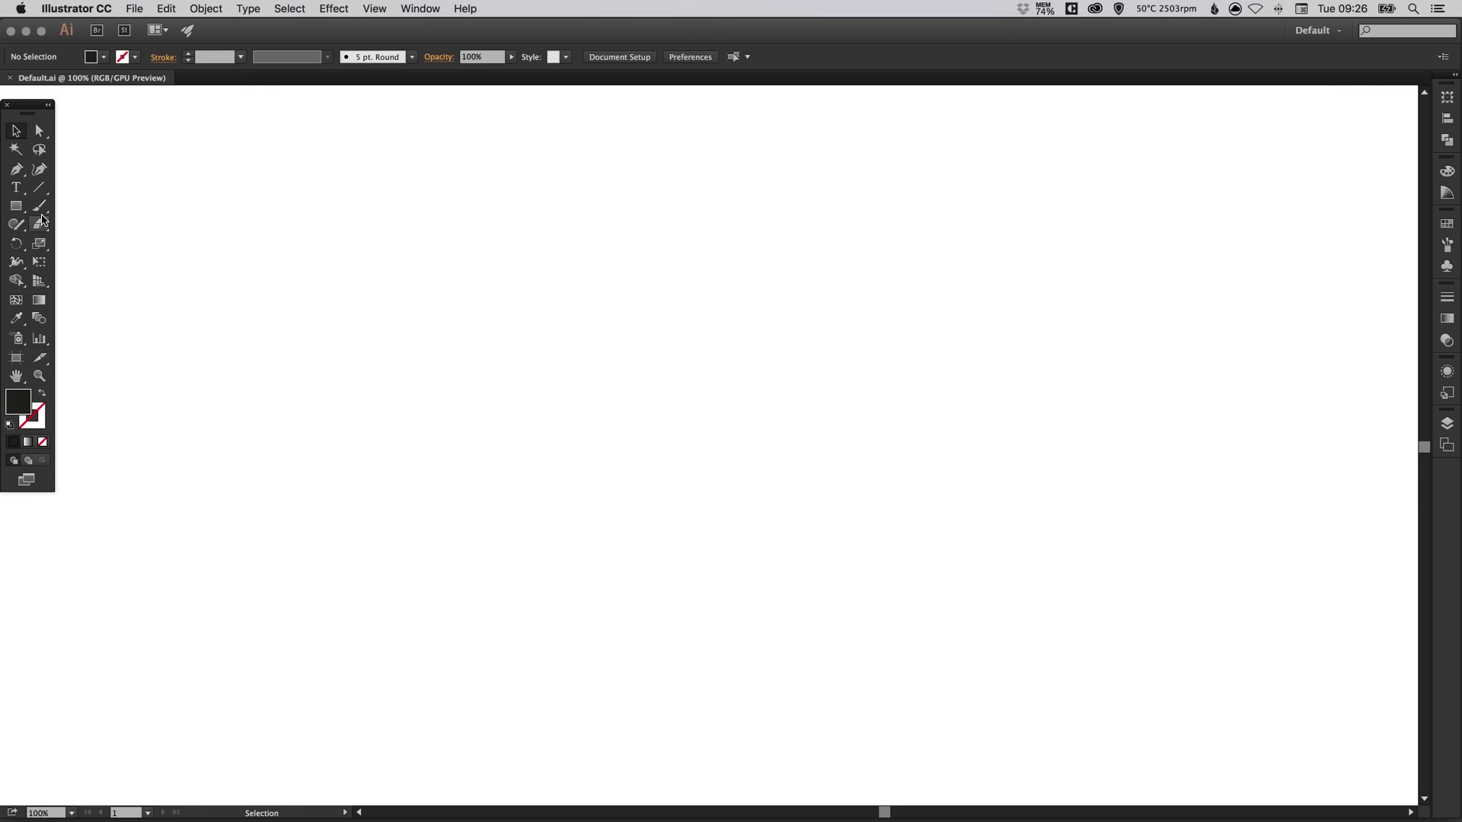
- Draw a black 131 × 289 px rectangle, shift it down-left, and keep its corners square
left_click(15, 206)
left_click_drag(546, 268, 647, 488)
key("v")
left_click_drag(598, 316, 575, 378)
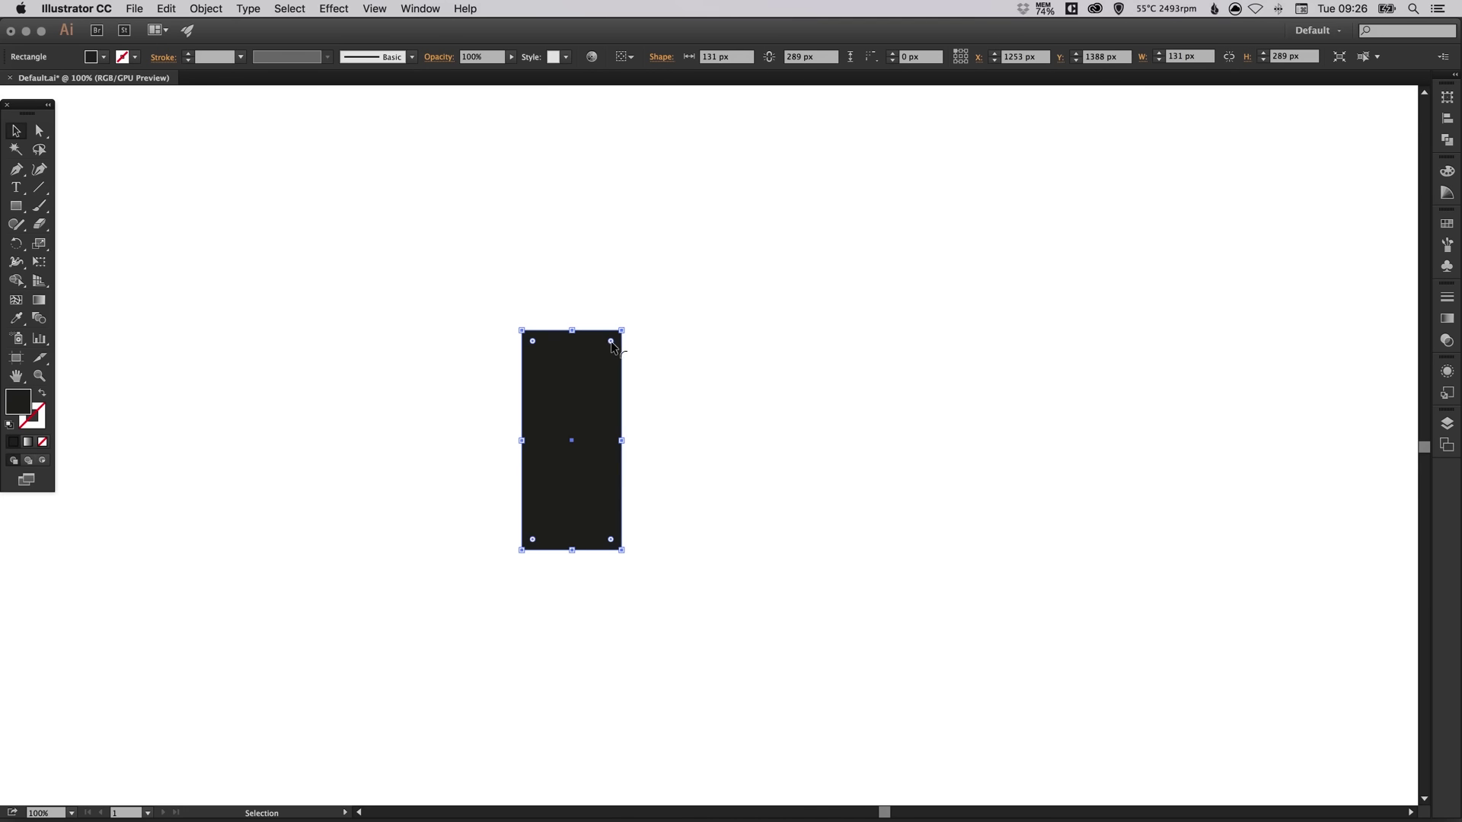
mouse_move(610, 341)
left_mouse_down()
mouse_move(595, 363)
mouse_move(608, 337)
left_mouse_up()
key("super+z")
left_click(334, 9)
mouse_move(398, 204)
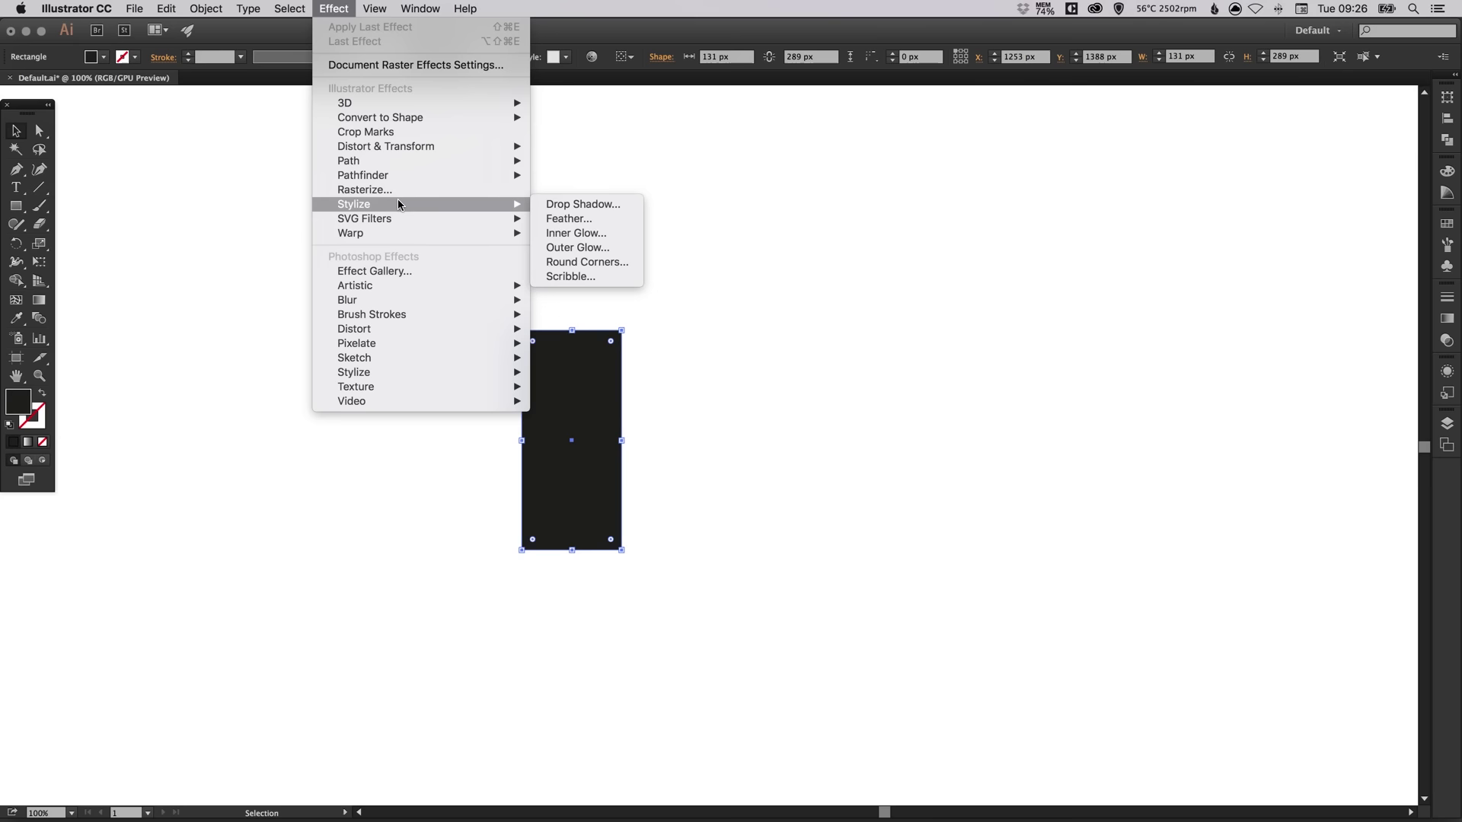
left_click(548, 263)
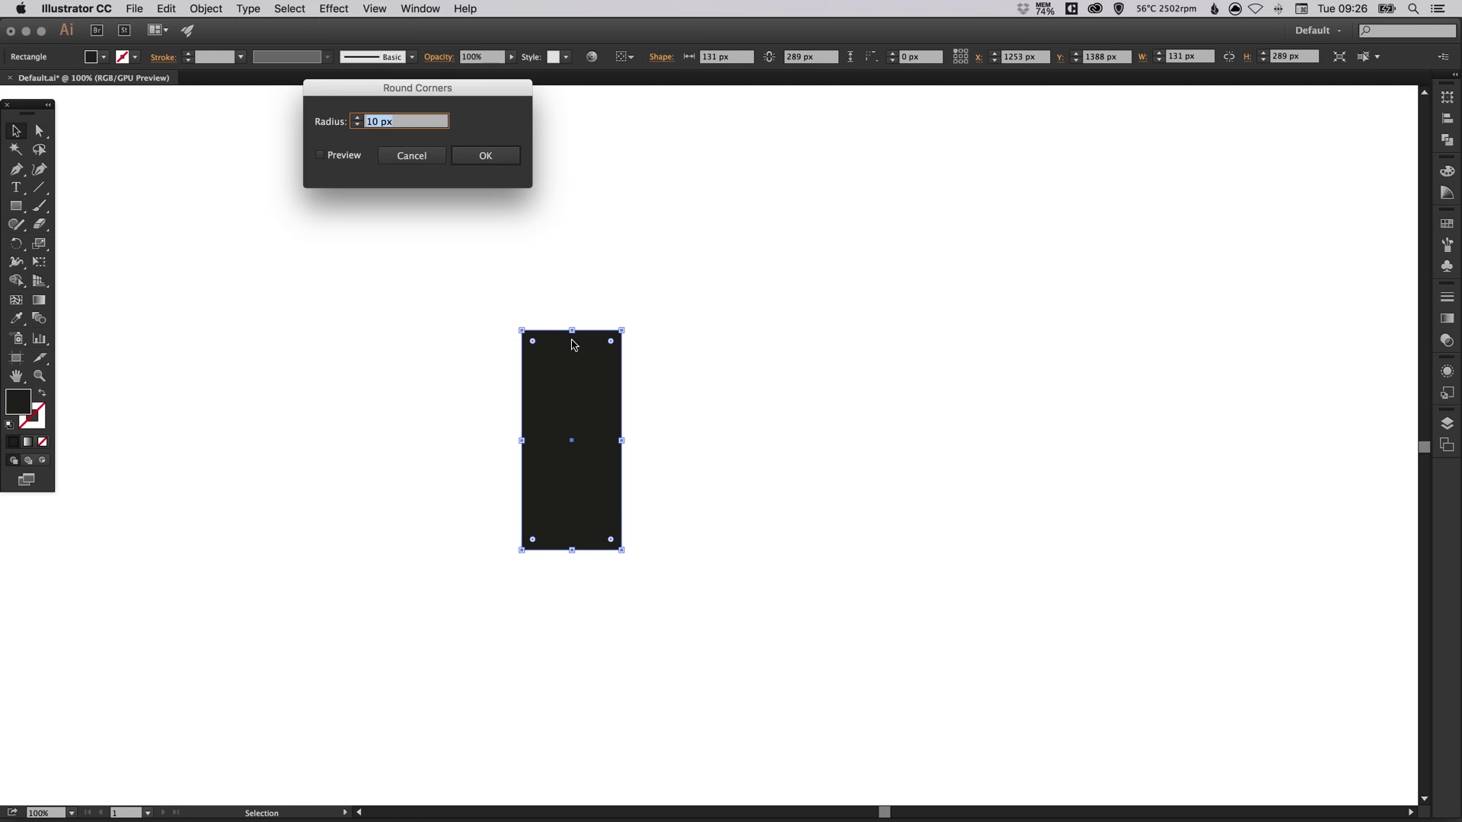
left_click(320, 154)
left_click(357, 118)
left_click(357, 119)
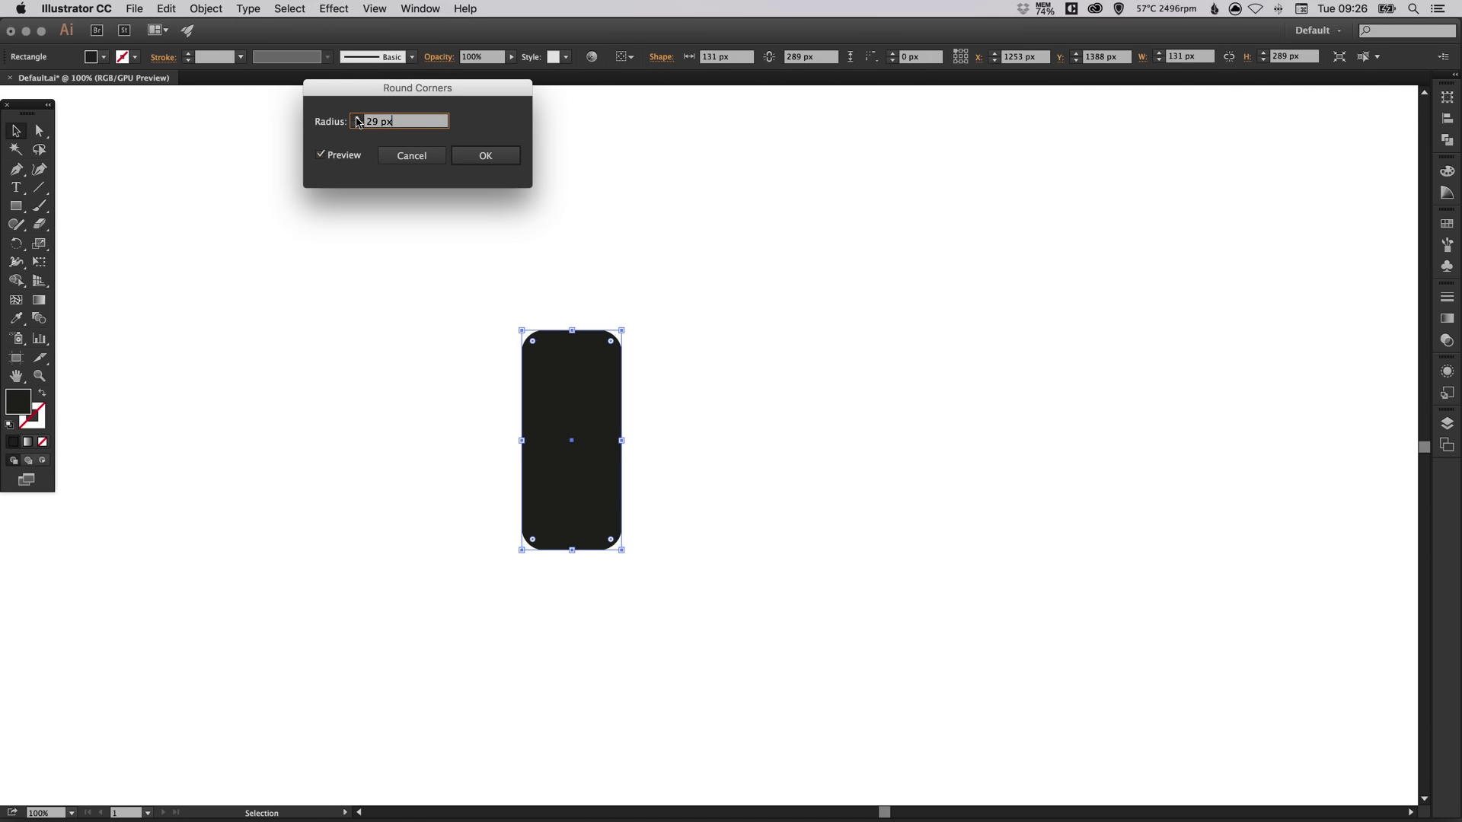
left_click(482, 155)
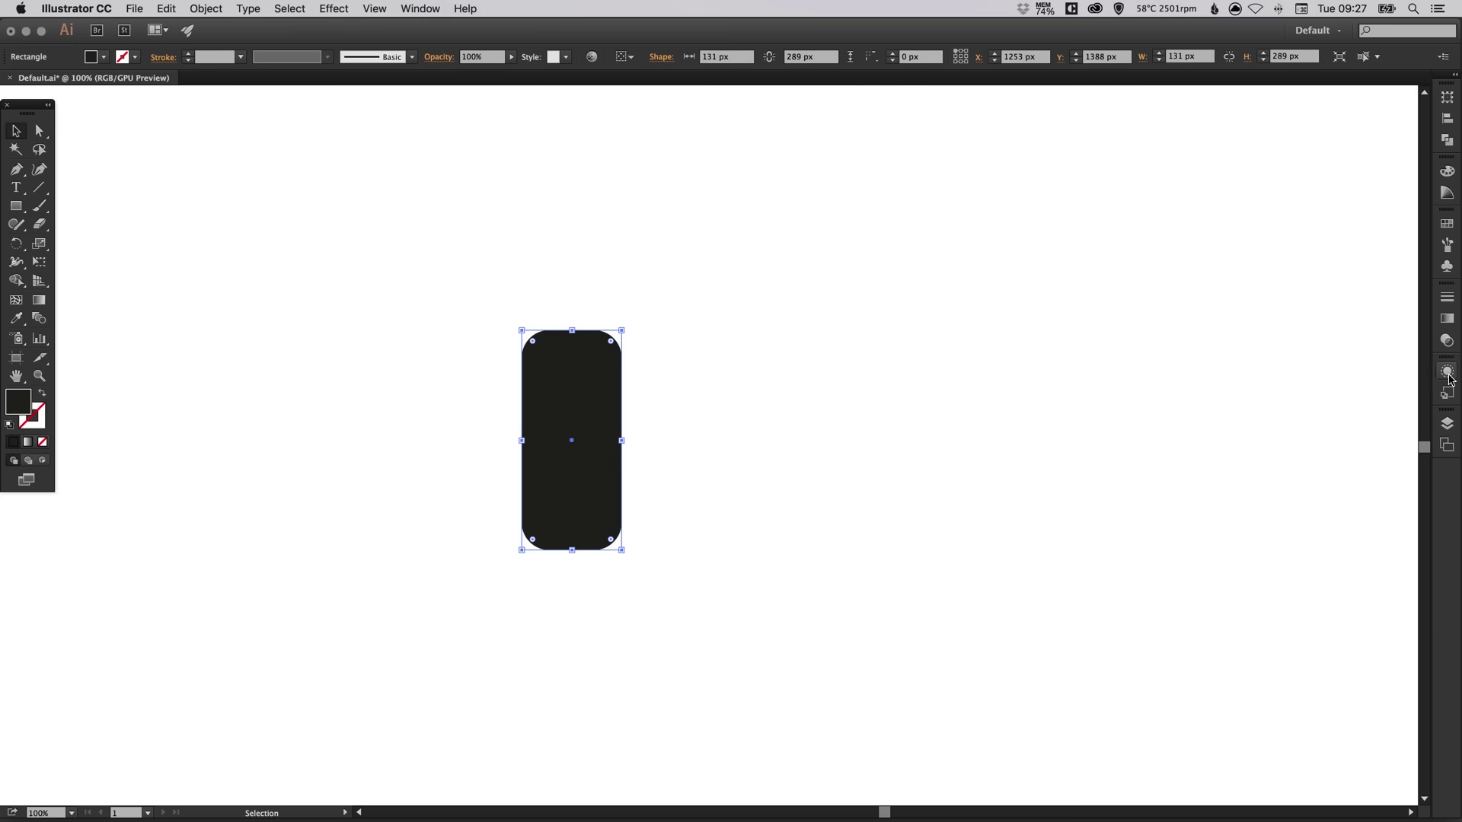
left_click(1447, 372)
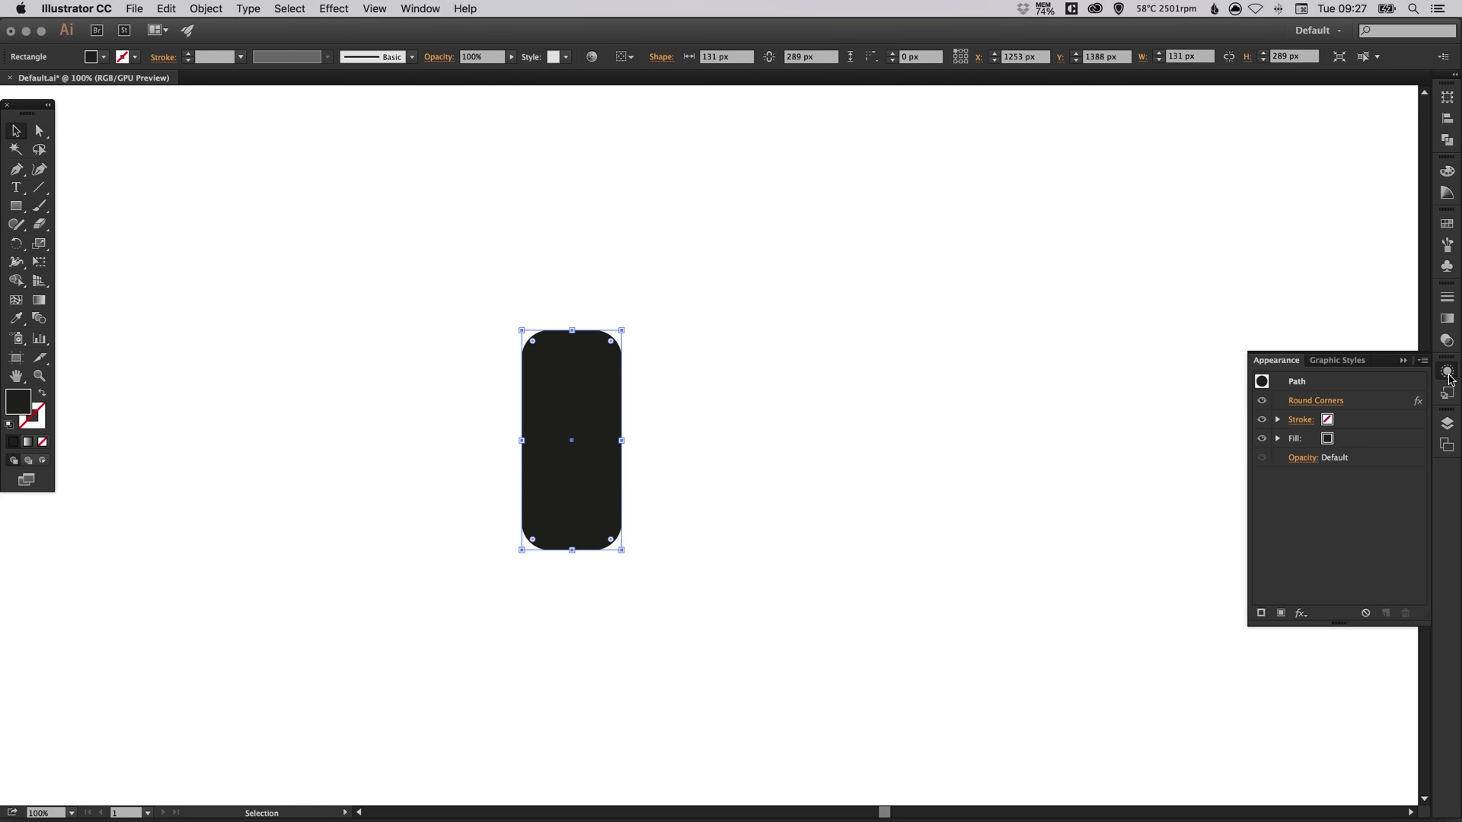
left_click(1329, 402)
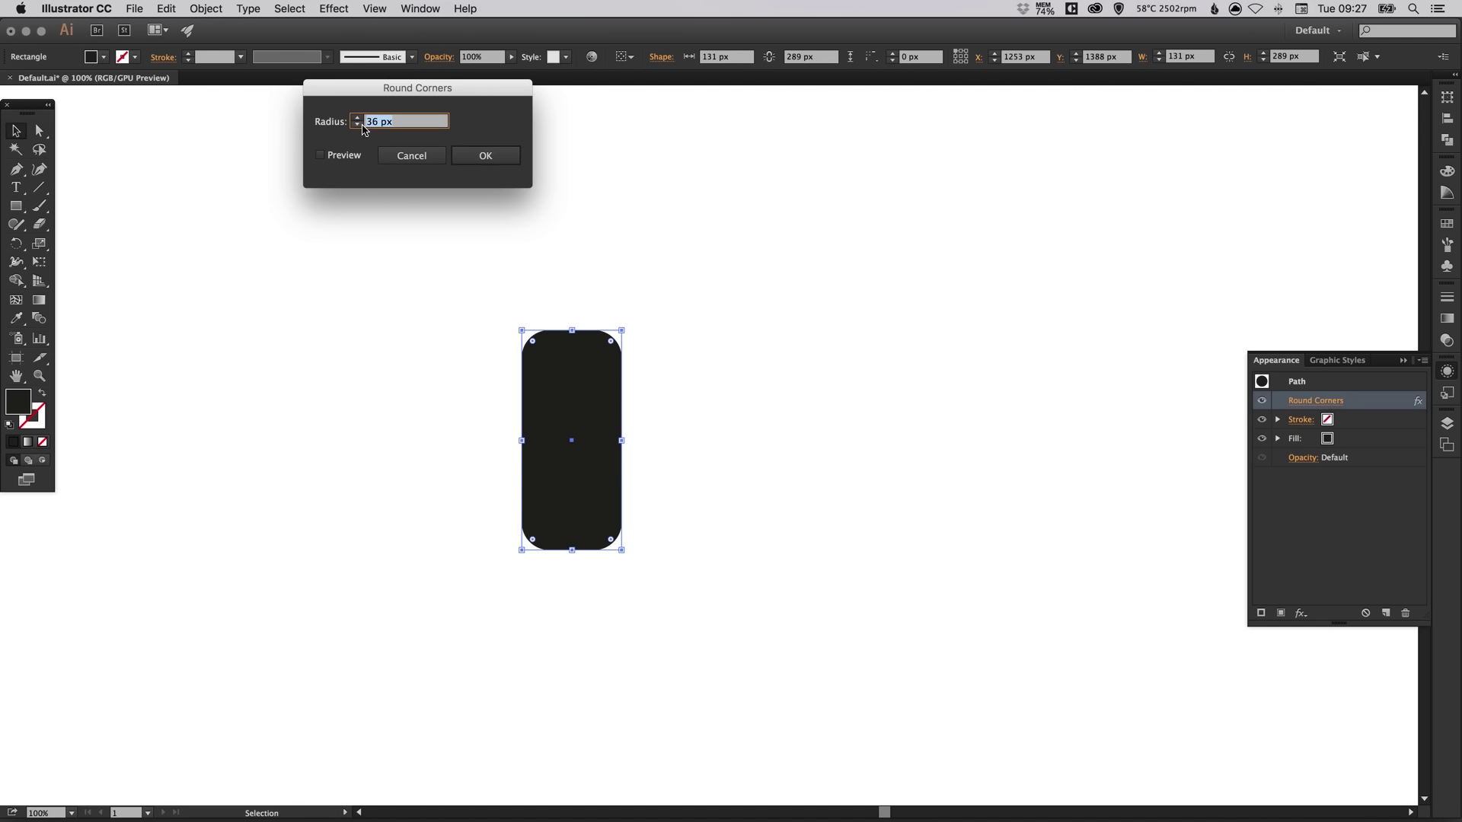
left_click(411, 156)
left_click(1406, 611)
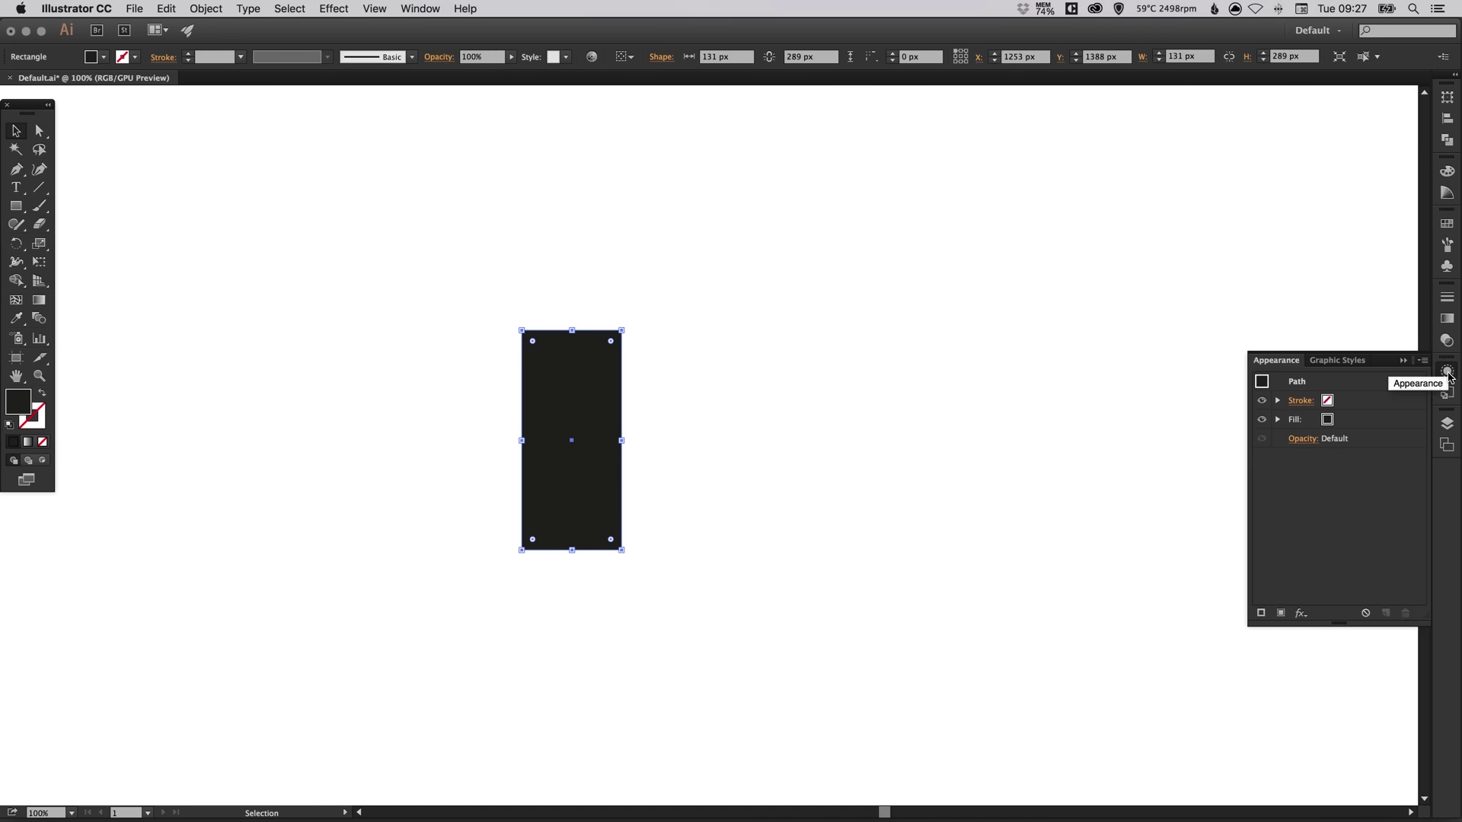
- Round the tall rectangle's corners with the live corner widget and nudge it left
left_click(1446, 372)
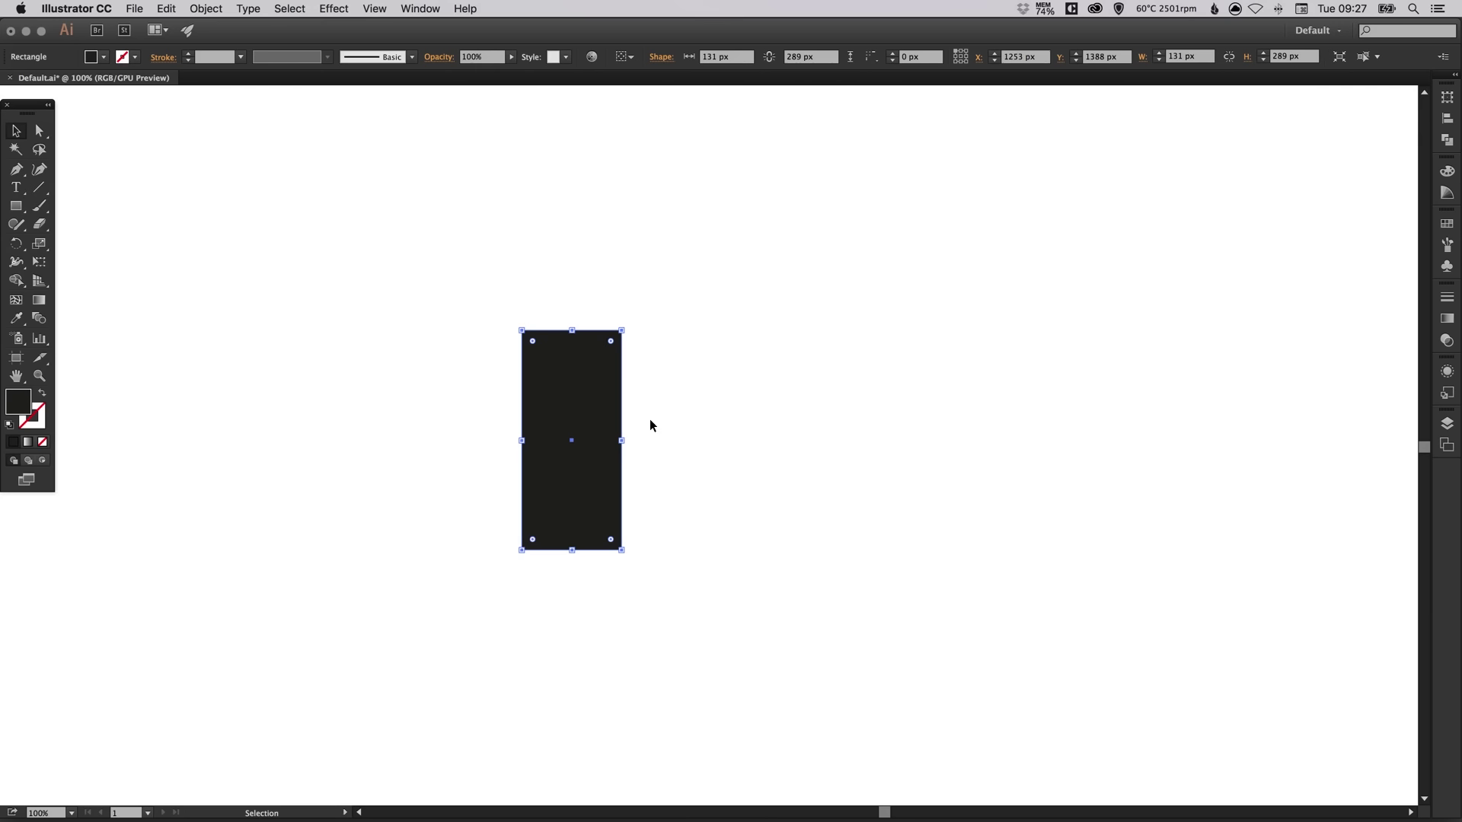
left_click_drag(609, 341, 610, 342)
left_click_drag(595, 393, 574, 398)
left_click(674, 384)
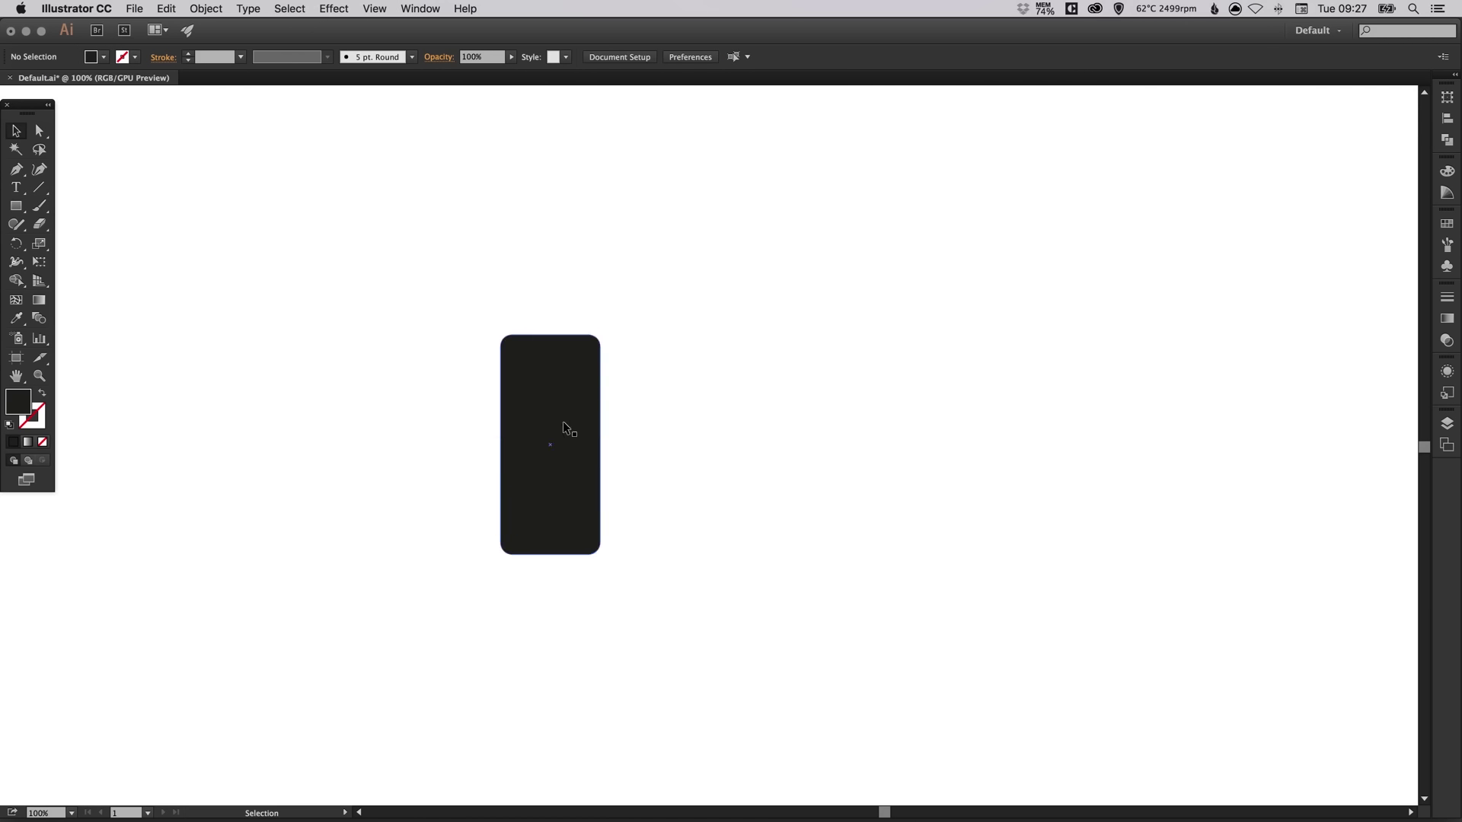
scroll(563, 421, "right", 2)
scroll(563, 422, "up", 1)
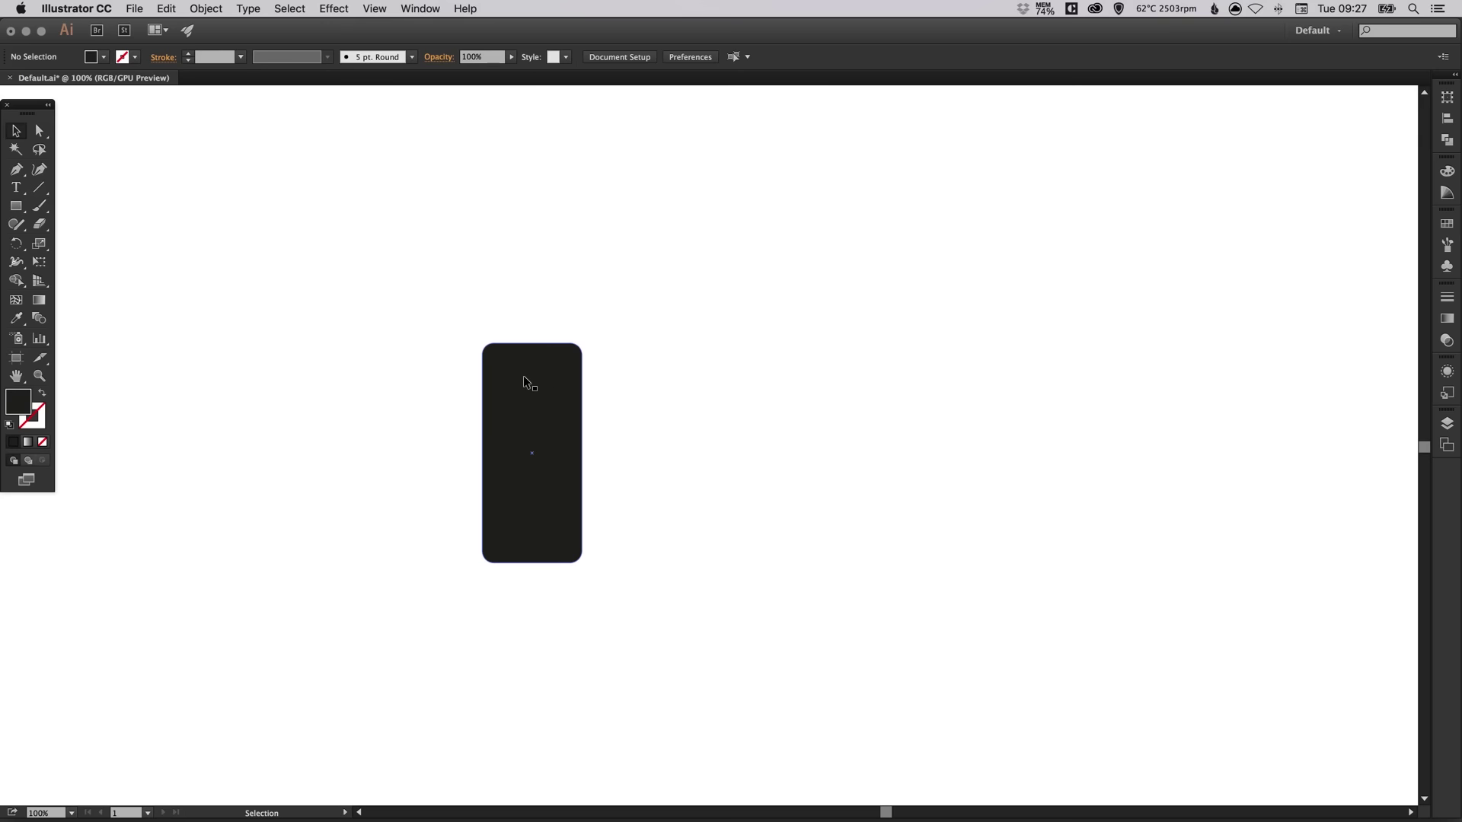
- Duplicate the rounded rectangle to the right, rotate it 90°, and round its ends fully
left_click_drag(523, 376, 695, 376)
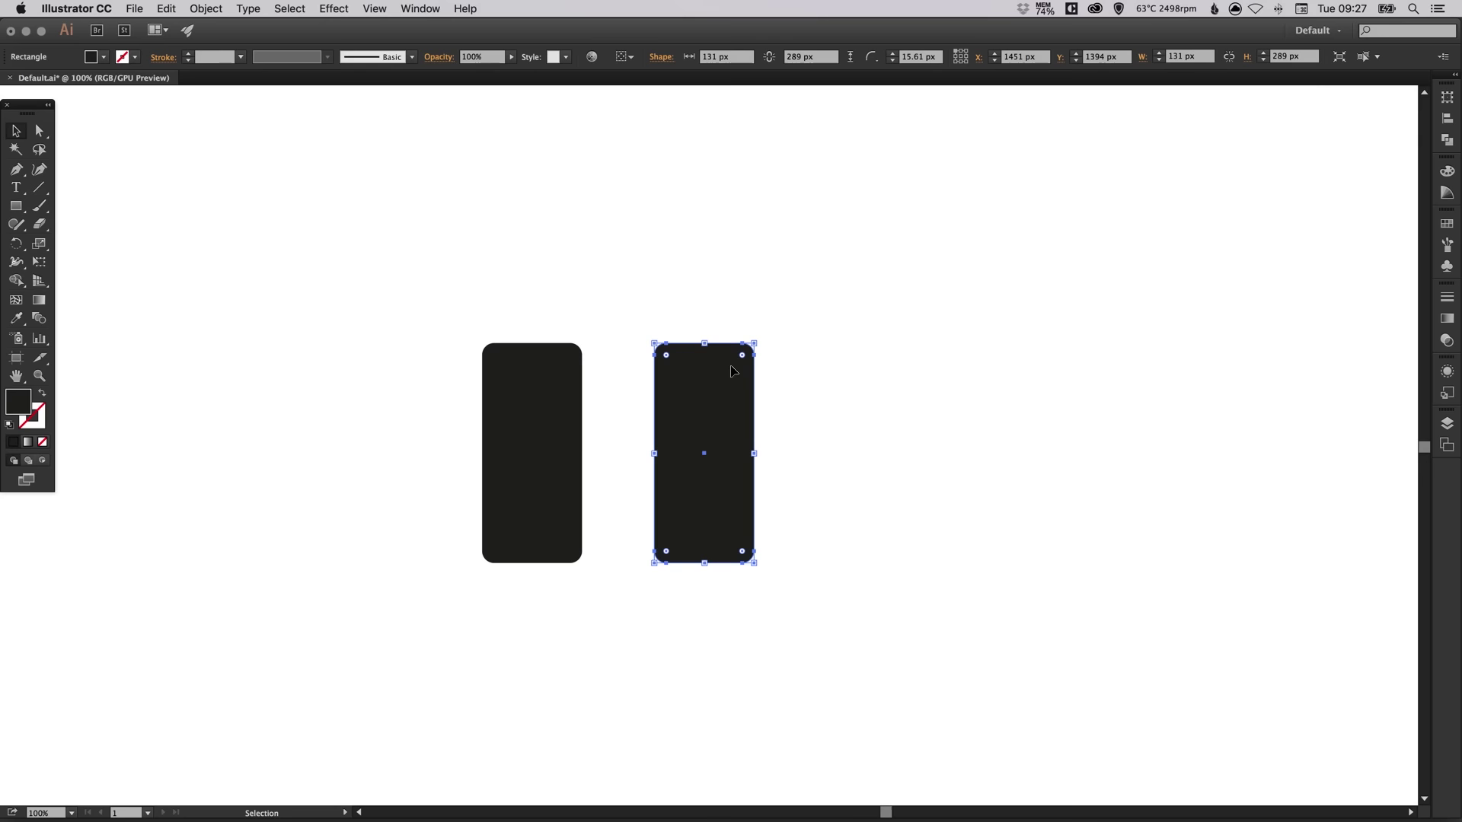
left_click(16, 244)
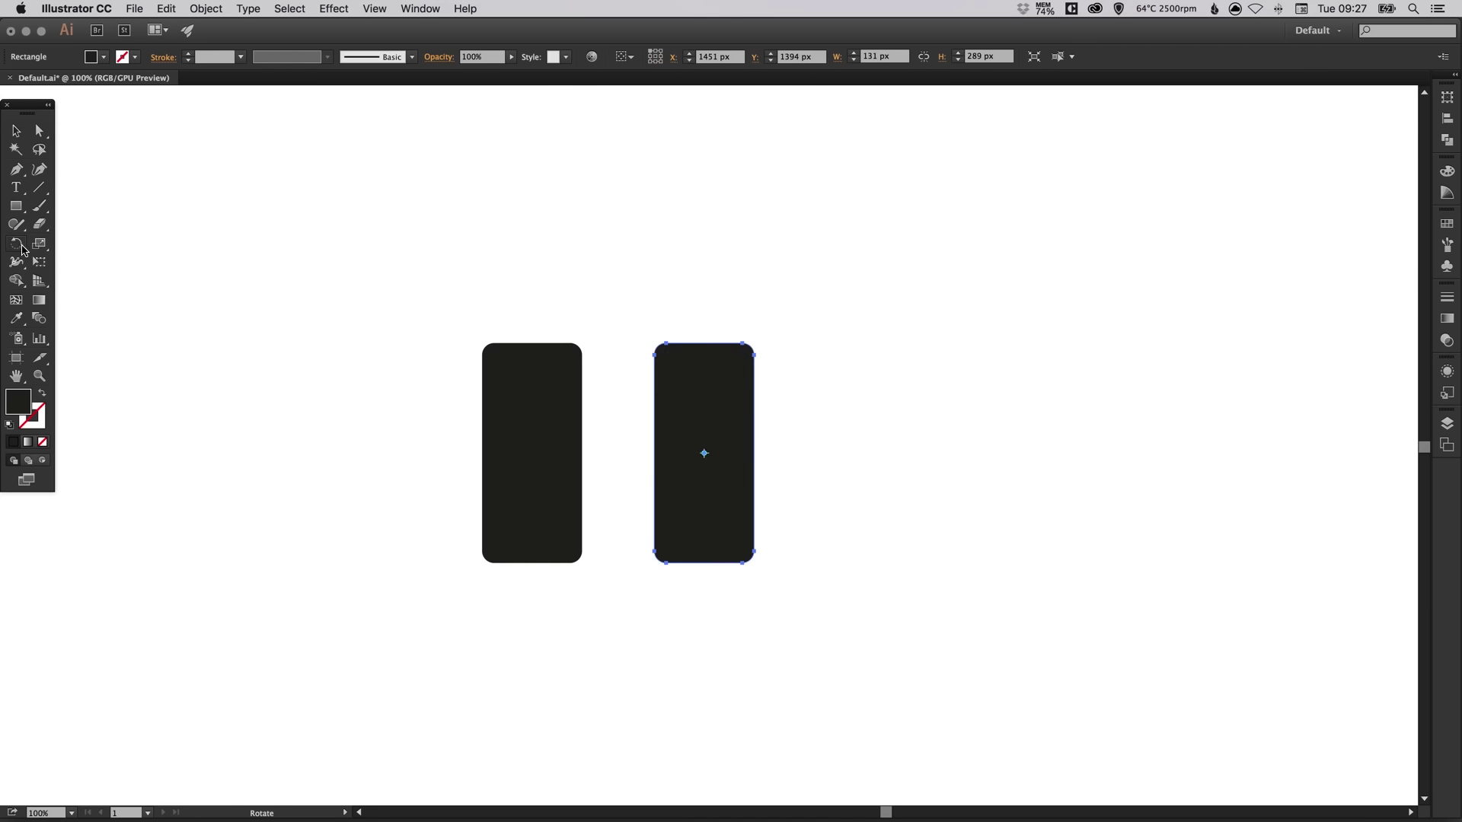
left_click_drag(608, 308, 776, 417)
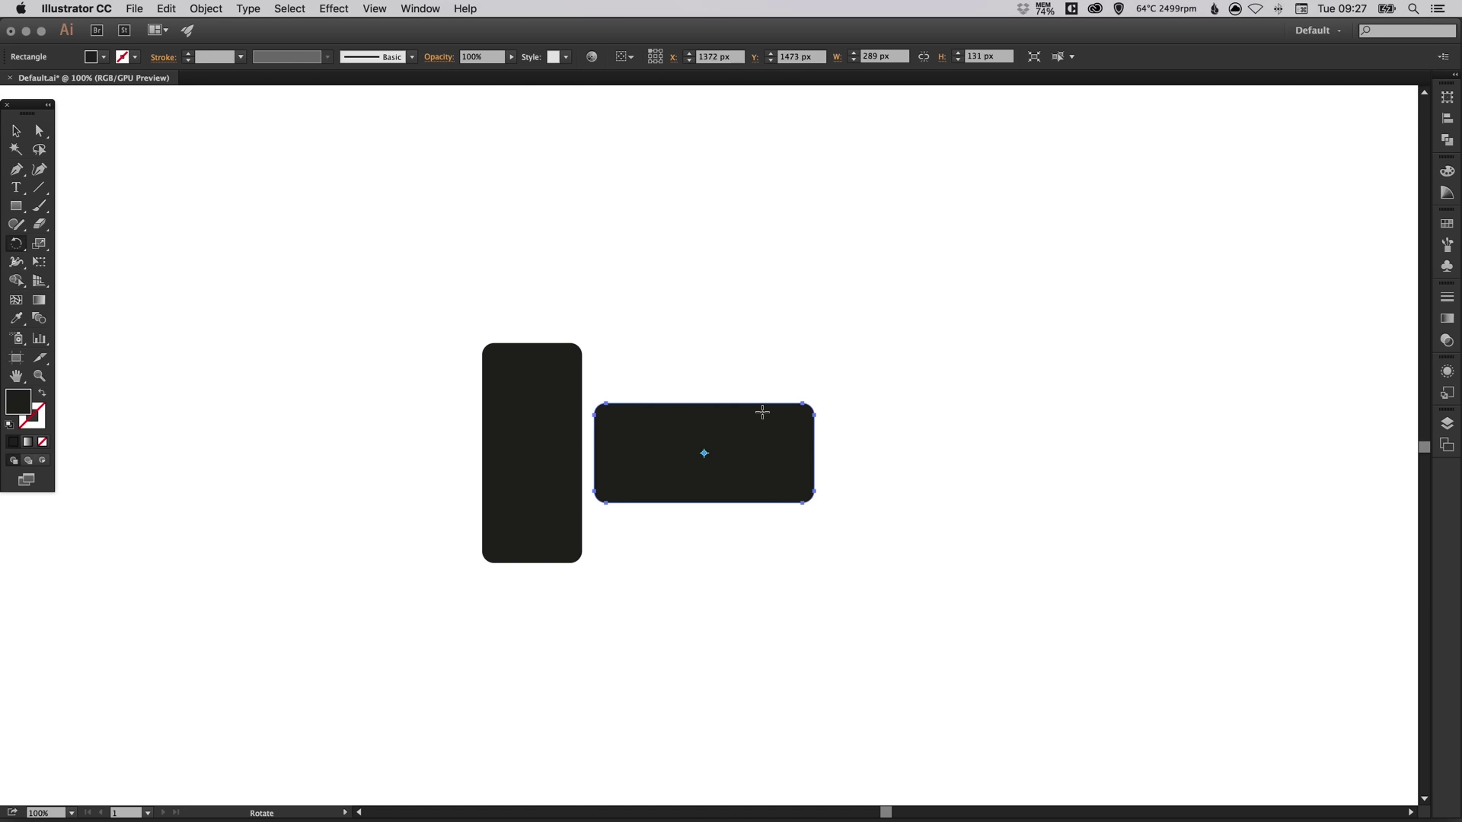
key("v")
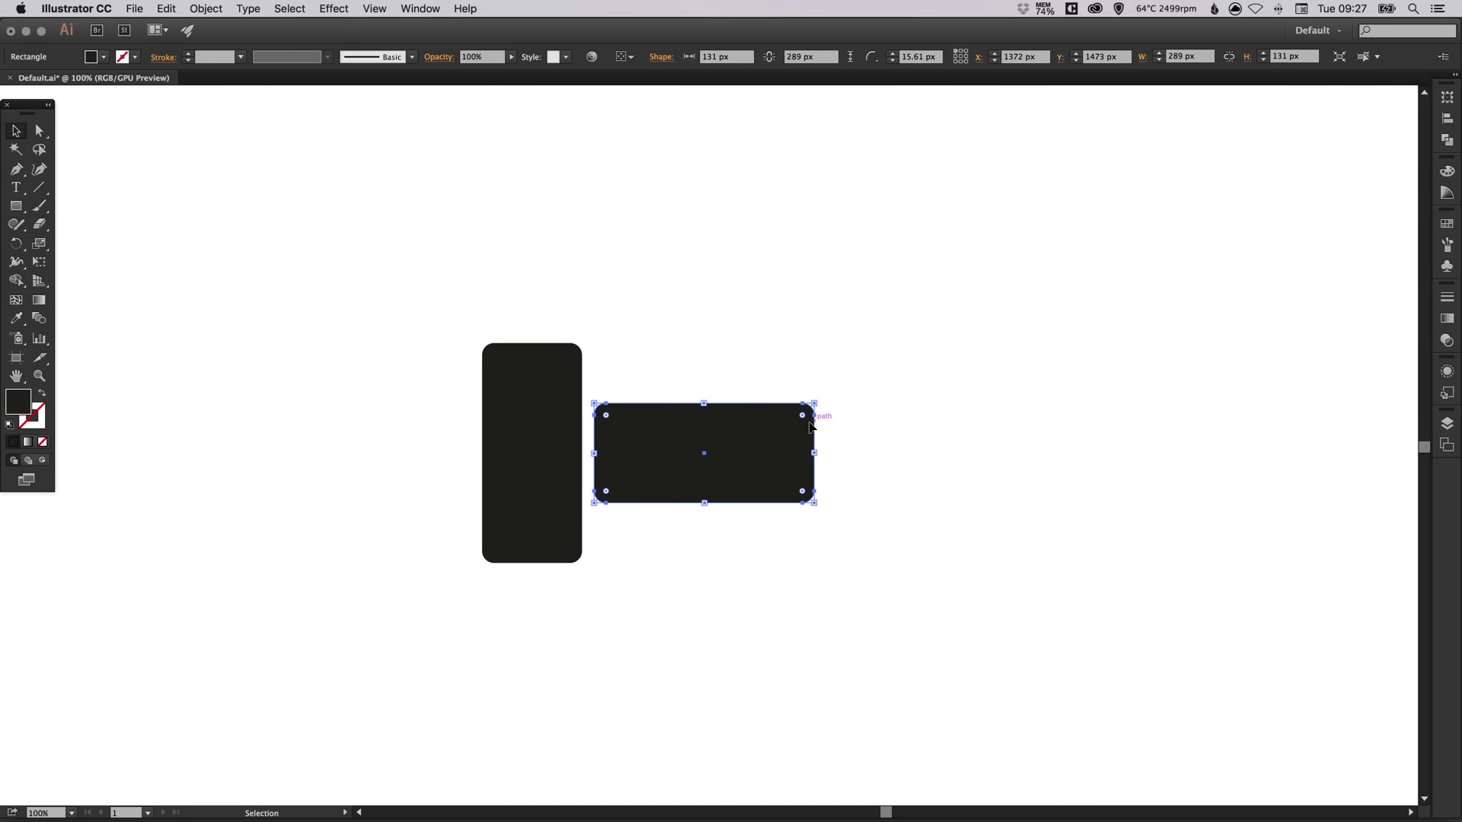
left_click_drag(804, 419, 763, 456)
- Try shrinking the horizontal pill's height, then revert it to 289 × 88 px
left_click(688, 387)
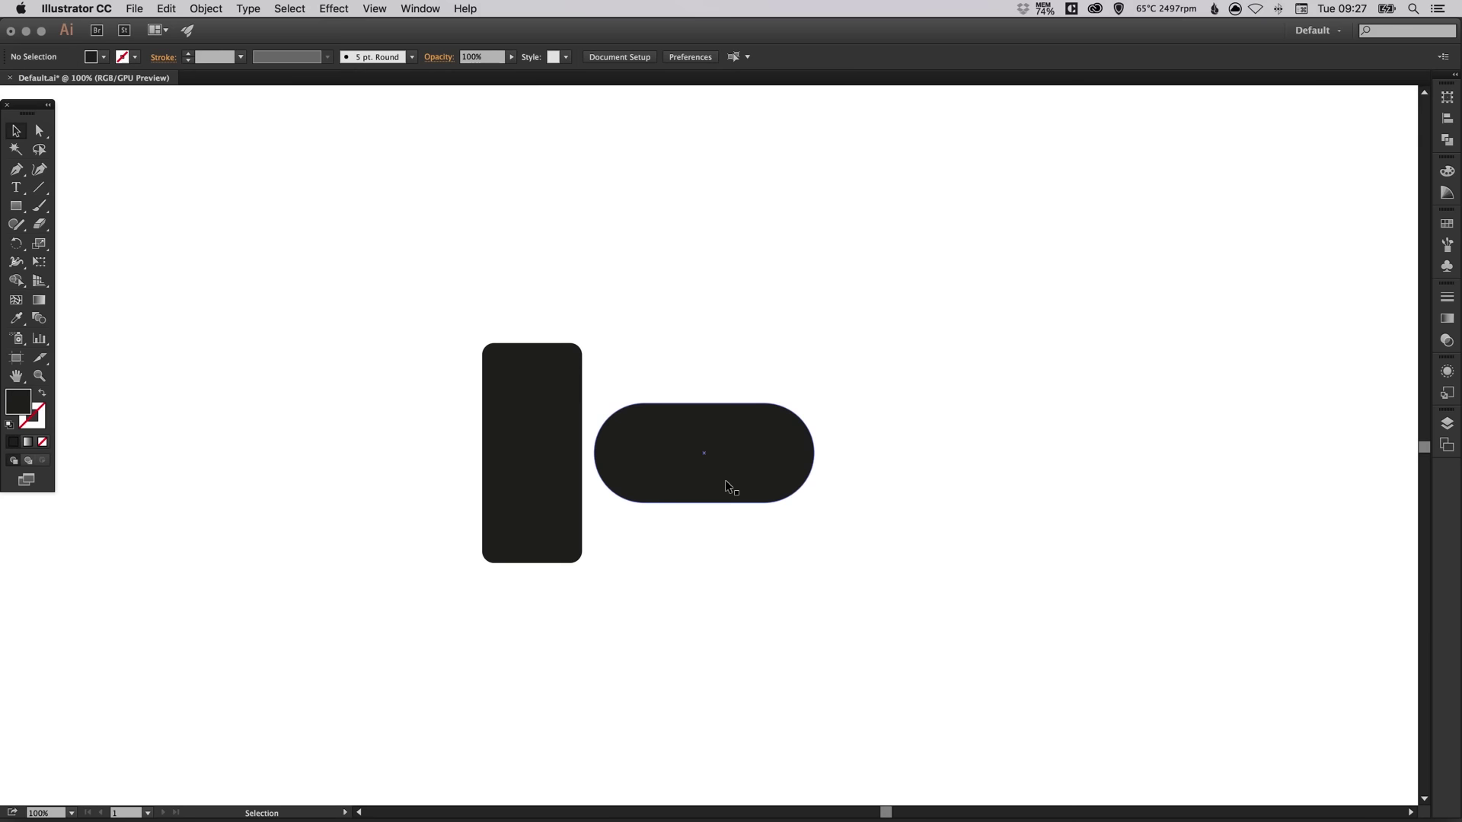
left_click(691, 440)
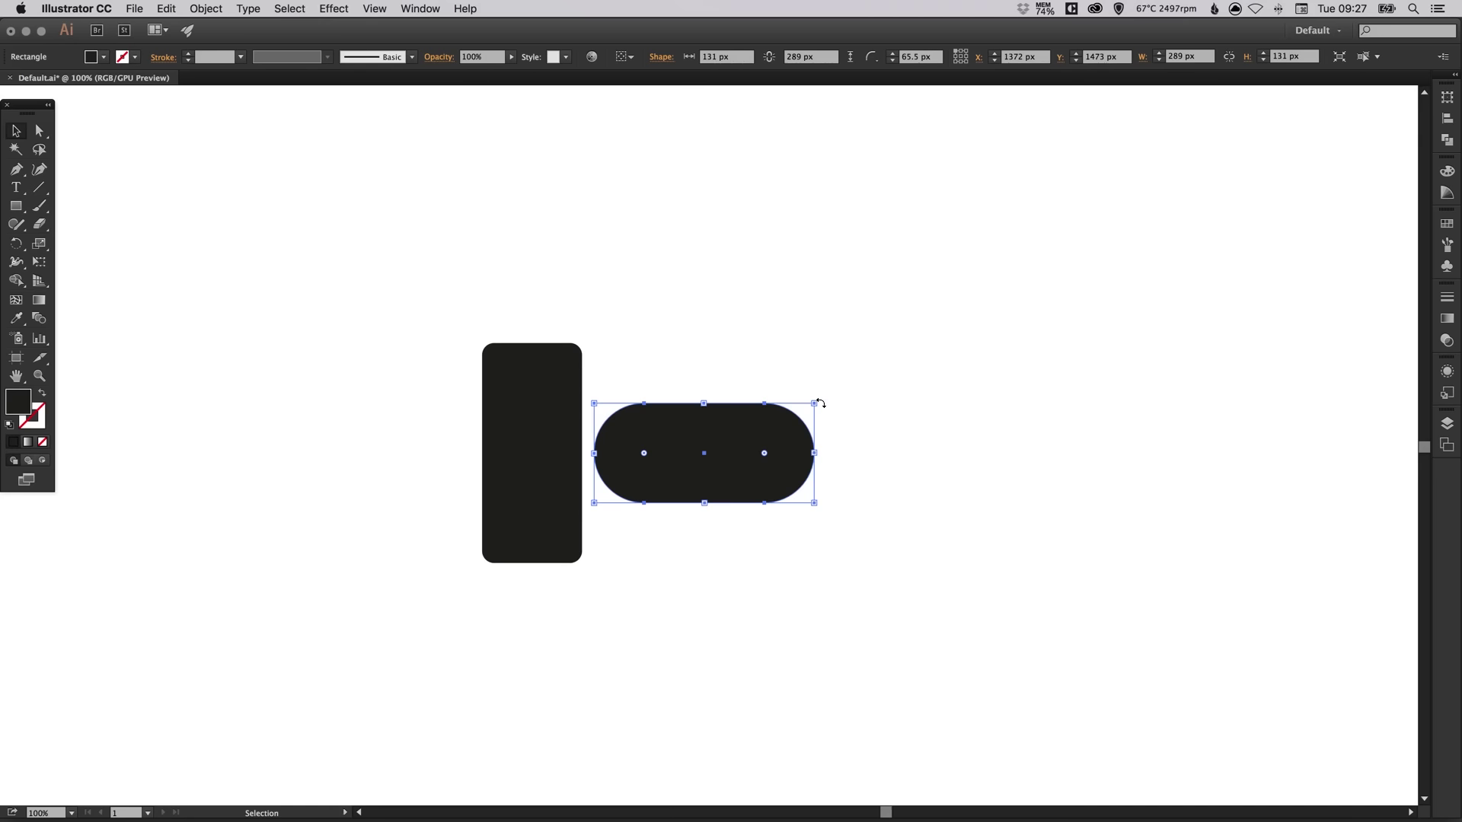
left_click_drag(813, 405, 778, 470)
key("super+z")
- Zoom in and shorten the pill by shifting its left-end anchors right
key("super+space")
left_click_drag(420, 317, 962, 613)
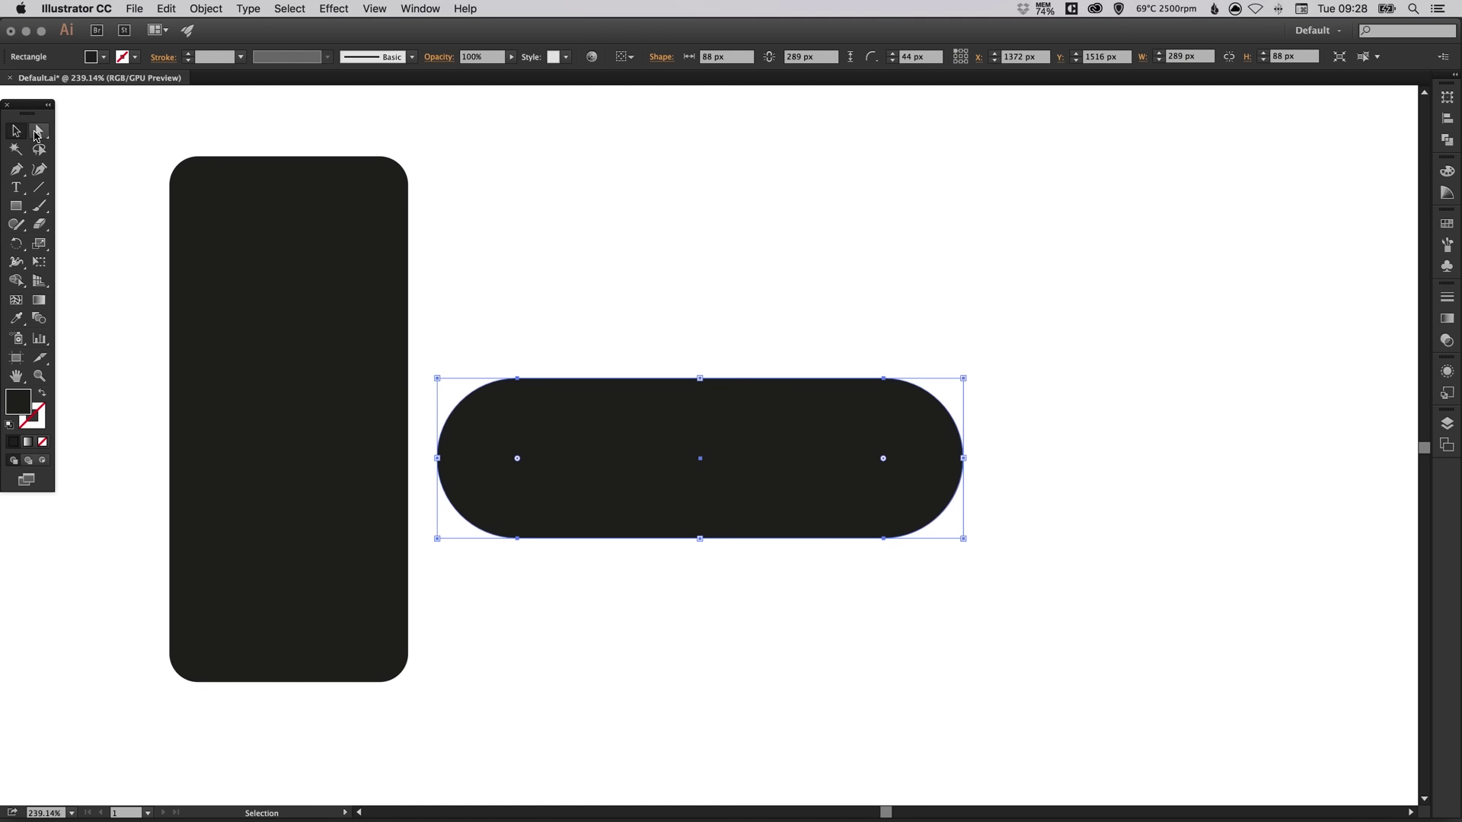
left_click(37, 133)
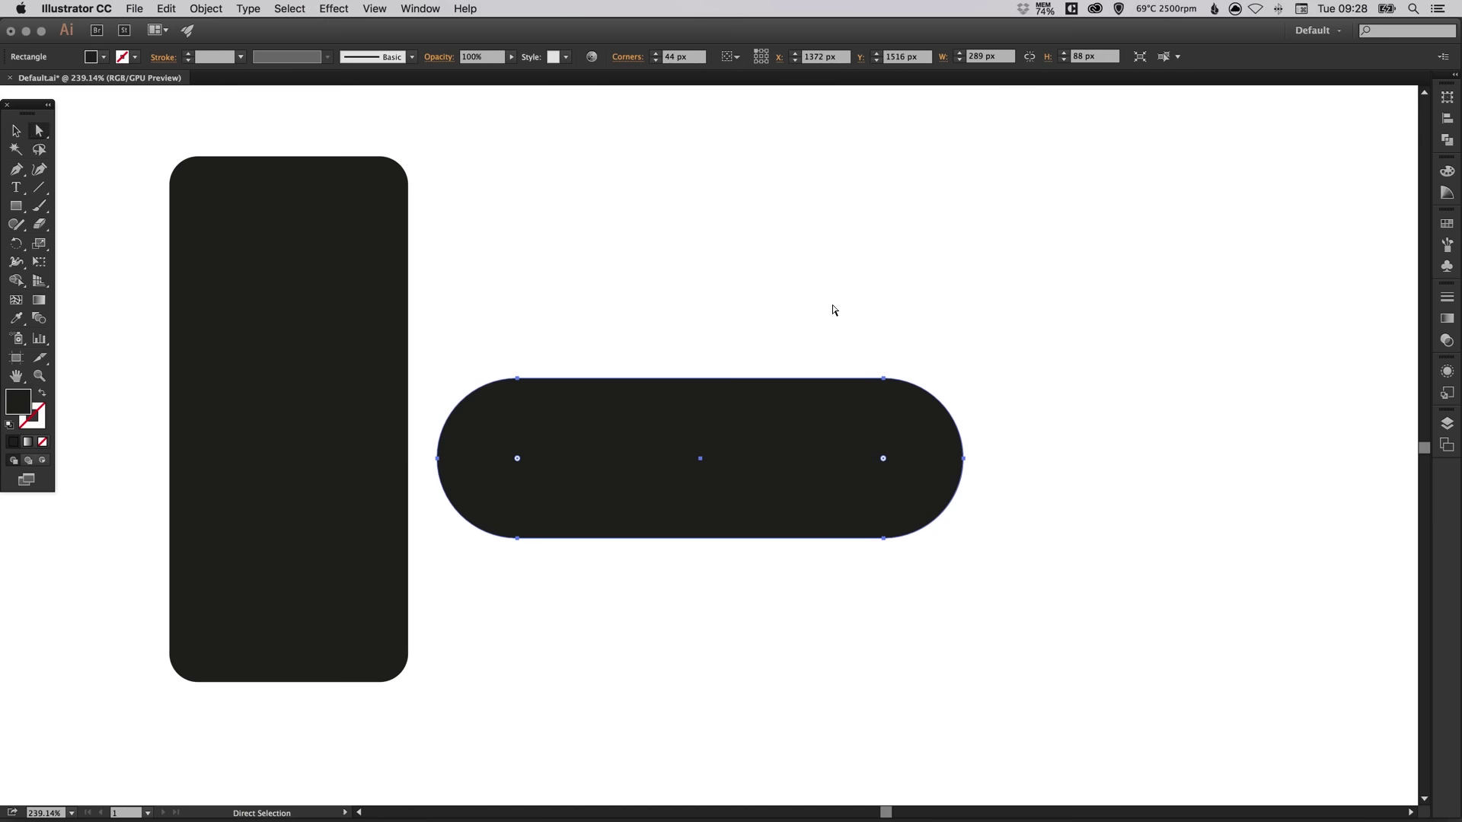
left_click_drag(827, 304, 1049, 624)
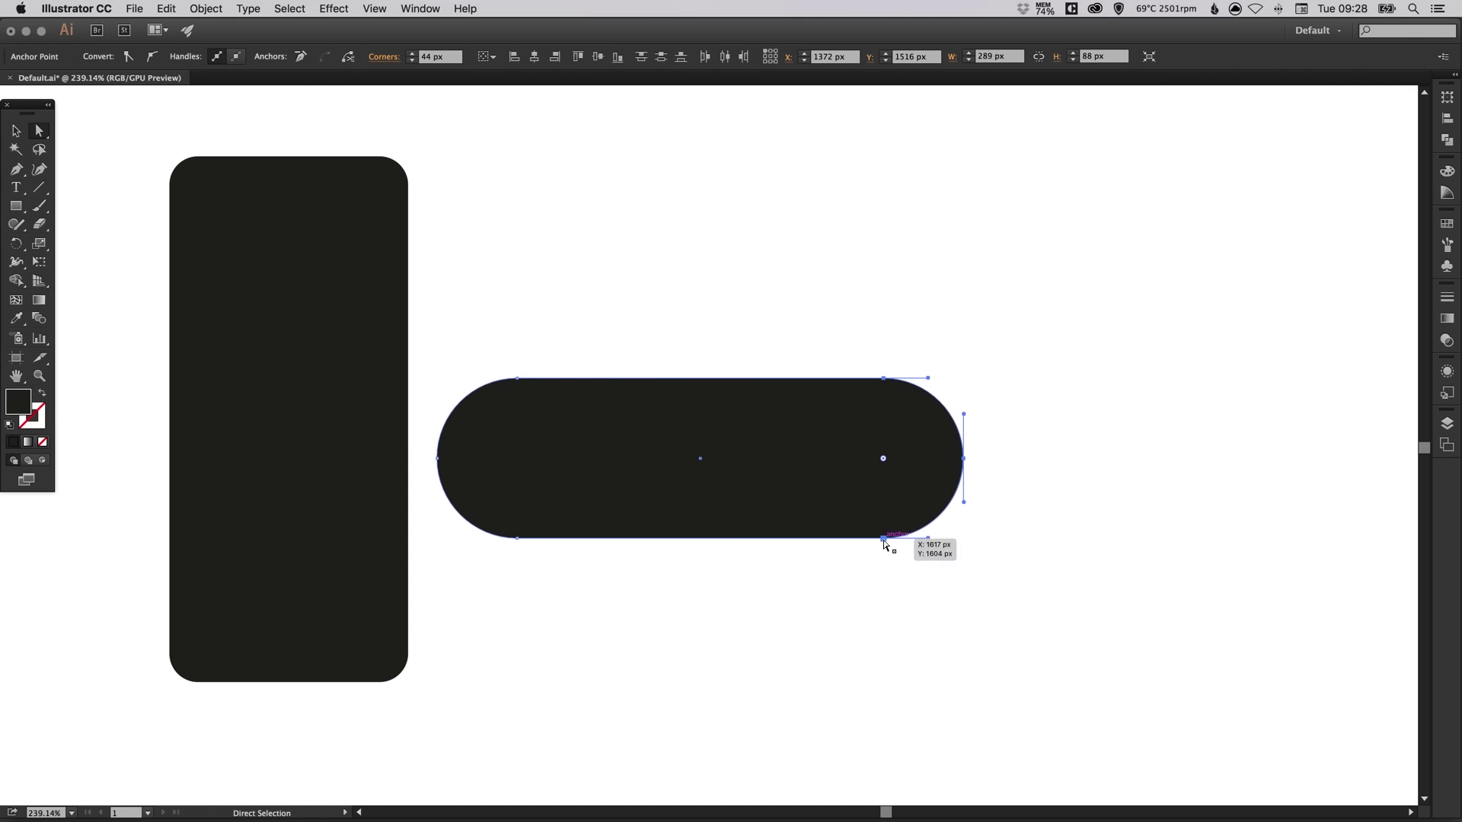
left_click_drag(532, 319, 432, 584)
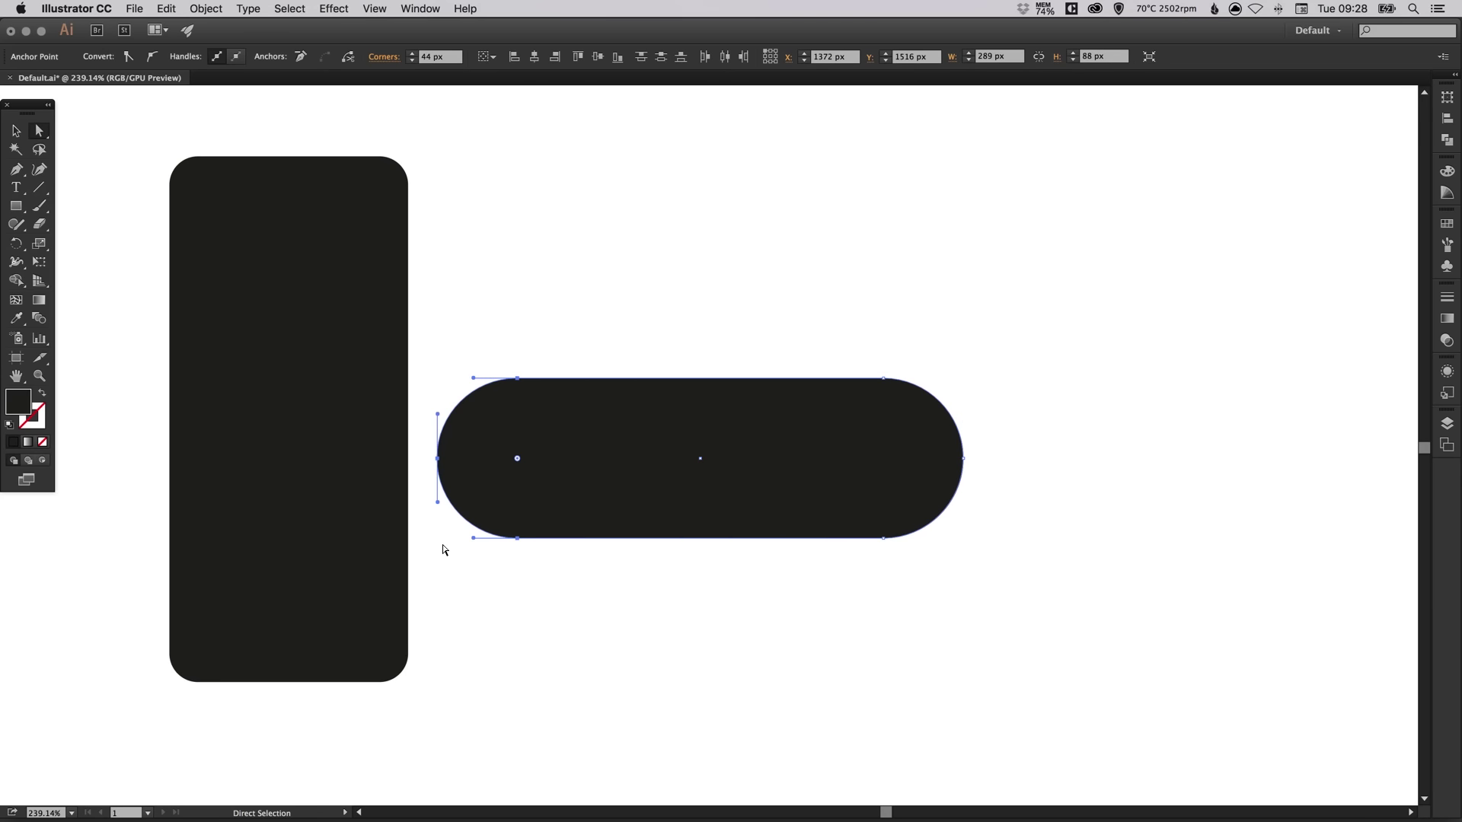
key("shift+Right")
key("shift+Right")
key("shift+Right")
key("shift+Right")
key("shift+Right")
key("shift+Right")
key("shift+Right")
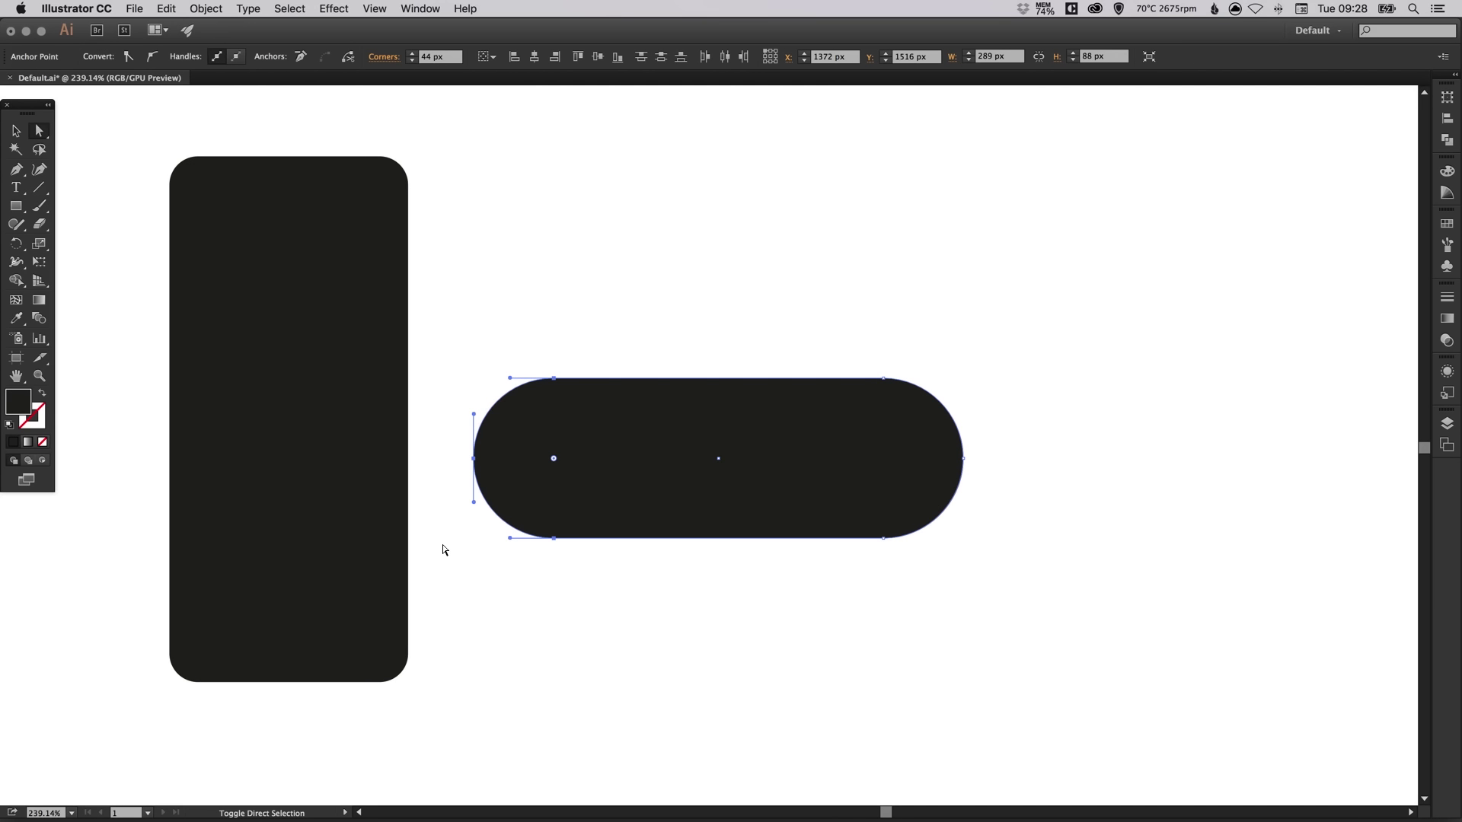
key("shift+Right")
key("shift+Right")
key("shift+Right")
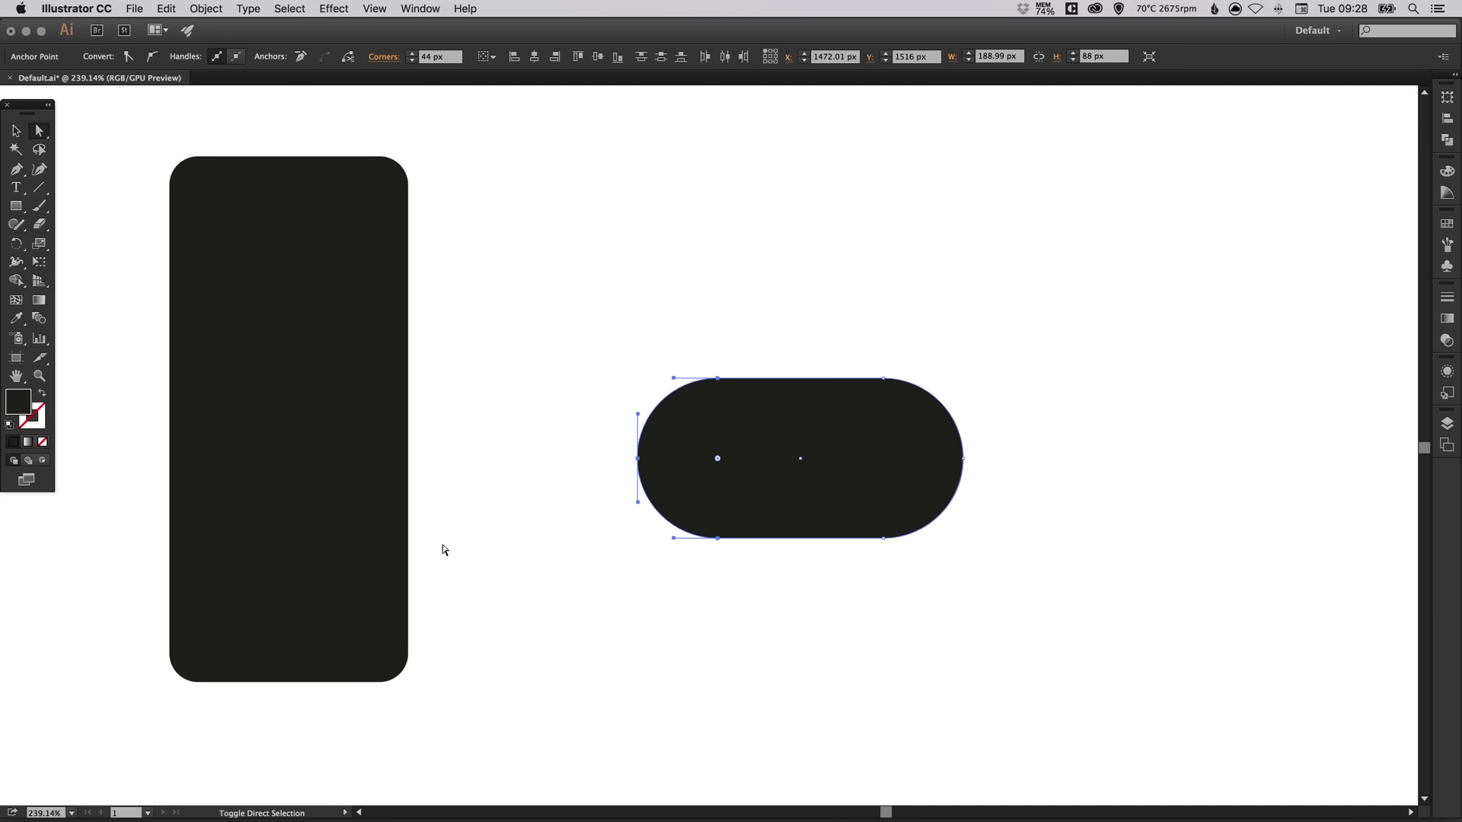
- Reposition the pill with smart guides on, ending clear to the right of the rectangle
key("v")
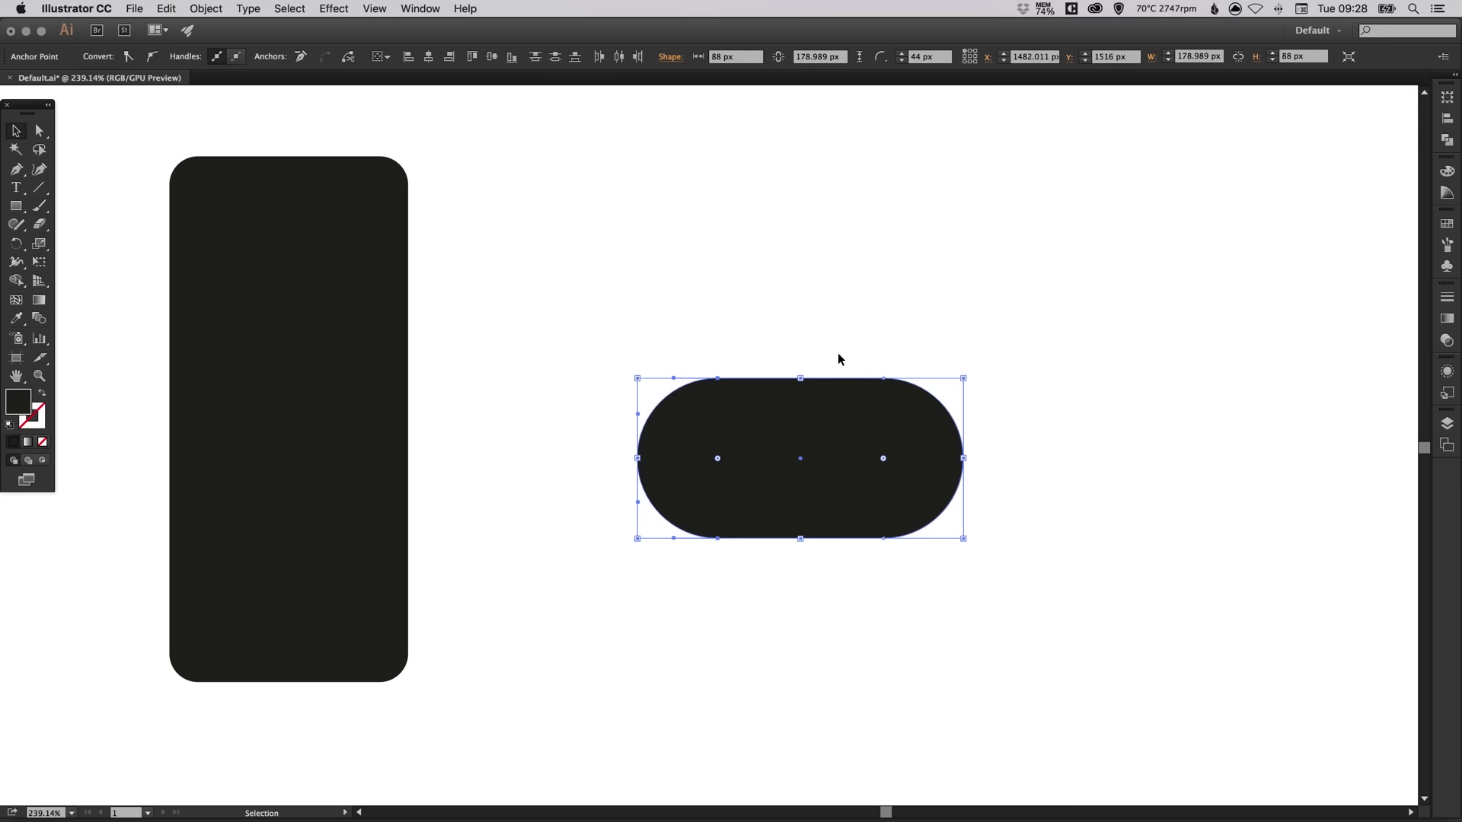
left_click_drag(790, 415, 438, 560)
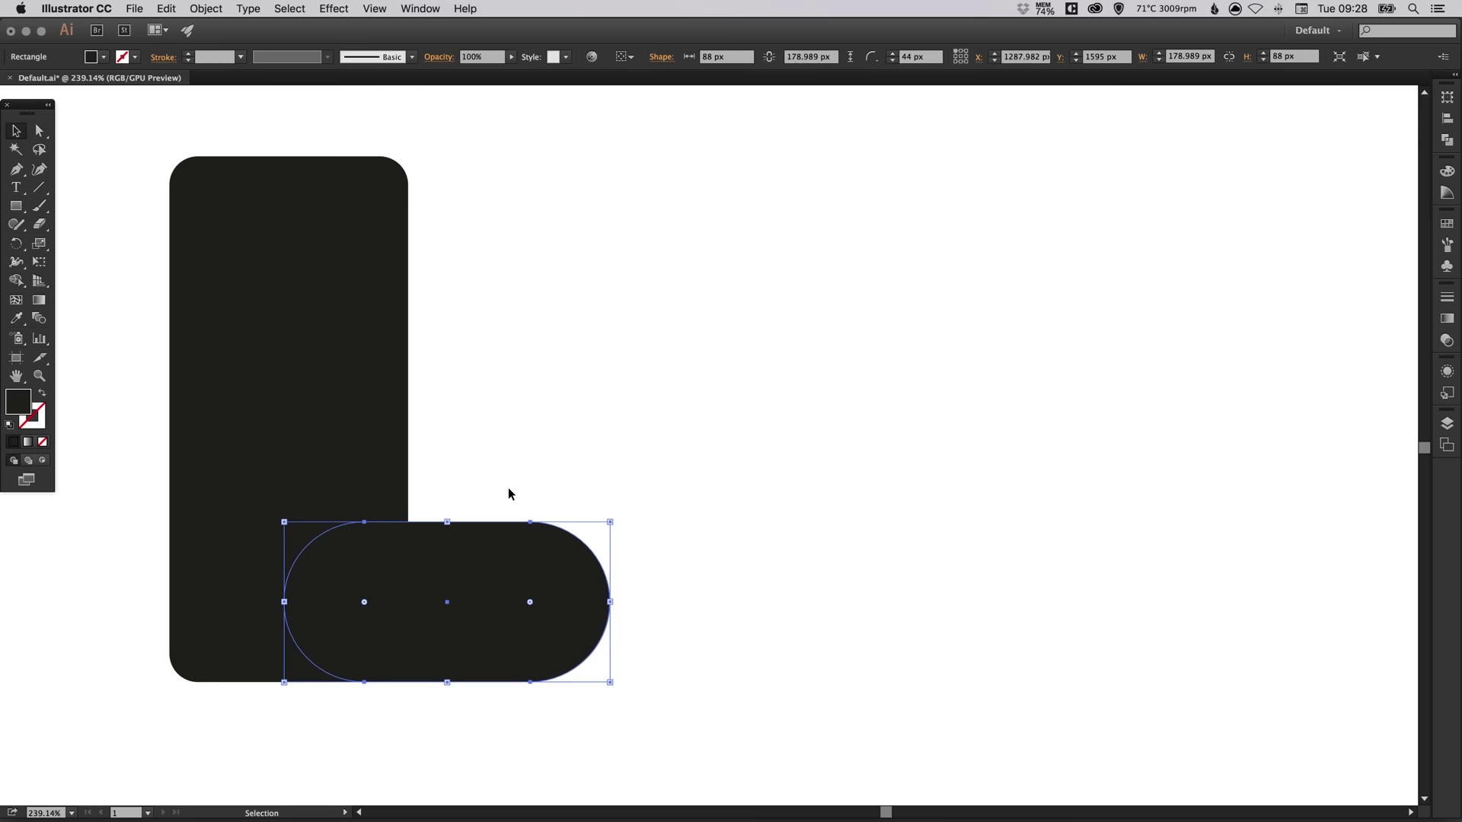
left_click(378, 9)
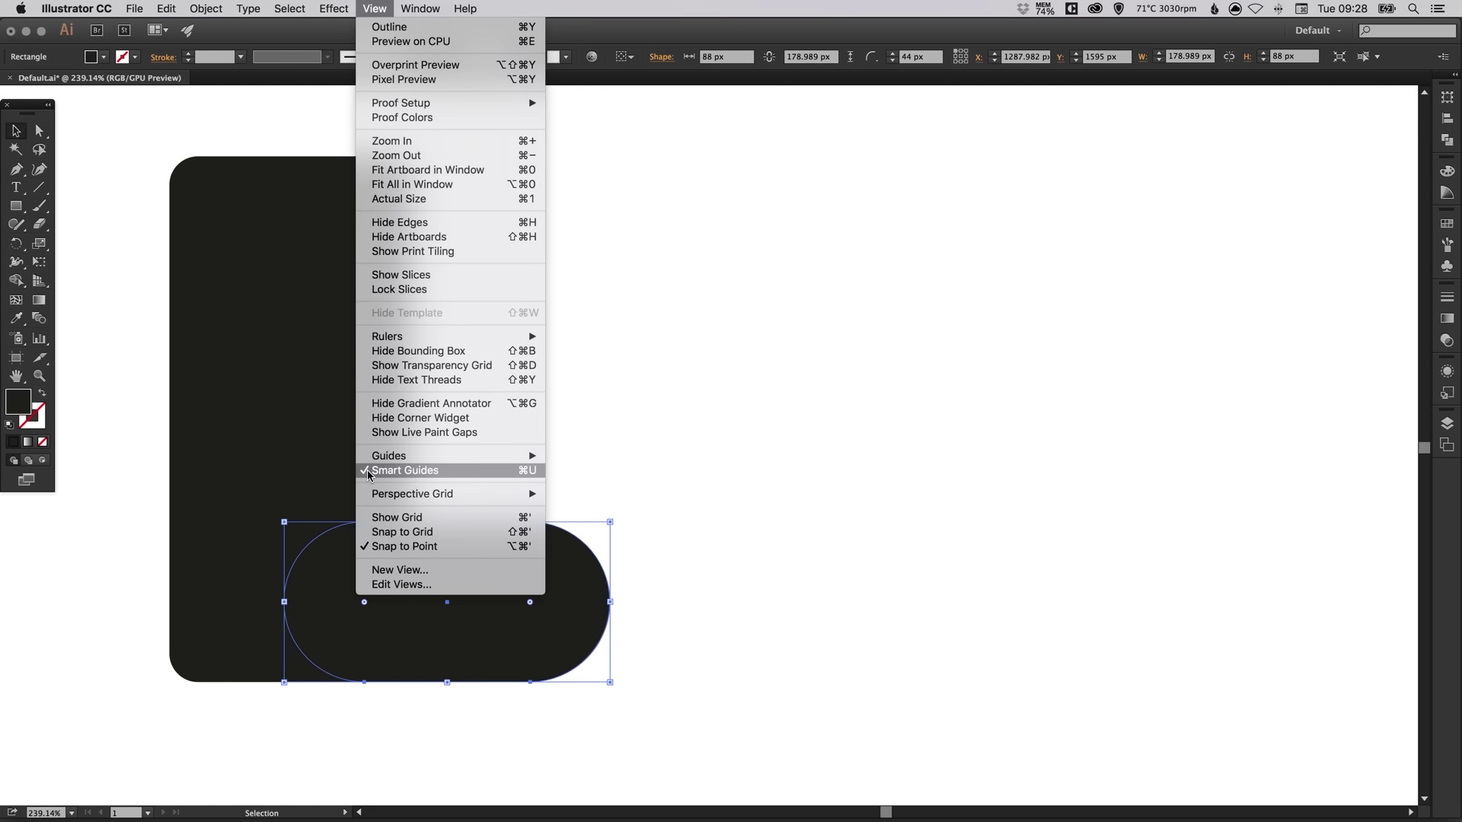
left_click(671, 468)
left_click(632, 542)
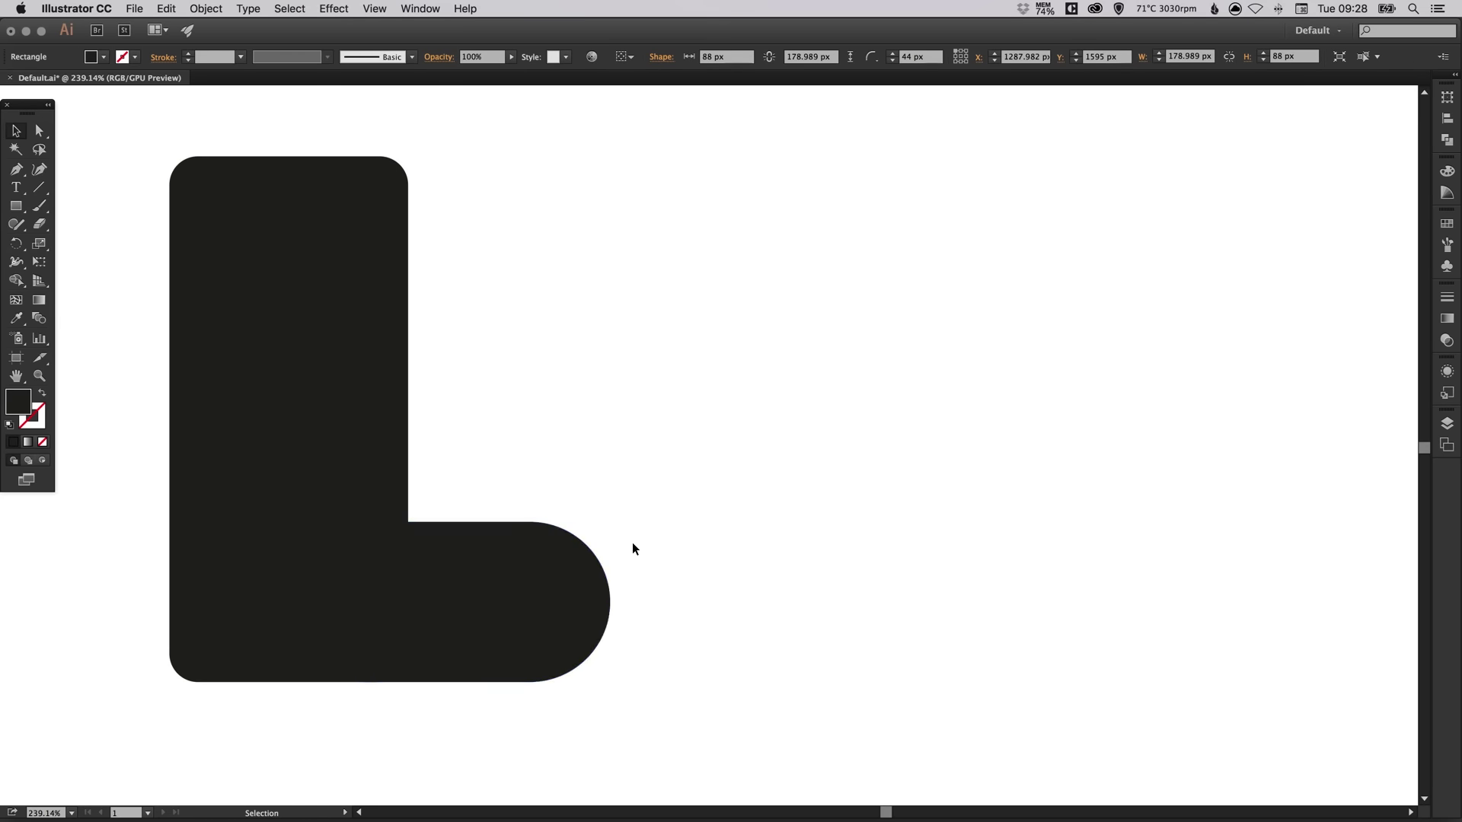
key("a")
left_click_drag(487, 486, 669, 718)
left_click_drag(581, 629, 764, 627)
- Lengthen the pill's right end to about 259 px wide and zoom out to 150%
key("v")
left_click_drag(779, 511, 727, 478)
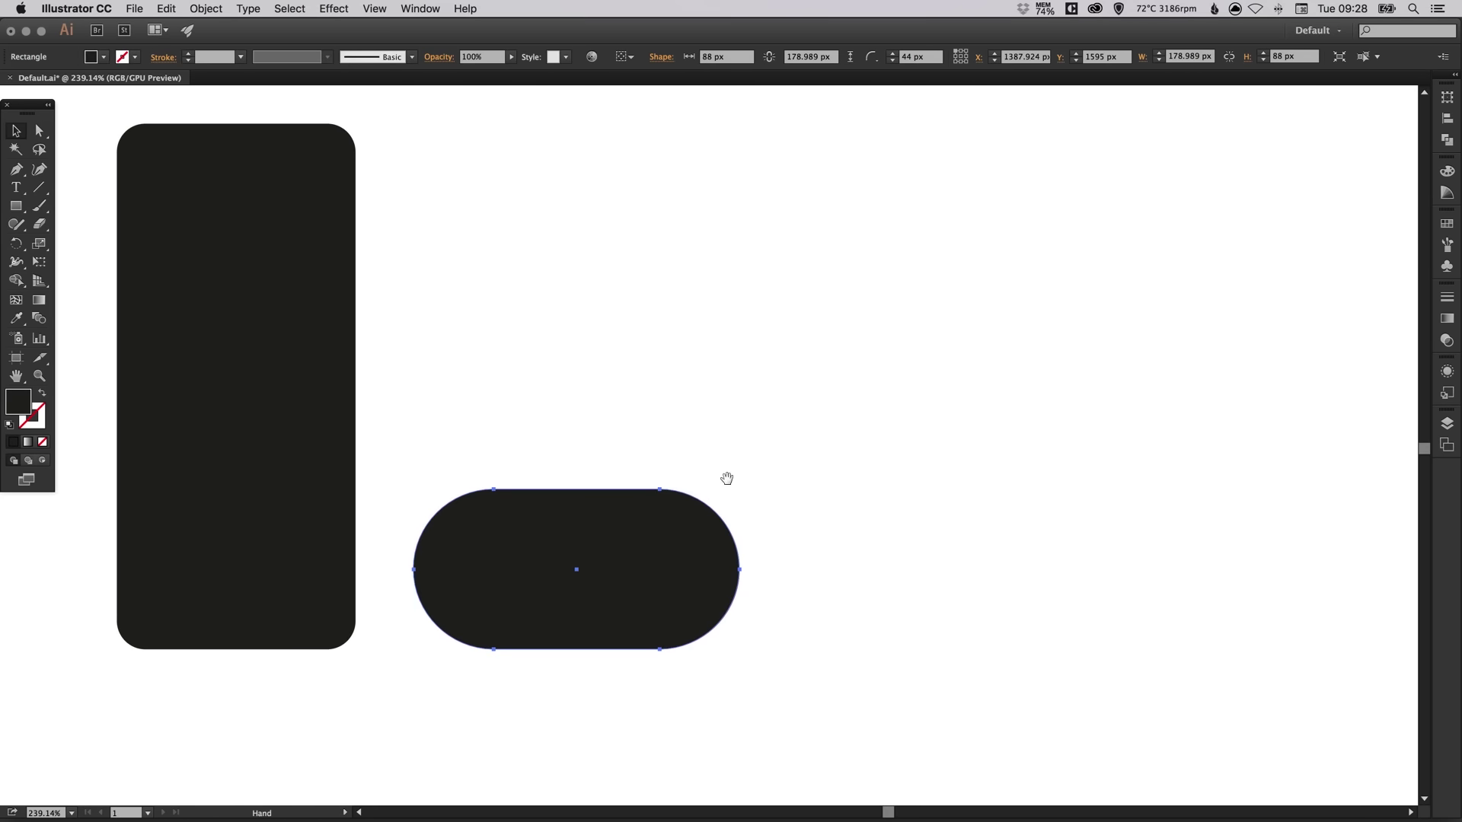
left_click(641, 432)
key("a")
left_click_drag(628, 442, 800, 718)
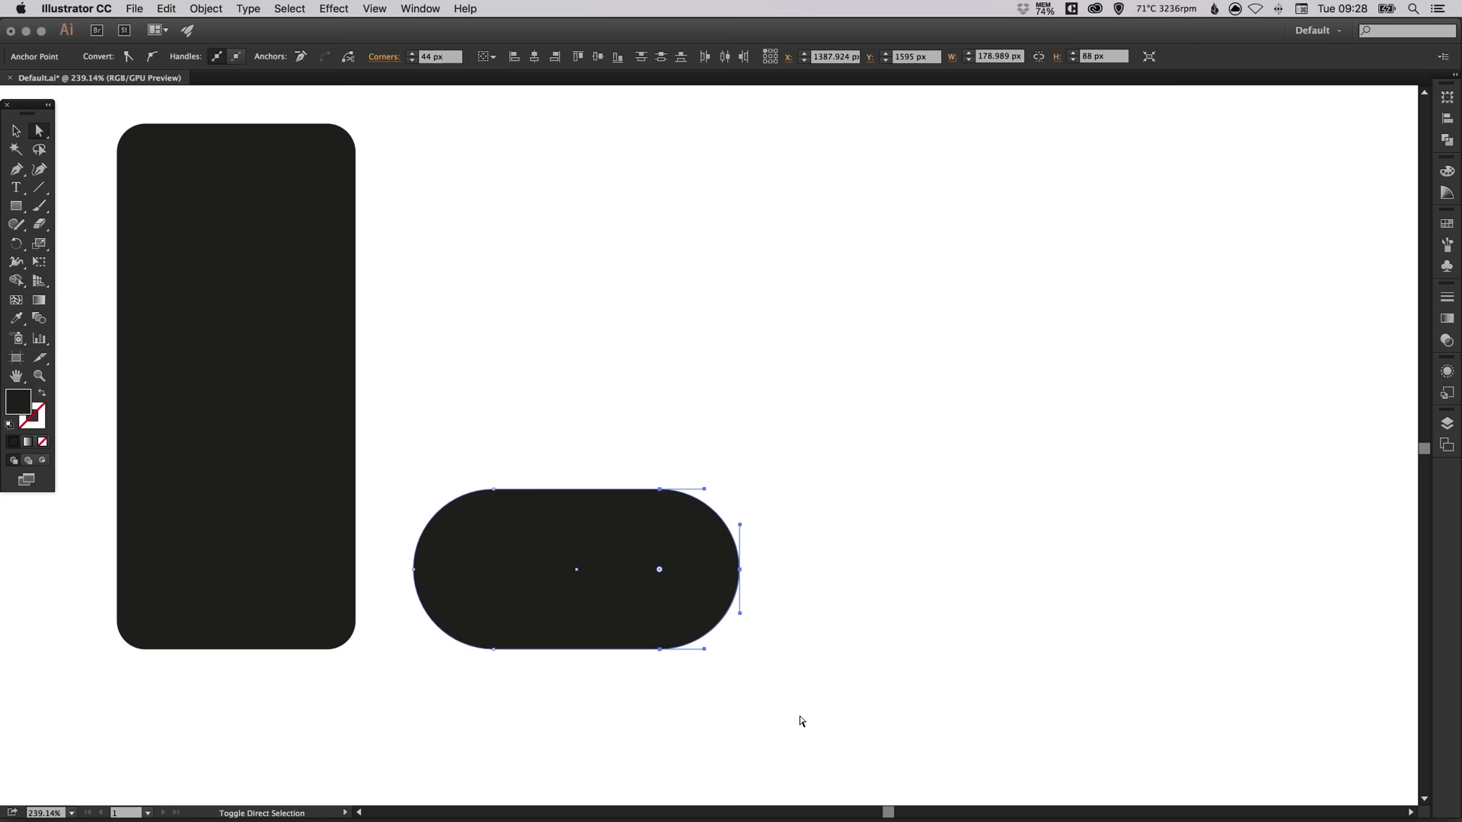
key("shift+Right")
key("shift+Right")
key("shift+Right")
key("shift+Right")
key("shift+Right")
key("shift+Right")
key("shift+Right")
key("shift+Right")
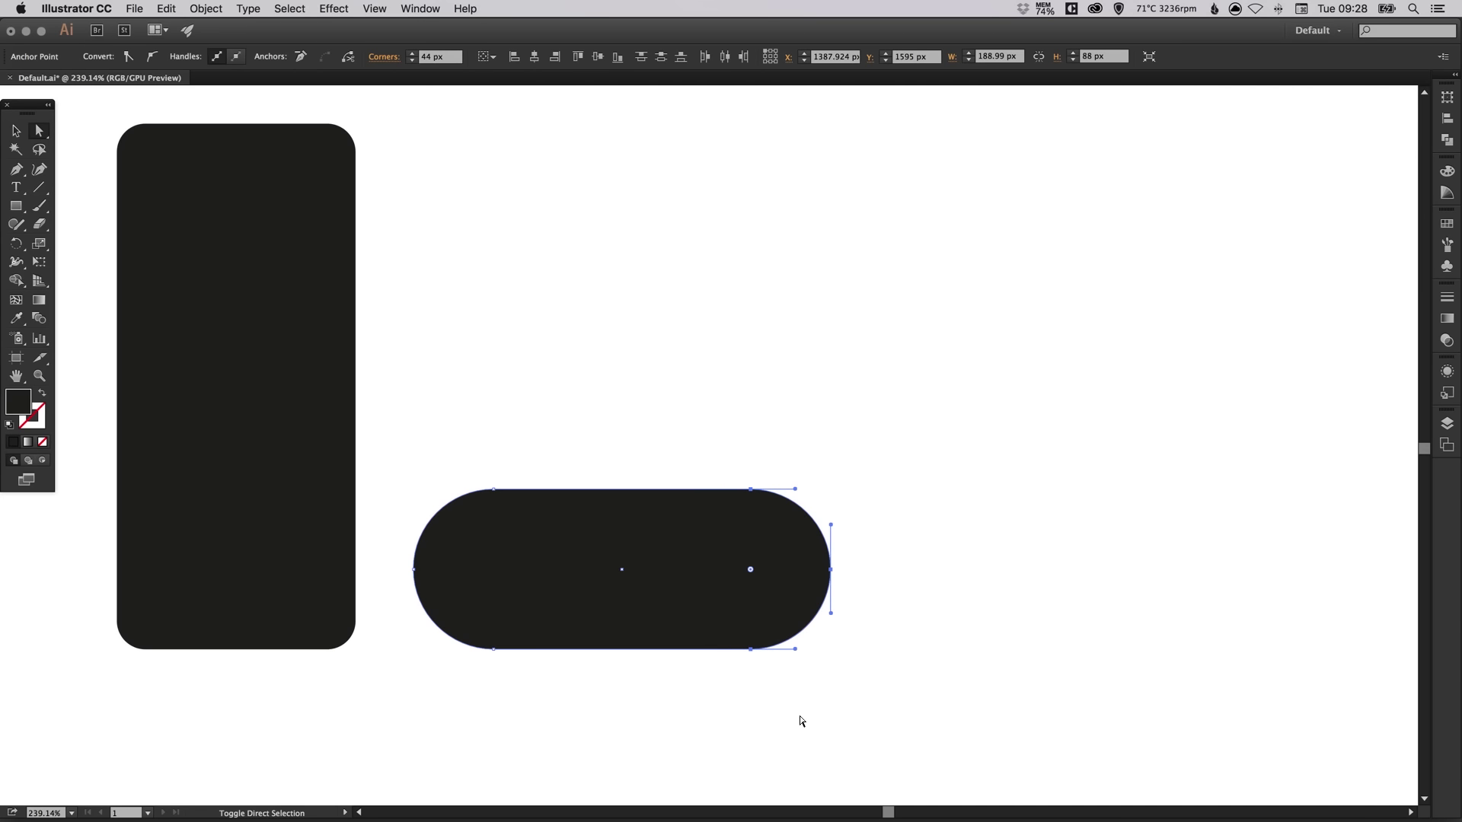
key("v")
key("super+minus")
key("super+minus")
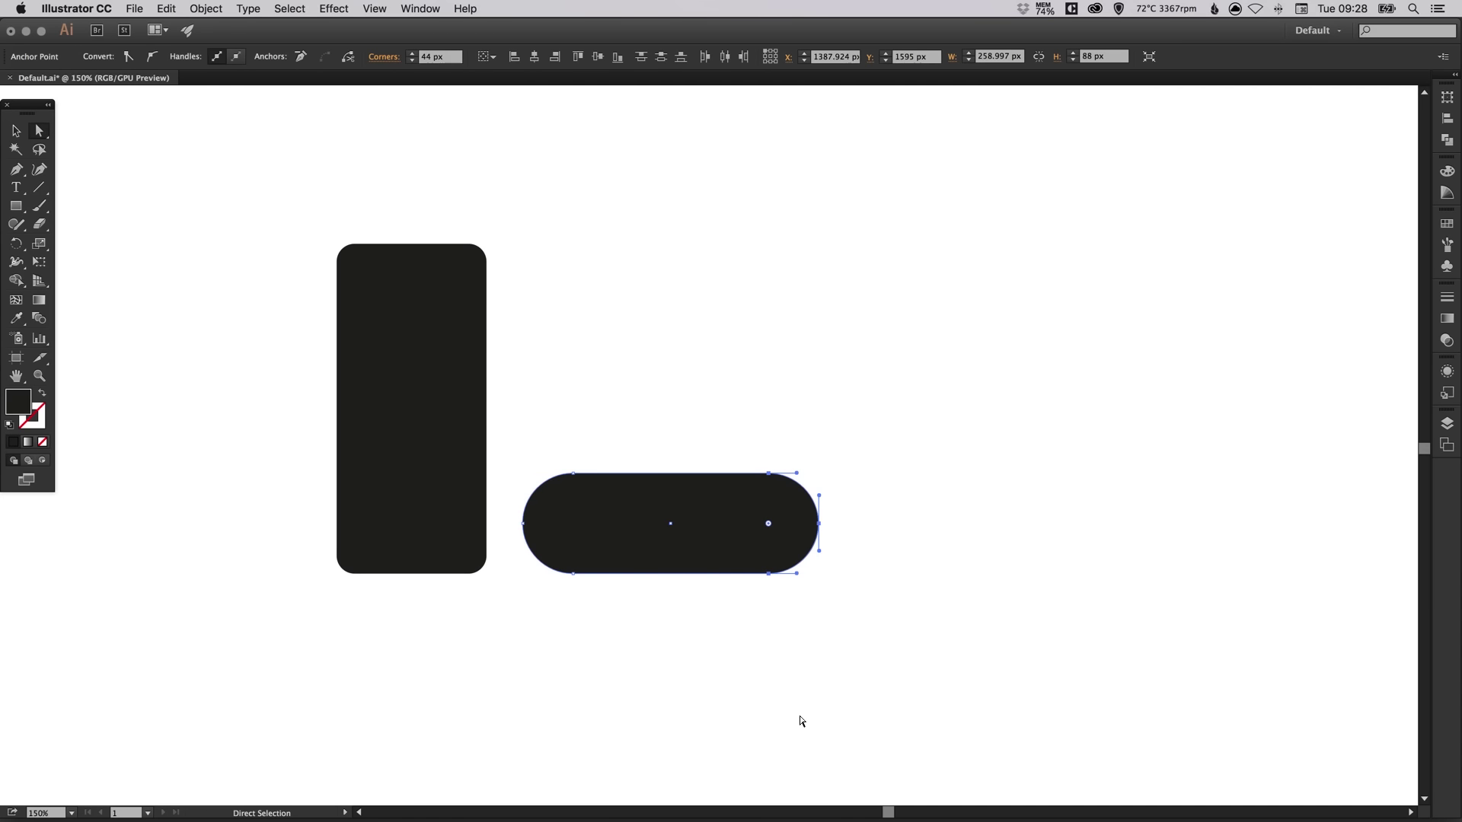
- Shorten the pill to about 75 px high and stack duplicates above it into four fingers
left_click_drag(818, 474, 802, 545)
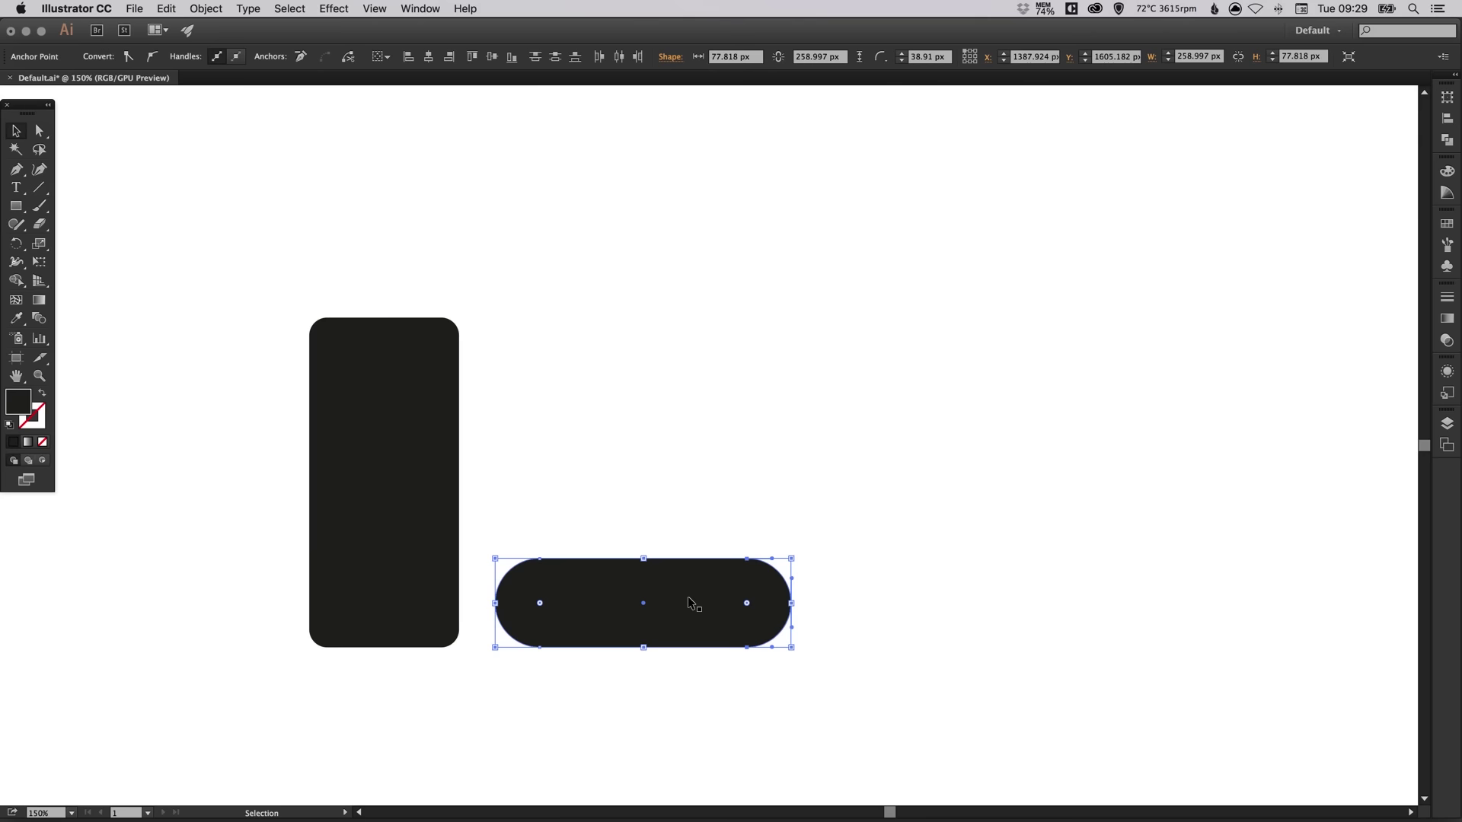
left_click_drag(692, 597, 692, 536)
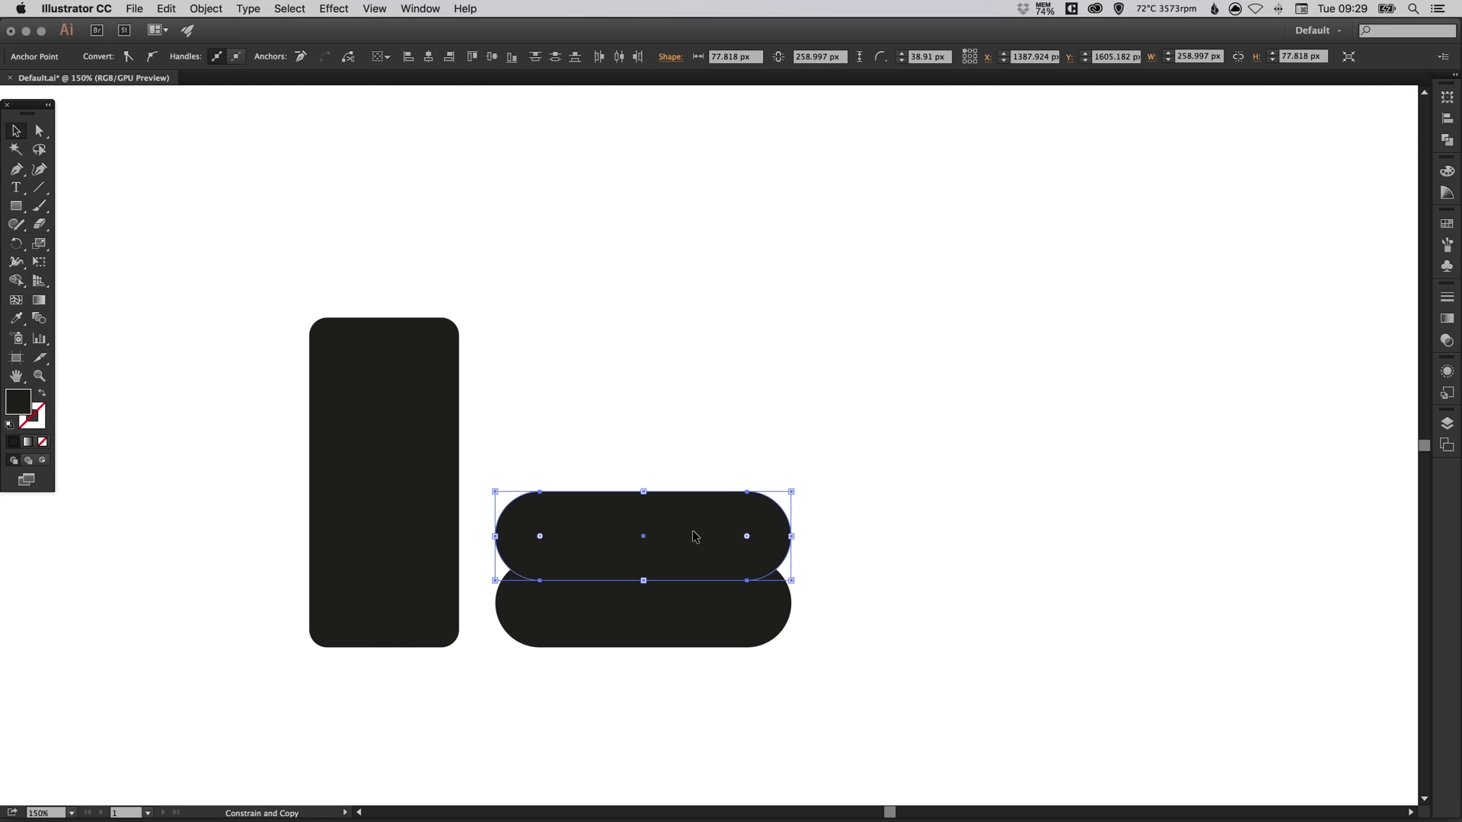
left_click(833, 513)
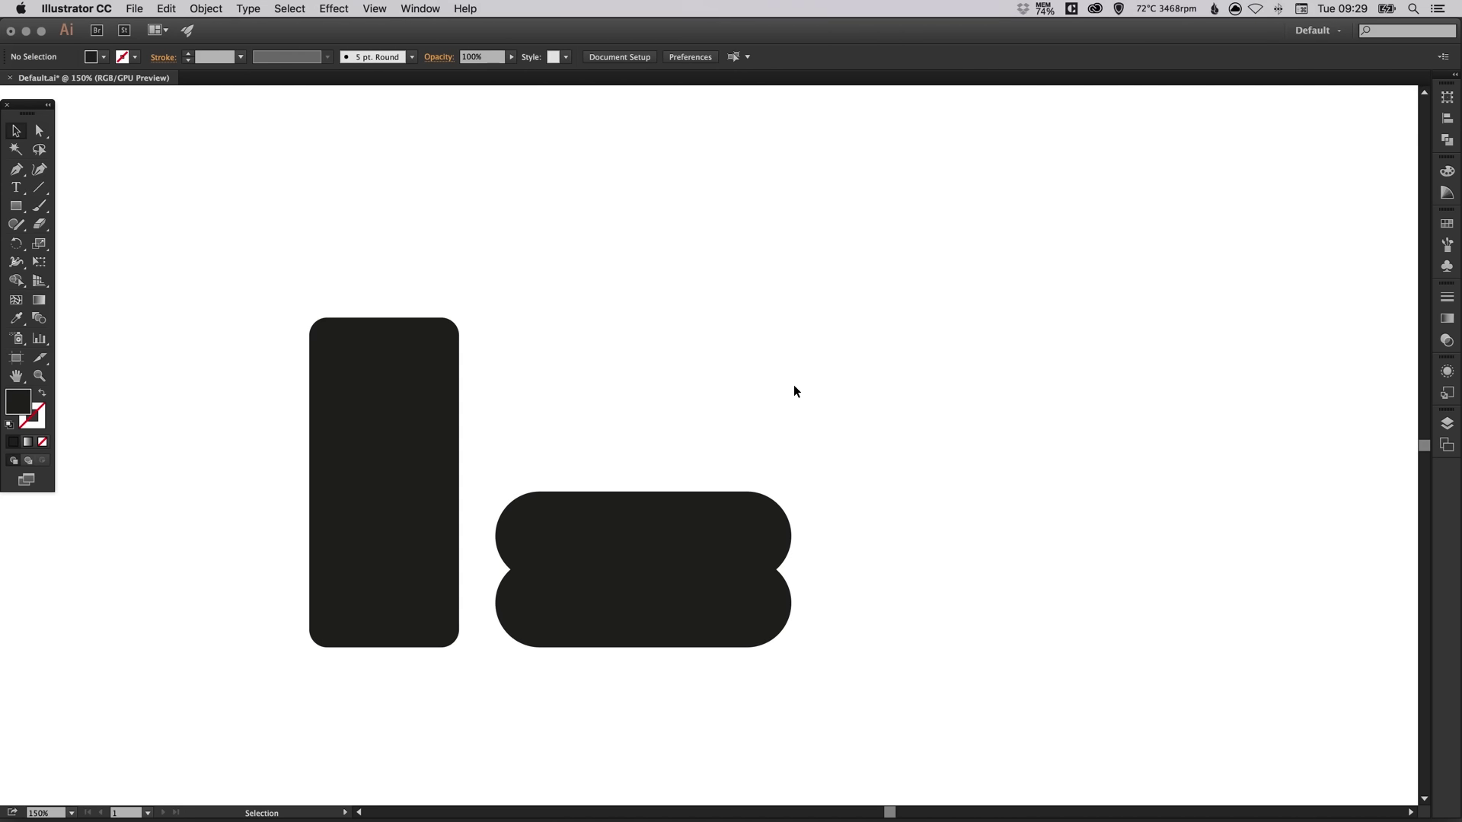
key("a")
key("v")
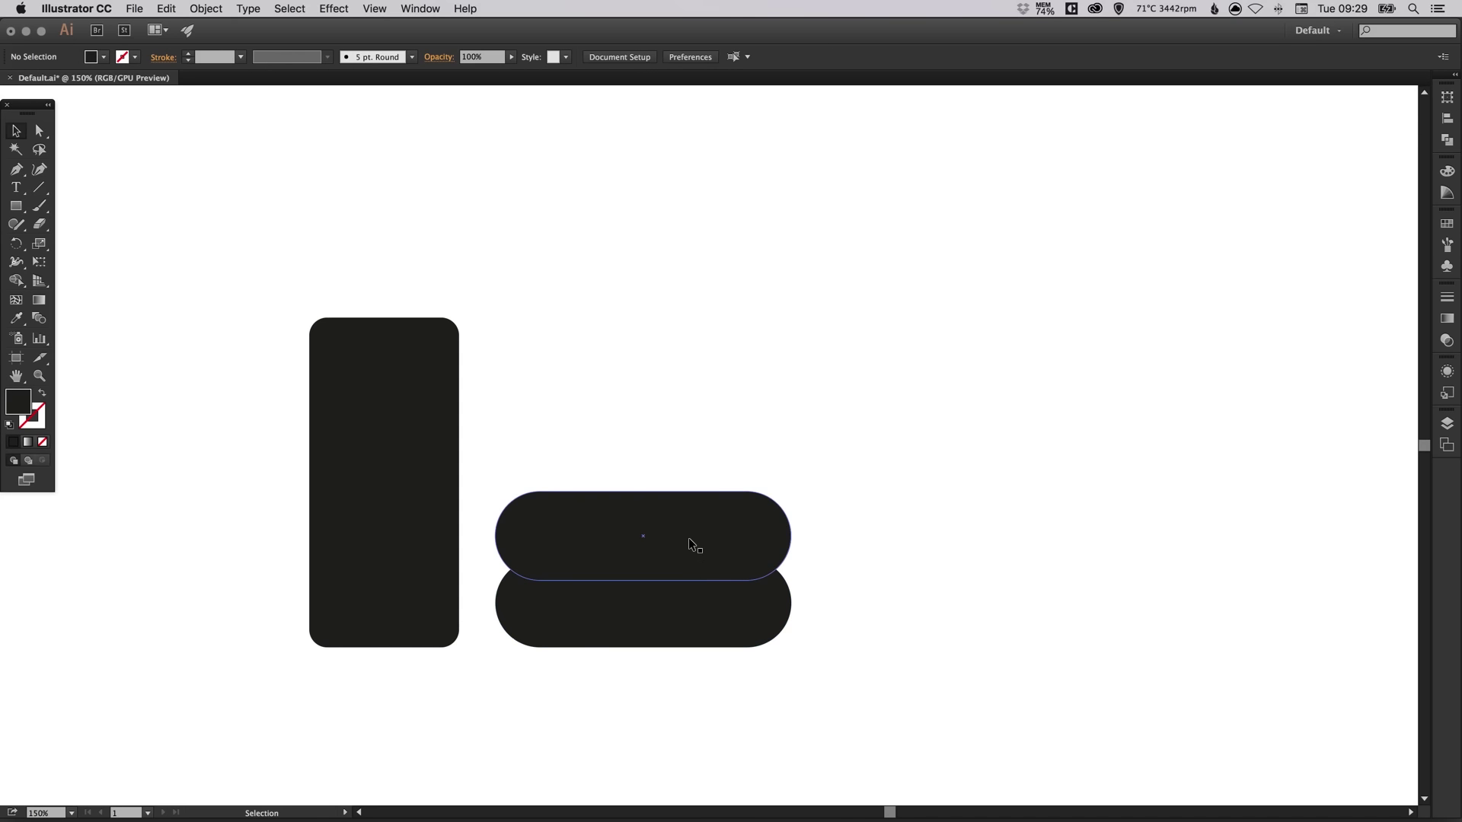
left_click(693, 533)
key("Delete")
left_click_drag(665, 602, 664, 529)
key("super+d")
key("super+d")
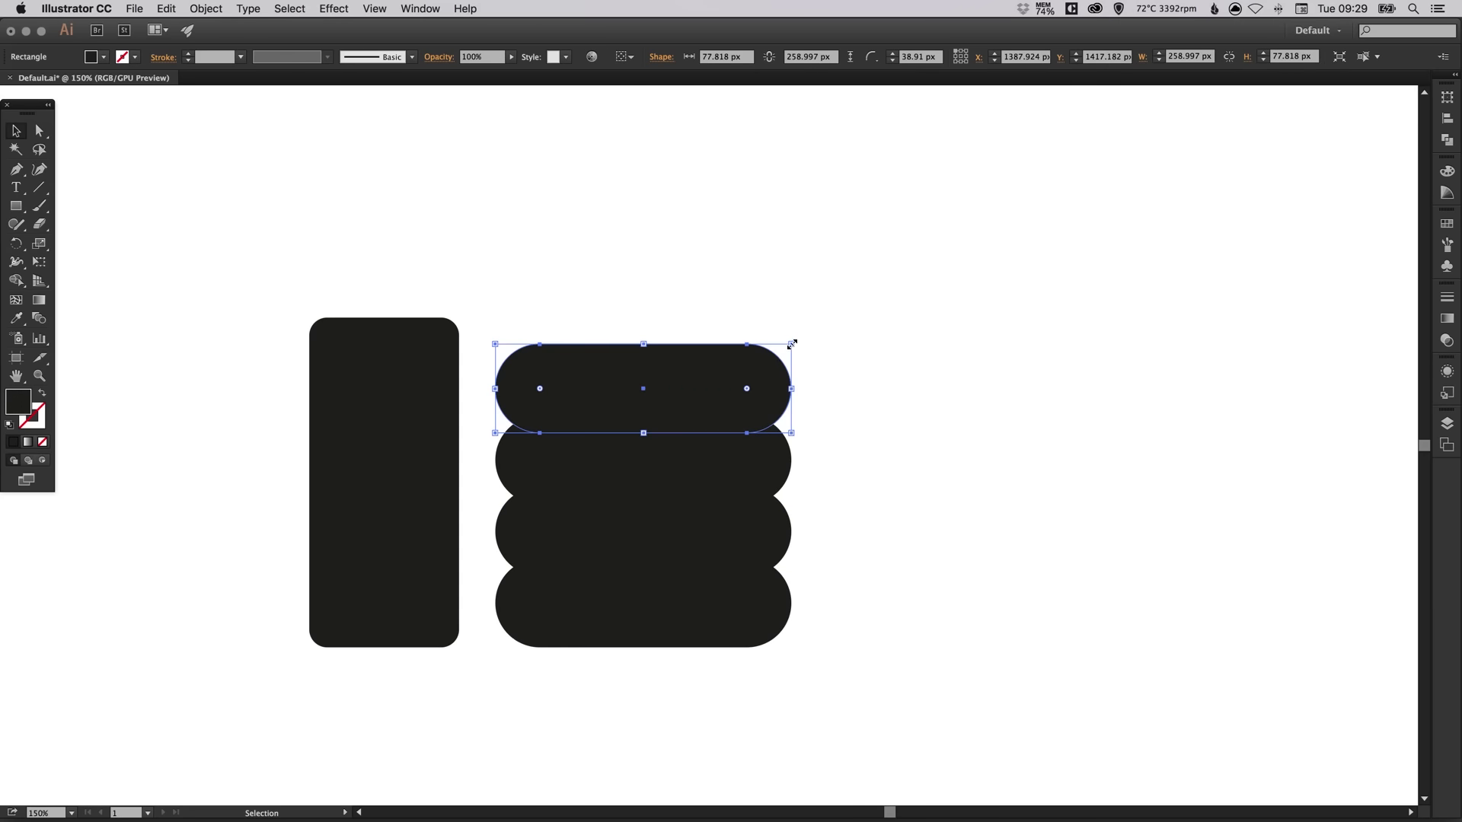
- Widen the top finger, enlarge the second slightly, and shrink the bottom one slightly
left_click_drag(791, 344, 810, 327)
left_click(765, 465)
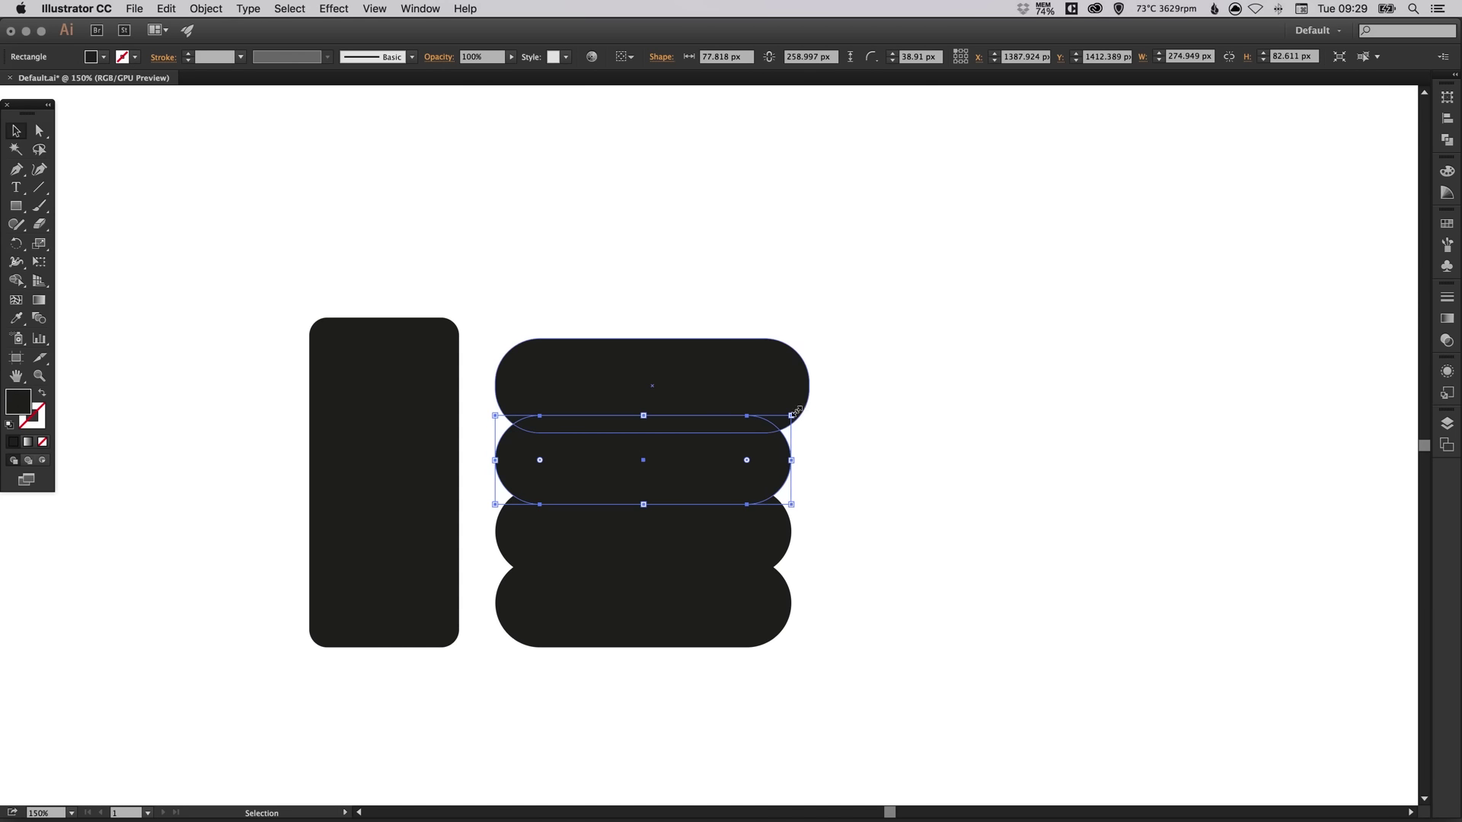
left_click_drag(792, 415, 798, 412)
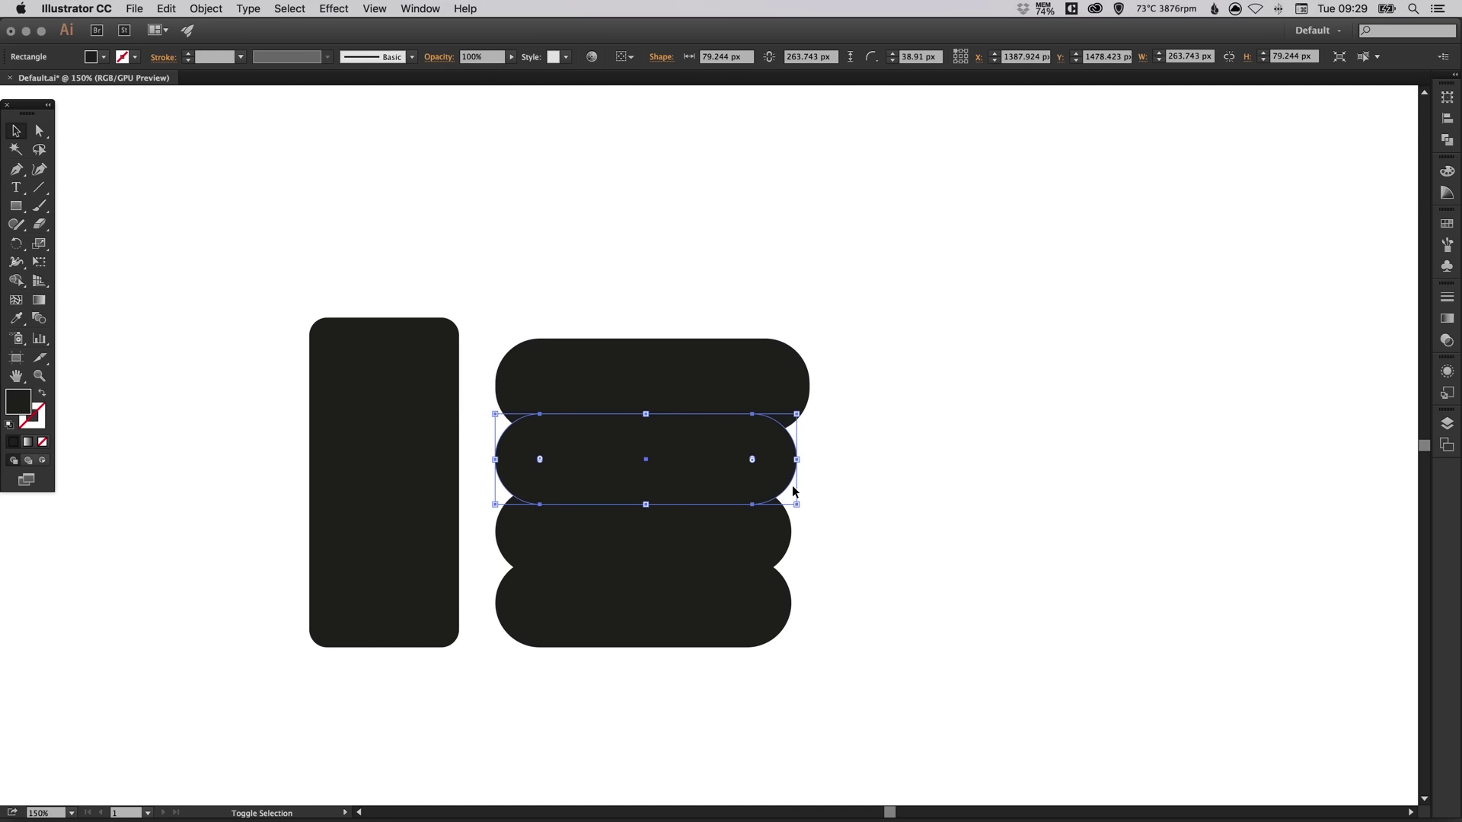
left_click(772, 595)
left_click_drag(792, 559, 780, 565)
scroll(815, 575, "left", 2)
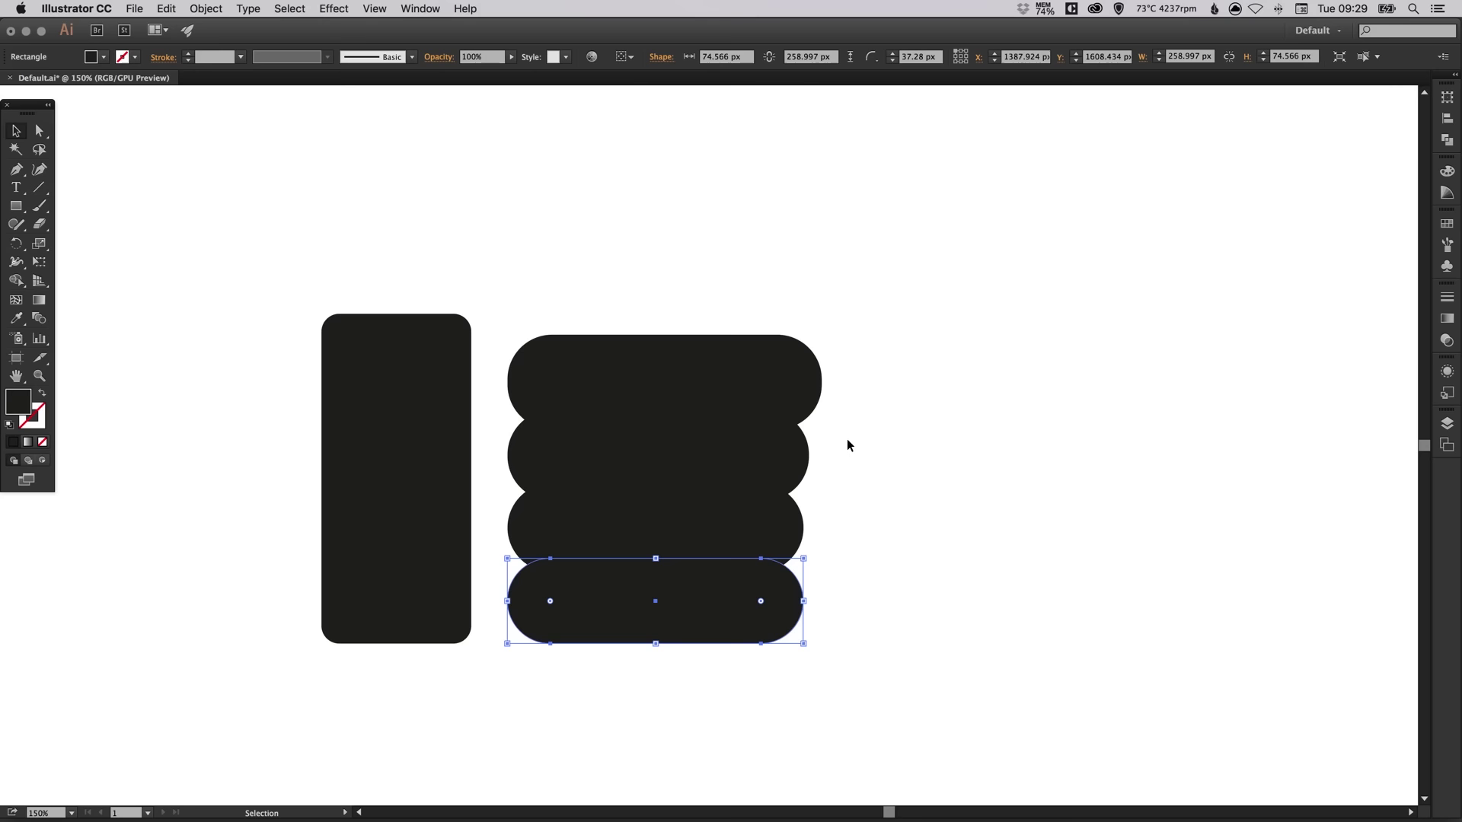
left_click(868, 554)
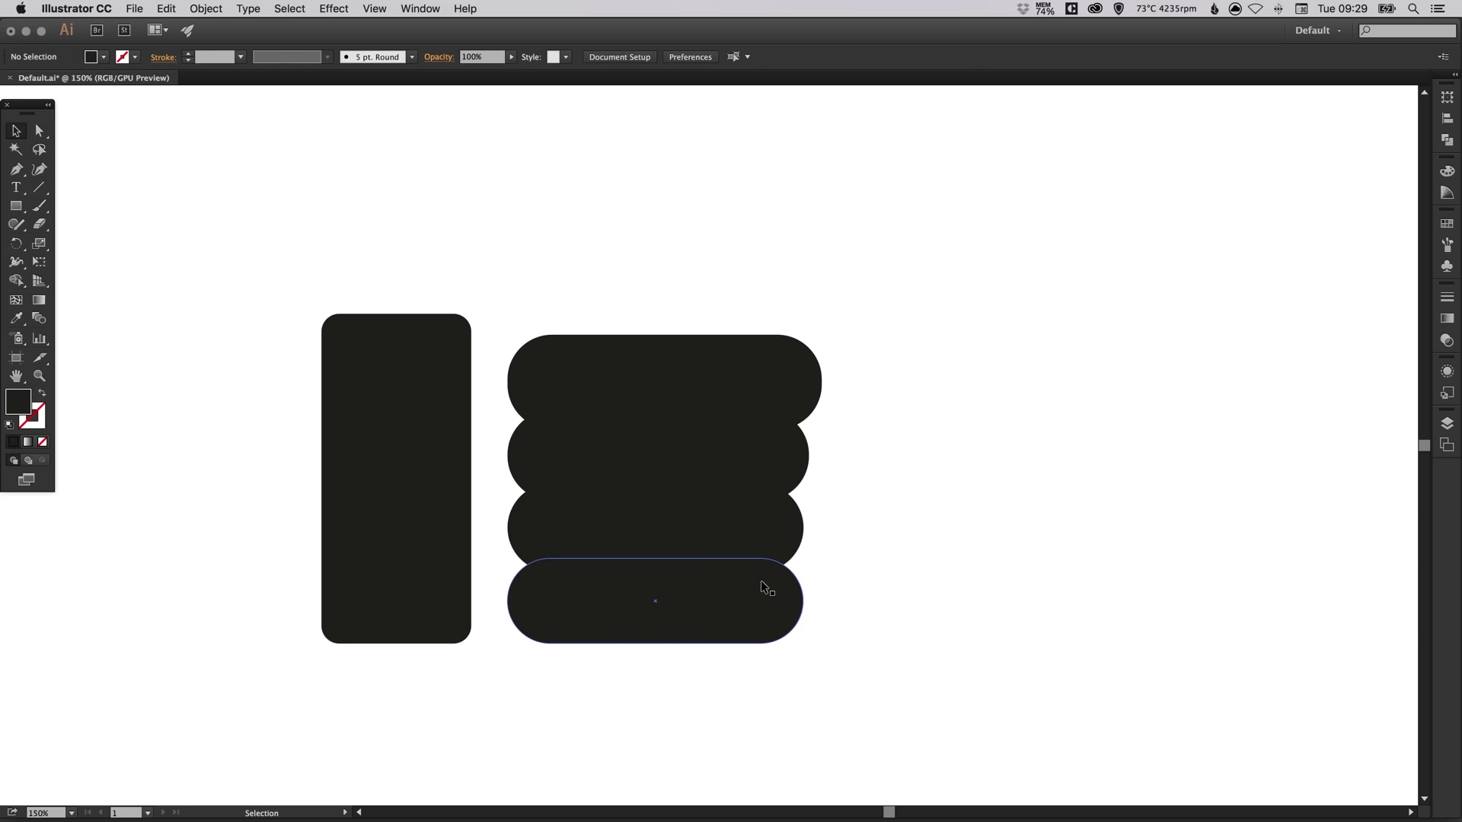
left_click_drag(851, 508, 892, 551)
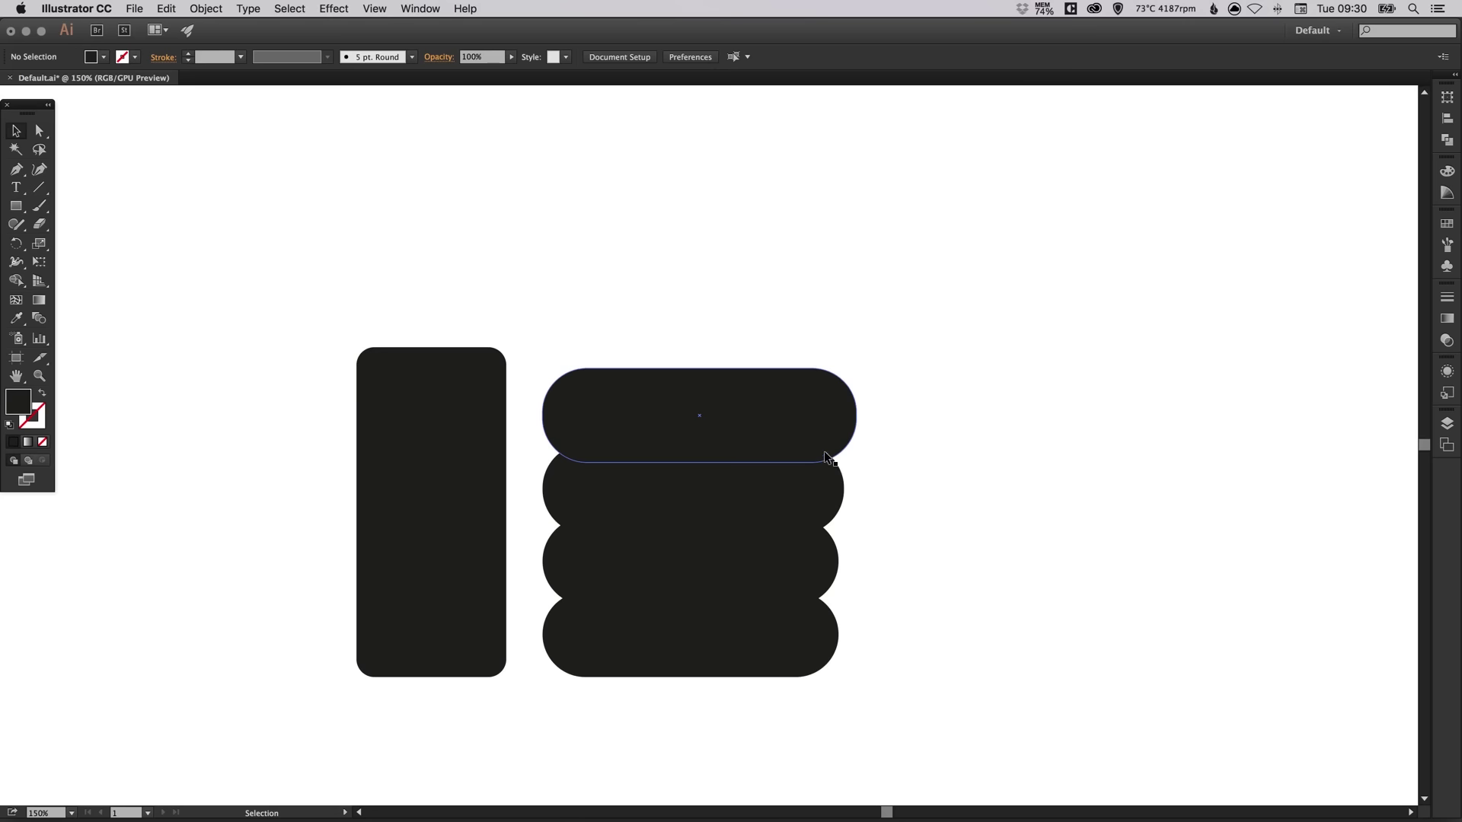
- Cover the fingers' left ends with a 73 × 190 px rectangle and check it in Outline view
left_click(15, 208)
left_click_drag(533, 159, 617, 275)
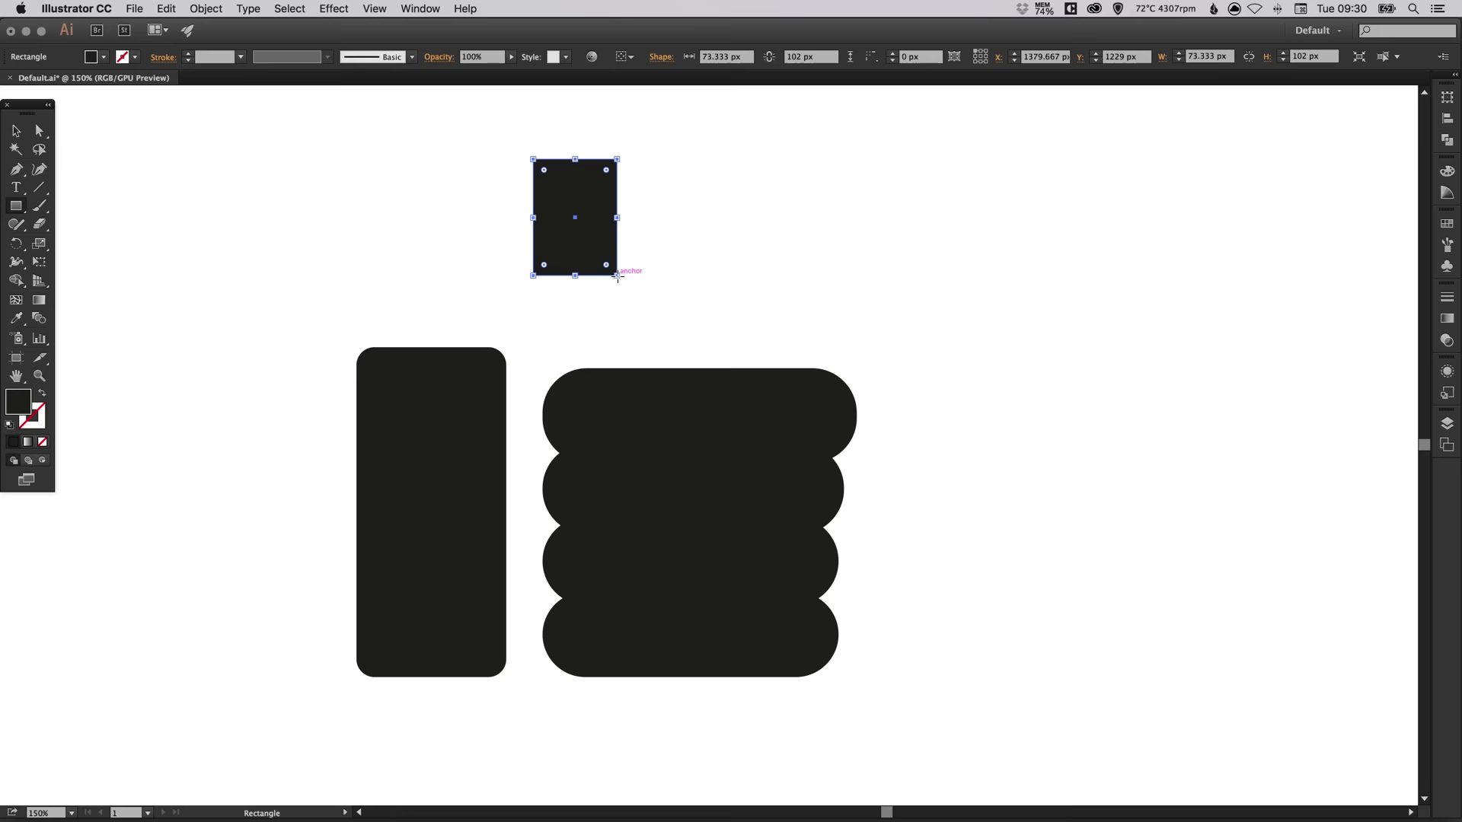
key("v")
left_click(642, 214)
left_click_drag(583, 202, 594, 464)
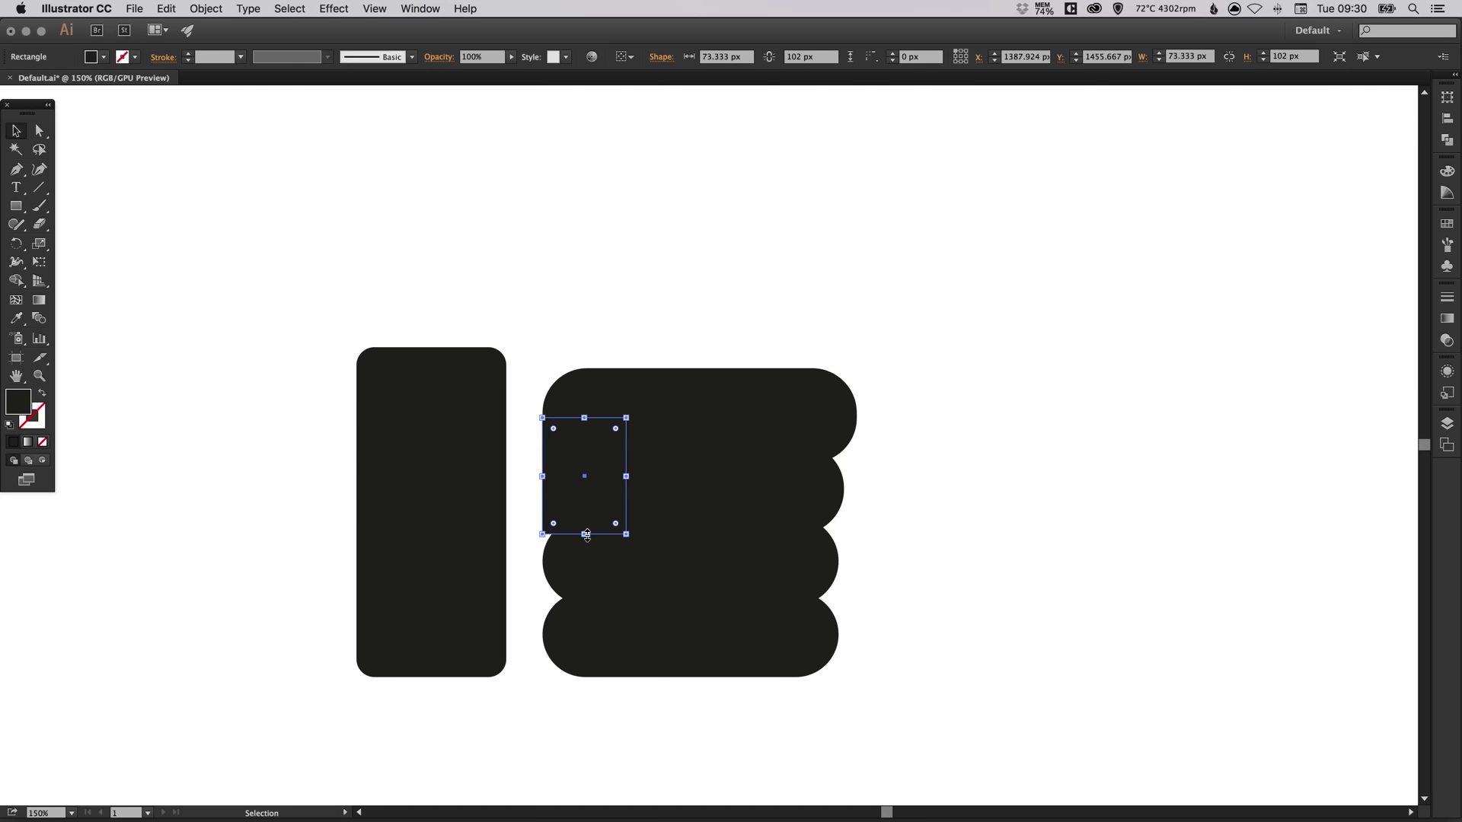
left_click_drag(586, 534, 579, 635)
left_click(670, 301)
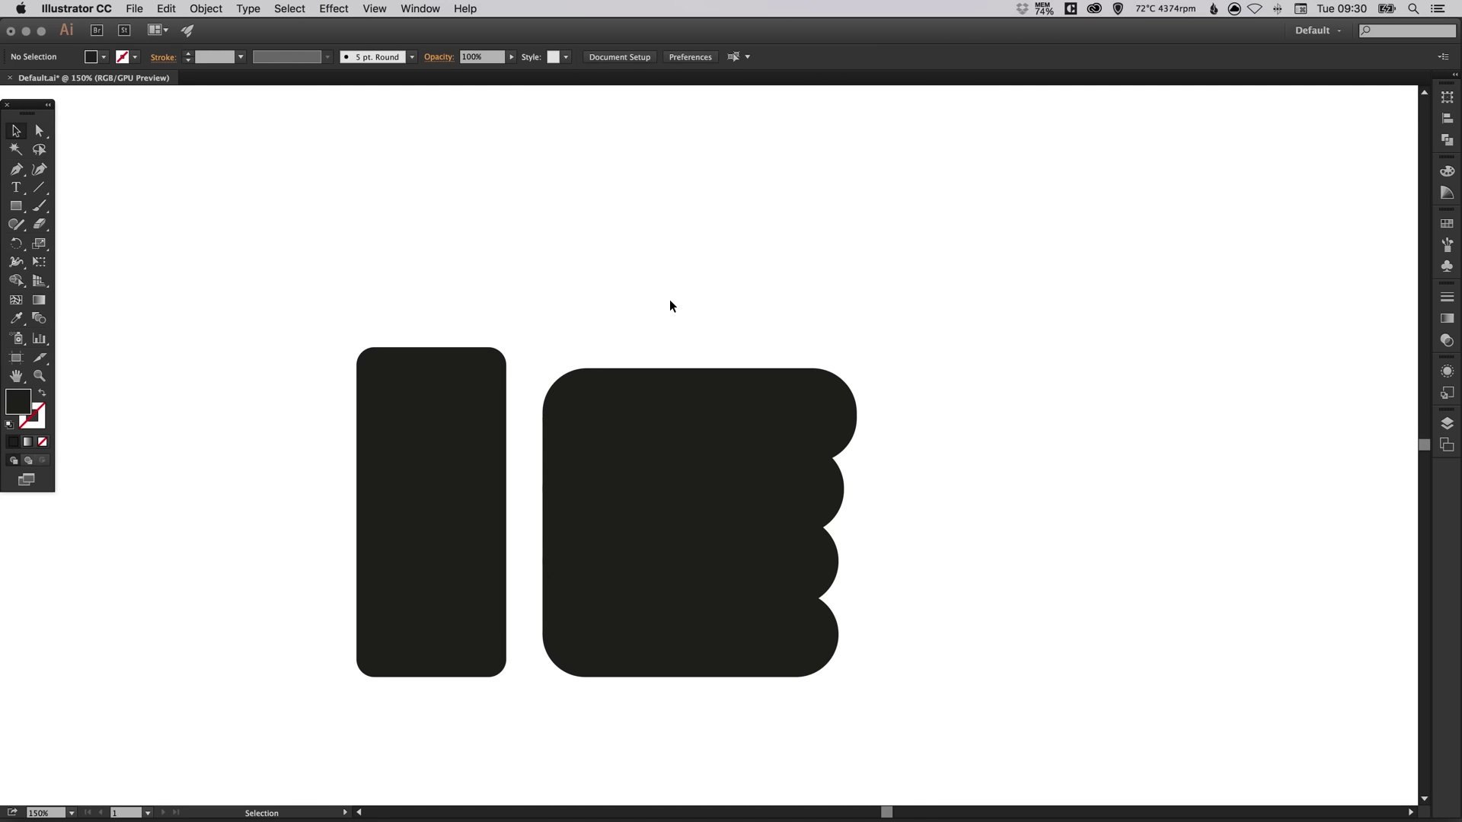
key("super+y")
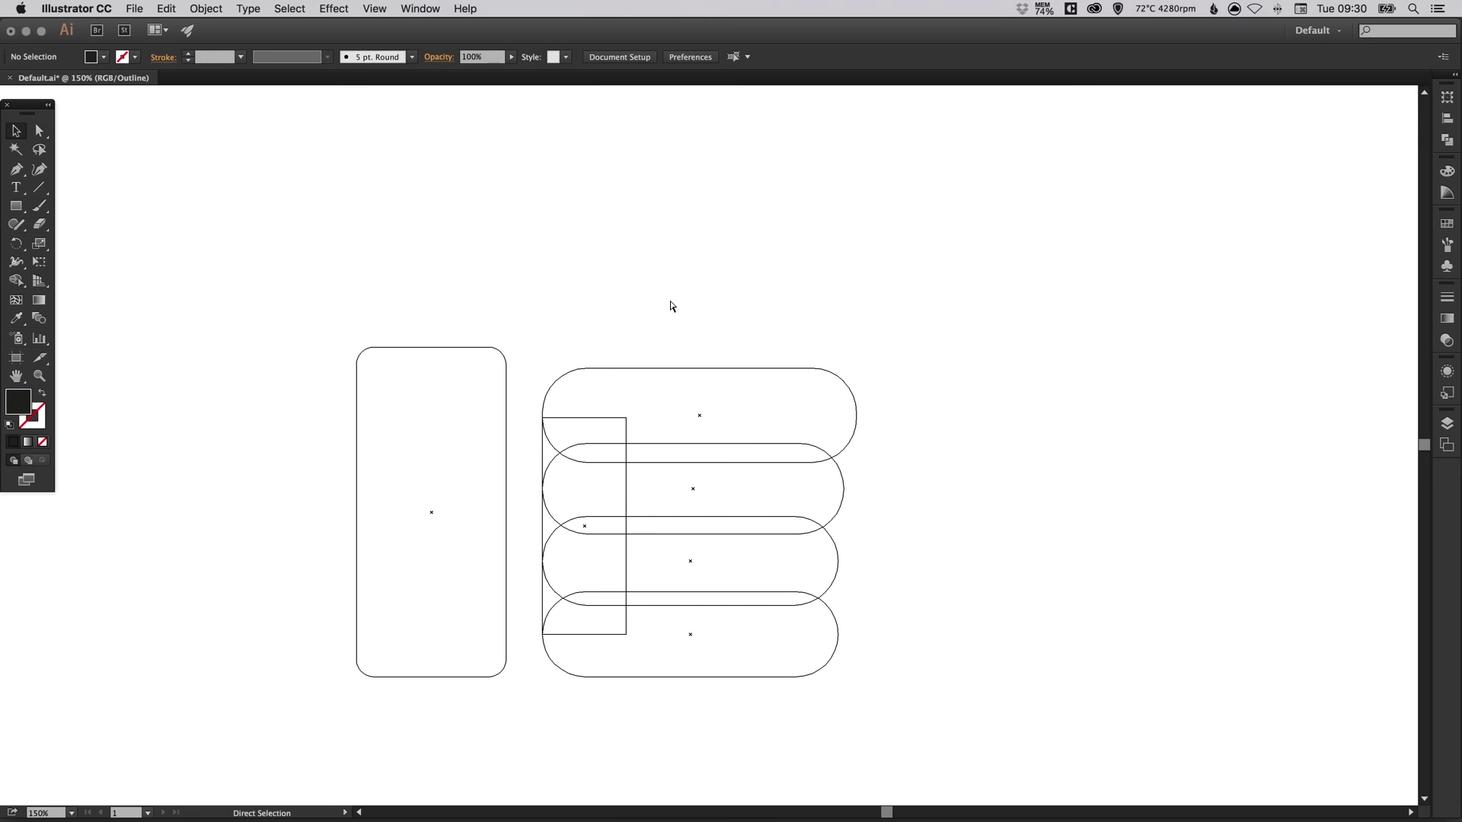
- Zoom in and try enlarging the top finger proportionally, then undo it
key("super+y")
key("super+space")
left_click_drag(311, 275, 1005, 744)
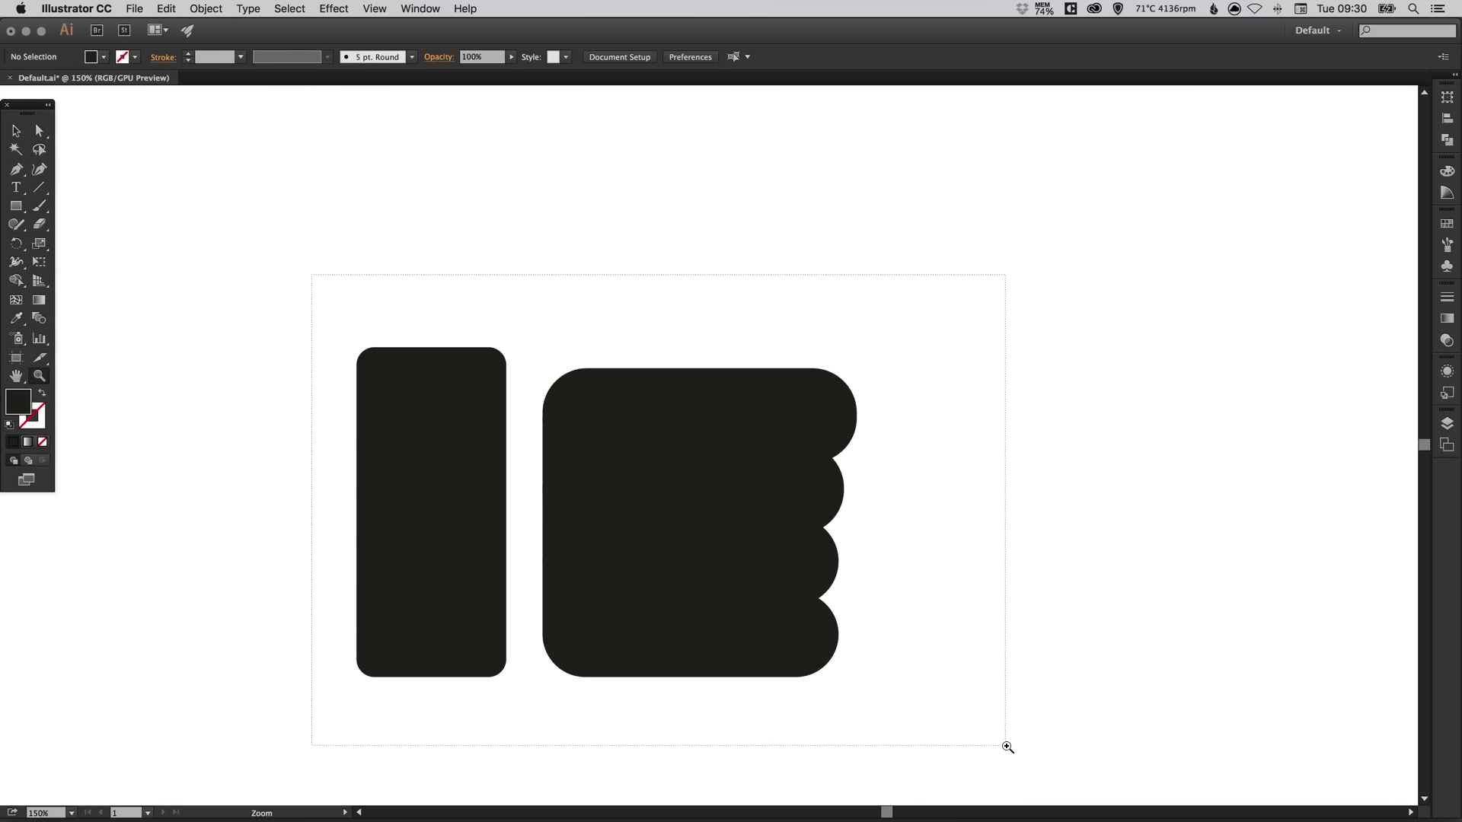
left_click_drag(1042, 481, 904, 505)
left_click(860, 306)
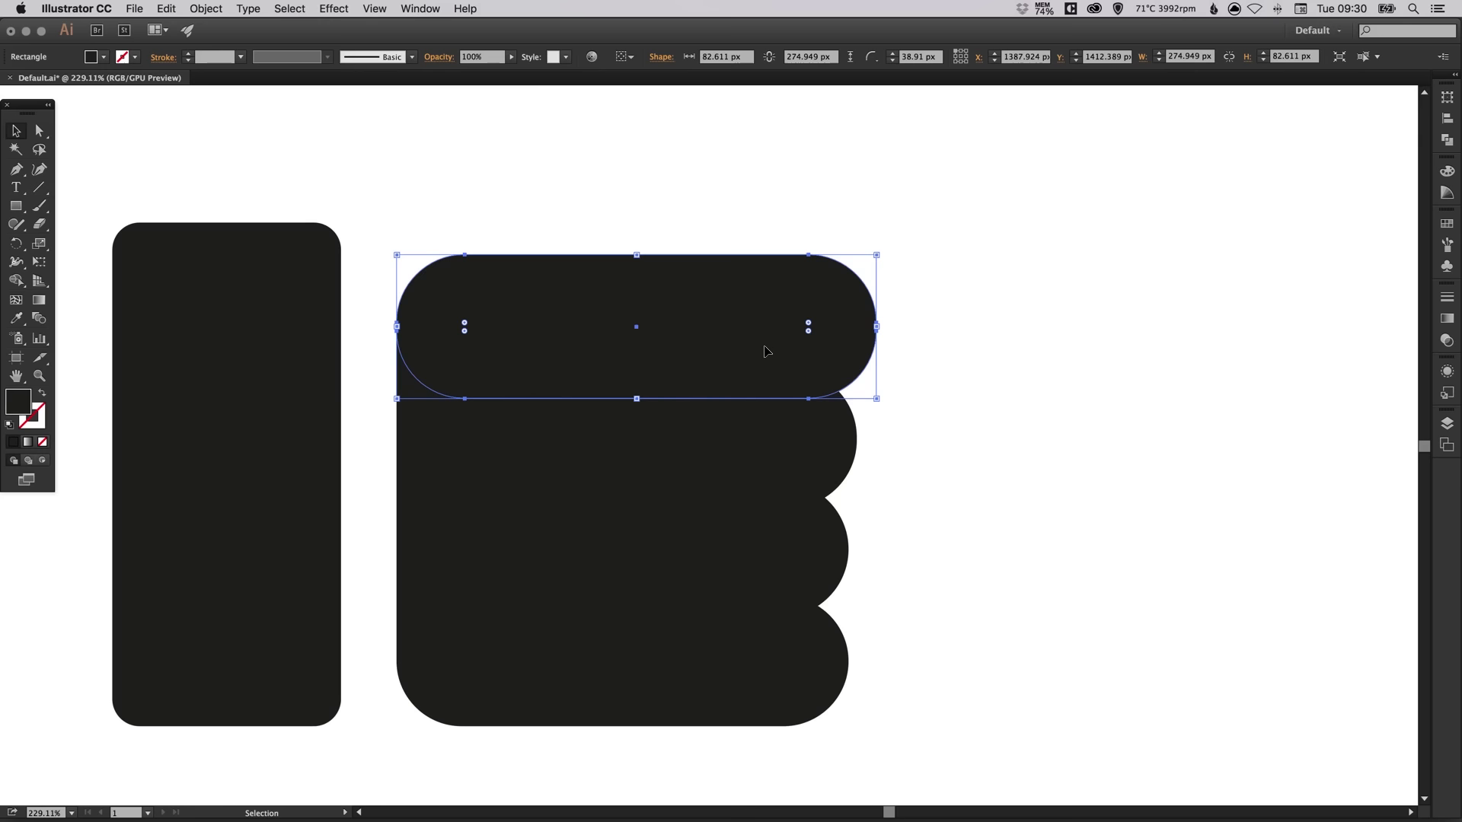
left_click_drag(876, 253, 946, 180)
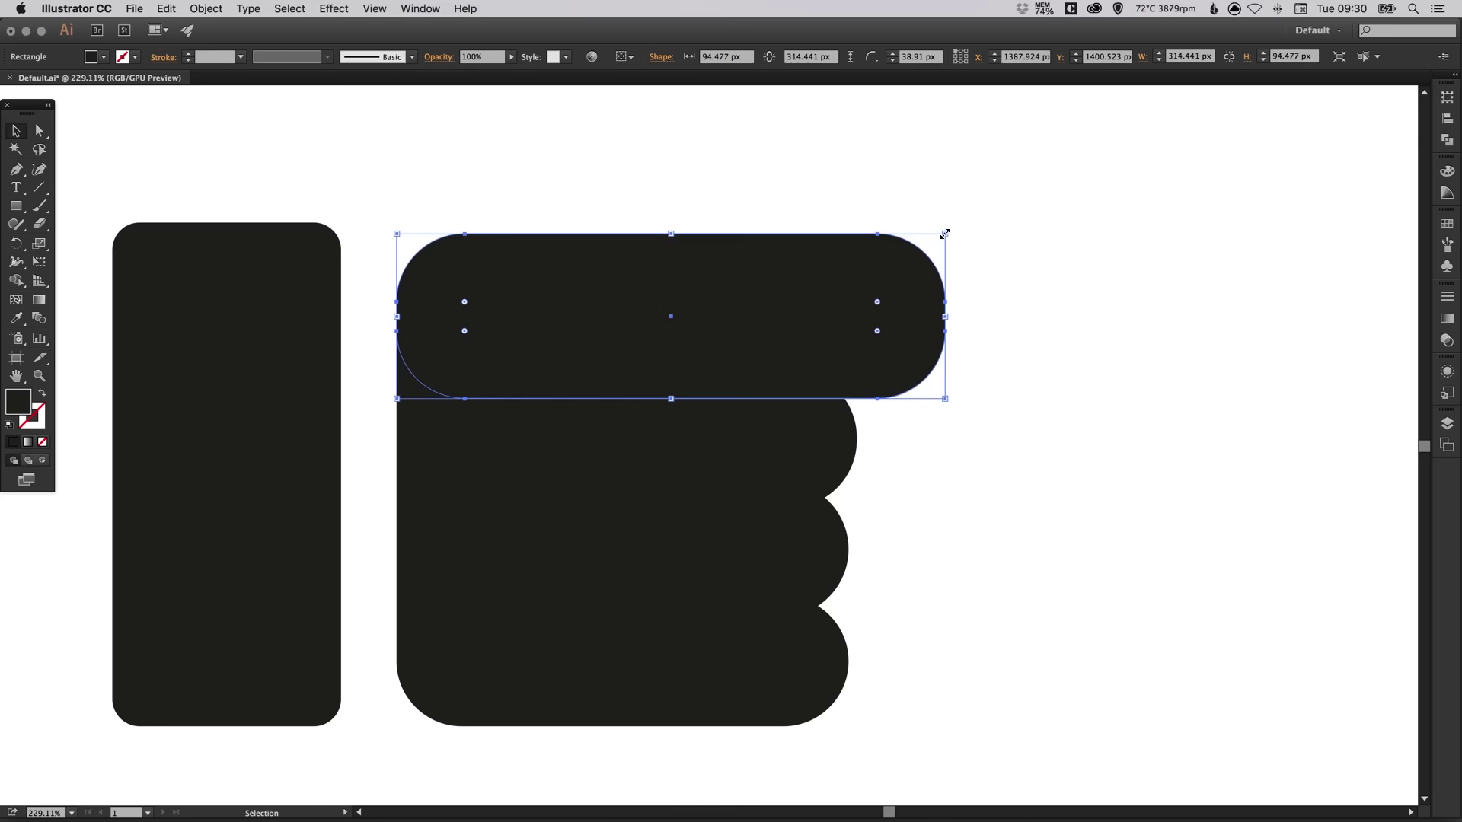
left_click_drag(946, 232, 1044, 203)
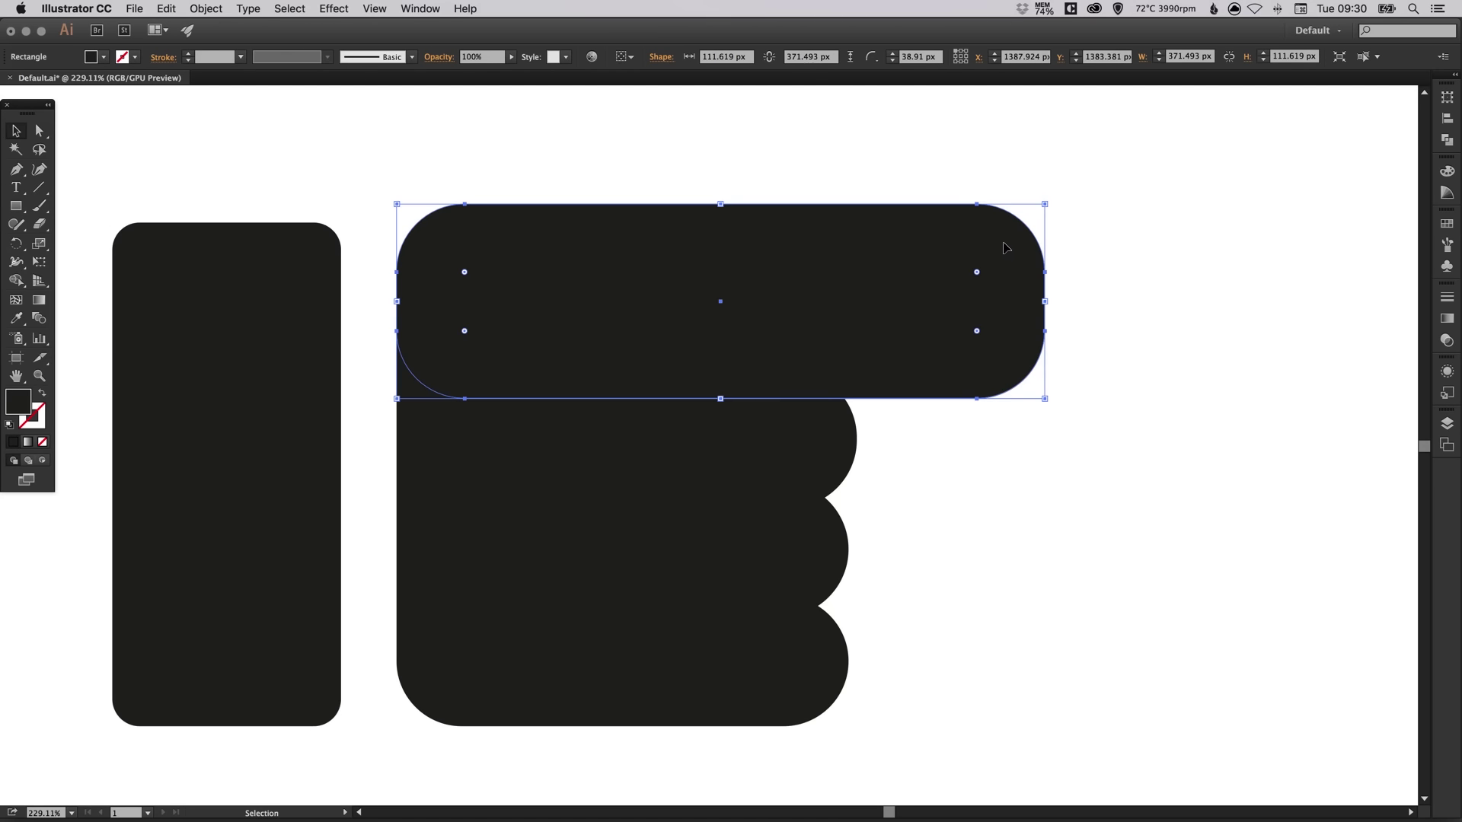
key("super+z")
key("super+z")
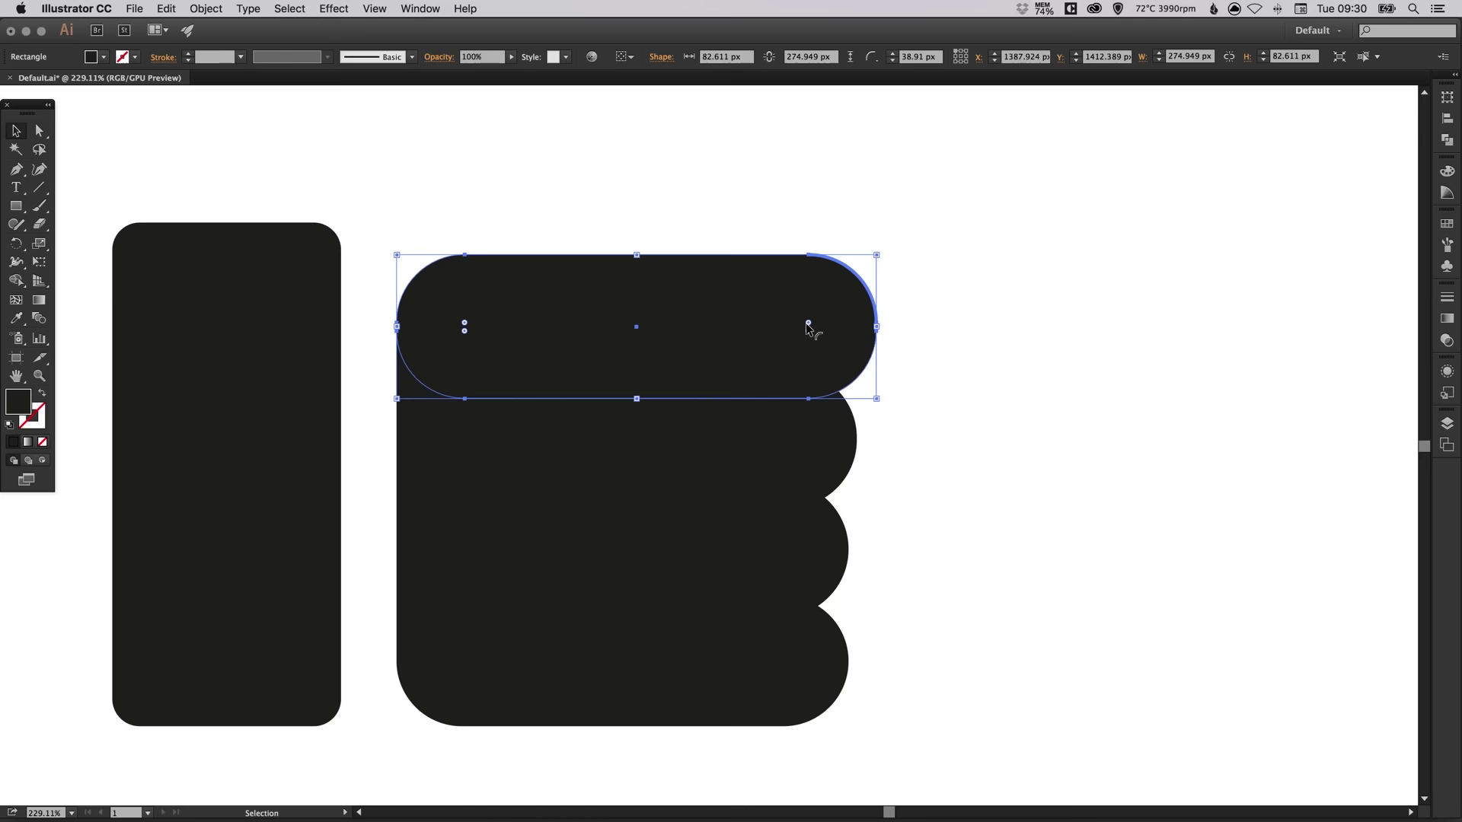
- Increase the corner rounding on the top and second finger pills
left_click_drag(808, 327, 794, 332)
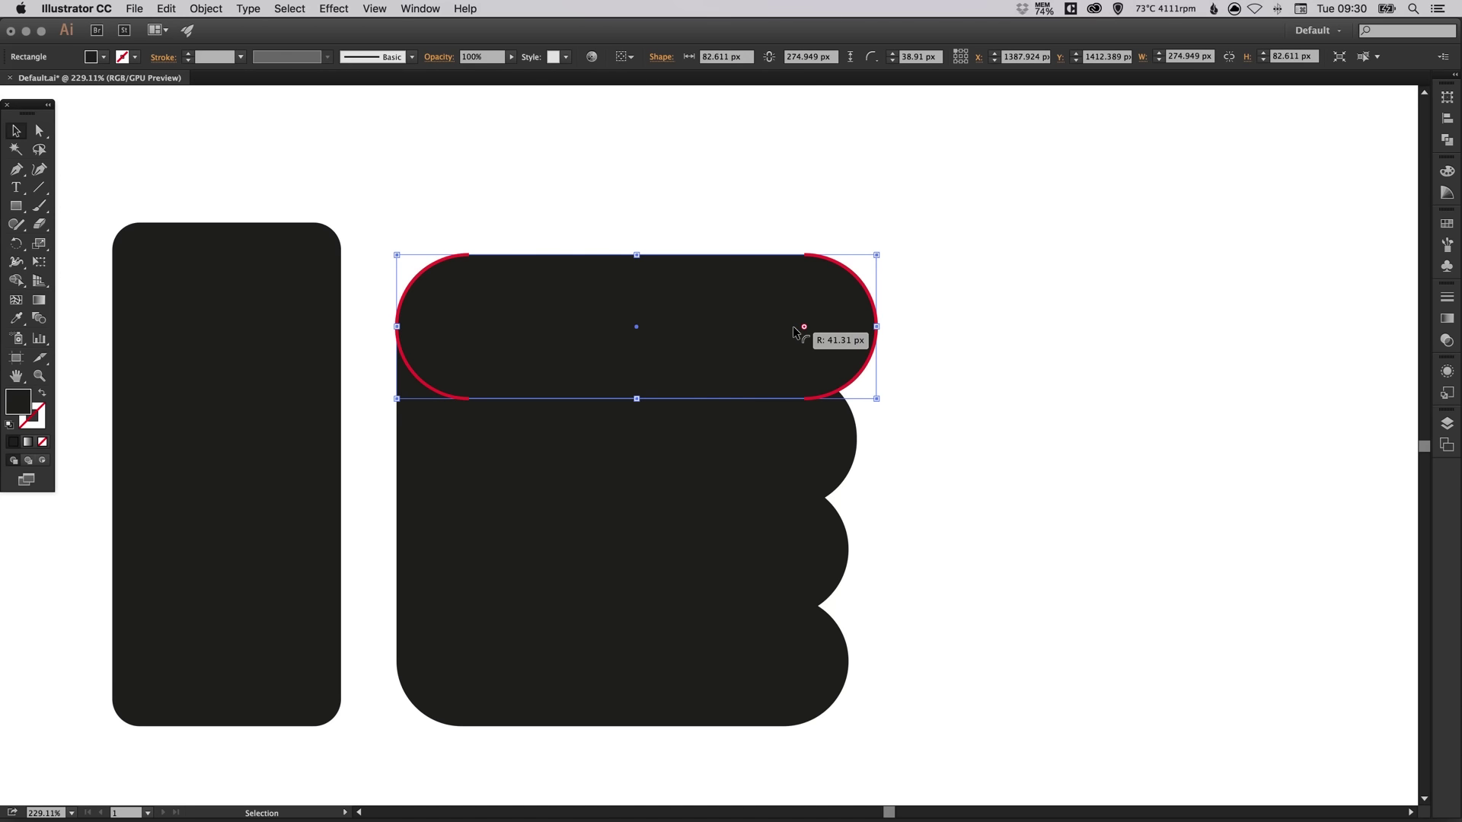
left_click(833, 441)
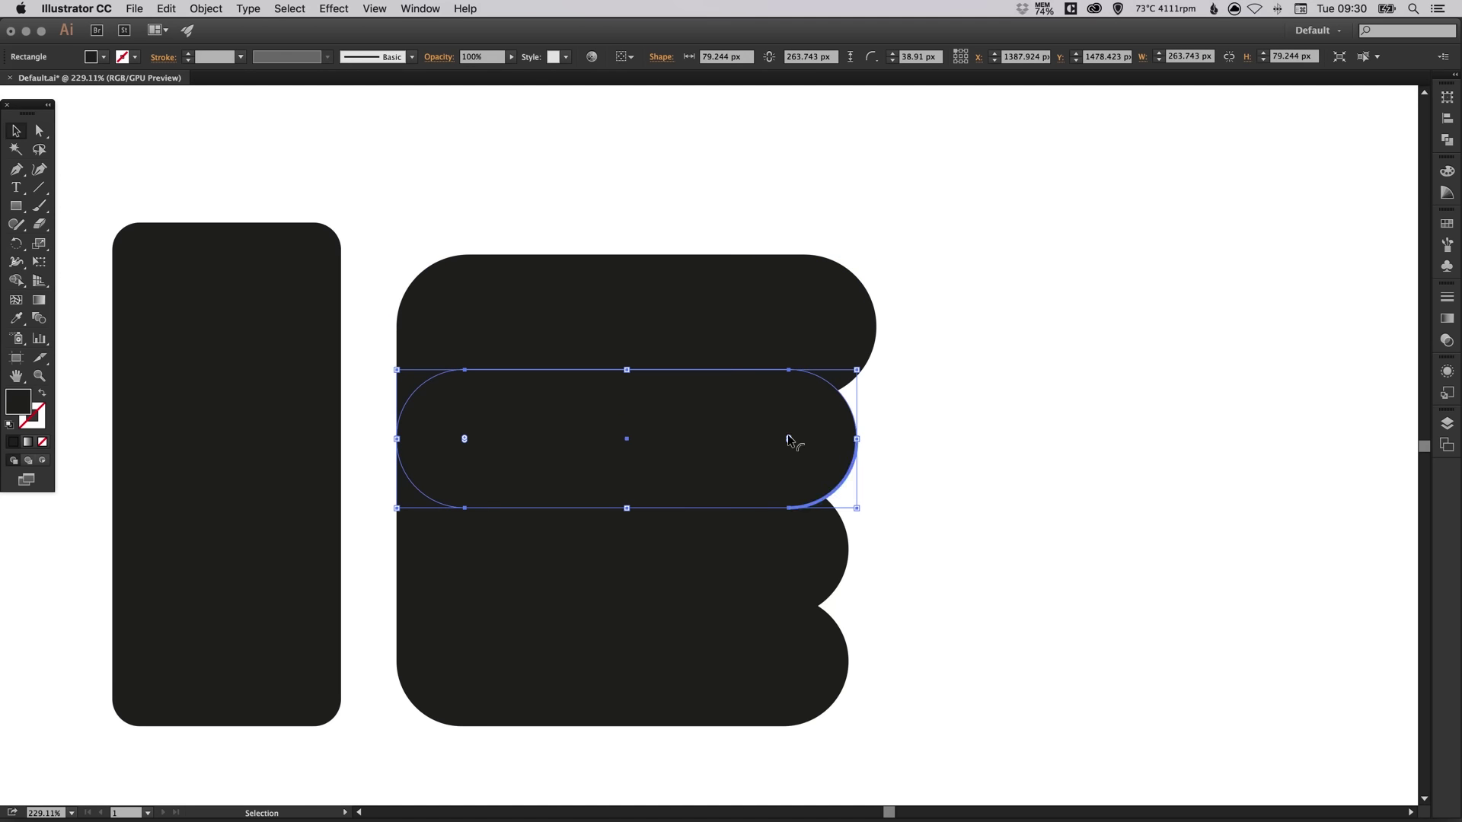
left_click_drag(788, 440, 785, 440)
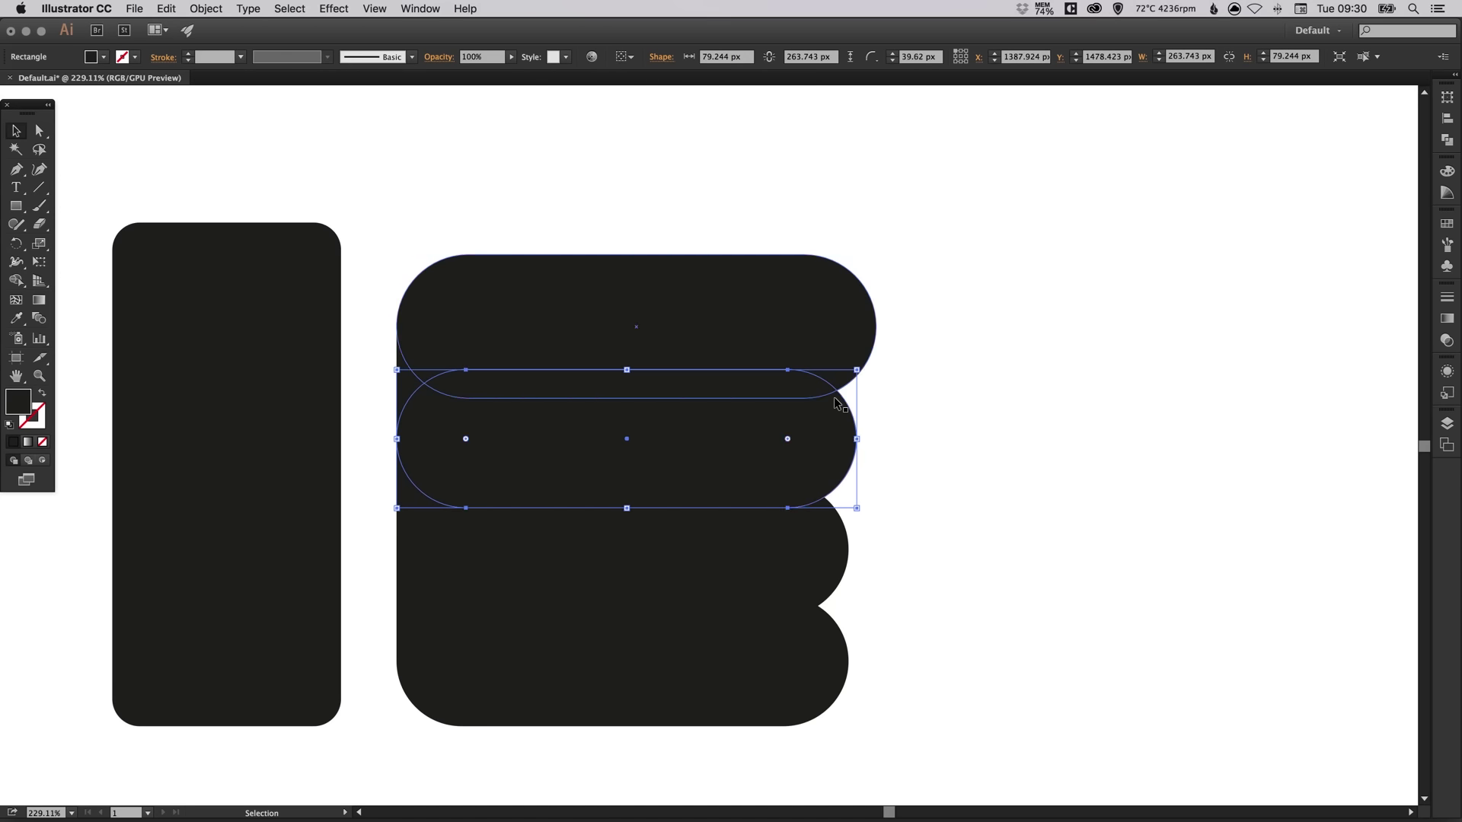
left_click(955, 205)
key("space")
- Stretch the filler rectangle upward to about 73 × 223 px, into the top finger
key("super+minus")
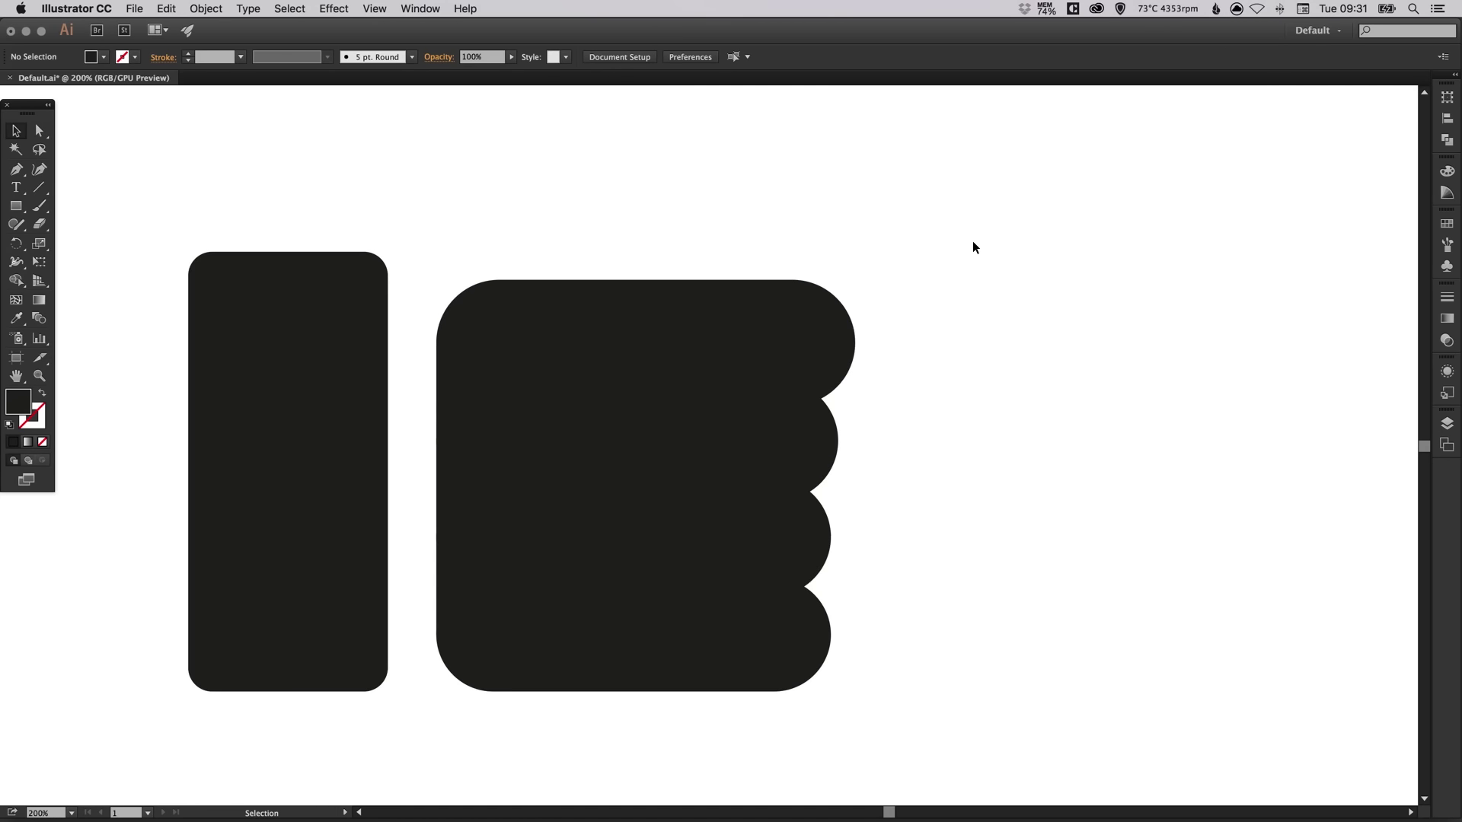
left_click_drag(723, 304, 815, 424)
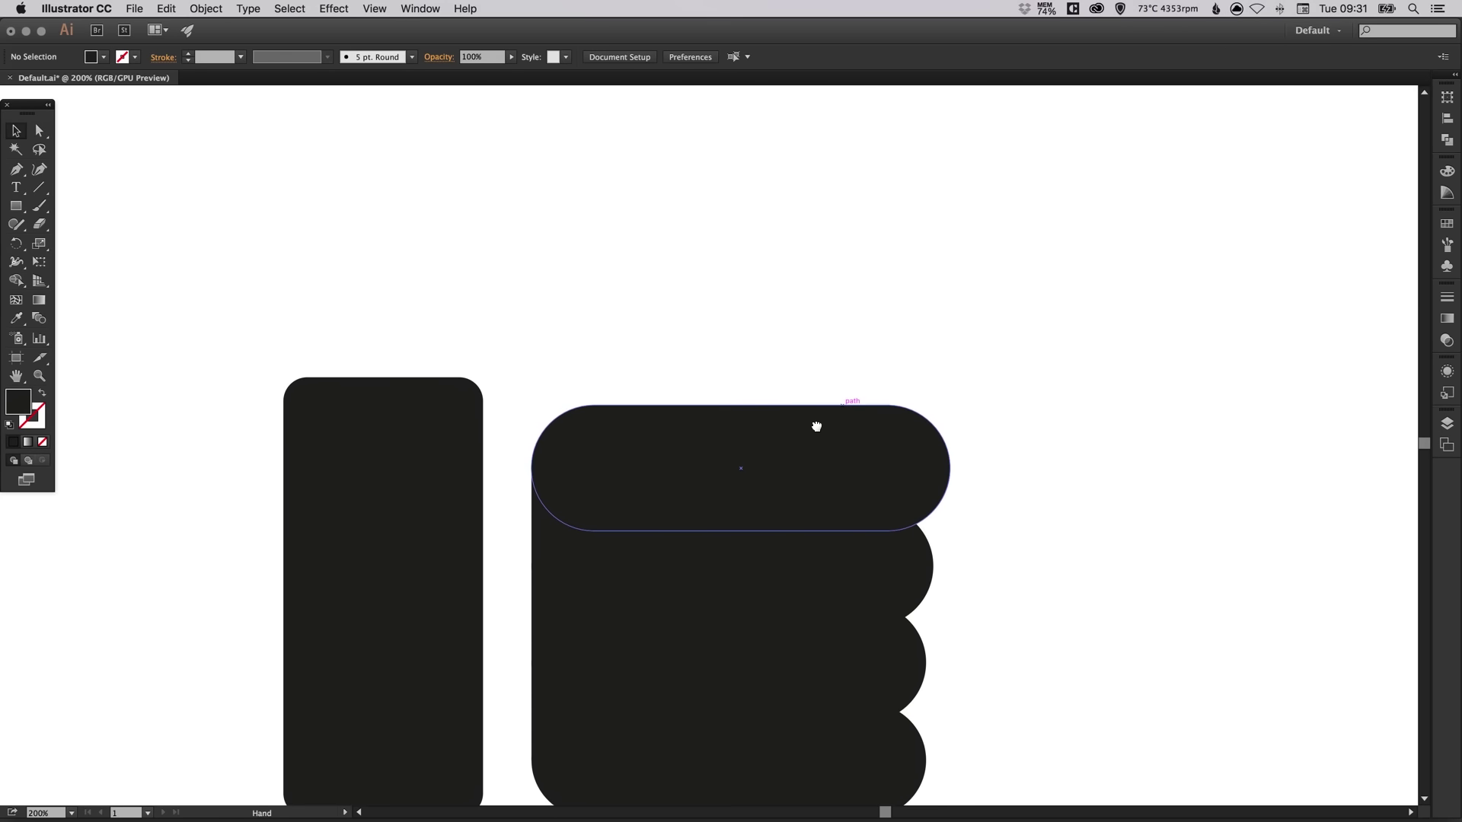
left_click_drag(623, 332, 633, 263)
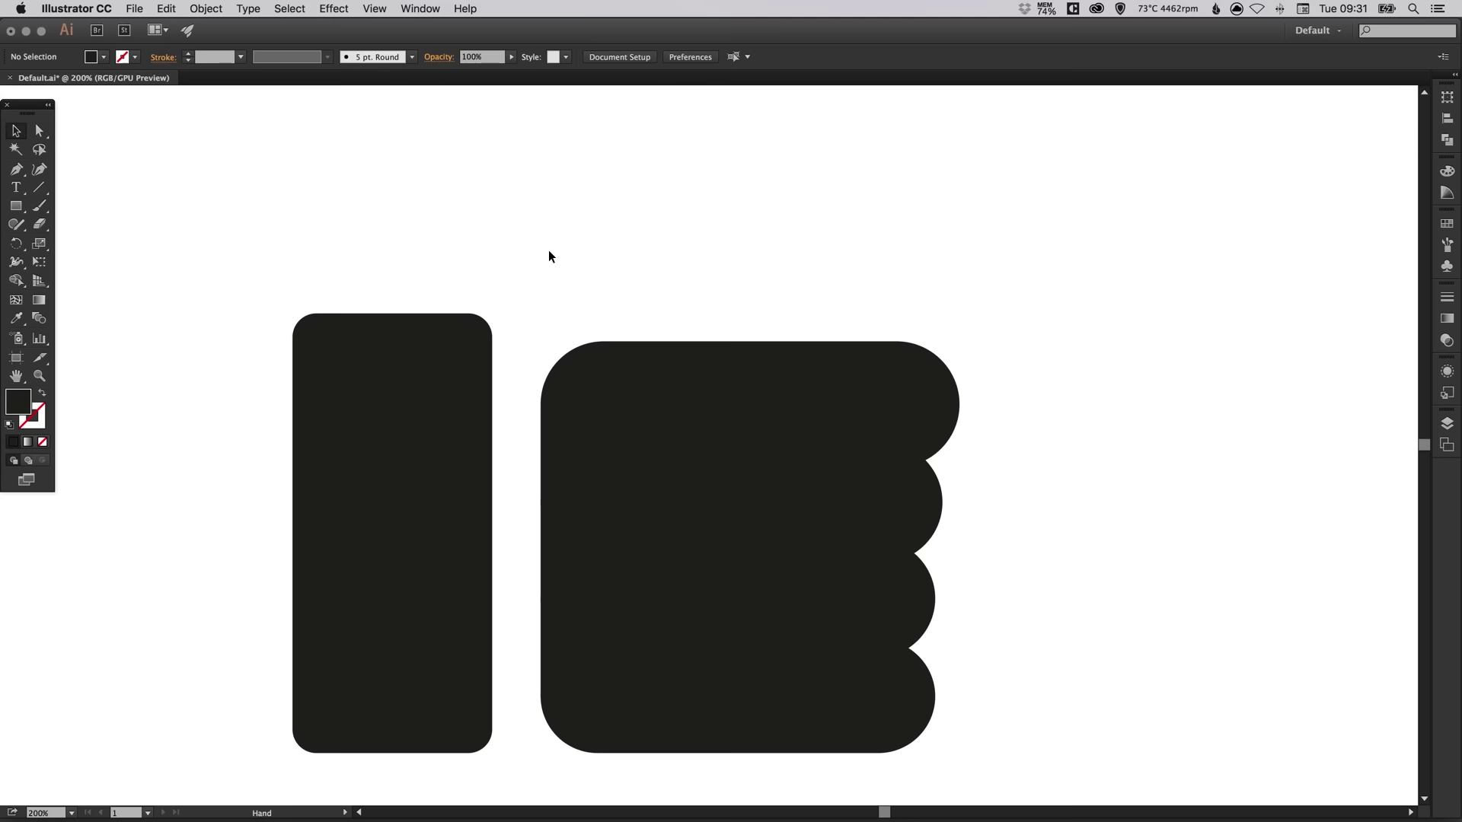
left_click(16, 172)
key("v")
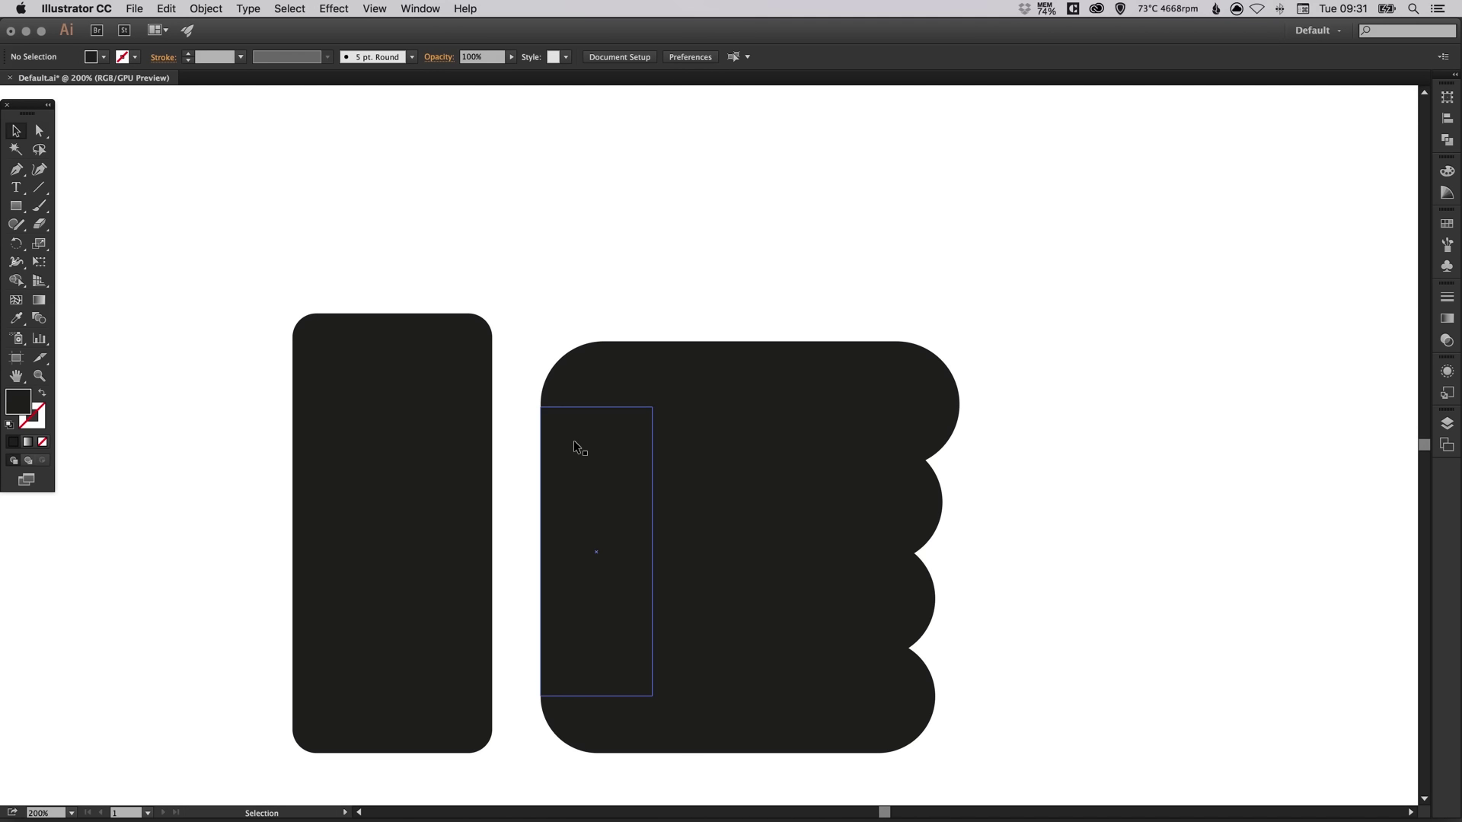
left_click(595, 449)
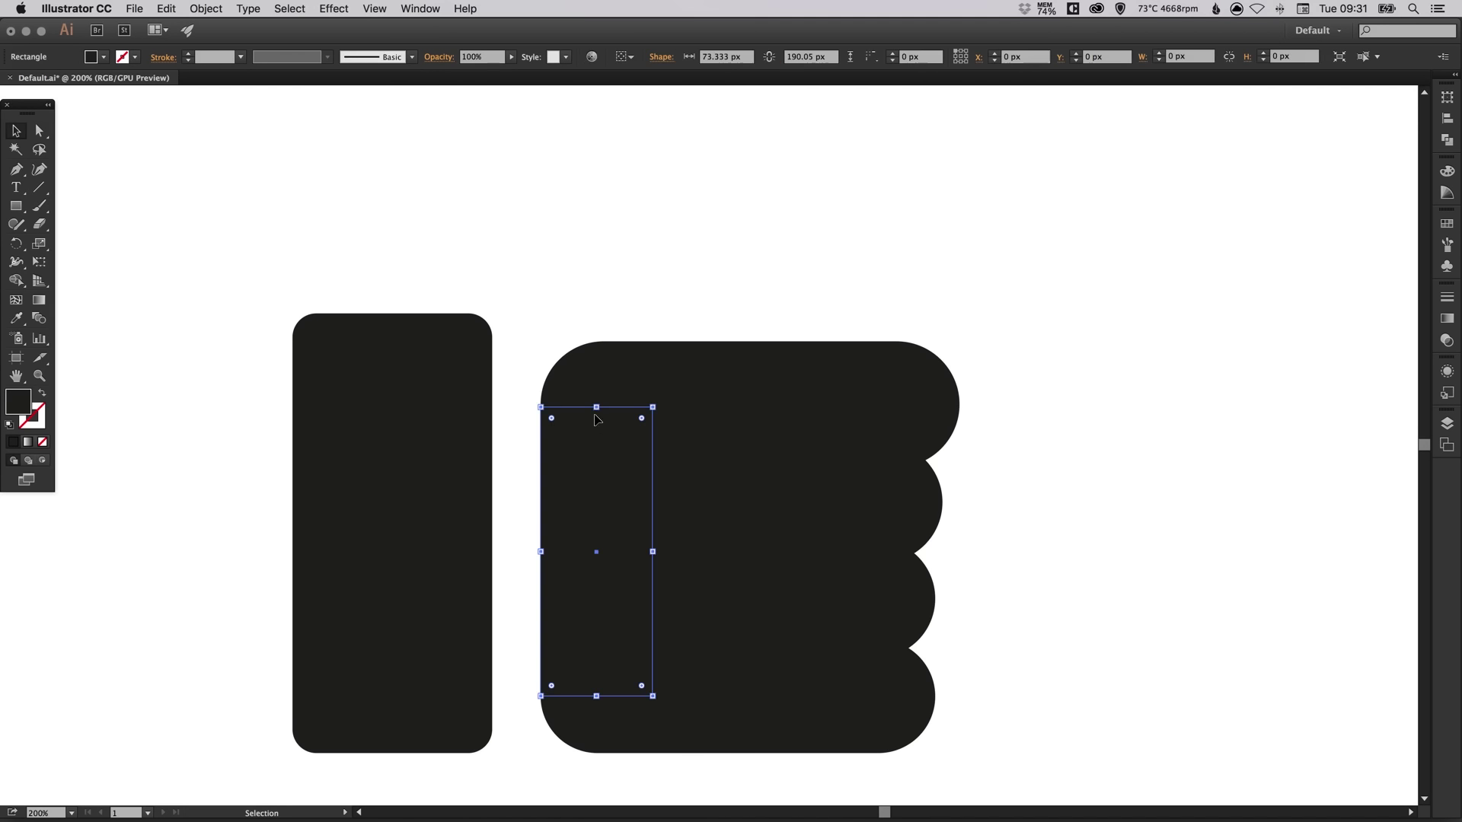
left_click_drag(595, 407, 596, 360)
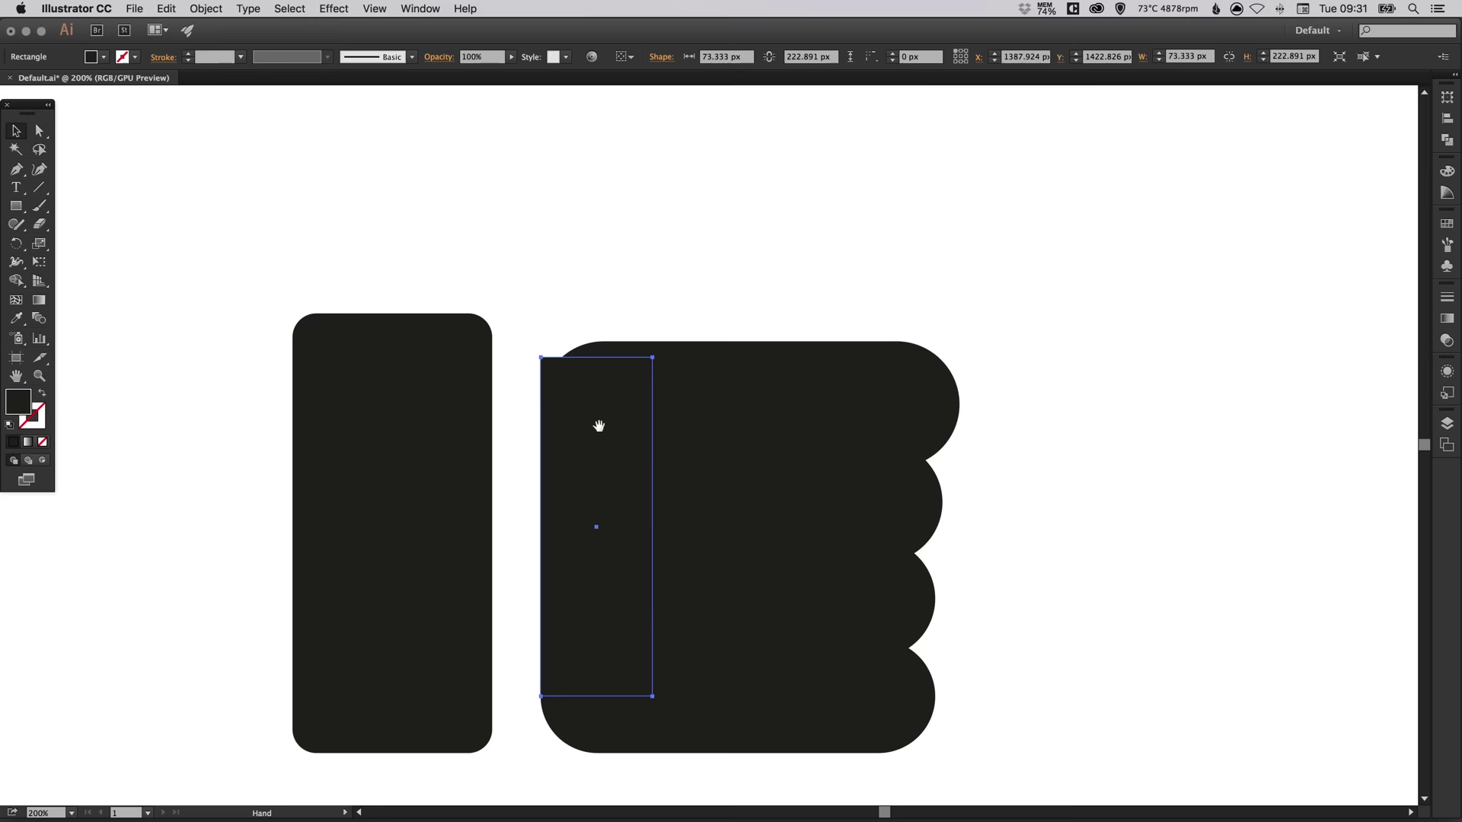
scroll(596, 426, "up", 2)
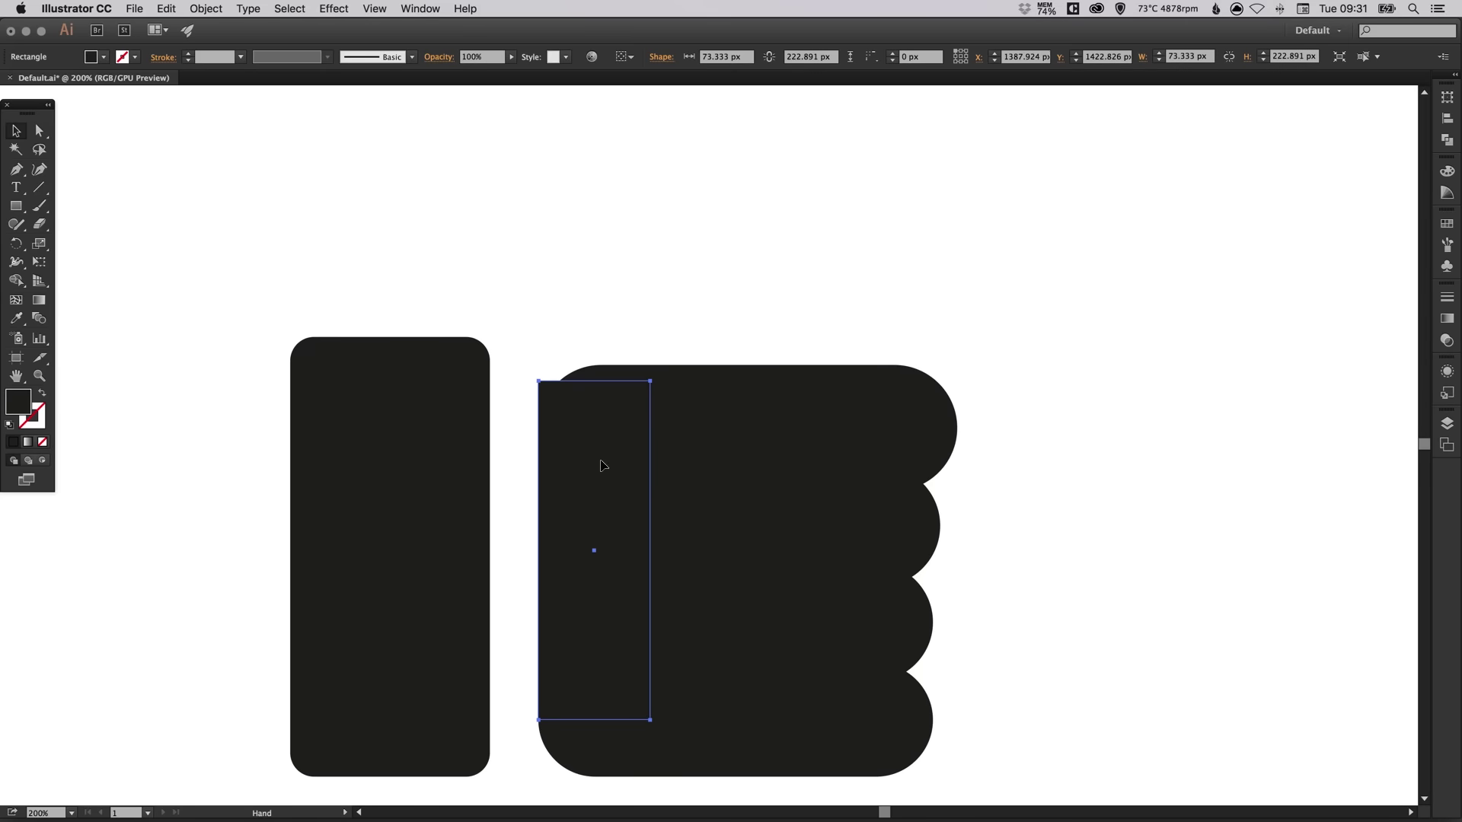
- Pen-draw the thumb base: slanted edge, flat top, curved right side, closed at the hand's corner
left_click(19, 173)
key("super+shift+a")
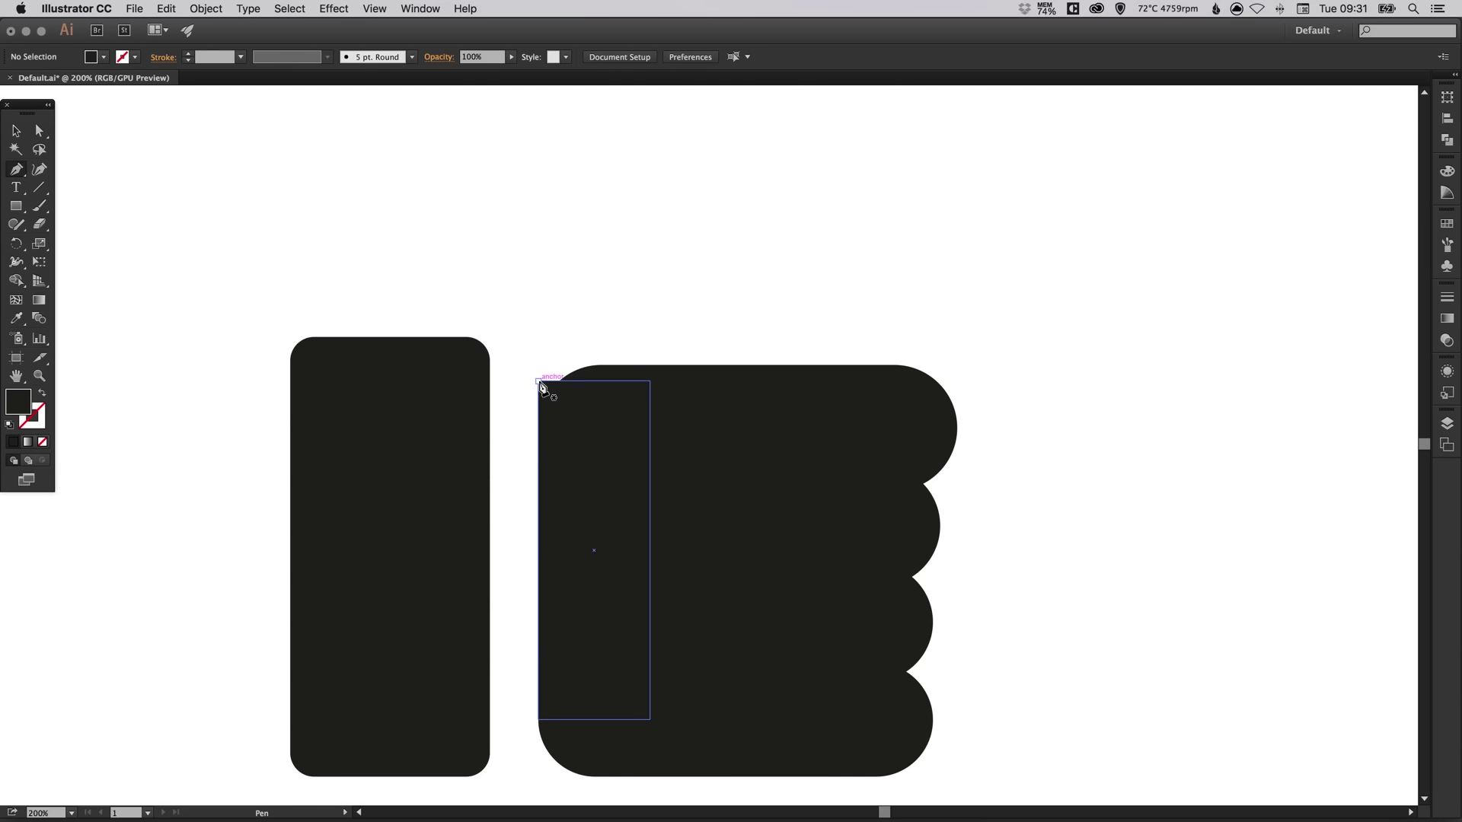
left_click(539, 381)
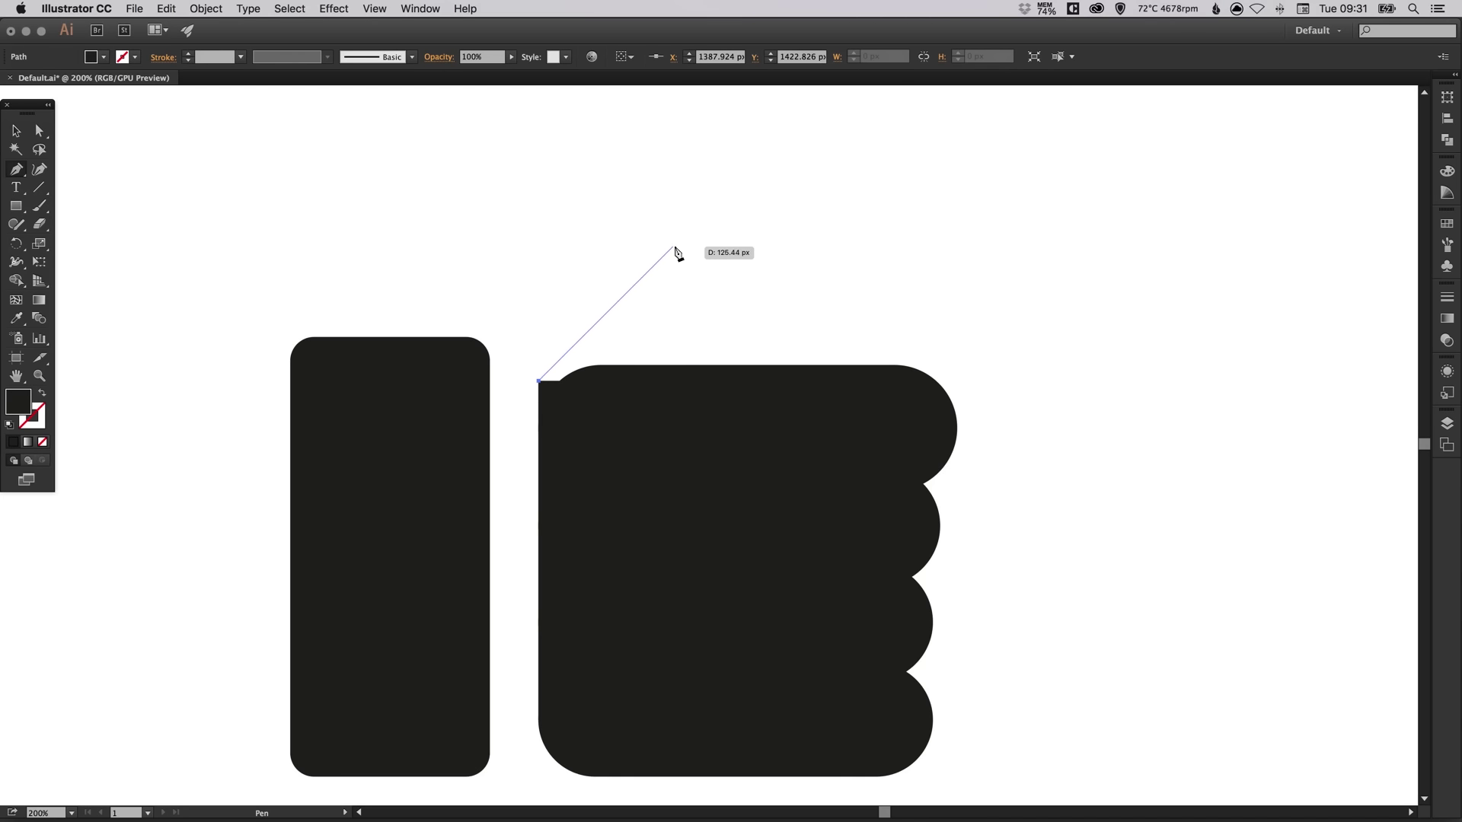
left_click(676, 245)
left_click_drag(676, 246, 787, 395)
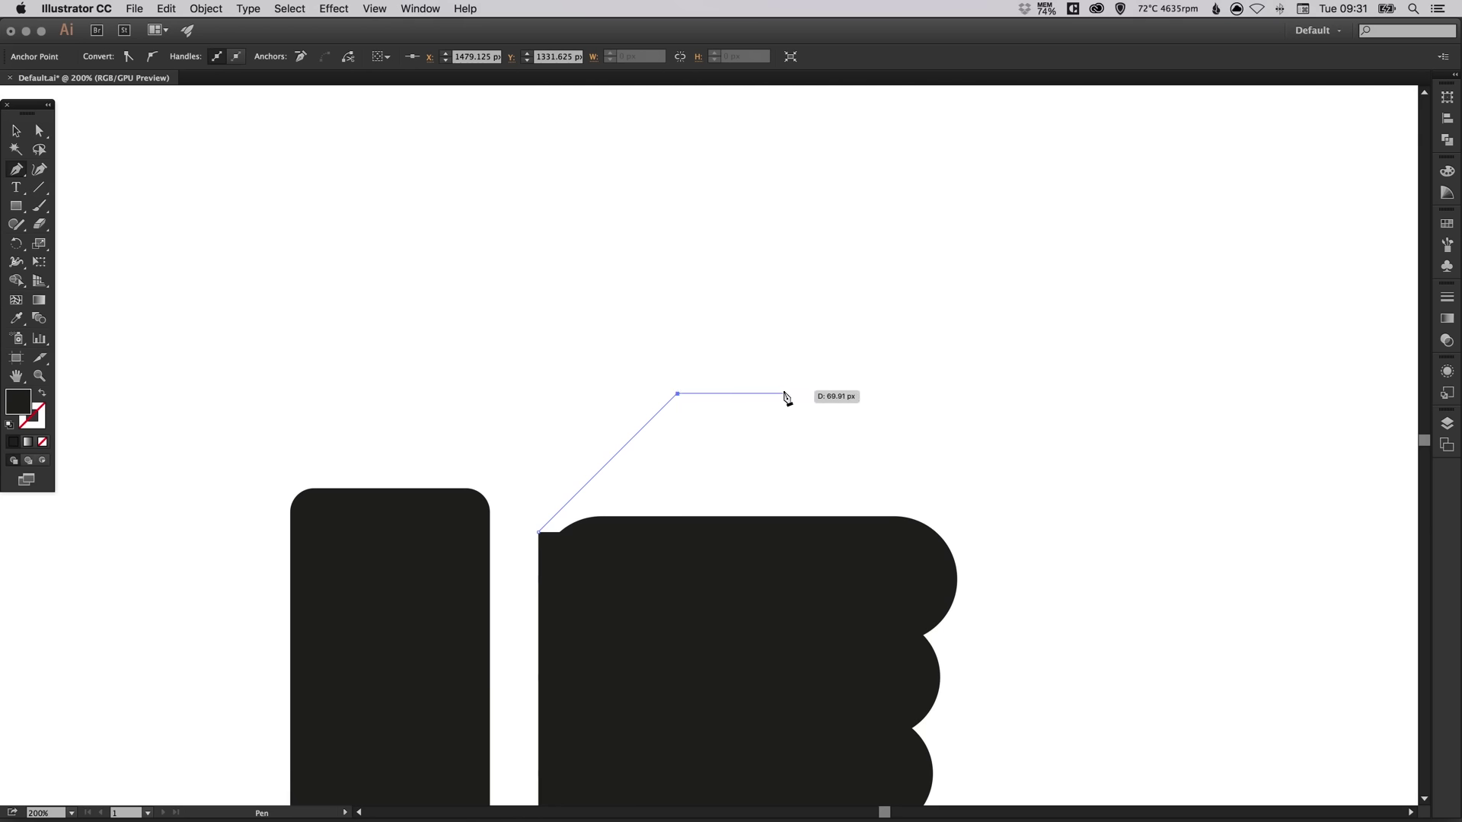
left_click(787, 395)
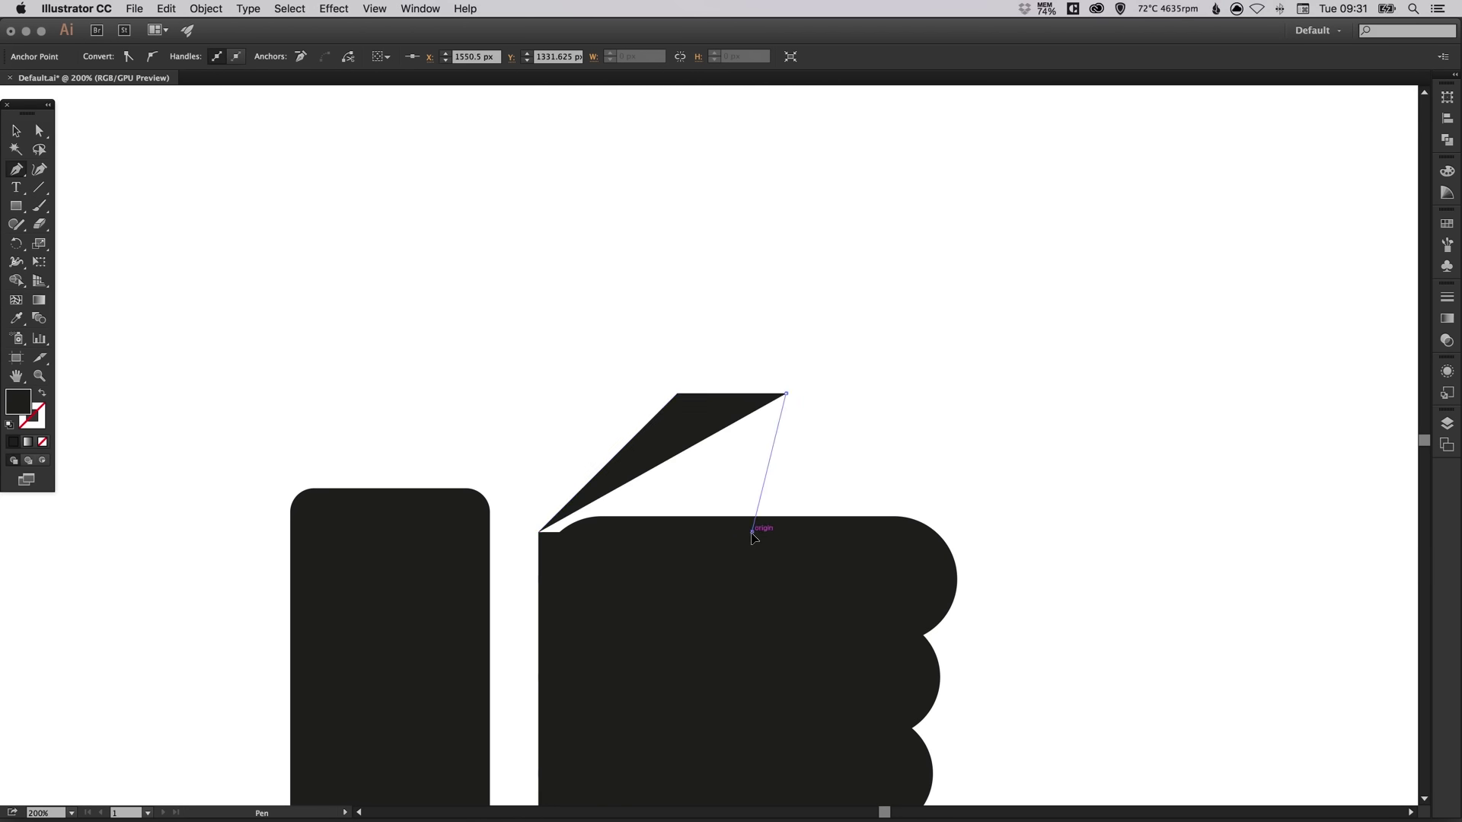
left_click_drag(752, 532, 712, 595)
left_click_drag(712, 599, 712, 596)
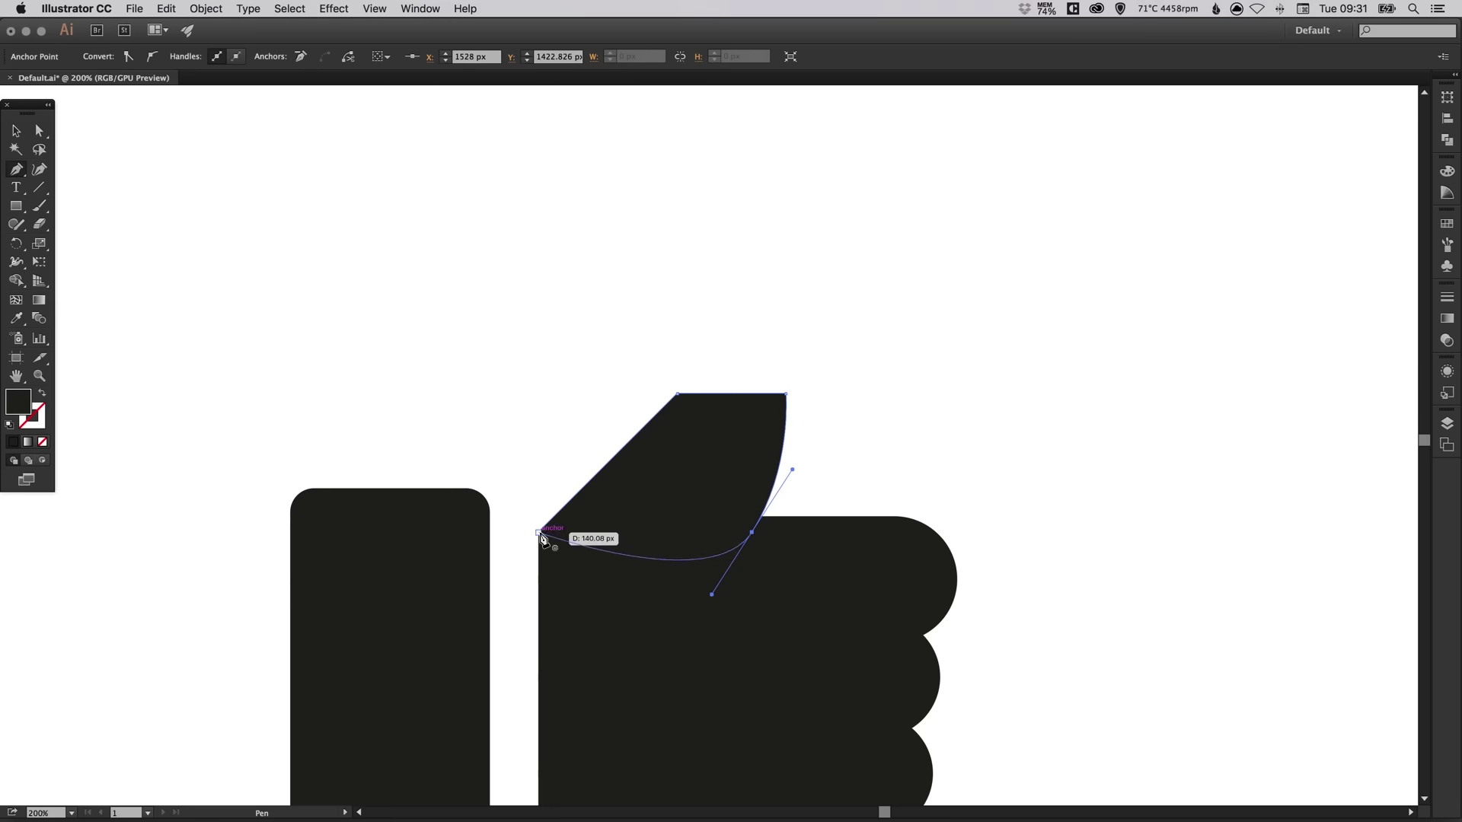
left_click(542, 538)
- Check the thumb shape in Outline view and frame the space above it
key("v")
left_click(542, 358)
key("super+y")
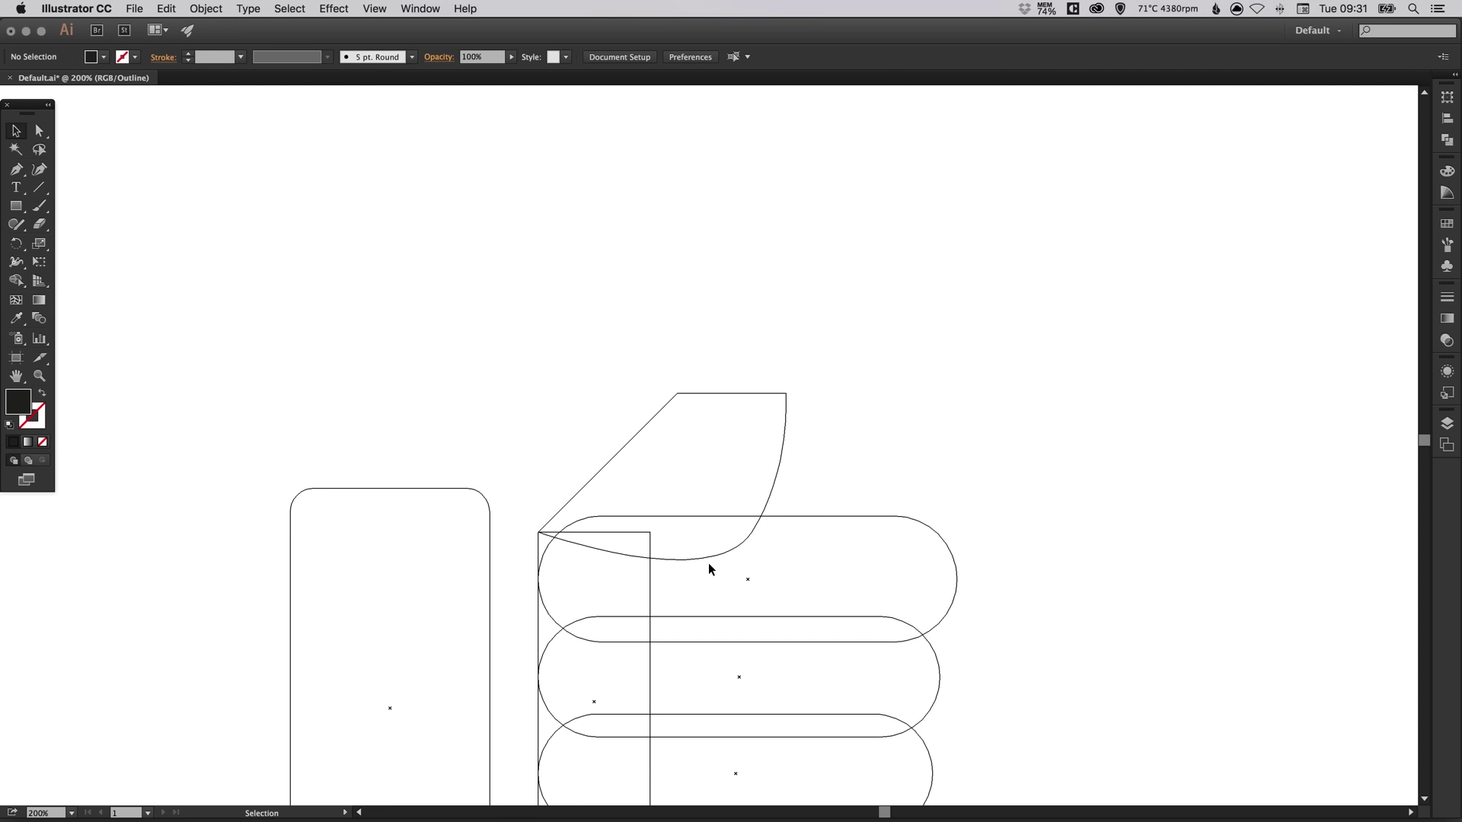
key("super+y")
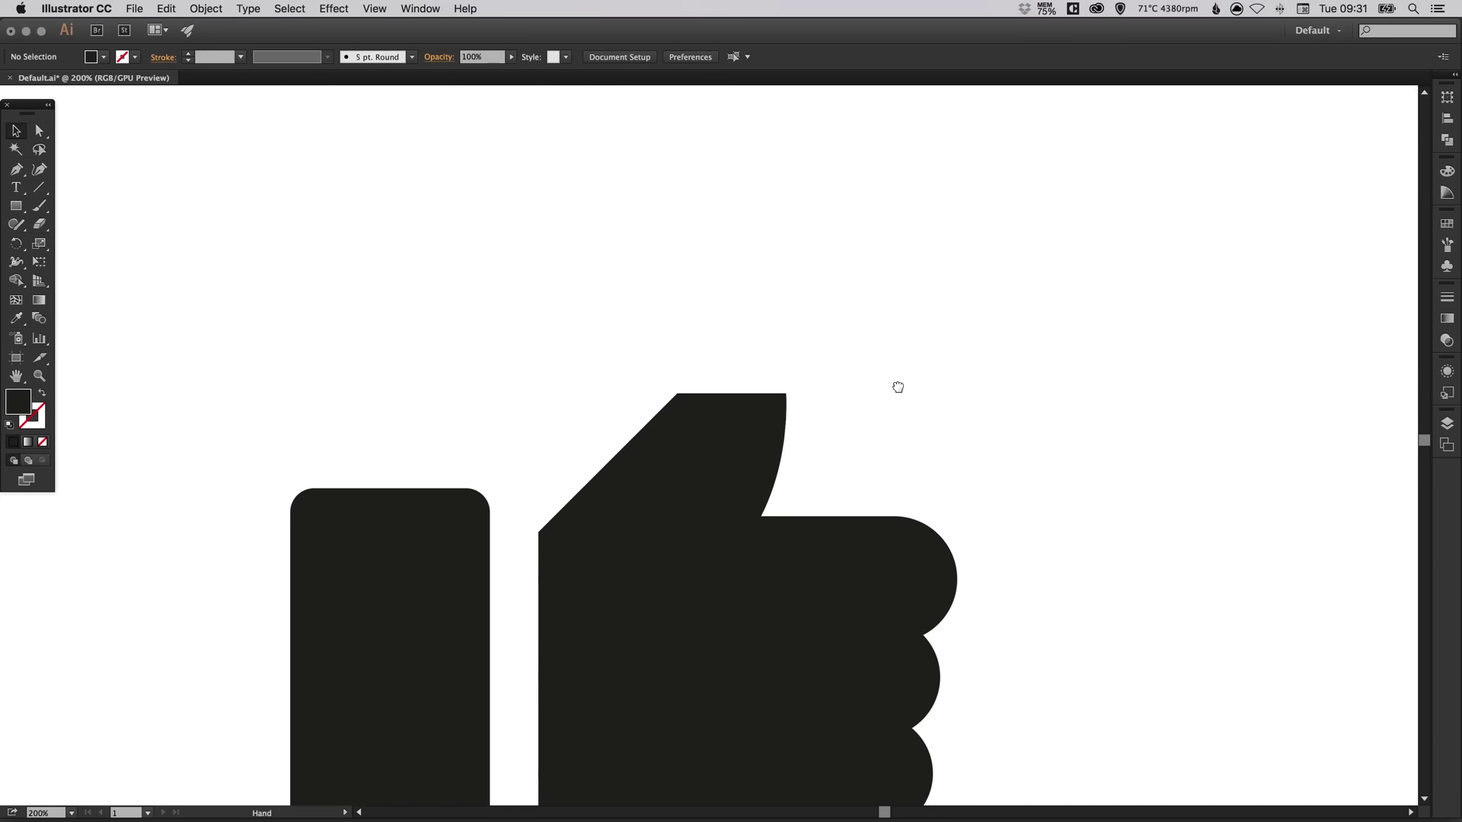
left_click_drag(898, 387, 943, 368)
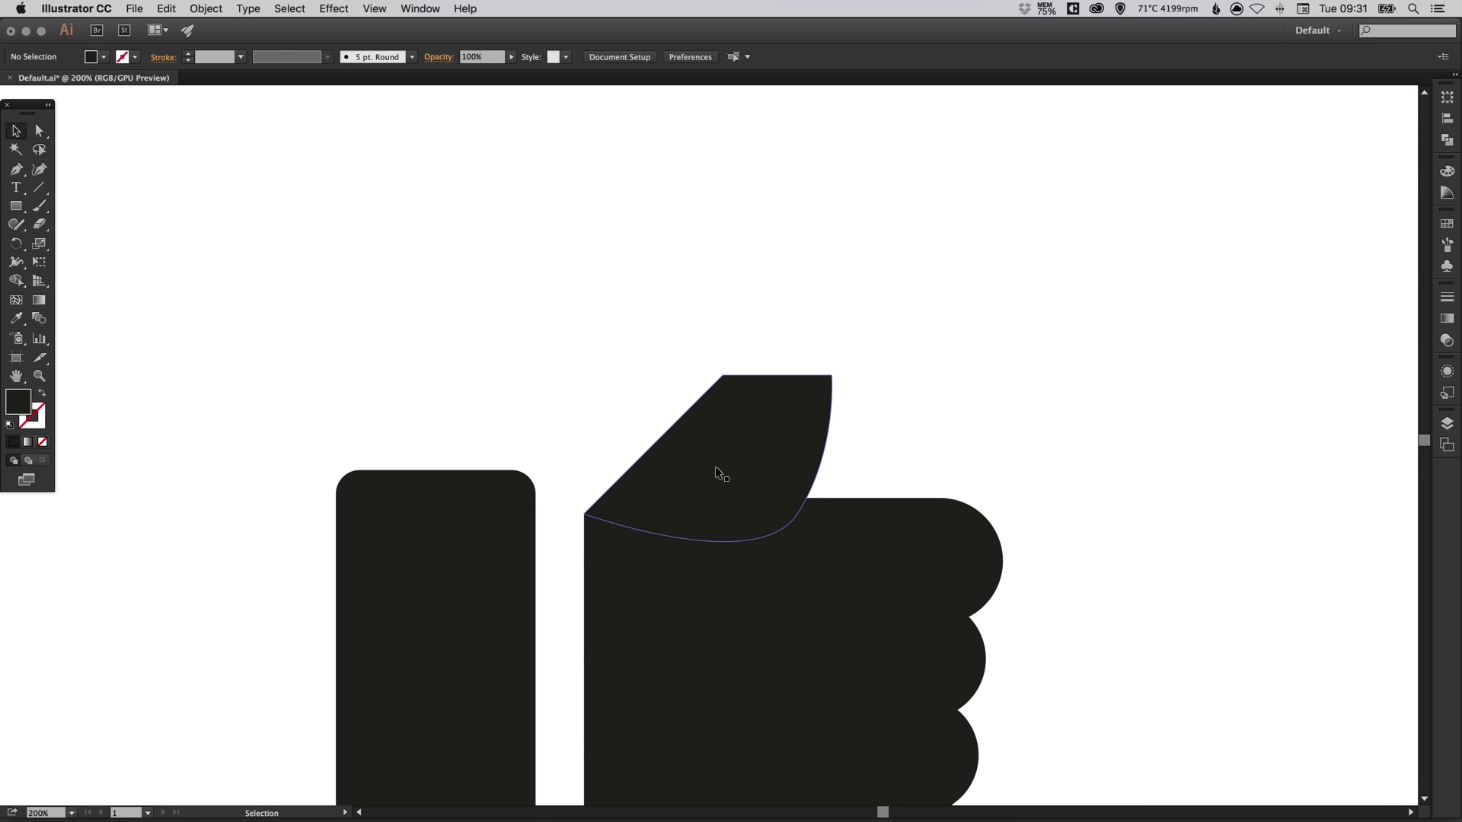
left_click_drag(899, 427, 889, 469)
left_click_drag(864, 561, 871, 516)
- Place a 65 × 75 px rectangle on the thumb base and right-align the two shapes
left_click(16, 205)
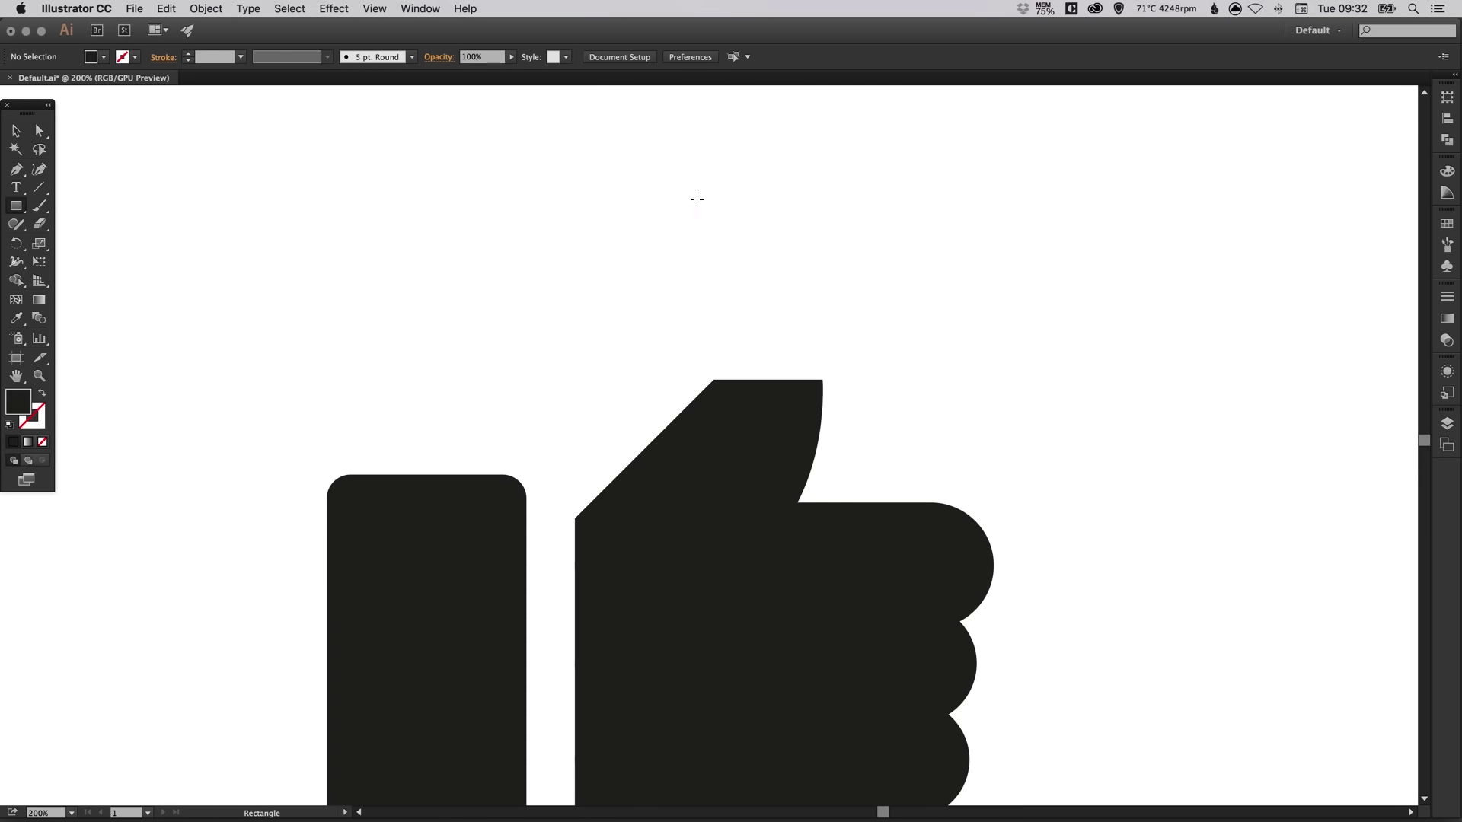
left_click_drag(698, 199, 797, 314)
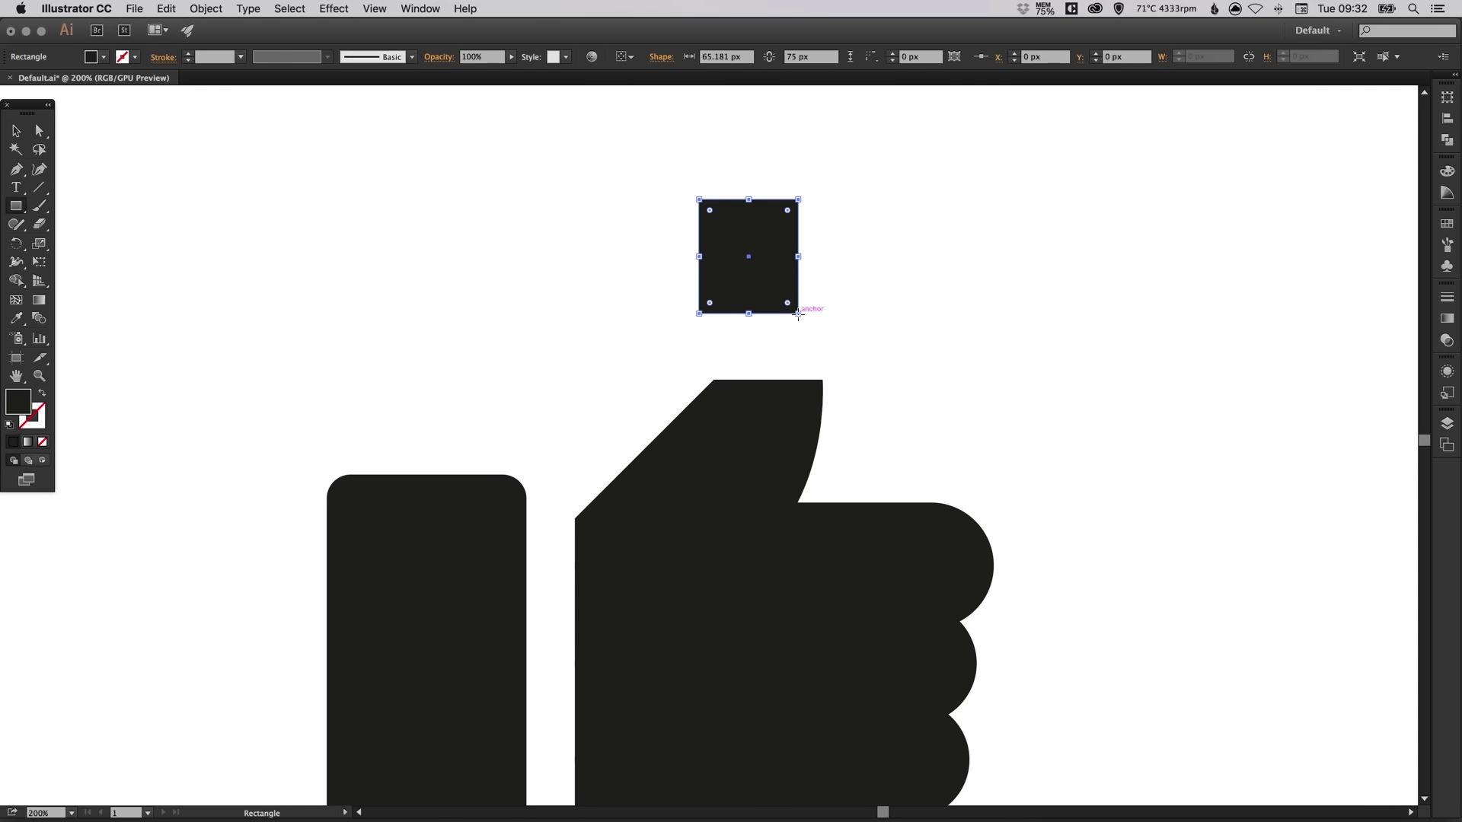
key("v")
left_click_drag(748, 236, 768, 304)
scroll(784, 336, "up", 5)
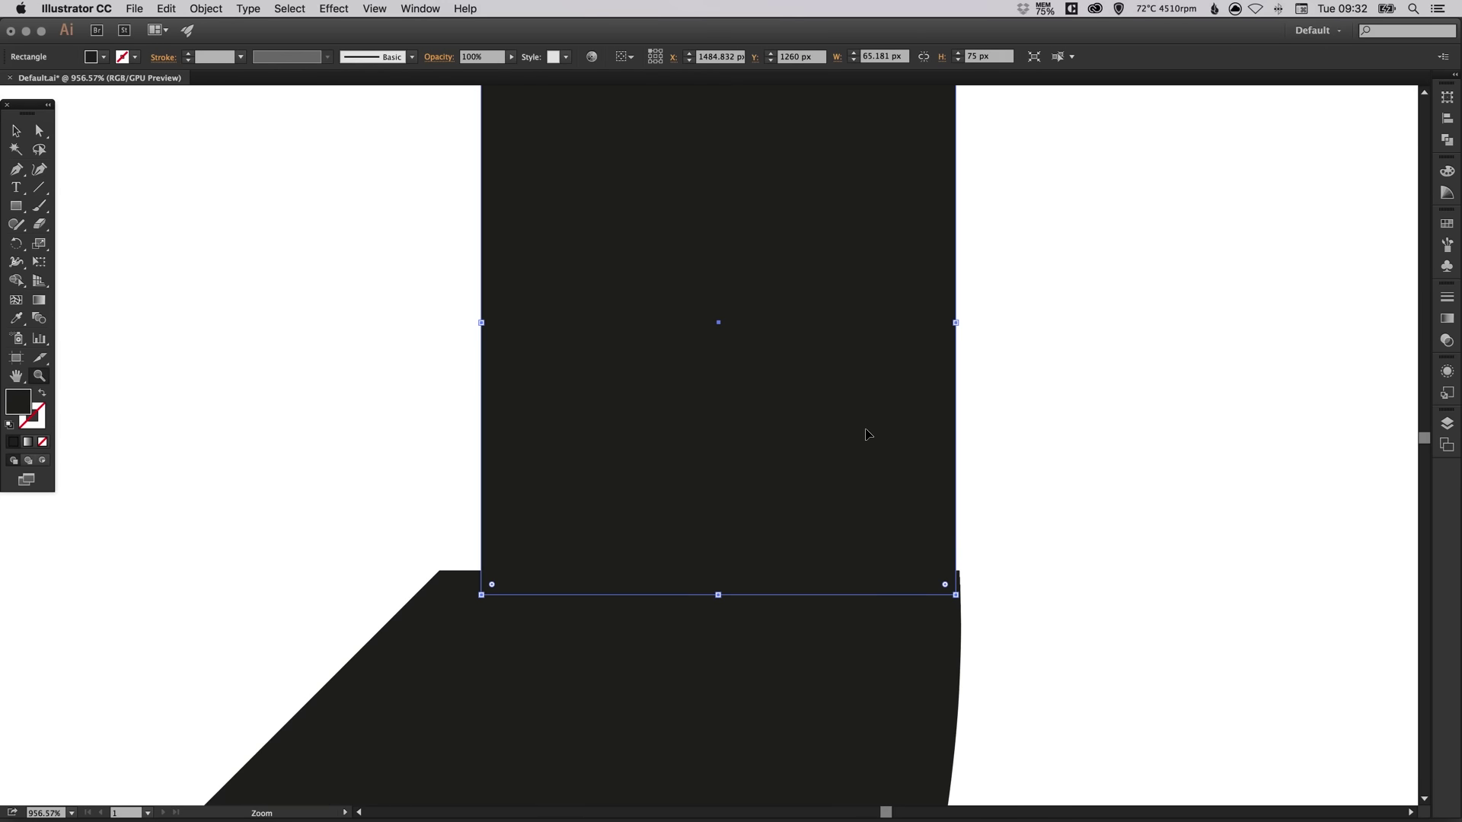
left_click_drag(868, 442, 857, 417)
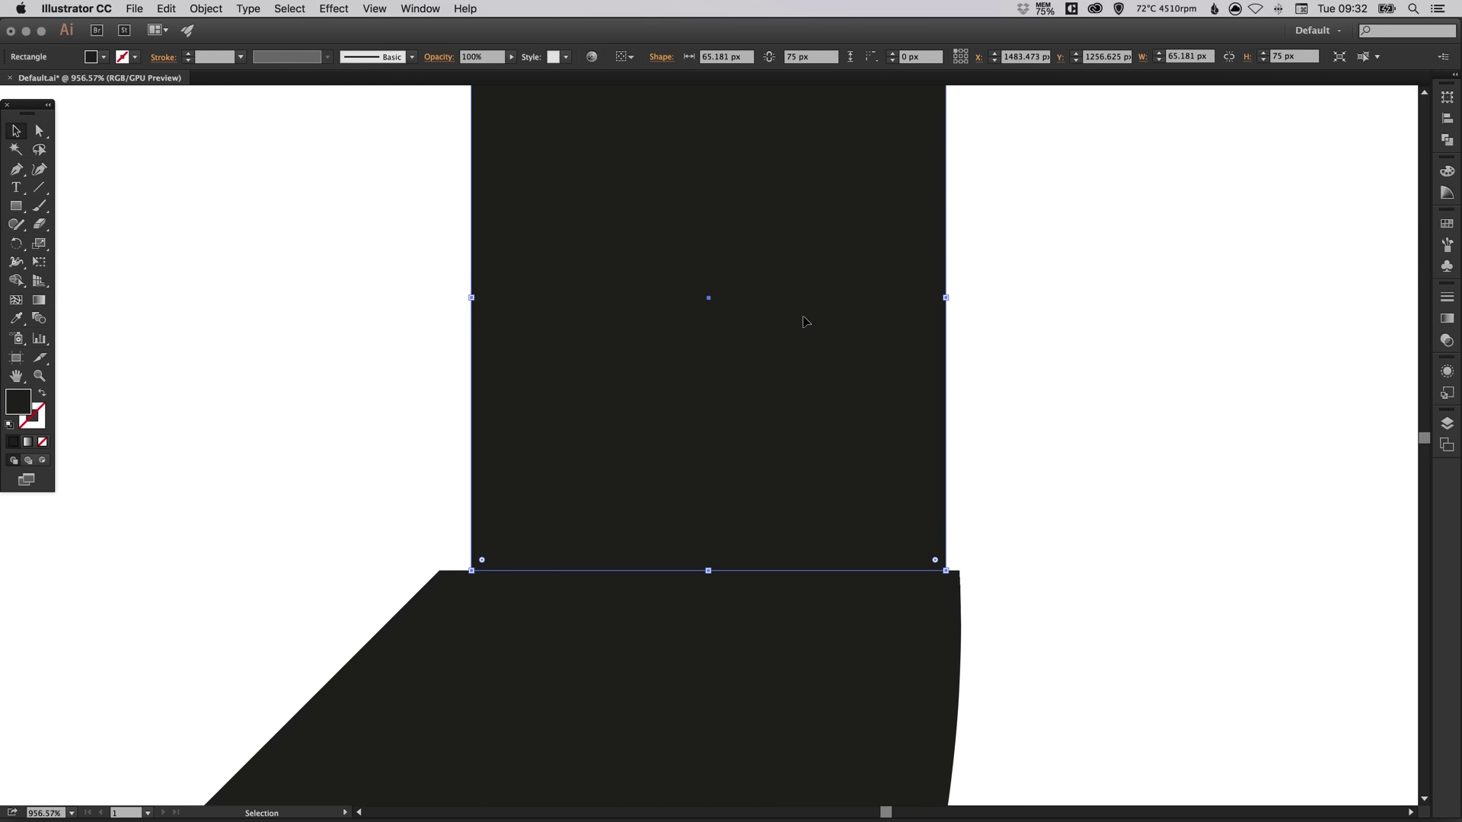
left_click_drag(805, 321, 783, 262)
left_click_drag(688, 603, 711, 424)
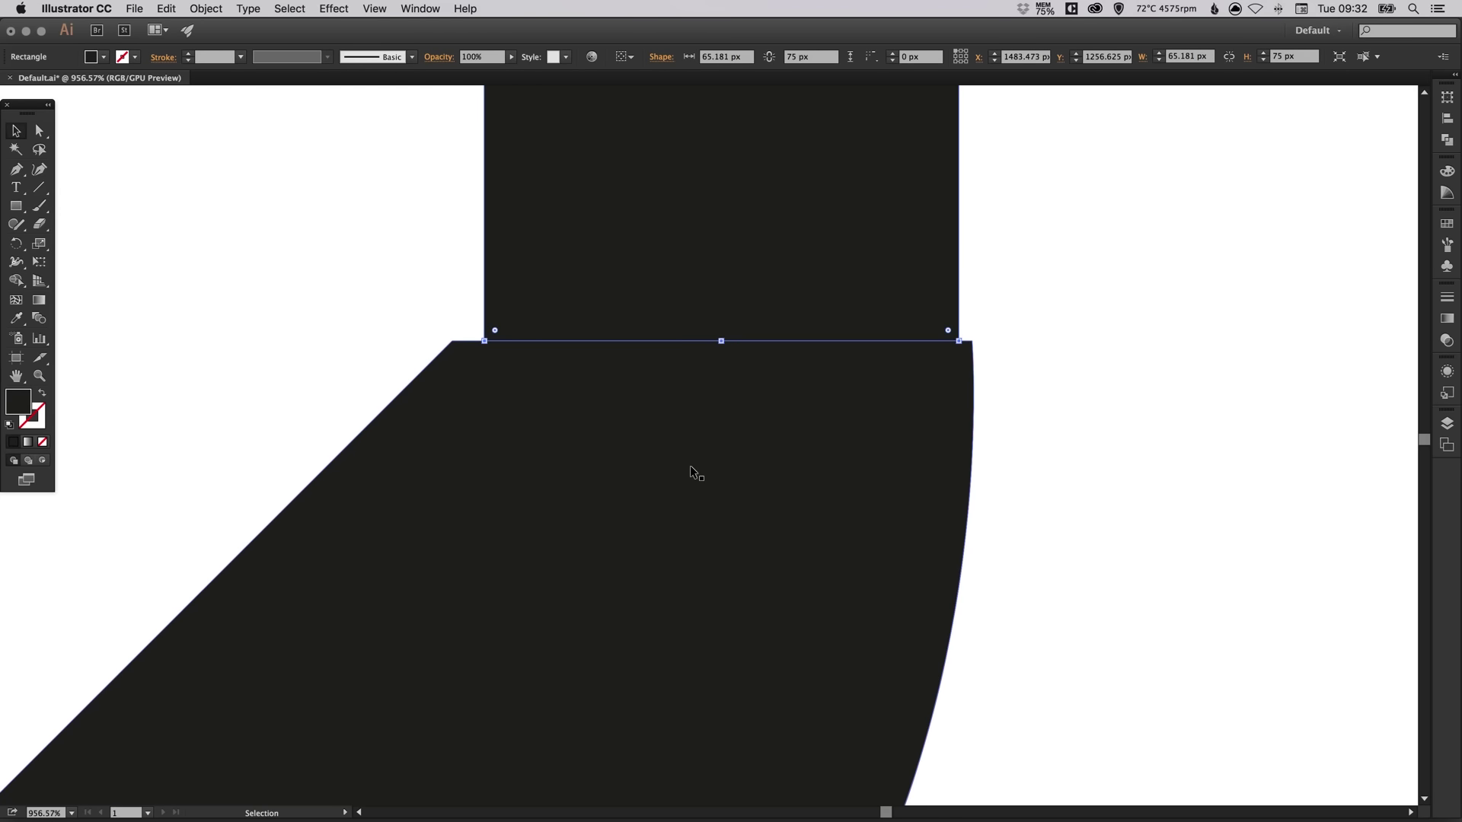
left_click(729, 418, "shift")
left_click_drag(782, 345, 763, 522)
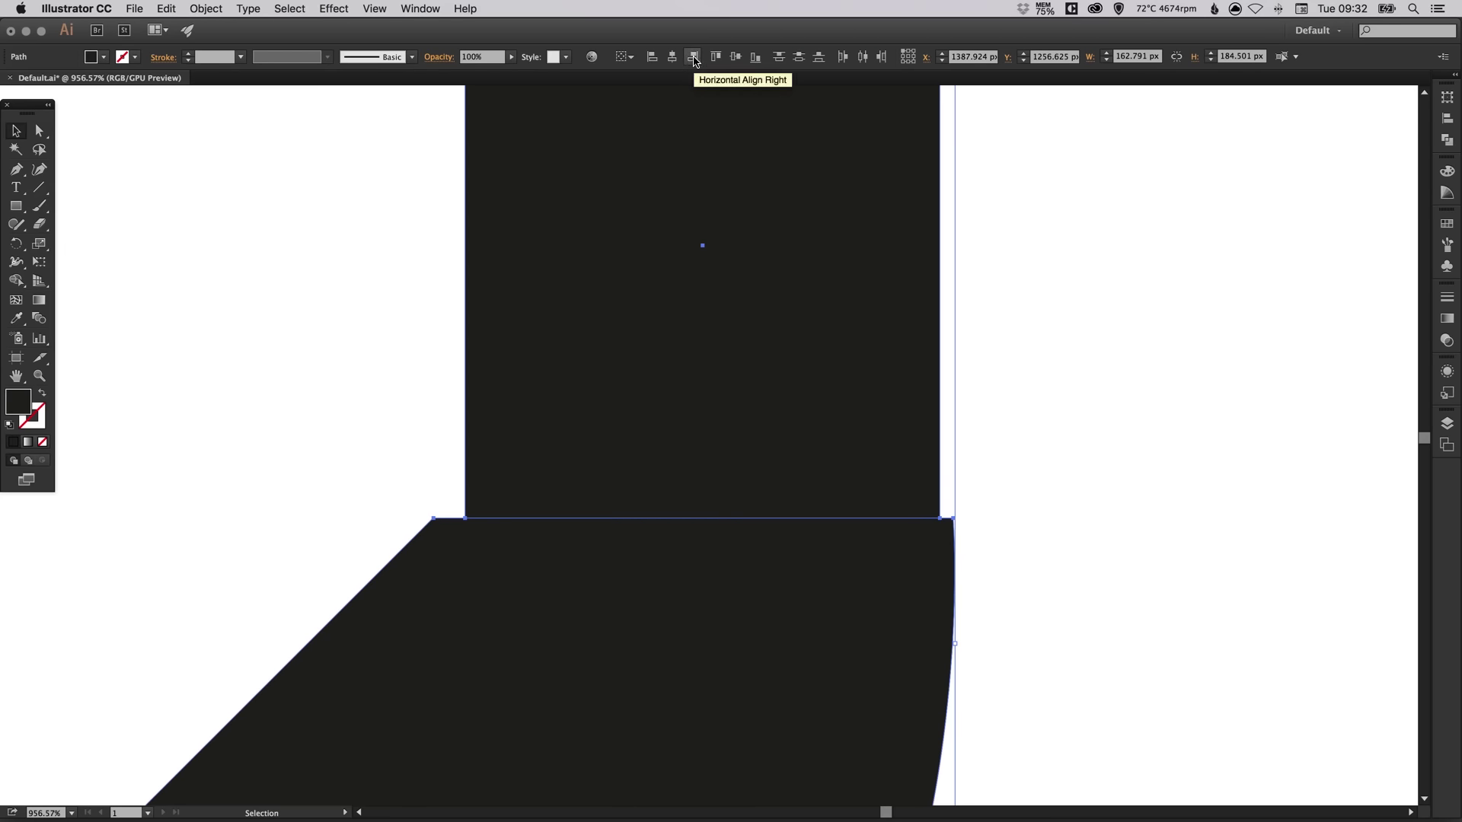
left_click(693, 58)
- Zoom in and nudge the curve's top anchor to line up with the rectangle's edge
left_click(1029, 568)
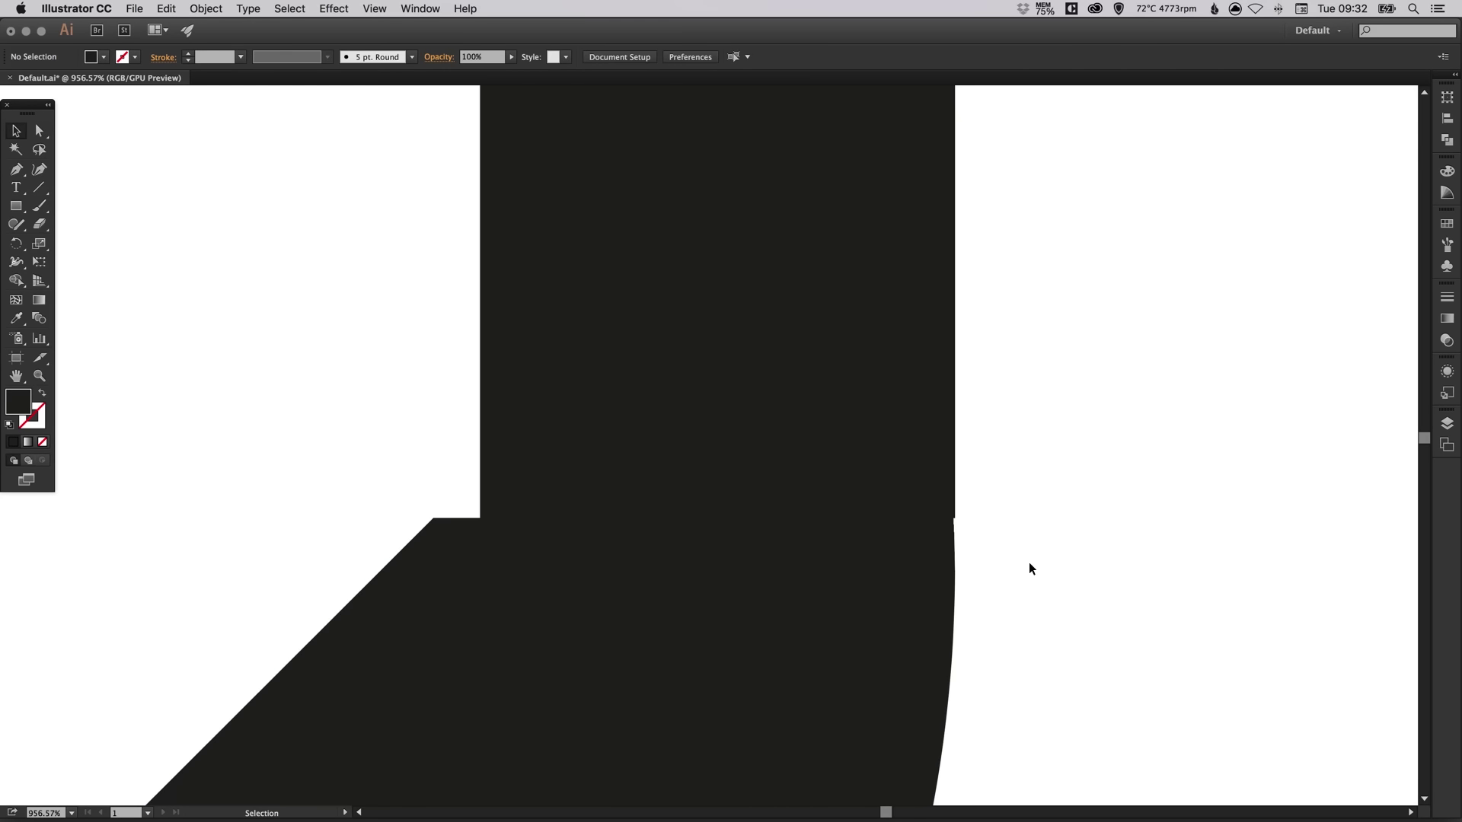
key("z")
left_click(1027, 607)
key("a")
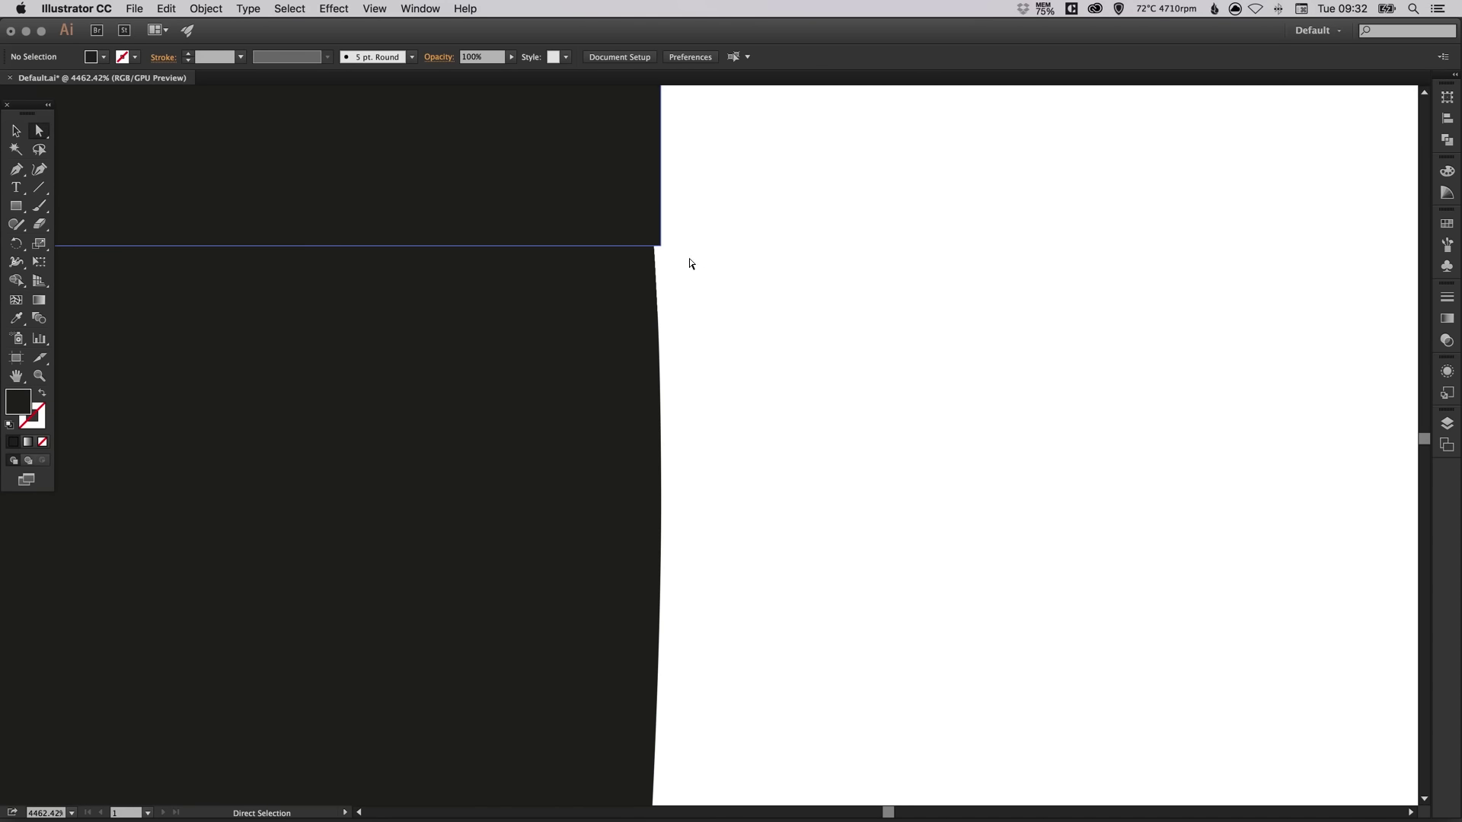
left_click(653, 250)
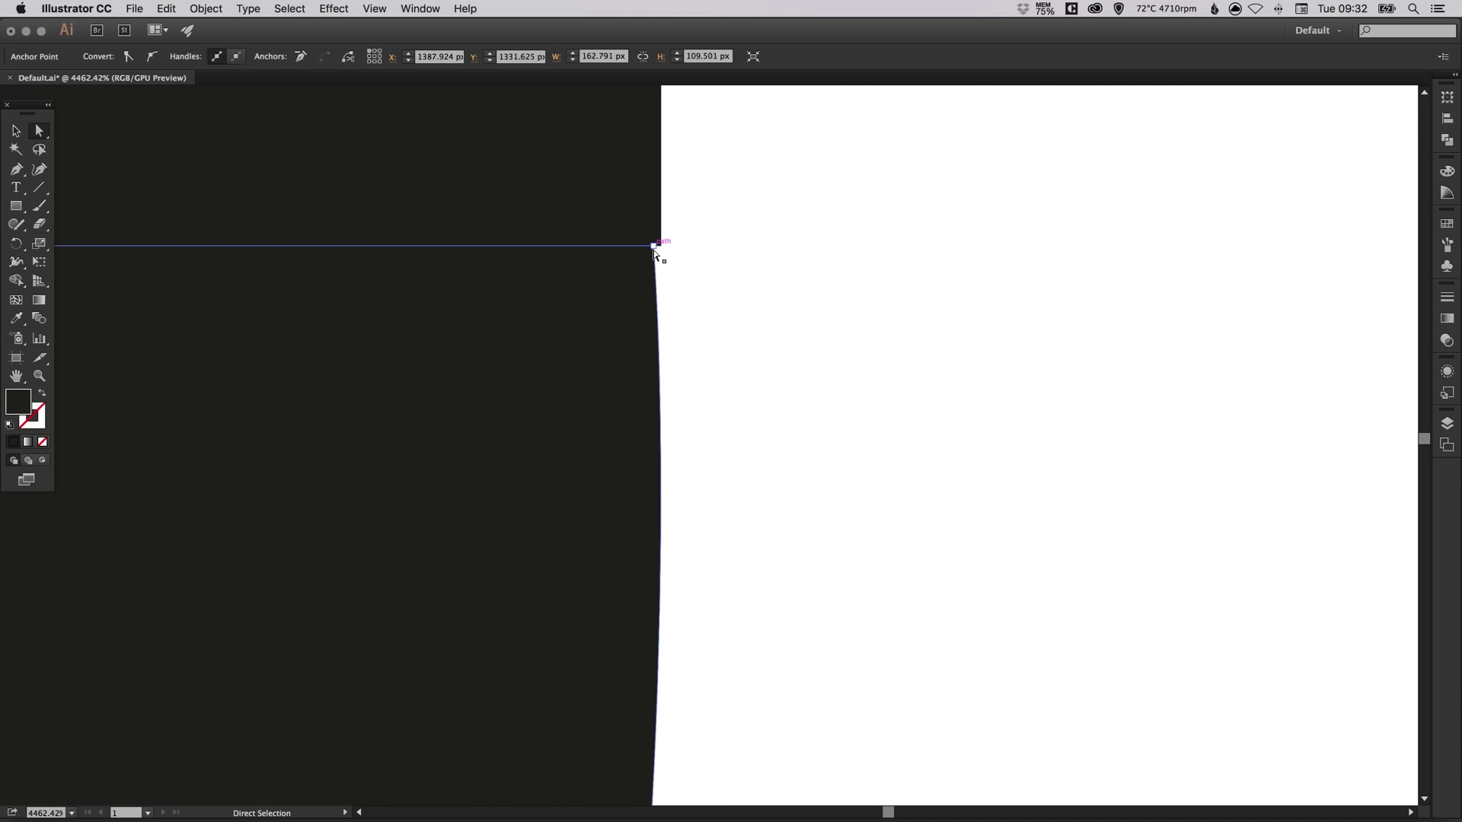
left_click_drag(654, 250, 660, 250)
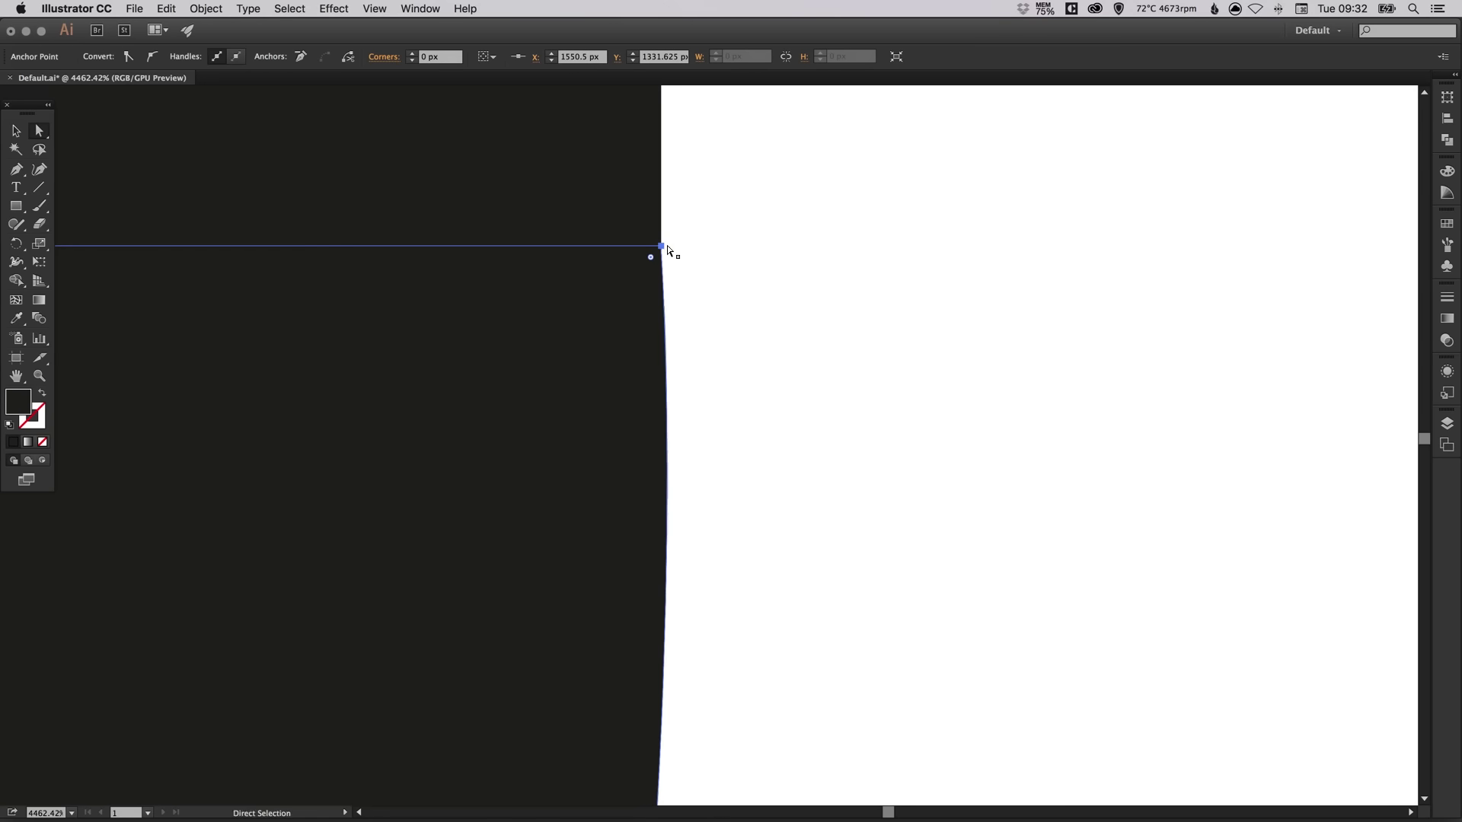
left_click(715, 342)
key("v")
key("super+minus")
key("super+minus")
key("super+minus")
key("super+minus")
key("super+minus")
key("super+minus")
key("super+minus")
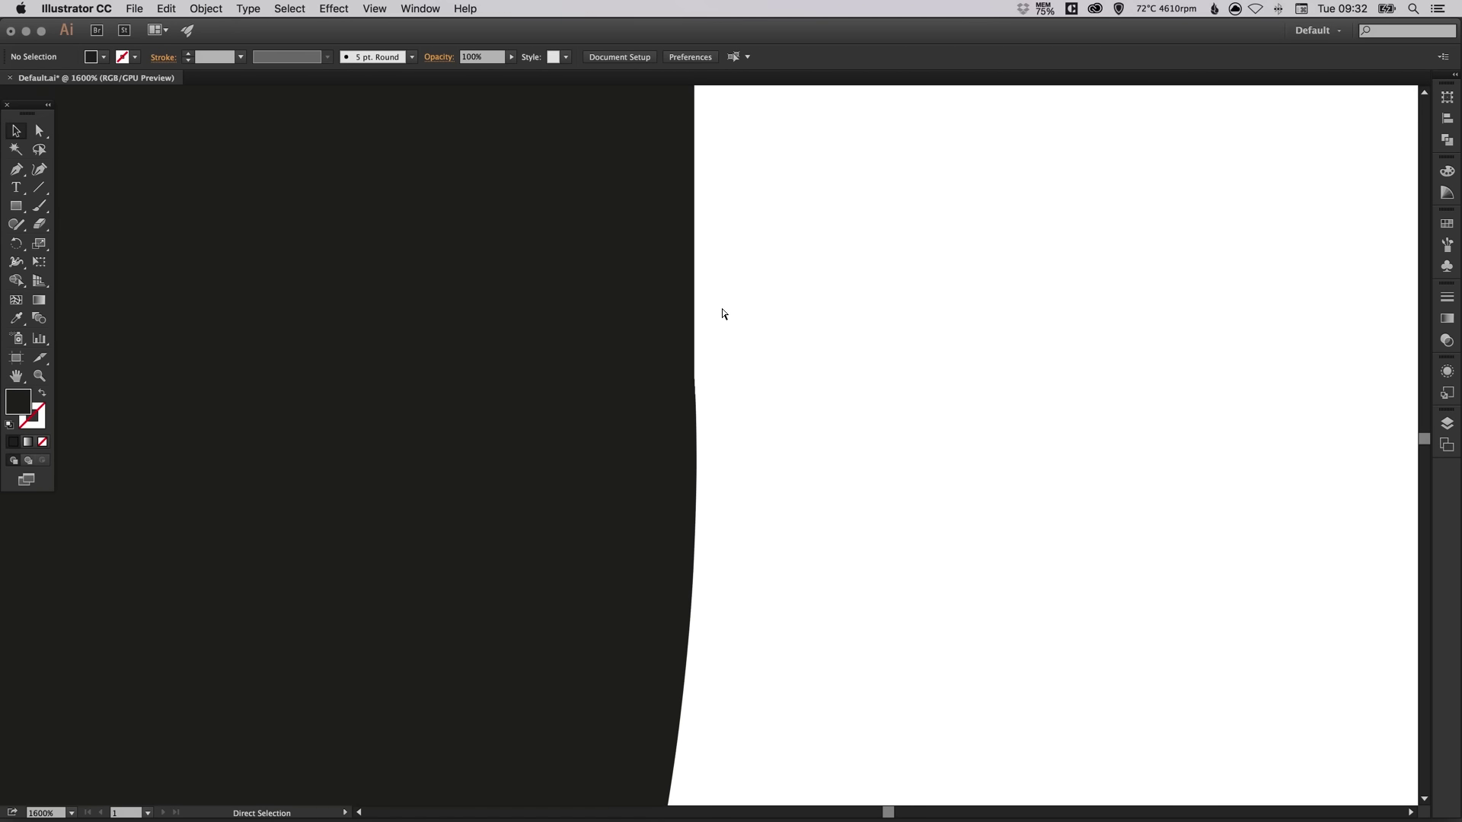
scroll(722, 313, "down", 3)
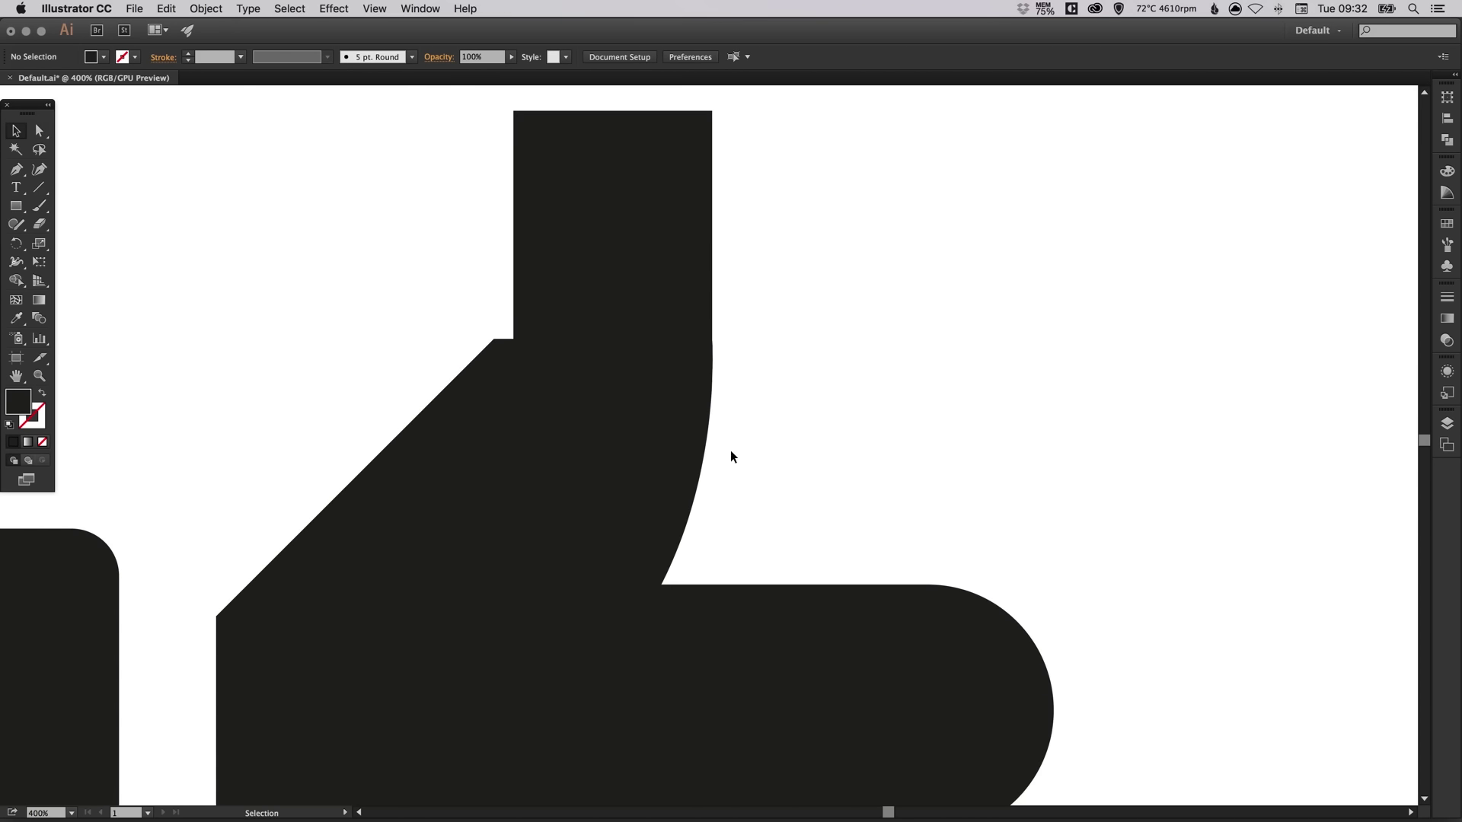
- Adjust the curved edge's bend so it flows smoothly into the rectangle's side
key("a")
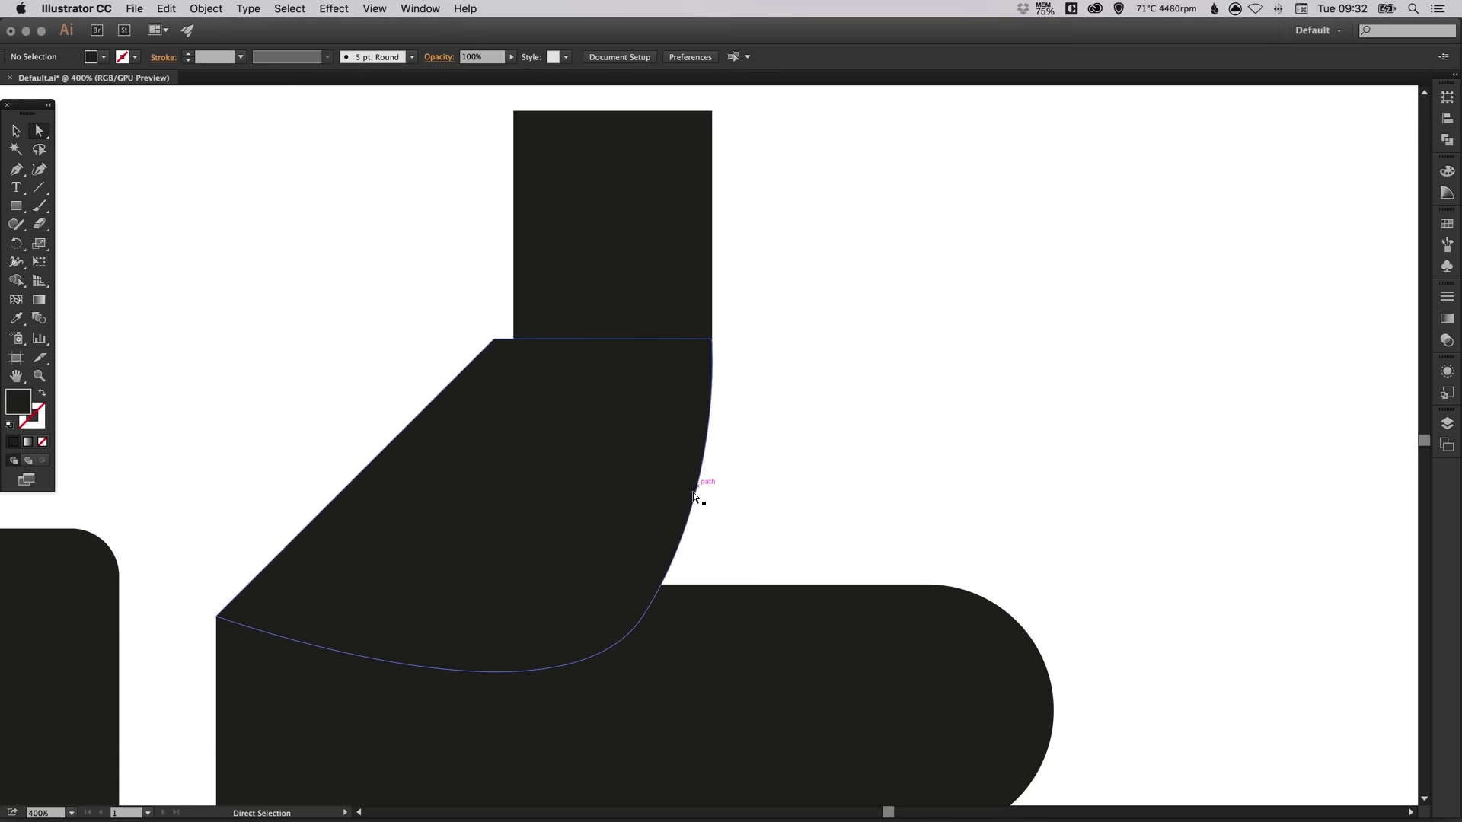
left_click(695, 516)
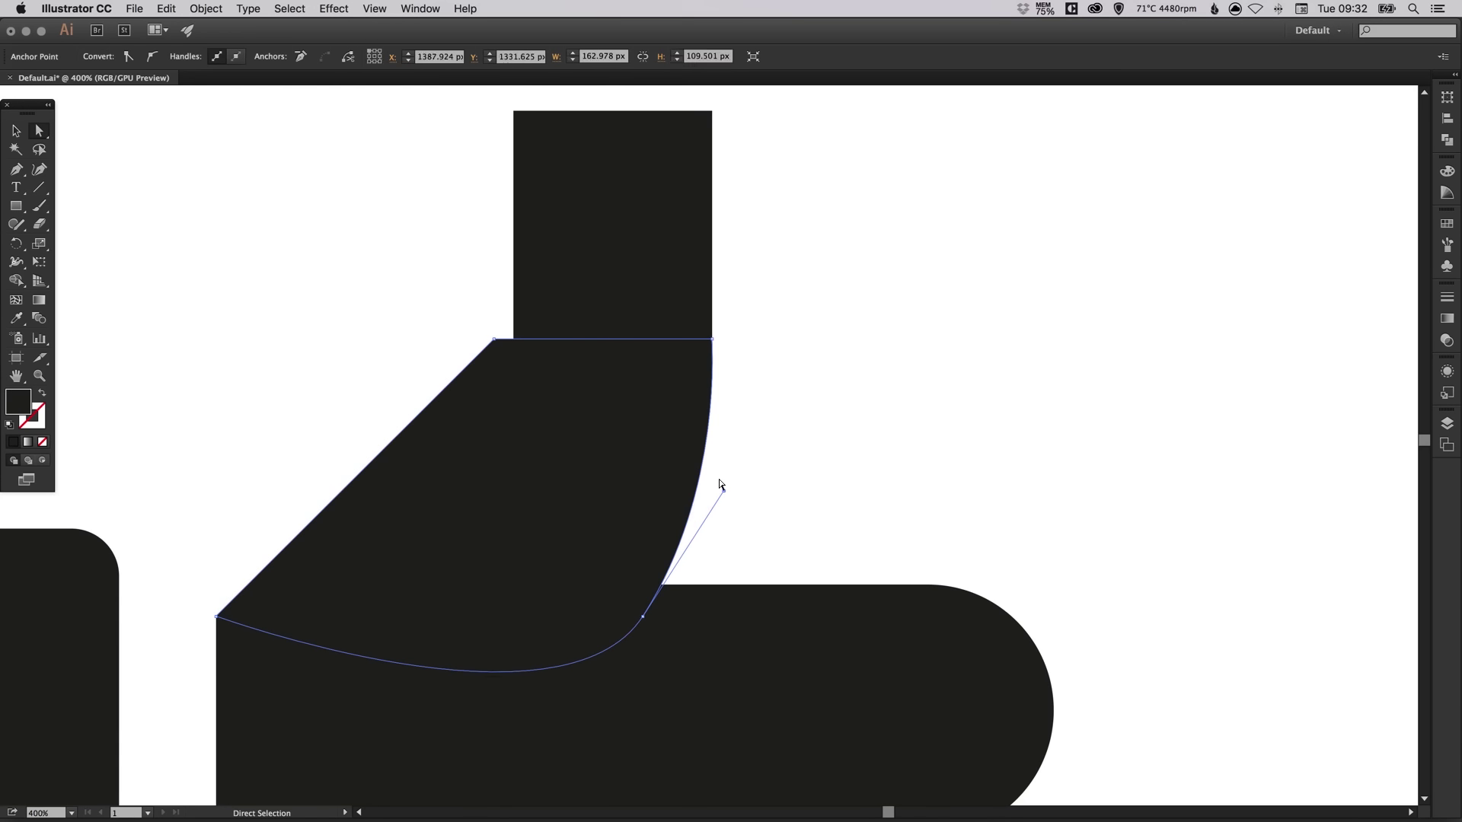
left_click_drag(721, 496, 719, 502)
key("super+space")
left_click_drag(692, 312, 743, 390)
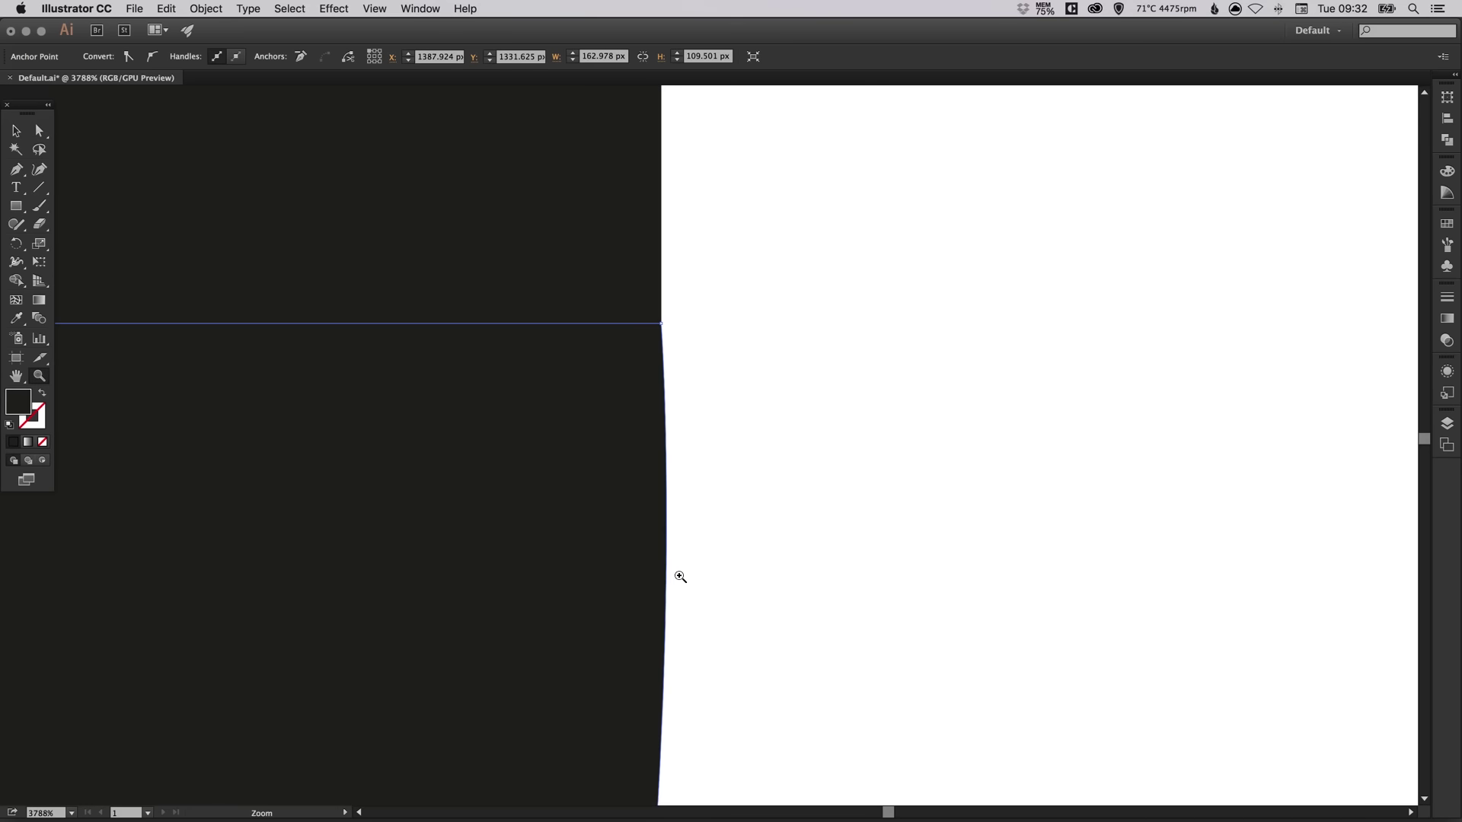
left_click(689, 333)
key("v")
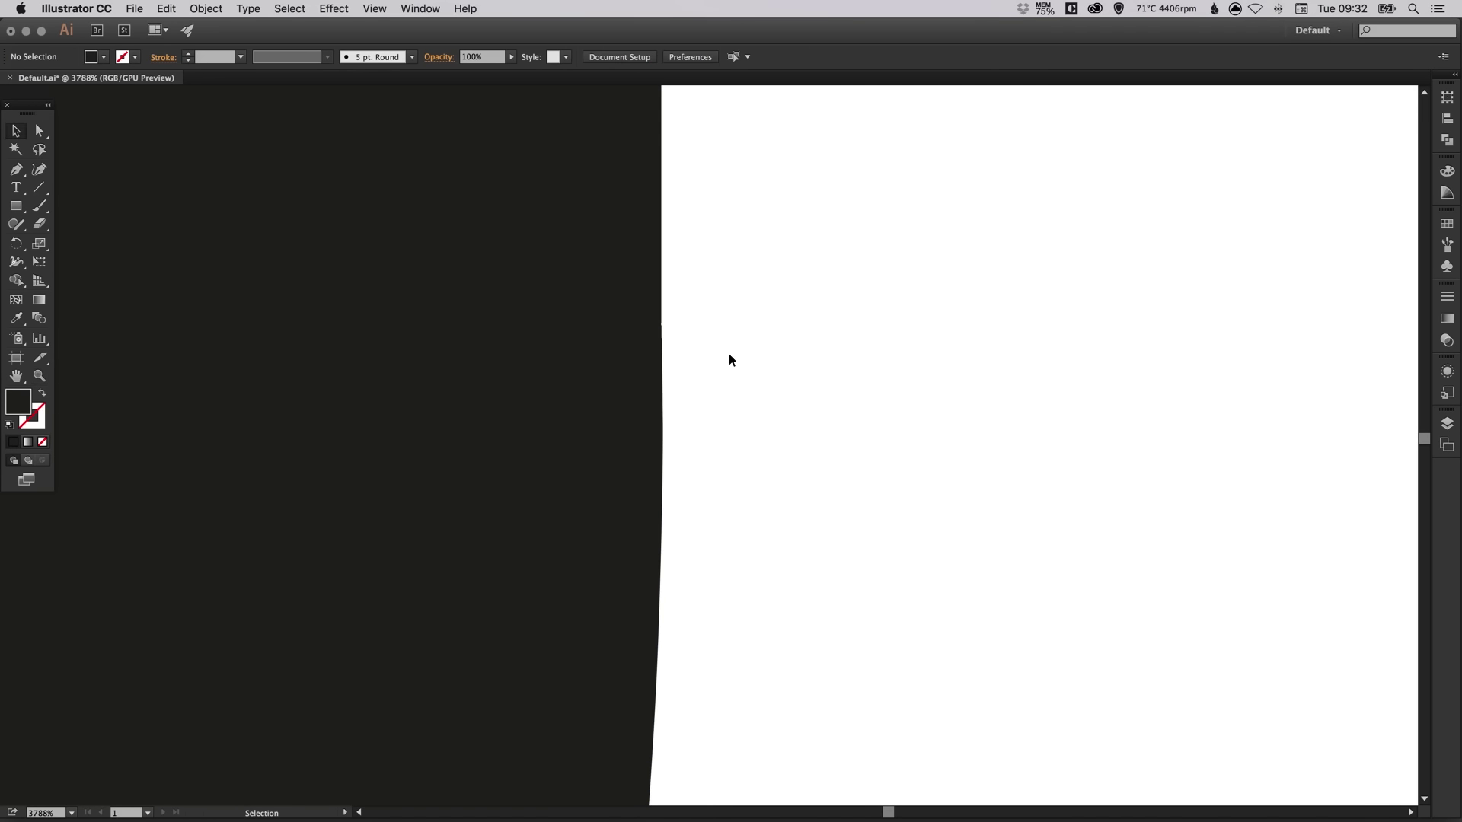
key("super+minus")
key("super+minus")
key("super+minus")
key("super+minus")
key("super+minus")
key("super+minus")
key("super+minus")
key("super+minus")
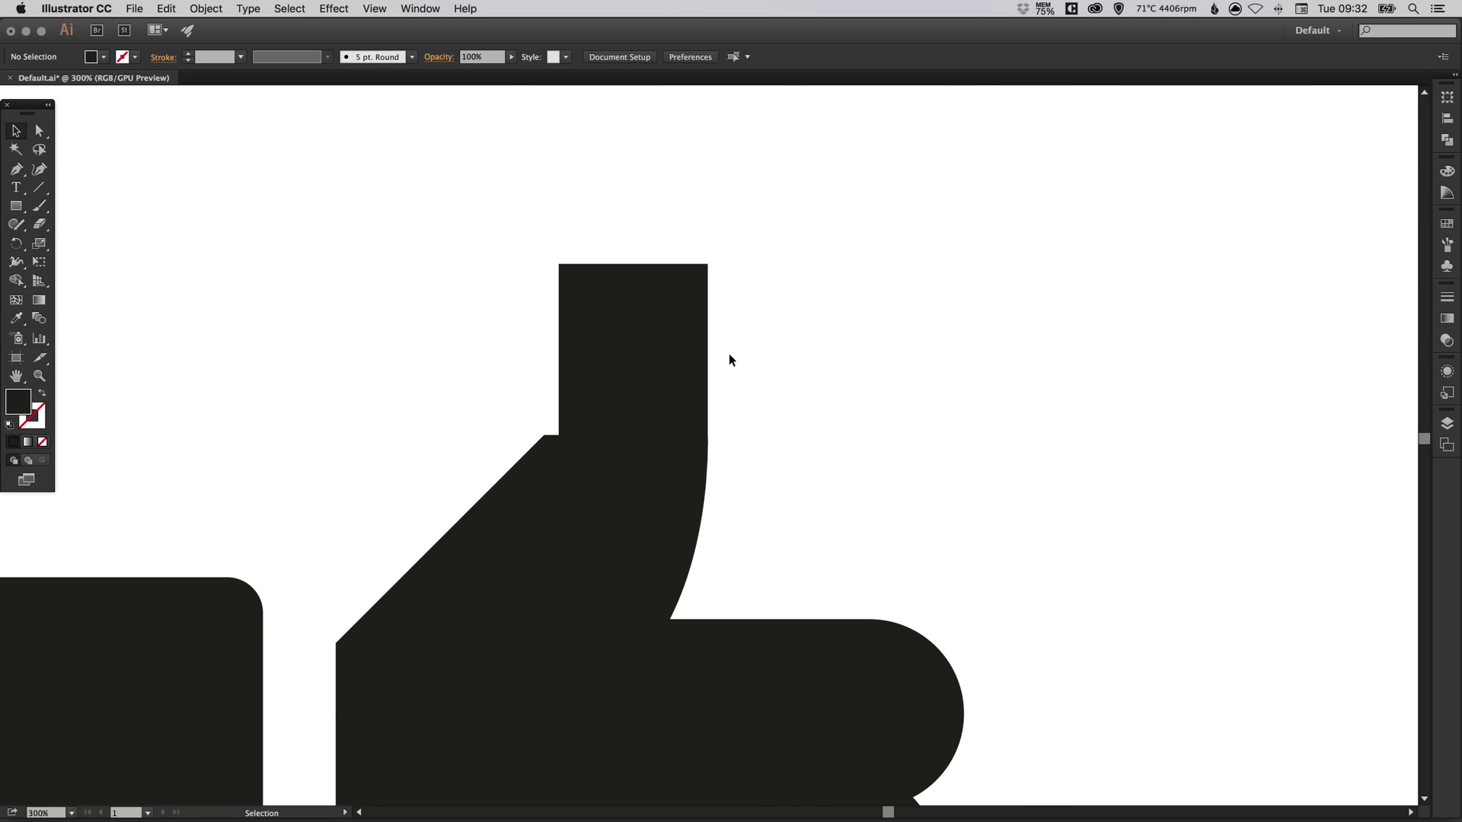
scroll(792, 388, "left", 4)
scroll(792, 389, "down", 2)
- Resize the rectangle on top of the thumb to a 65.181 px square and round its corners into a circle
scroll(822, 366, "up", 2)
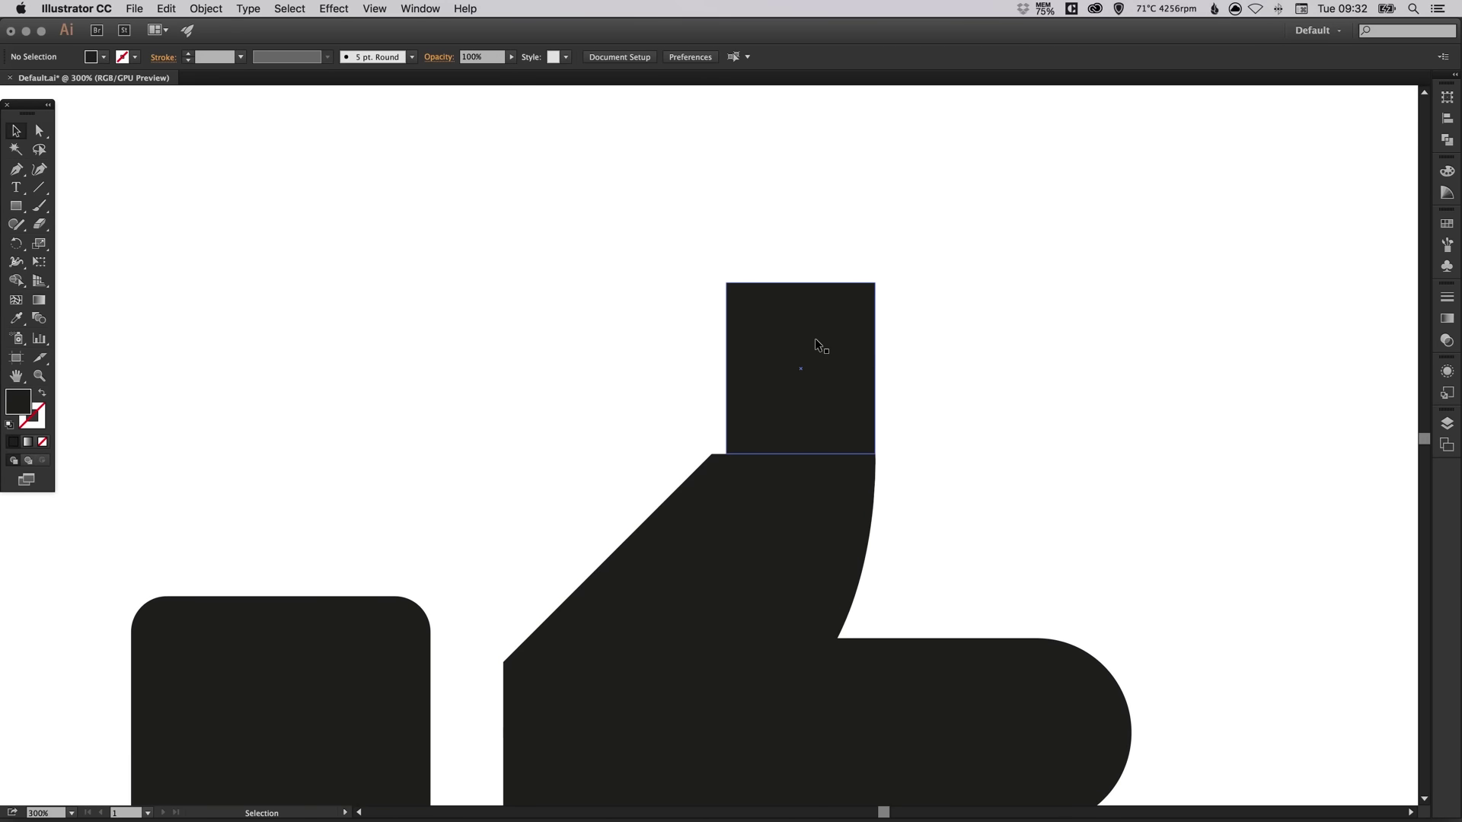
left_click(791, 303)
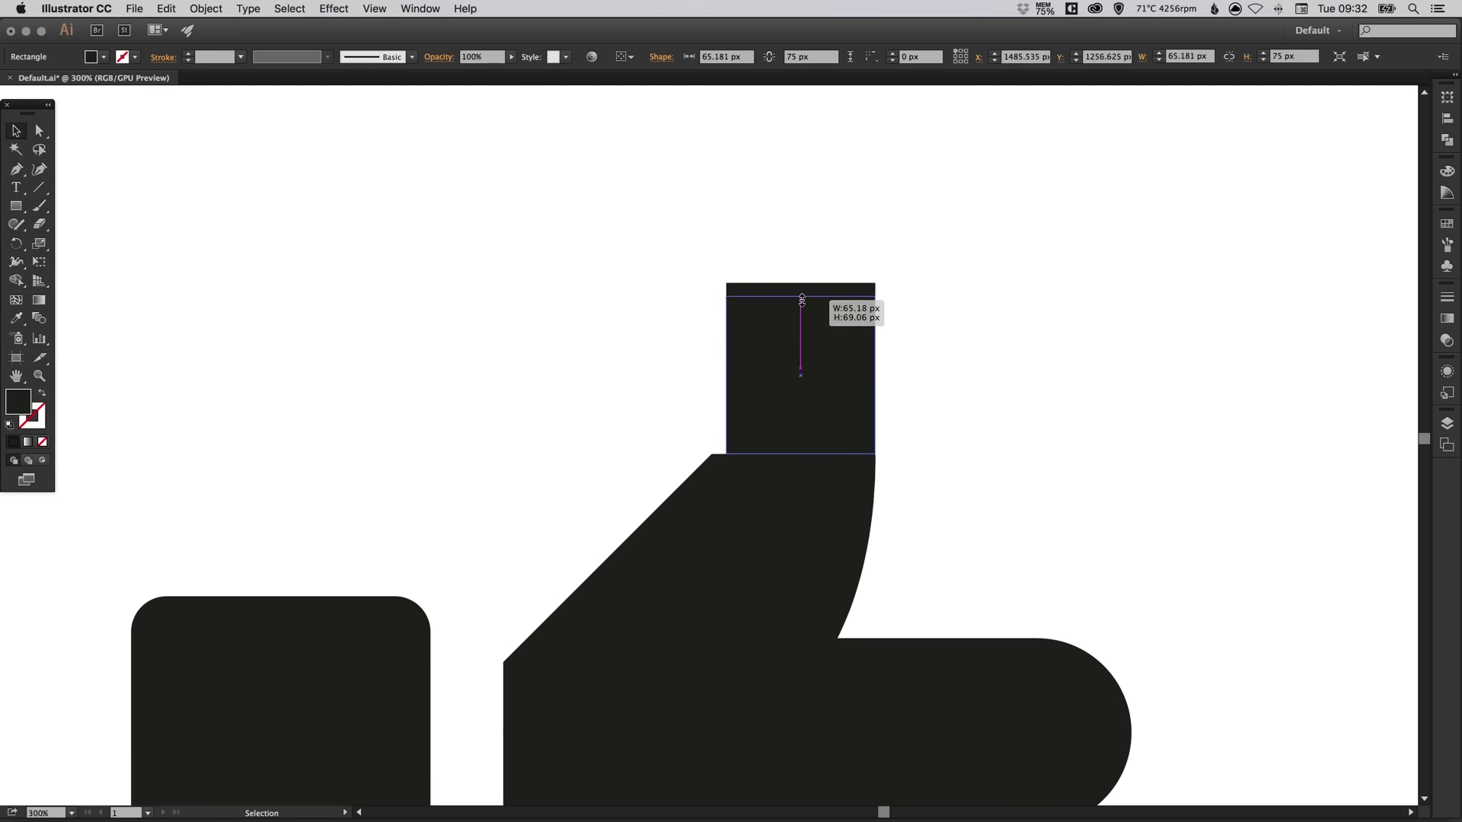
left_click_drag(802, 299, 805, 373)
scroll(751, 458, "down", 1)
left_click(1003, 359)
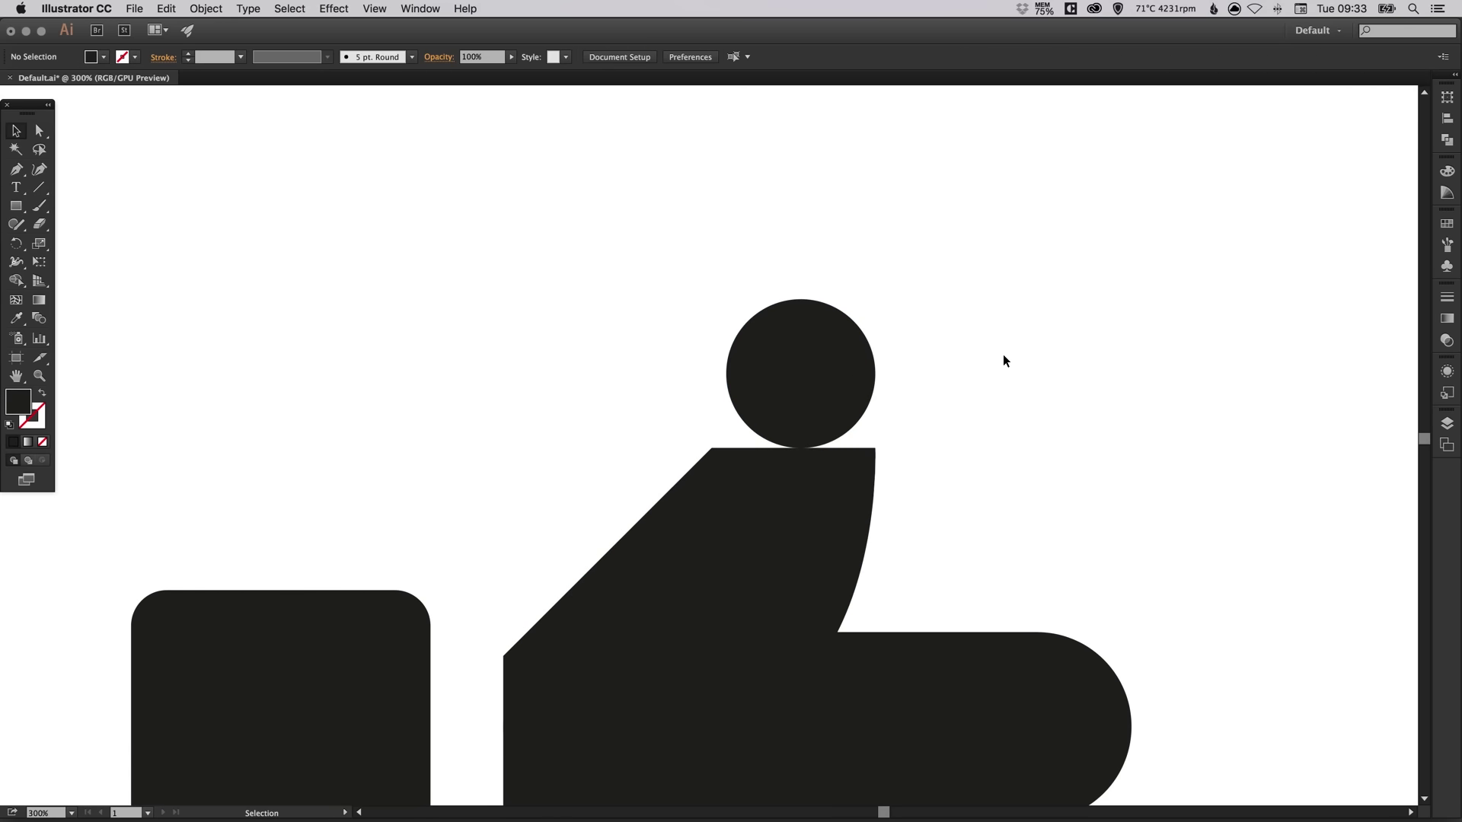
- Stretch the circle into a 65 × 106 px pill and lower it onto the thumb base
key("a")
scroll(1002, 354, "down", 5)
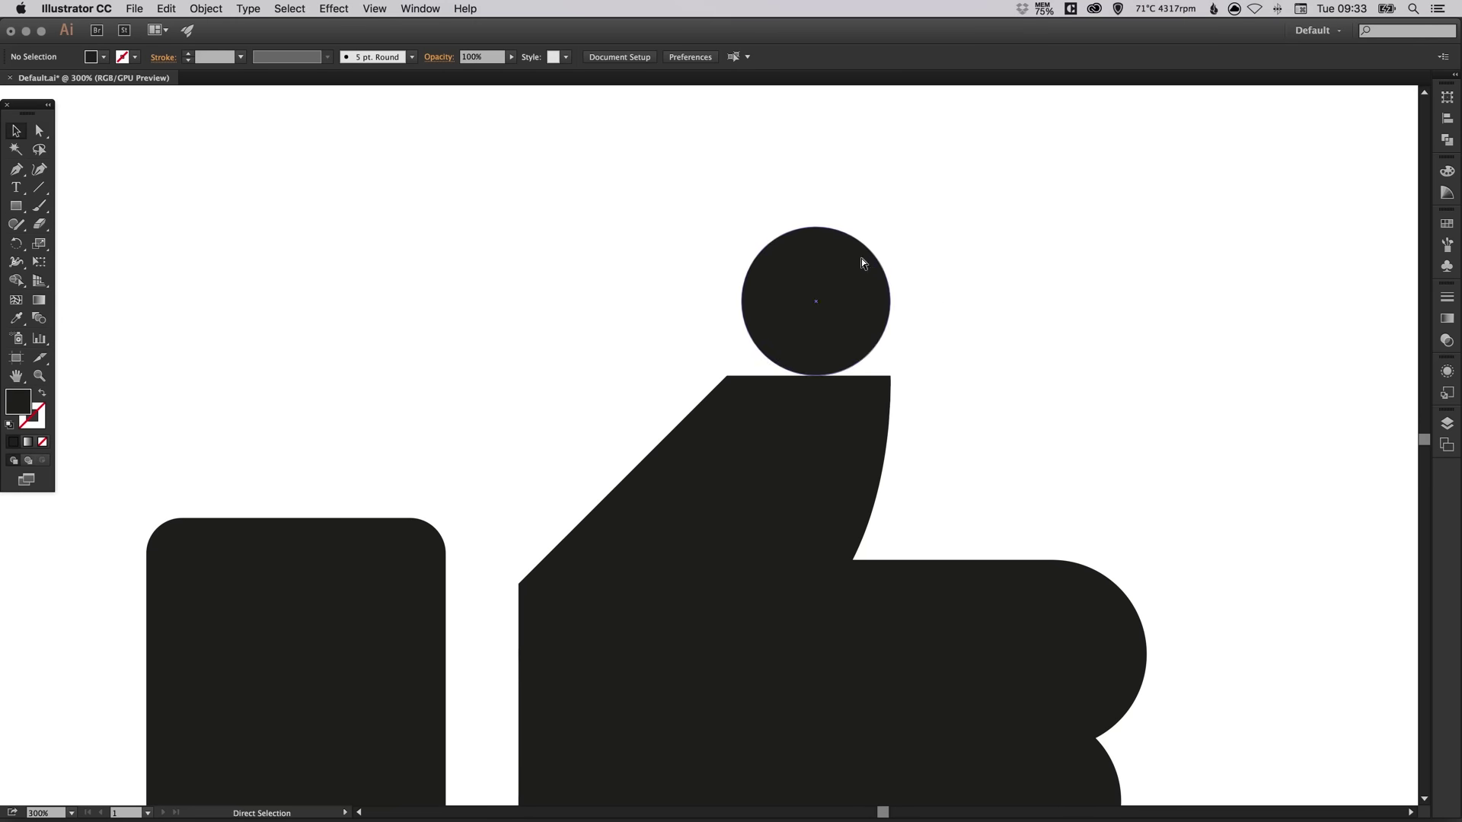
key("ctrl+z")
key("ctrl+z")
left_click_drag(815, 227, 846, 325)
left_click(982, 350)
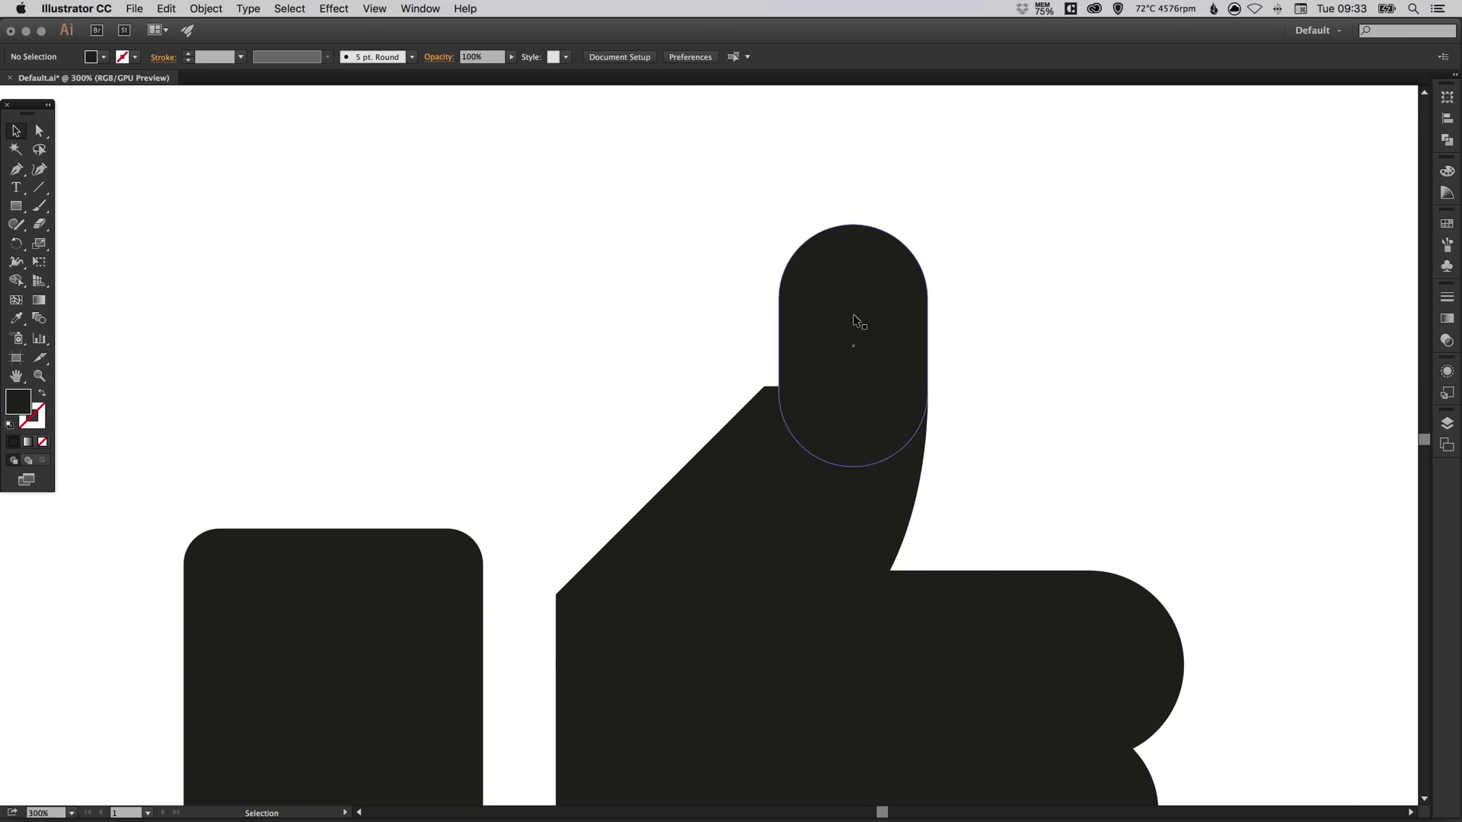
- Zoom into the thumb's upper junction and start a curved Pen path along the thumb edge
left_click(16, 171)
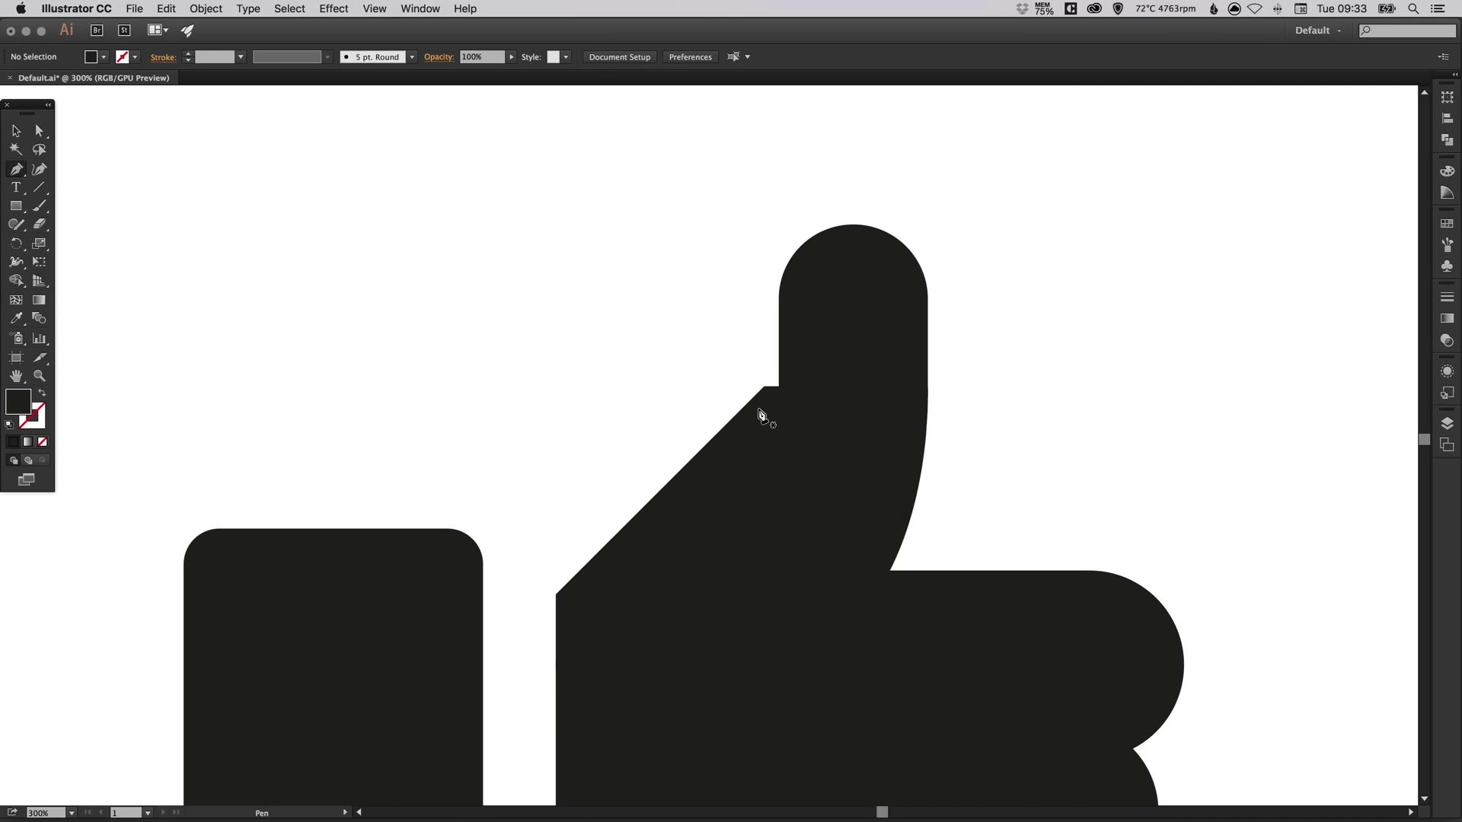
key("z")
left_click_drag(782, 350, 734, 438)
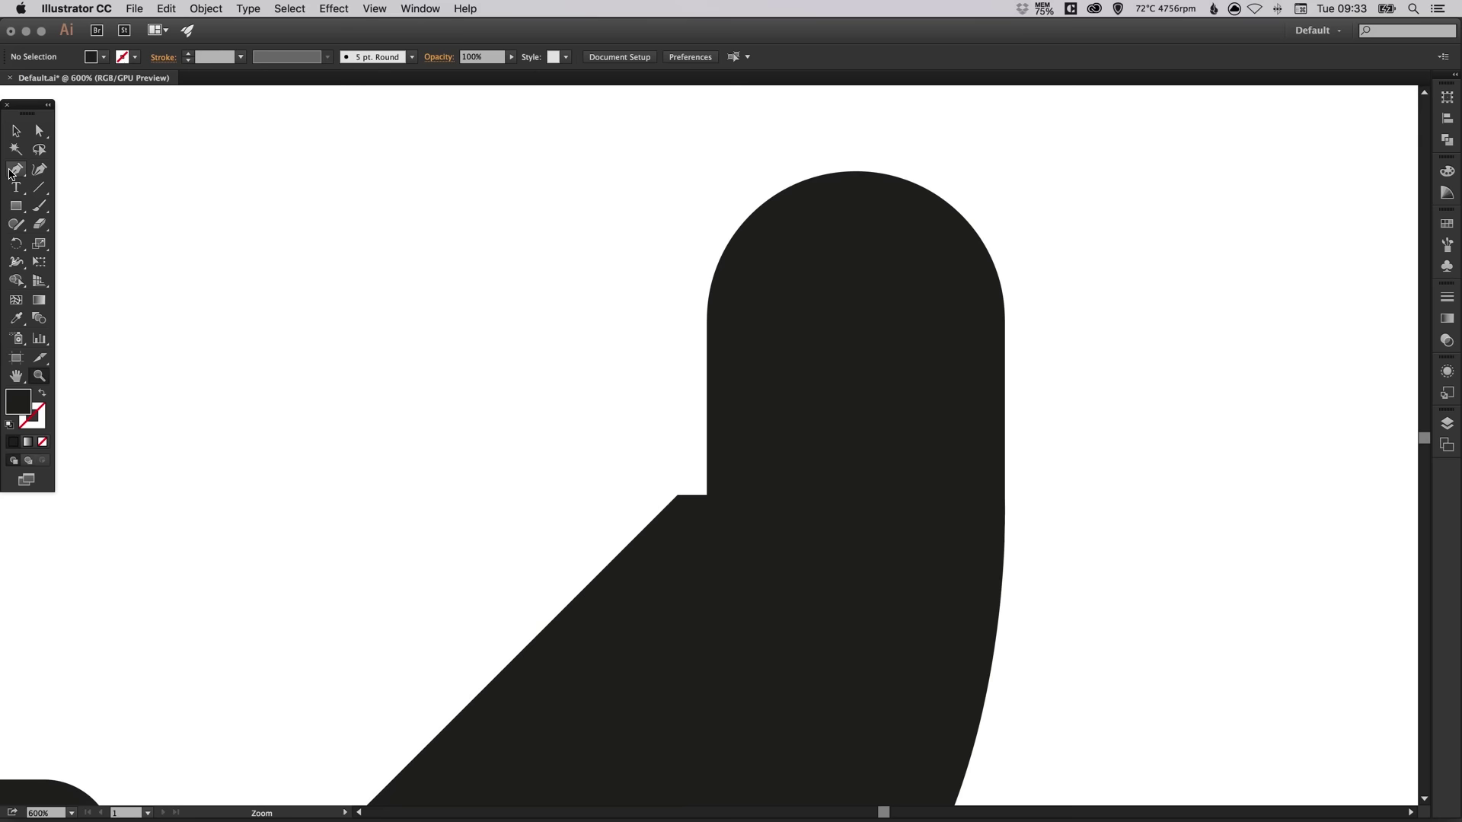
key("p")
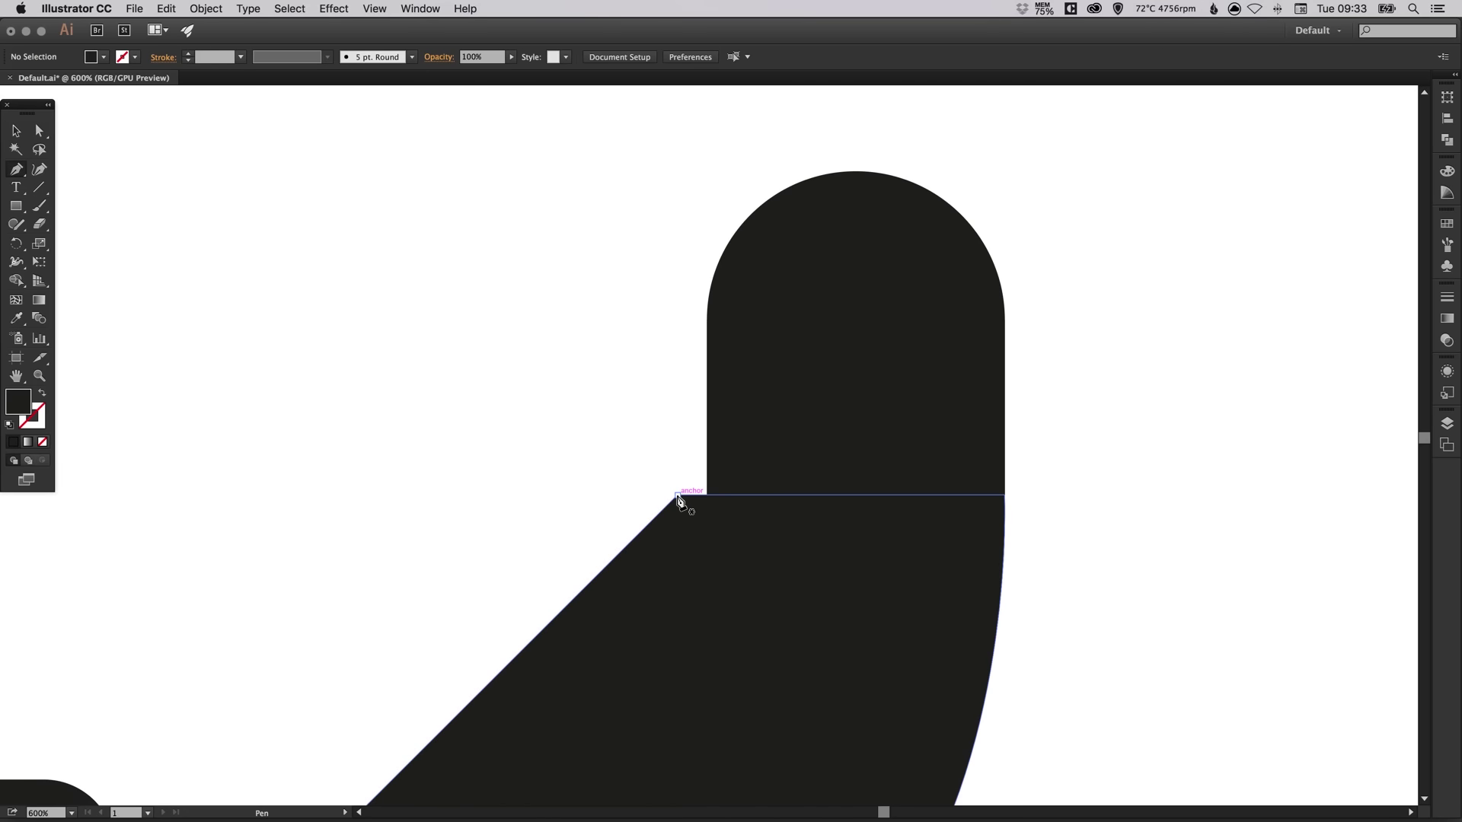
left_click(678, 497)
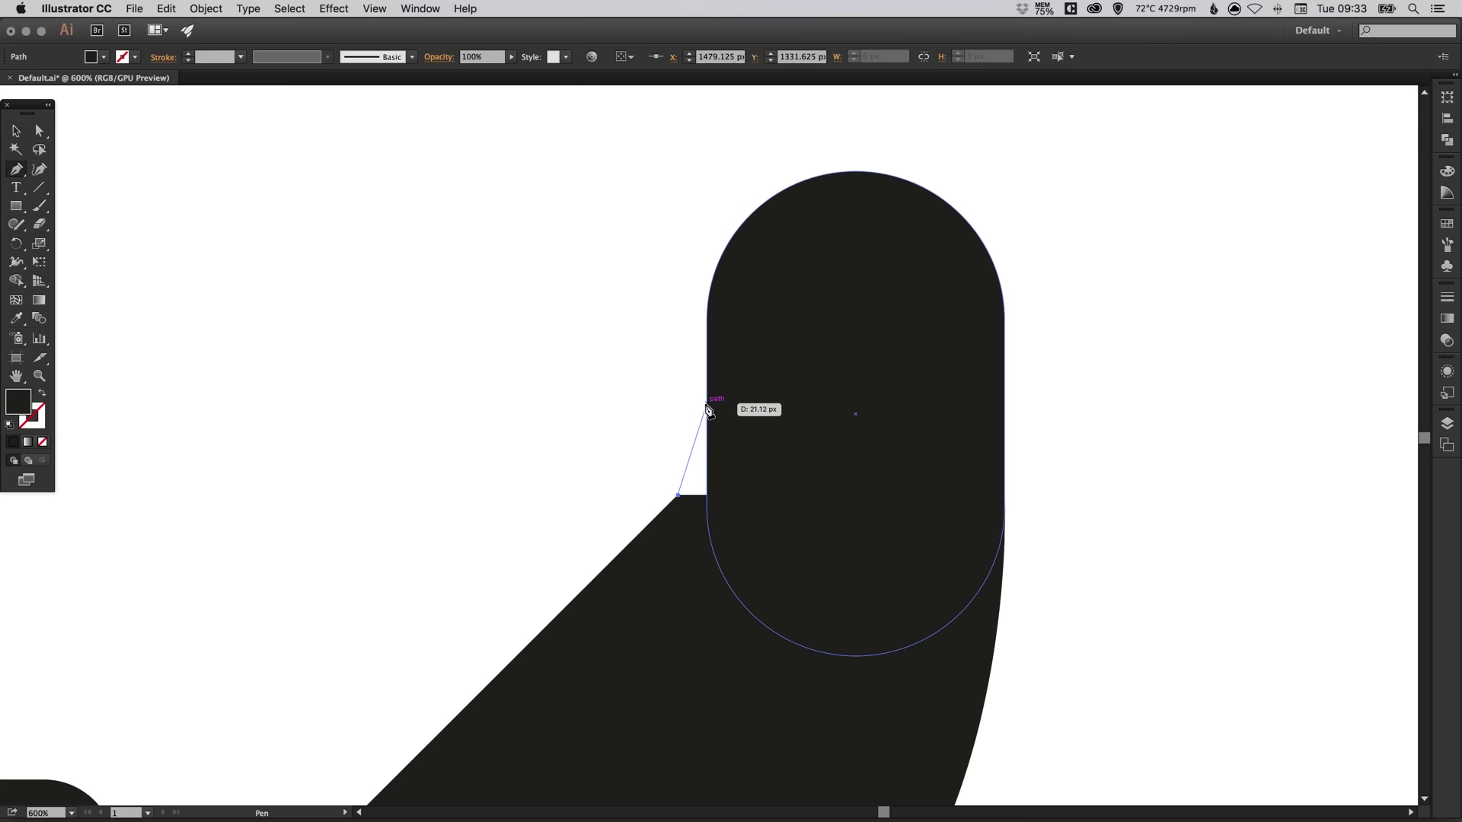
left_click_drag(707, 405, 707, 380)
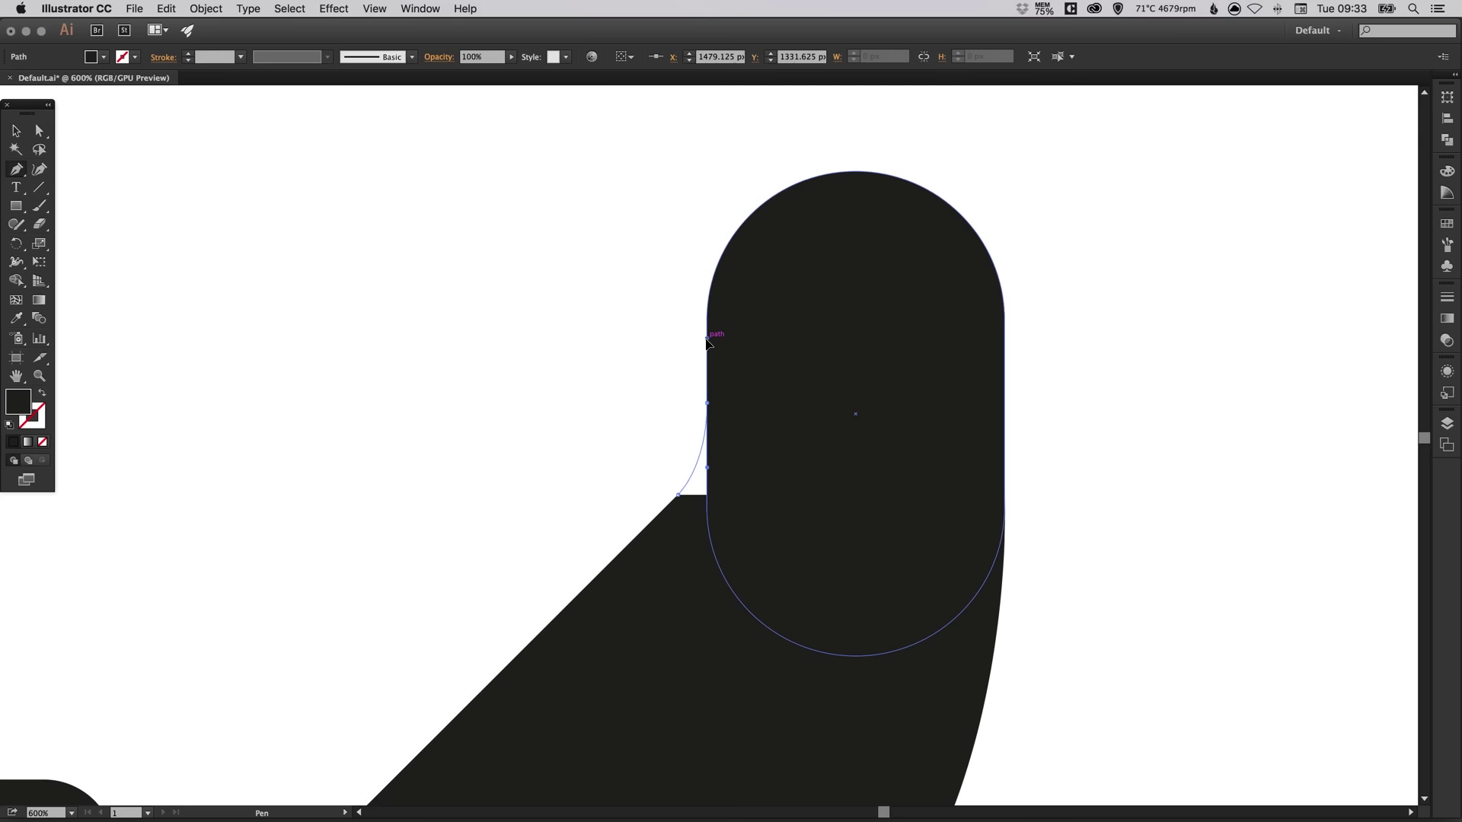
left_click_drag(707, 339, 784, 458)
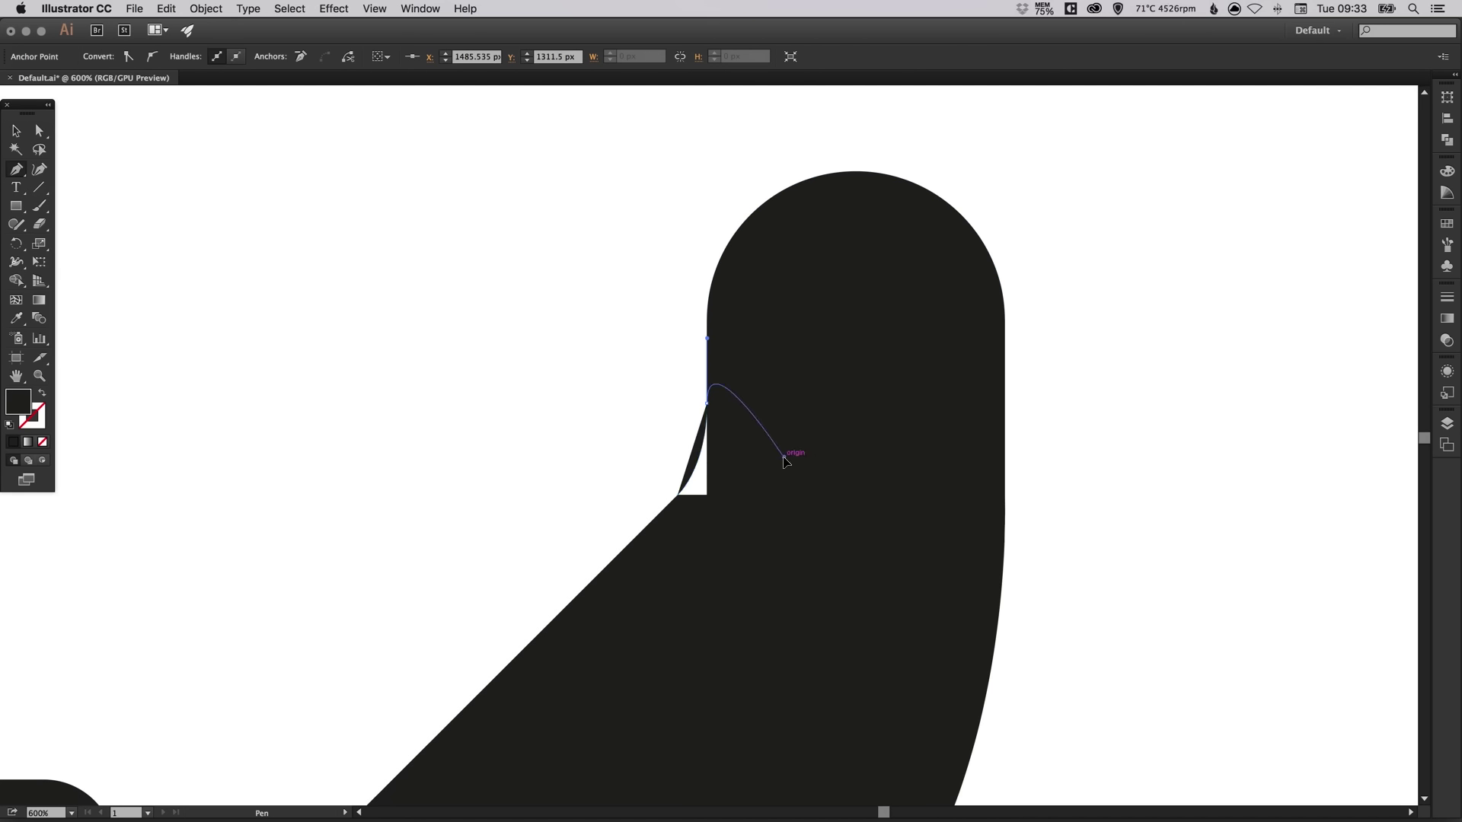
- Close the filler shape with two corner points inside the thumb, then deselect it
left_click(755, 519)
left_click(698, 518)
left_click(679, 497)
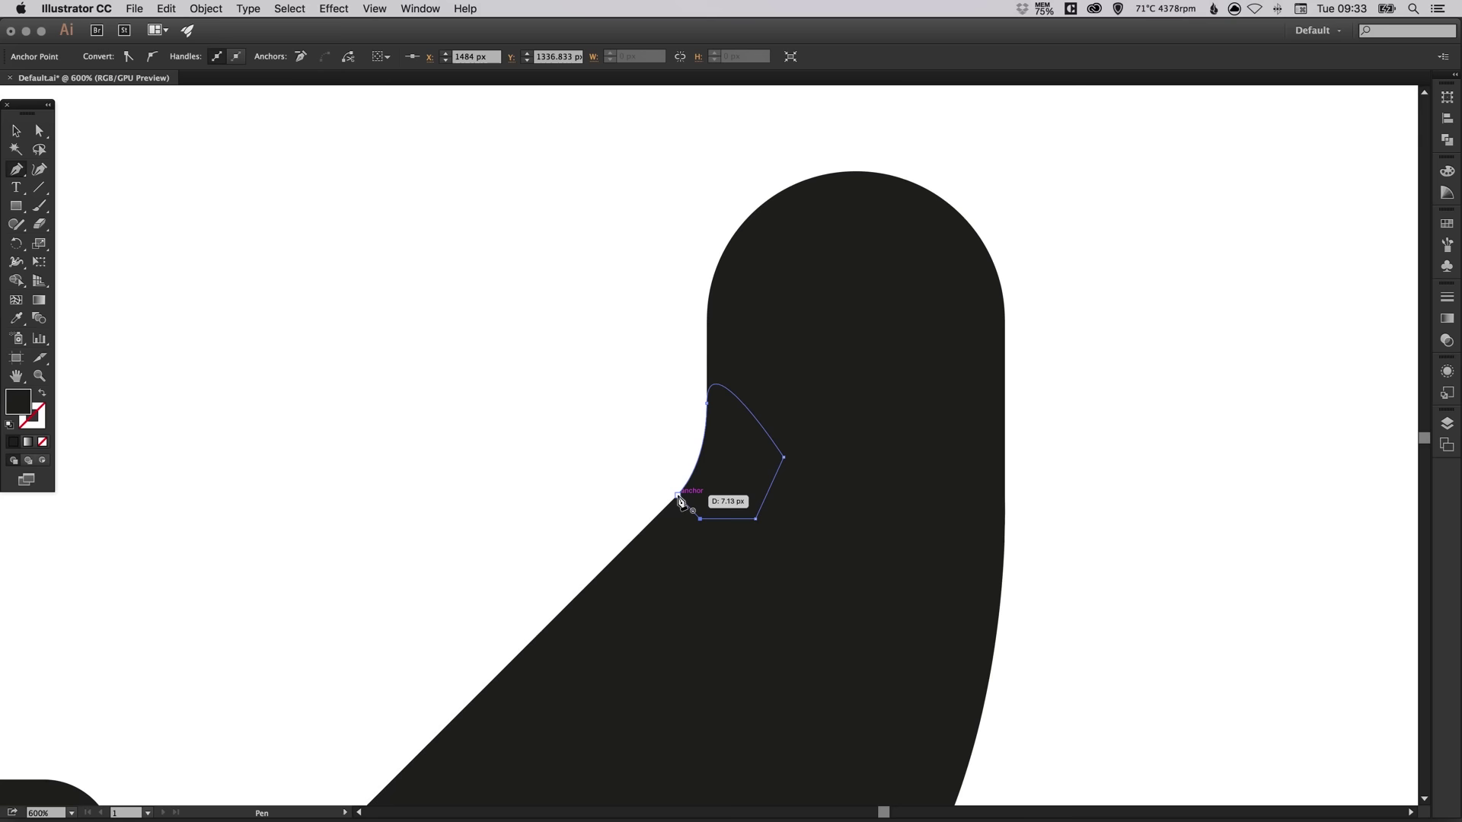
key("v")
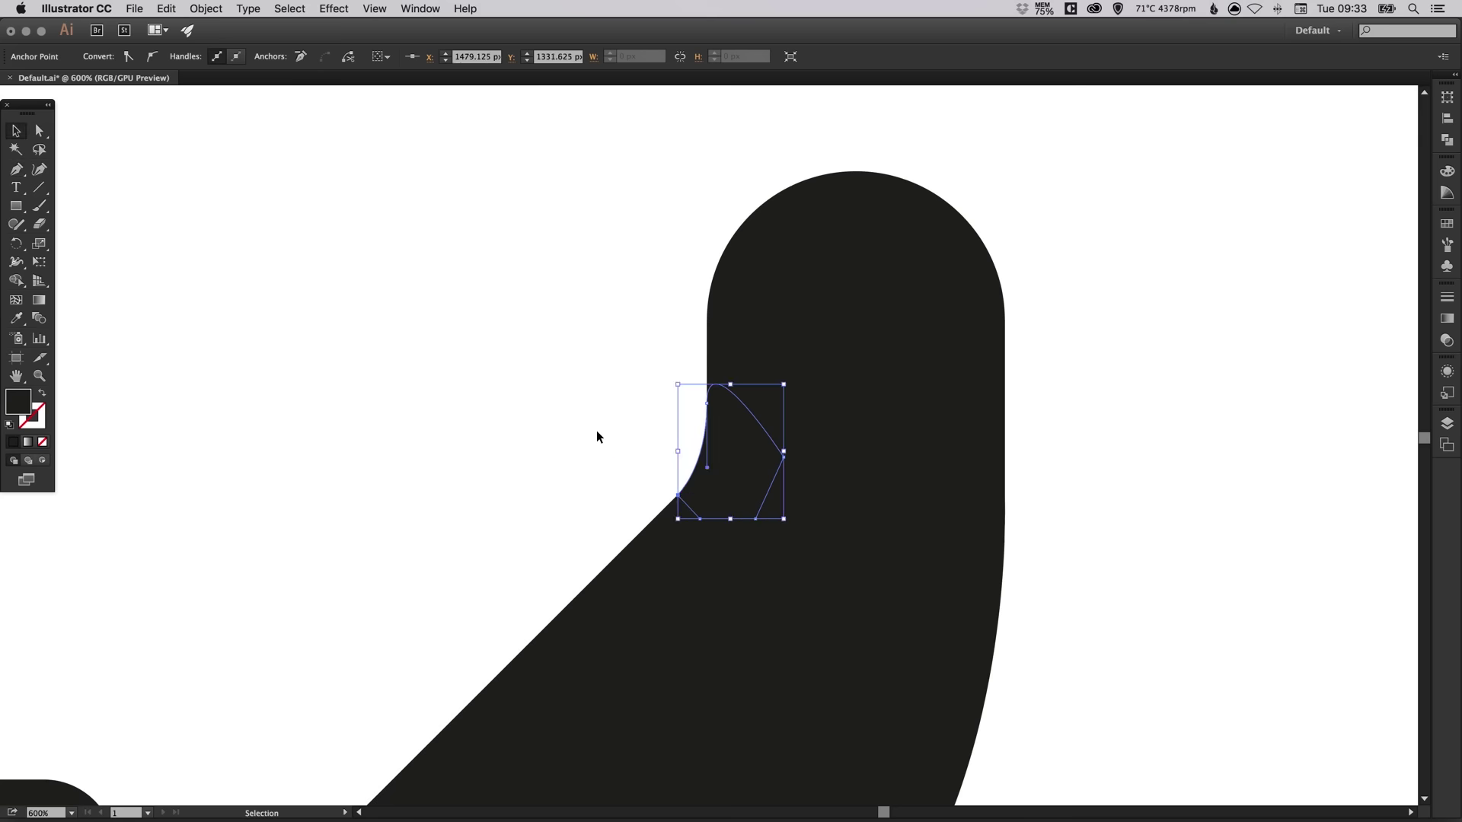
left_click(596, 490)
scroll(646, 511, "down", 1)
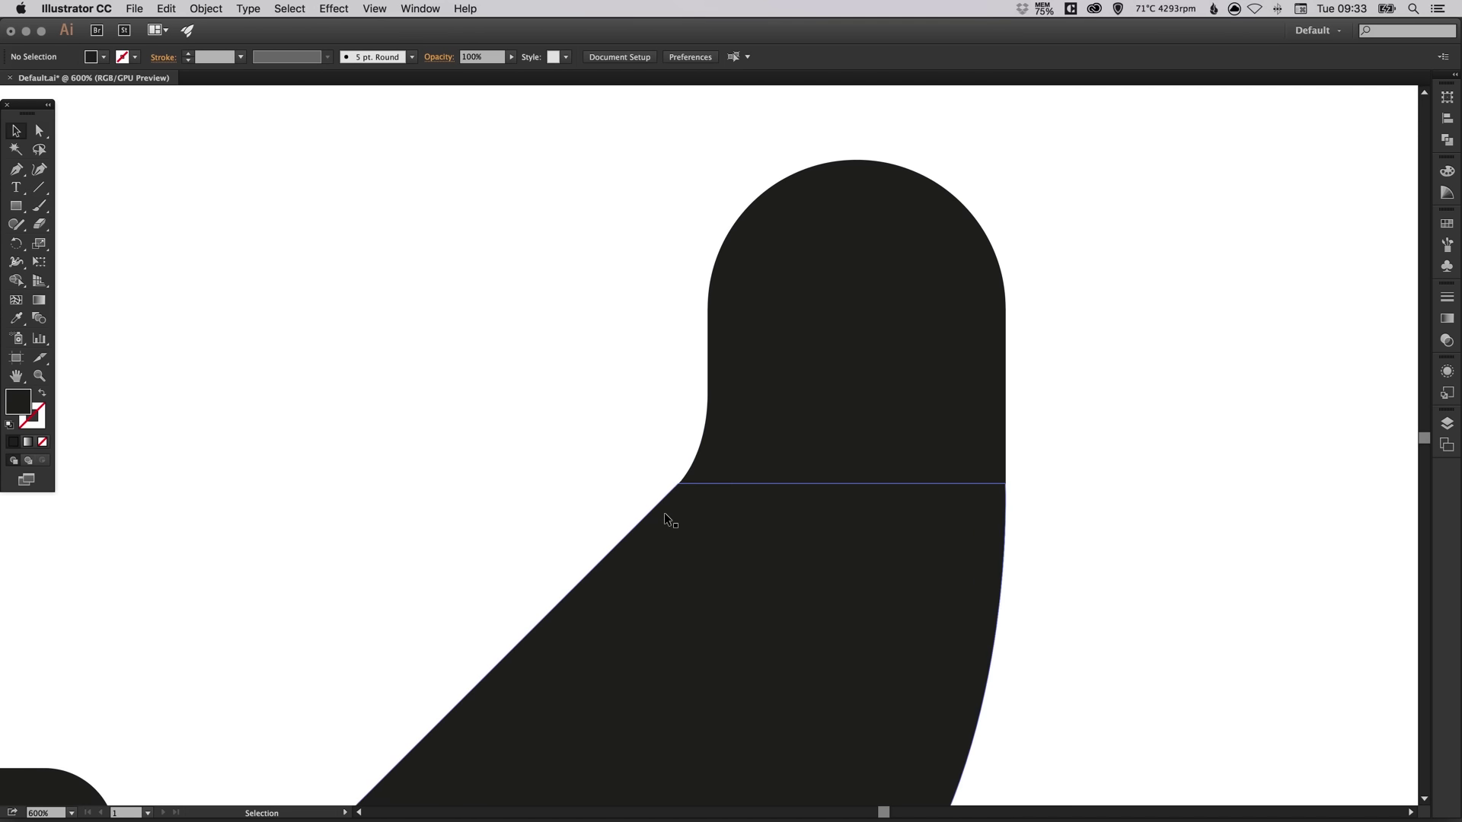
- Select the thumb tip's top anchors and nudge them down slightly
key("a")
key("super+minus")
key("super+minus")
key("super+minus")
key("super+minus")
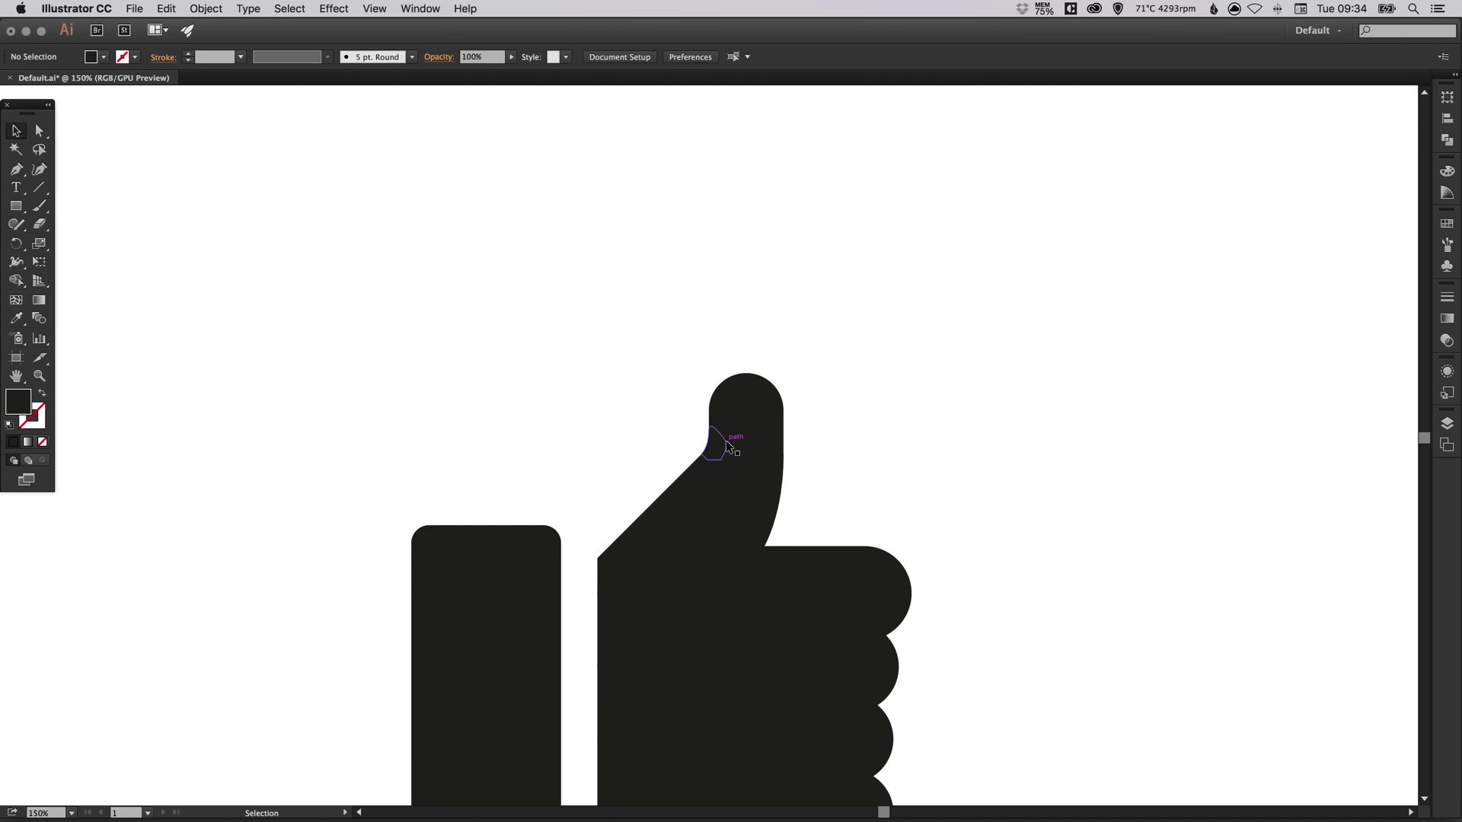
left_click_drag(881, 434, 903, 355)
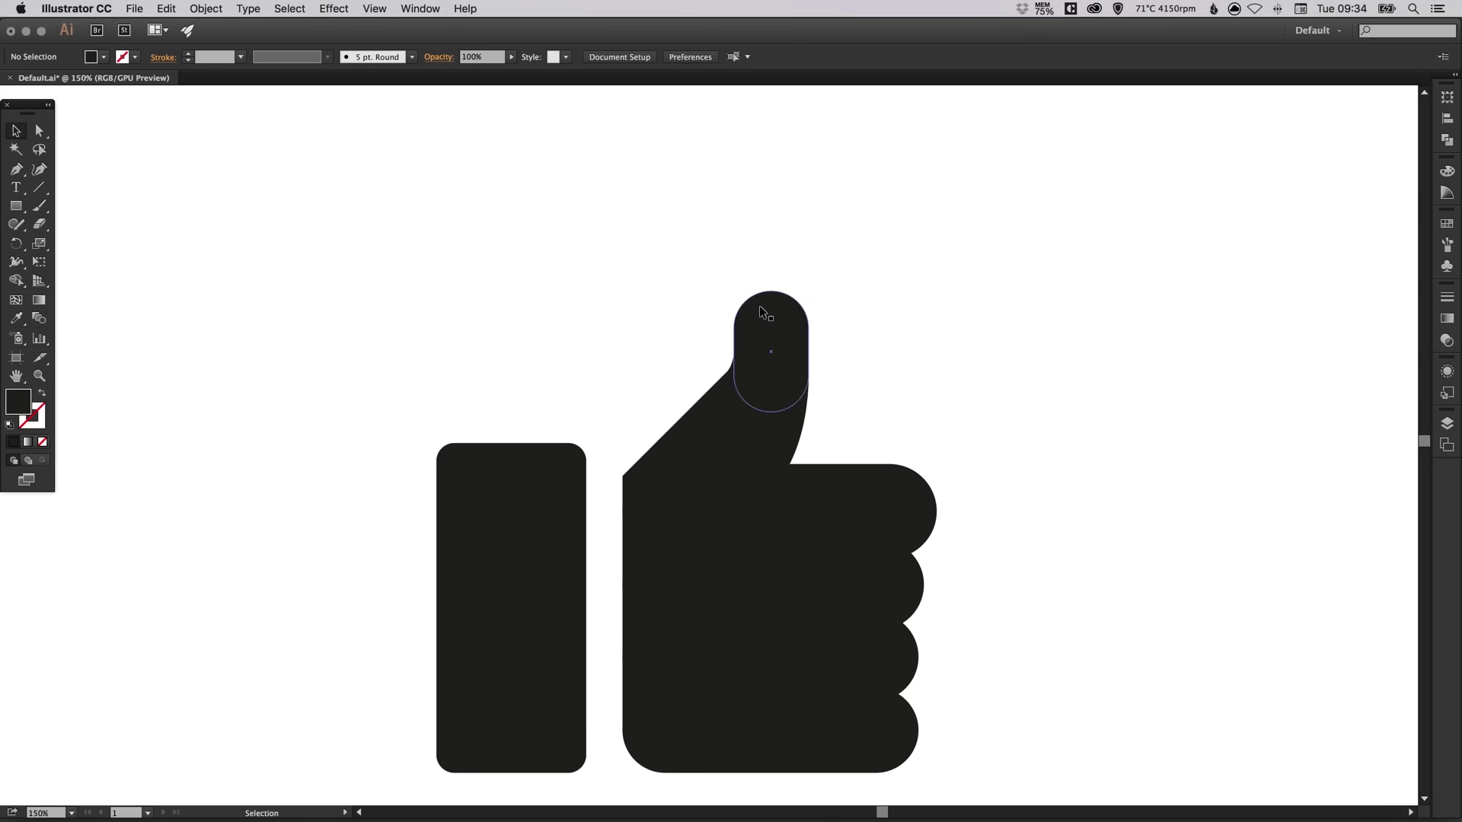
left_click(40, 131)
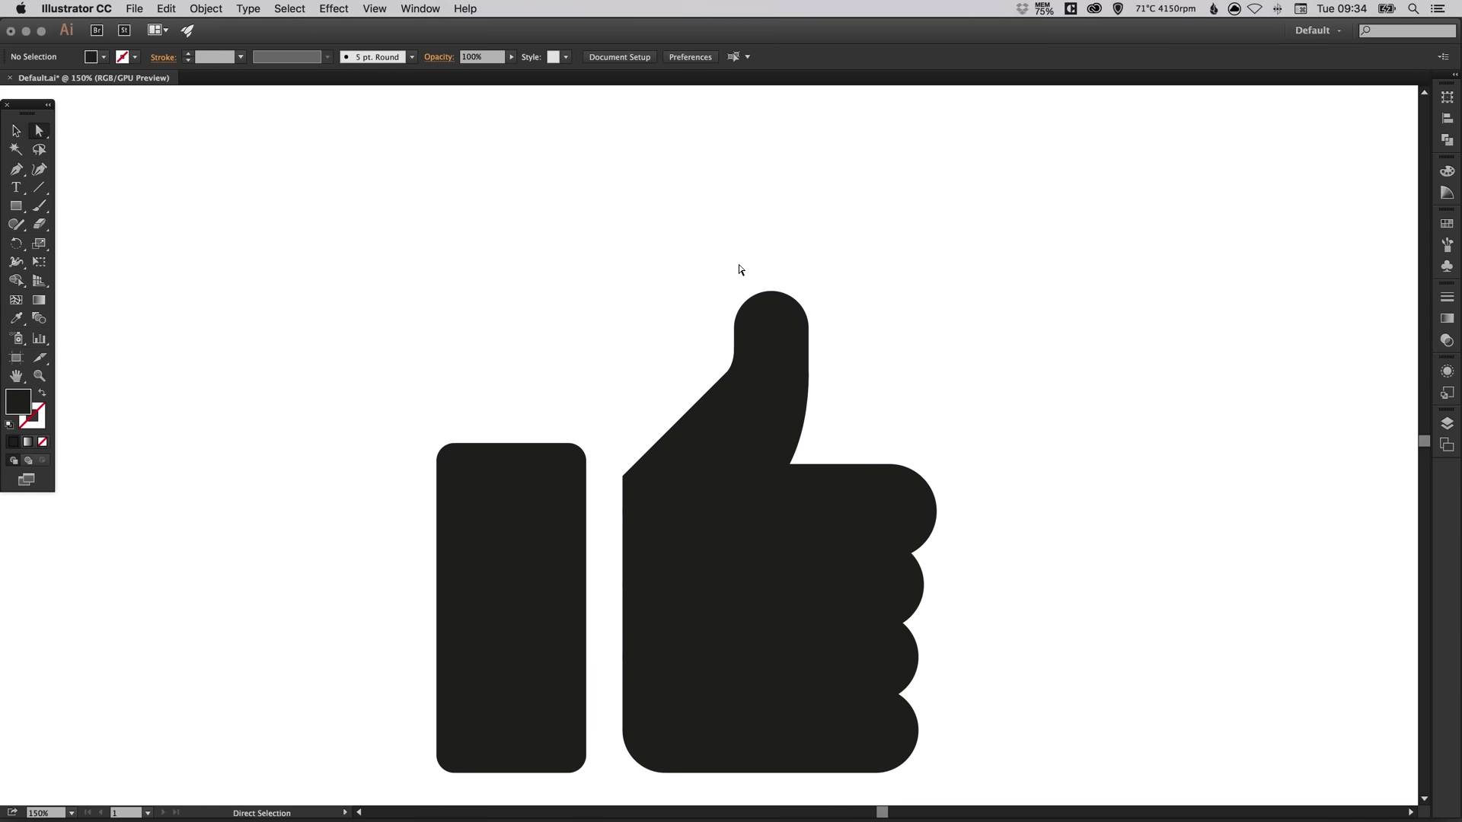
left_click_drag(742, 289, 852, 339)
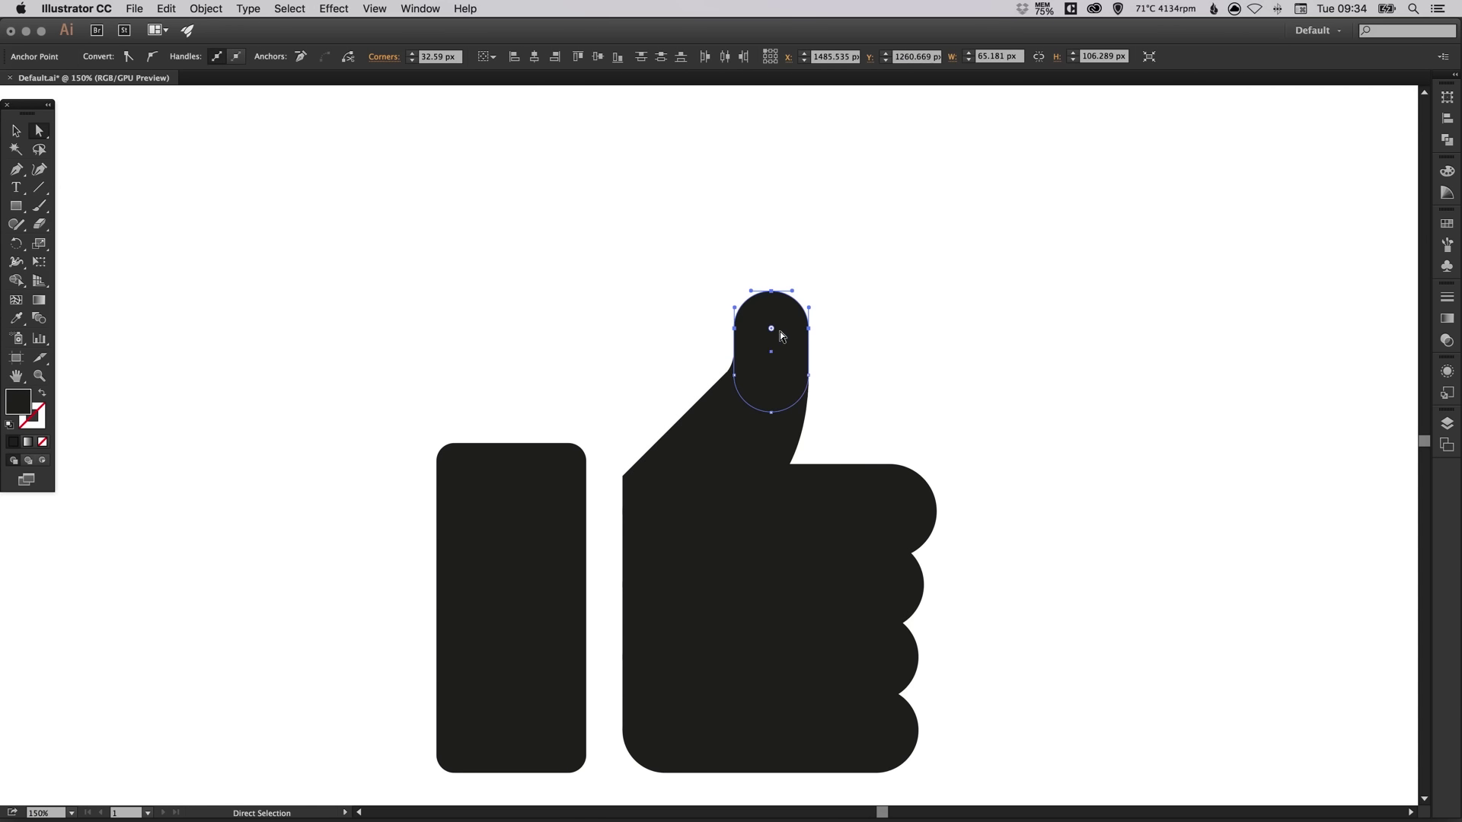
left_click_drag(605, 224, 909, 354)
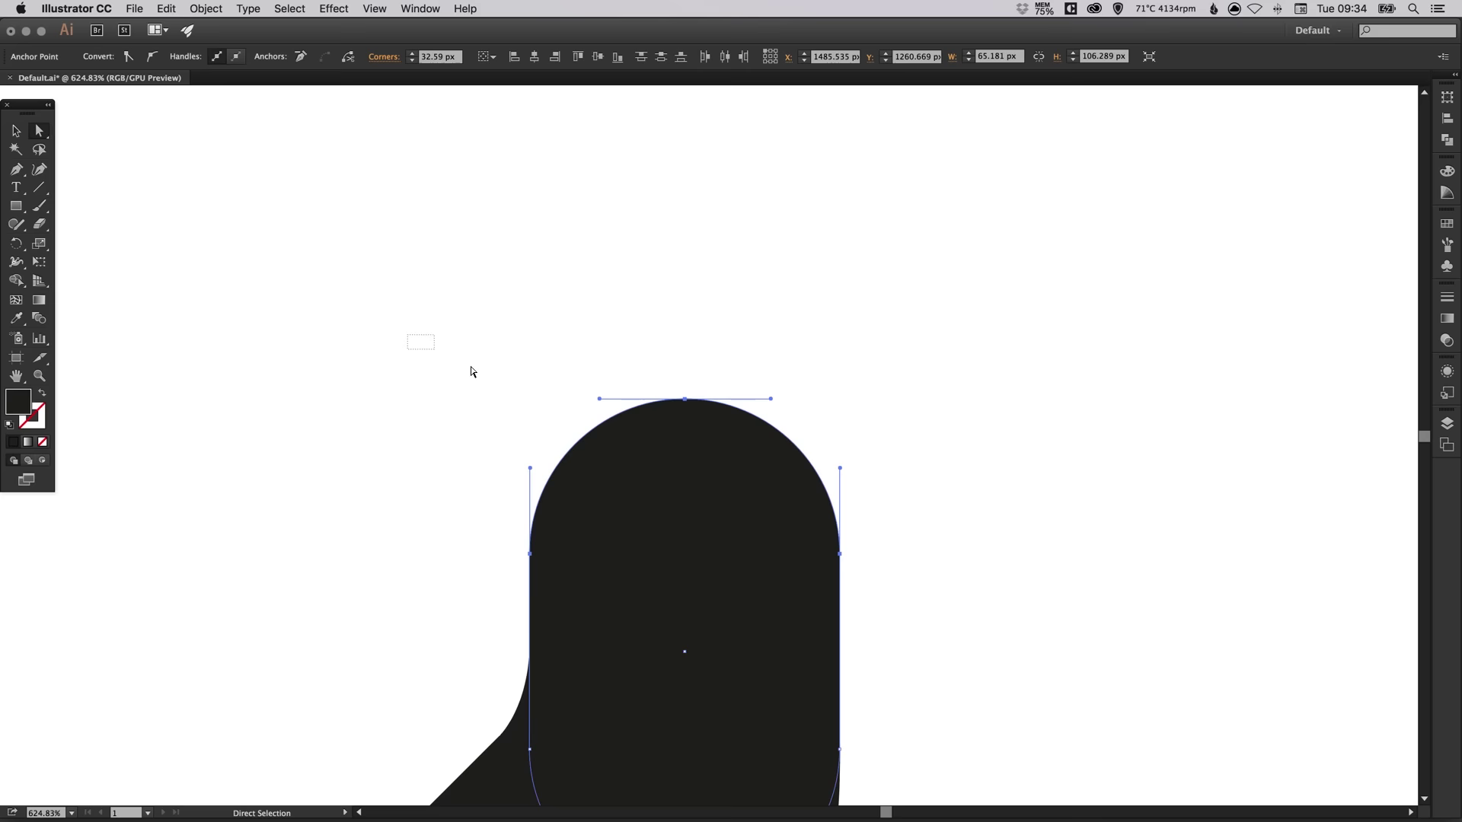
left_click_drag(472, 372, 989, 602)
key("Down")
key("Down")
key("Down")
key("Down")
key("Down")
key("Down")
key("Down")
key("Down")
key("Down")
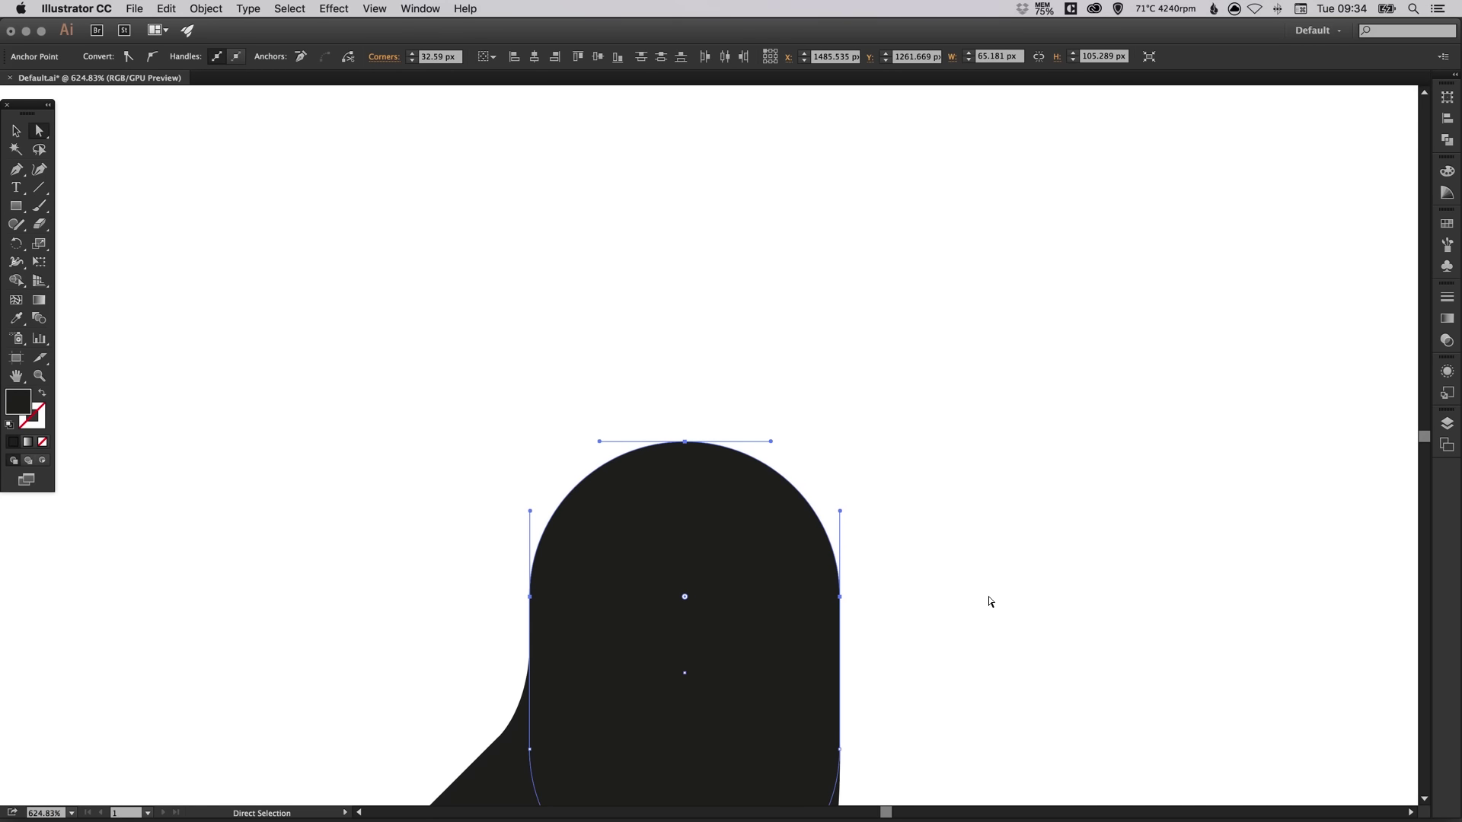
left_click(990, 601)
- Lower the thumb tip's right anchor and pull its handle up to slant the right side
left_click_drag(920, 584, 979, 379)
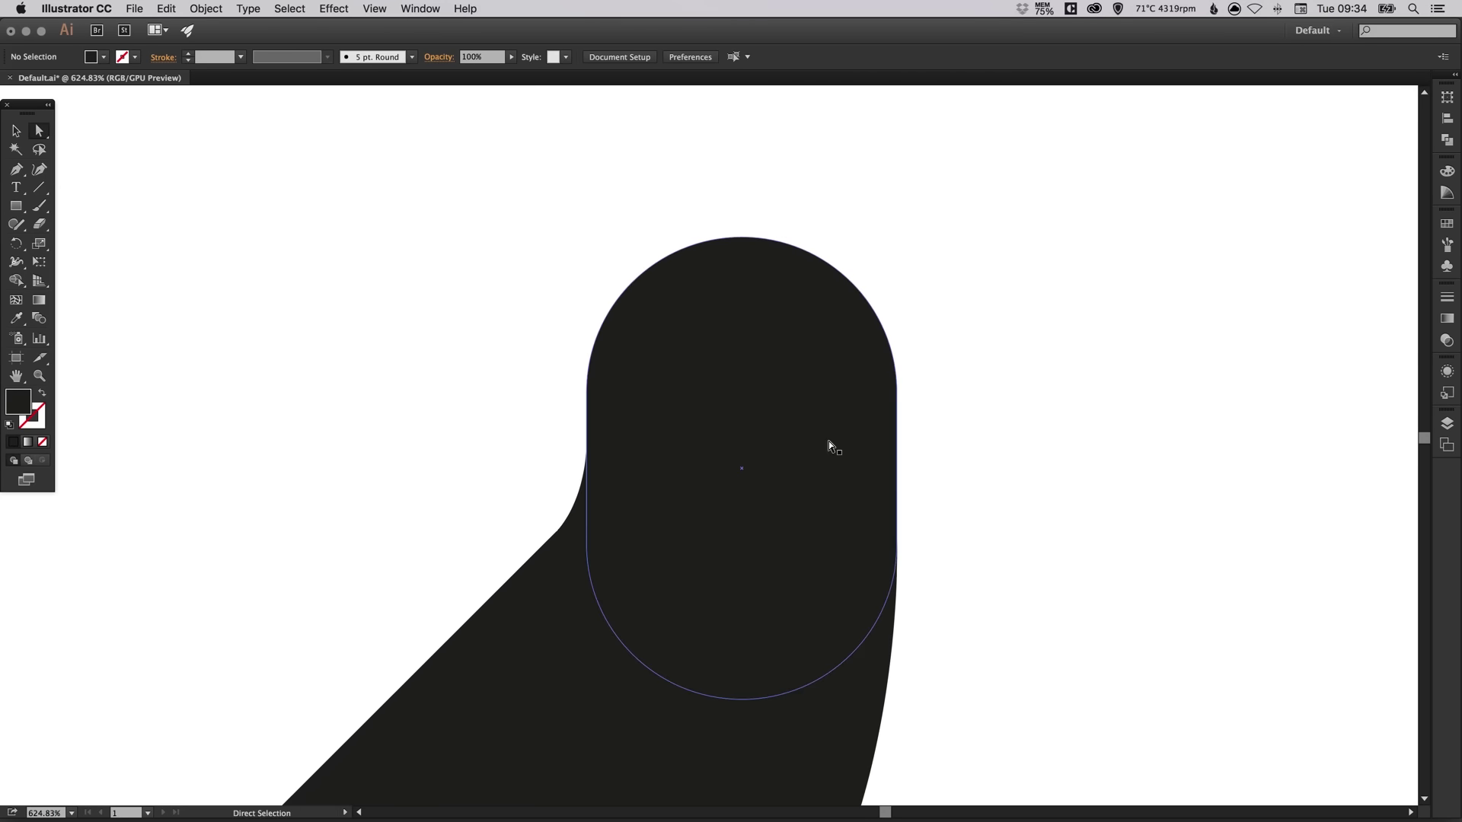
left_click(898, 393)
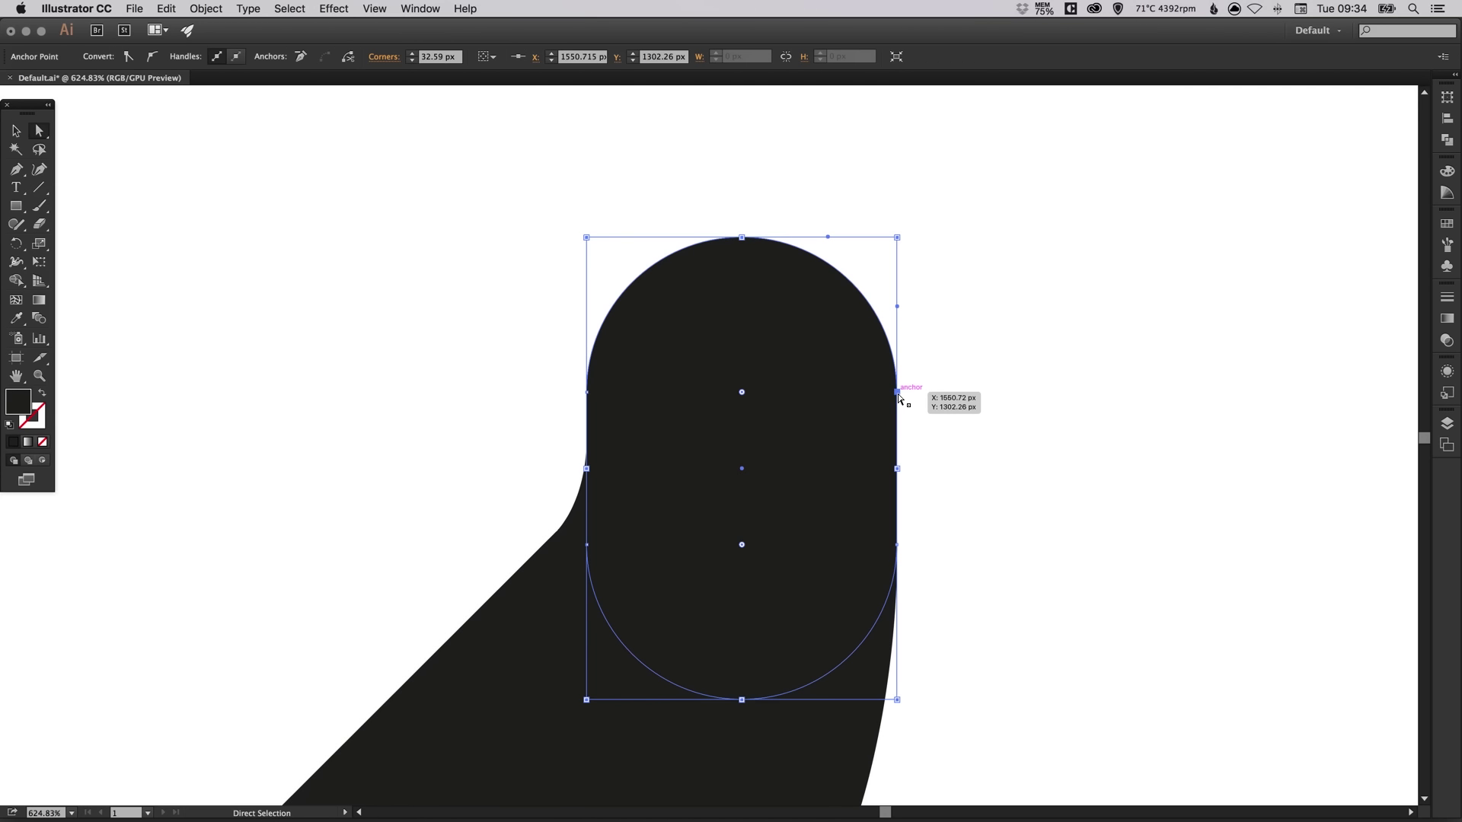
left_click_drag(899, 395, 898, 456)
key("super+z")
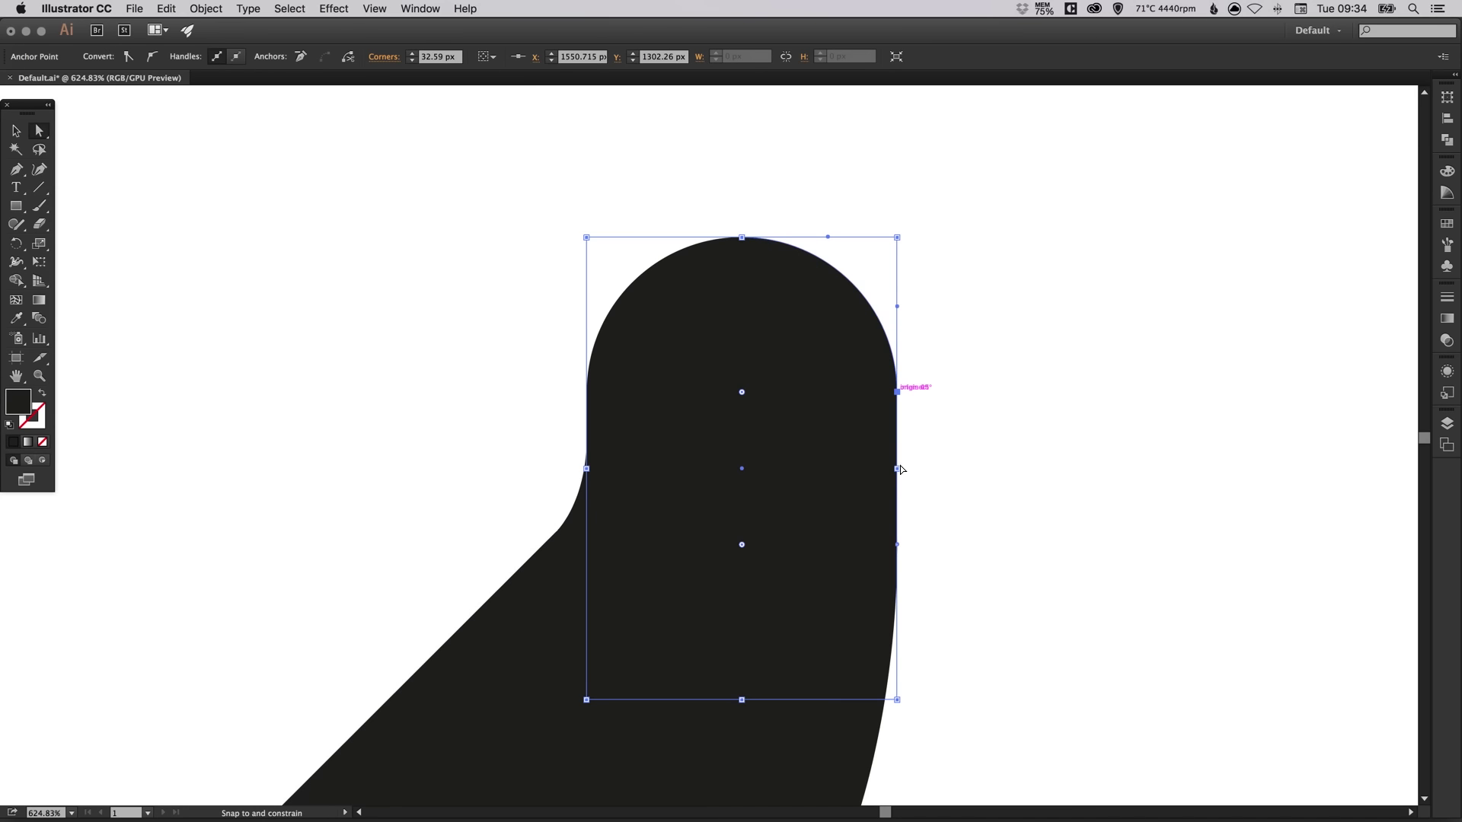
left_click_drag(898, 393, 897, 543)
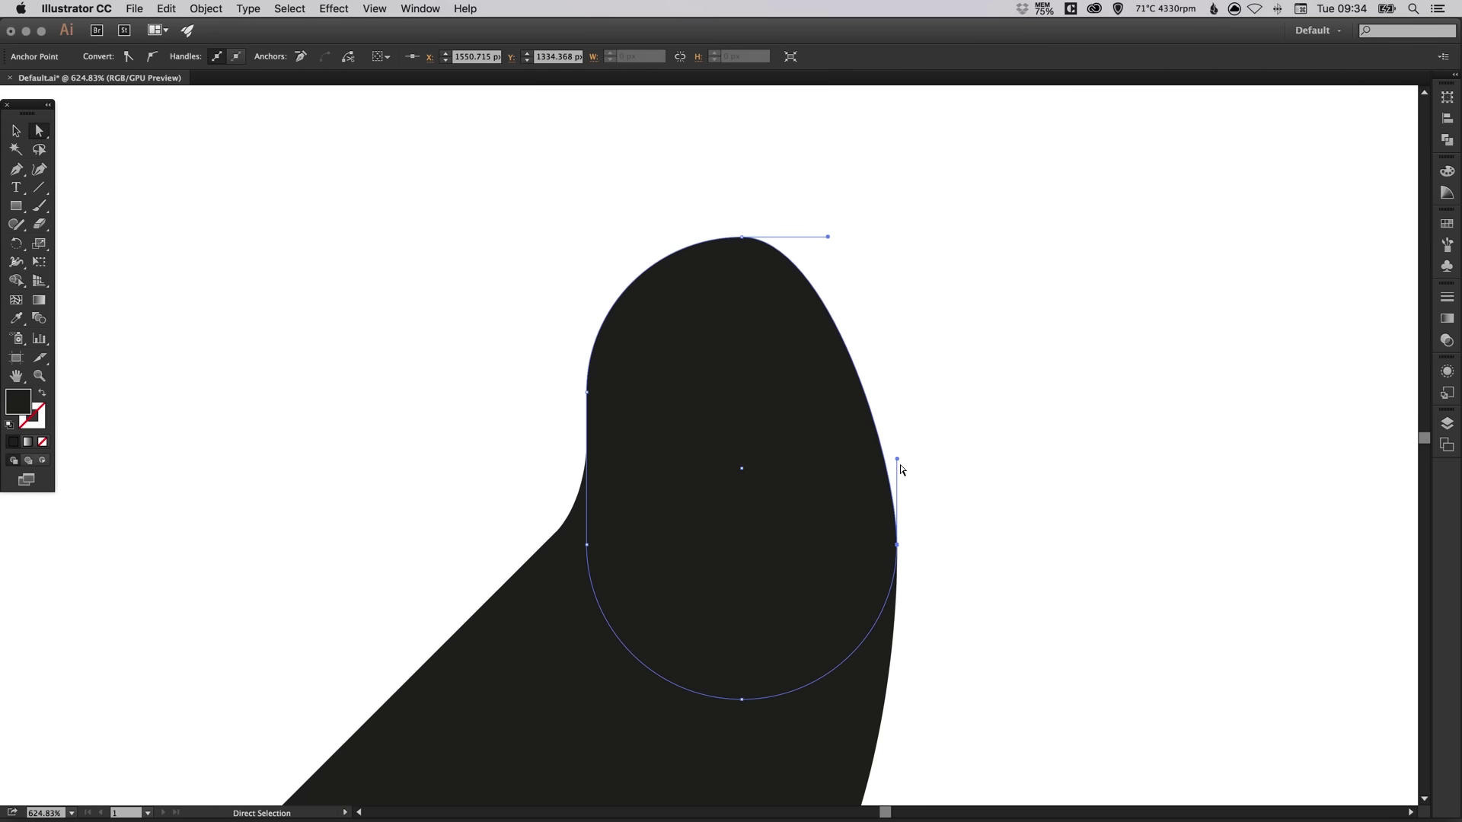
left_click_drag(898, 459, 897, 311)
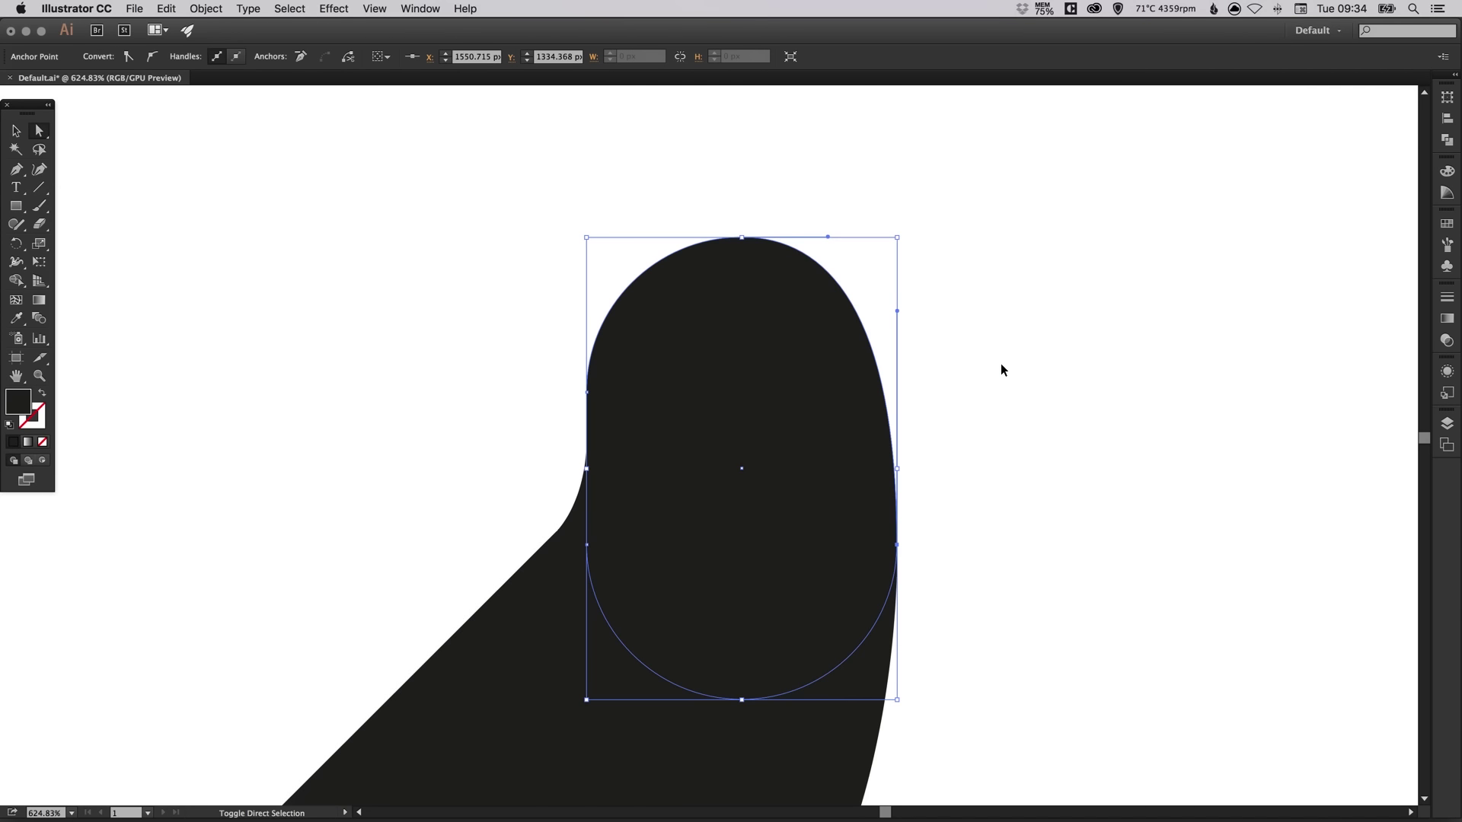
left_click(1001, 369, "super")
key("super+minus")
key("super+minus")
key("super+minus")
key("super+minus")
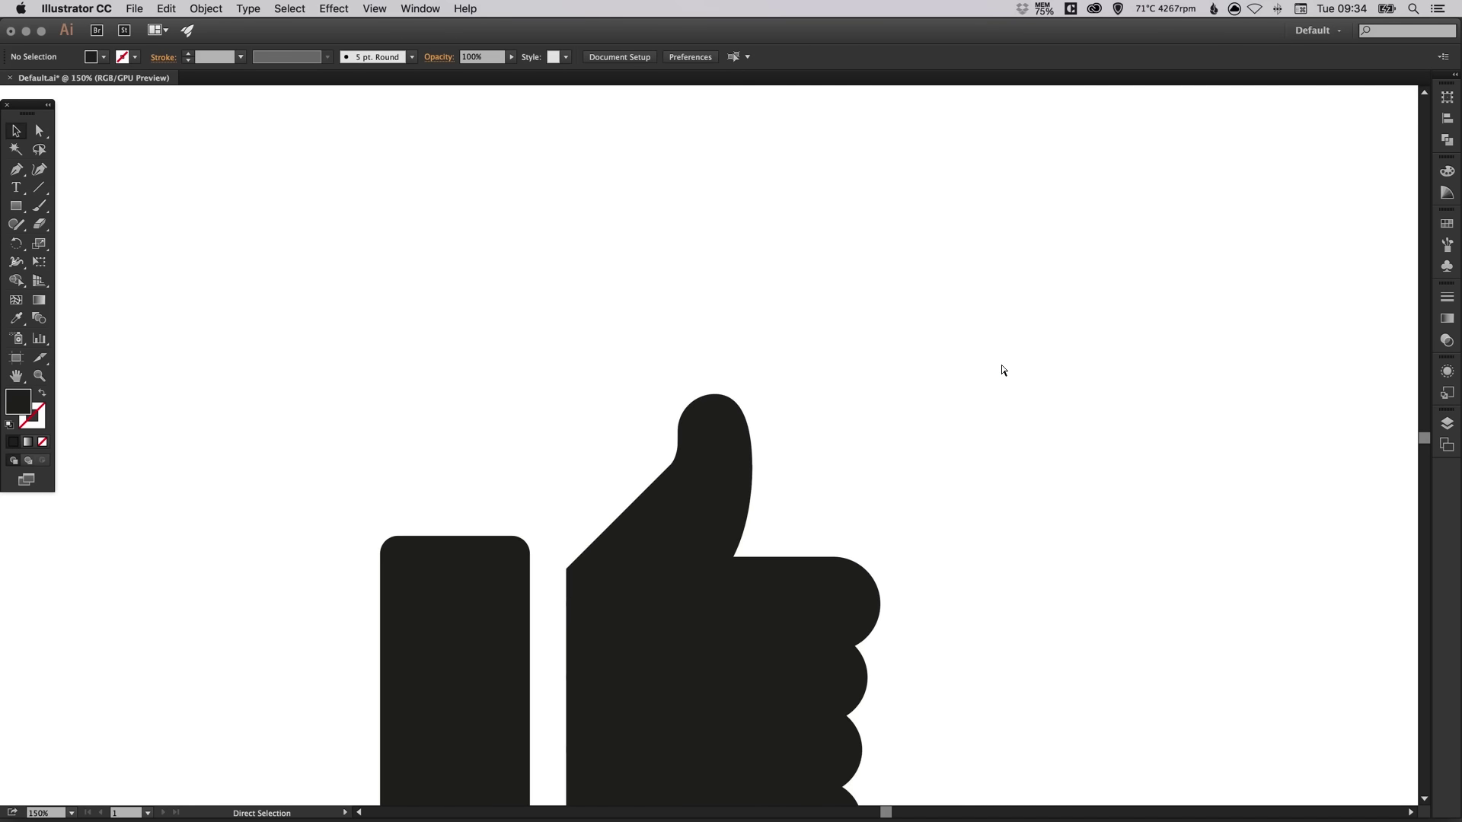
- Zoom in on the thumb and lower the top edge of the rectangle on the hand's left side
key("super+minus")
key("super+minus")
key("space")
left_click_drag(849, 450, 887, 412)
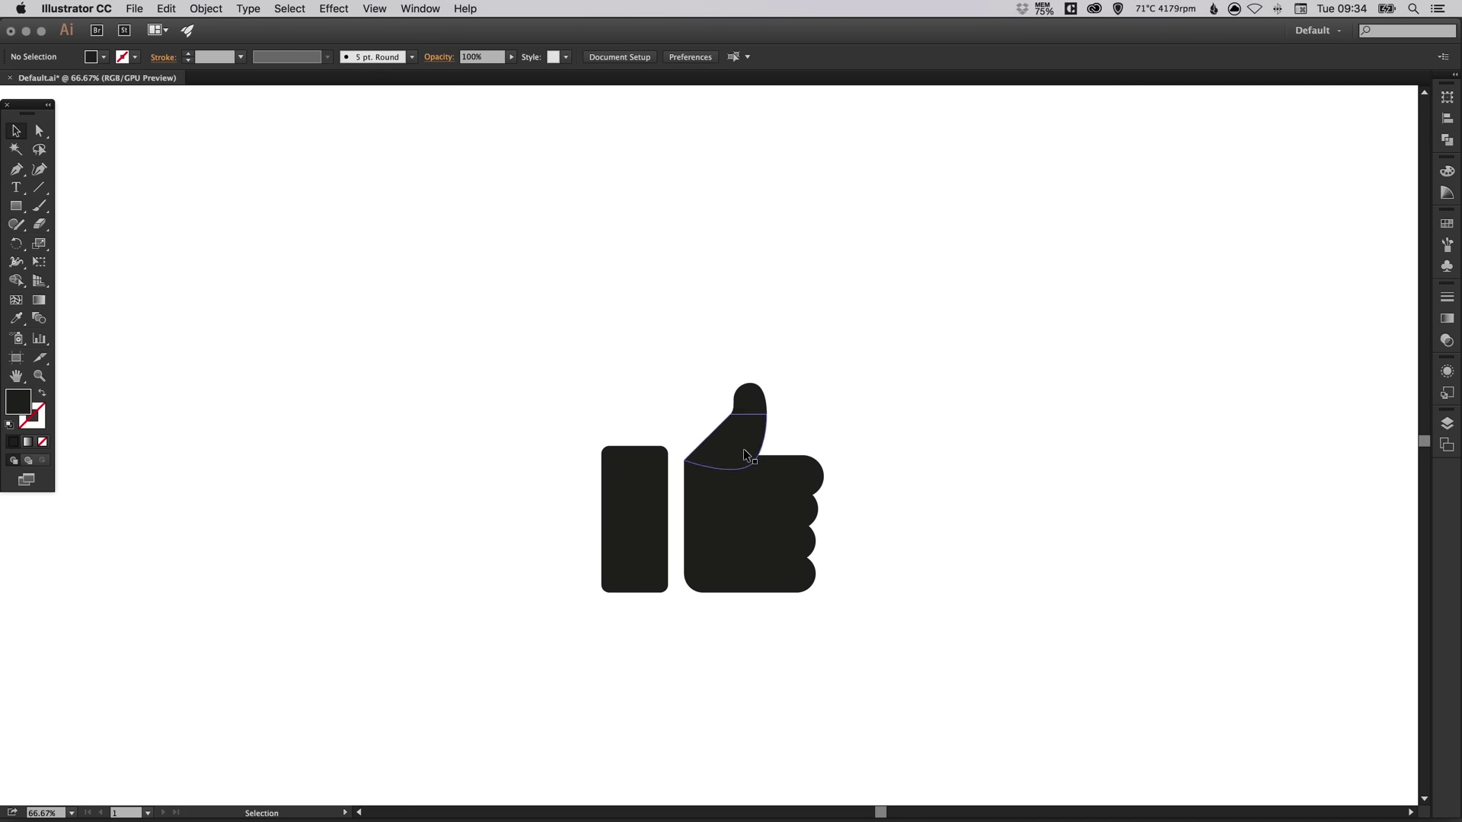
key("super+space")
left_click_drag(630, 353, 838, 561)
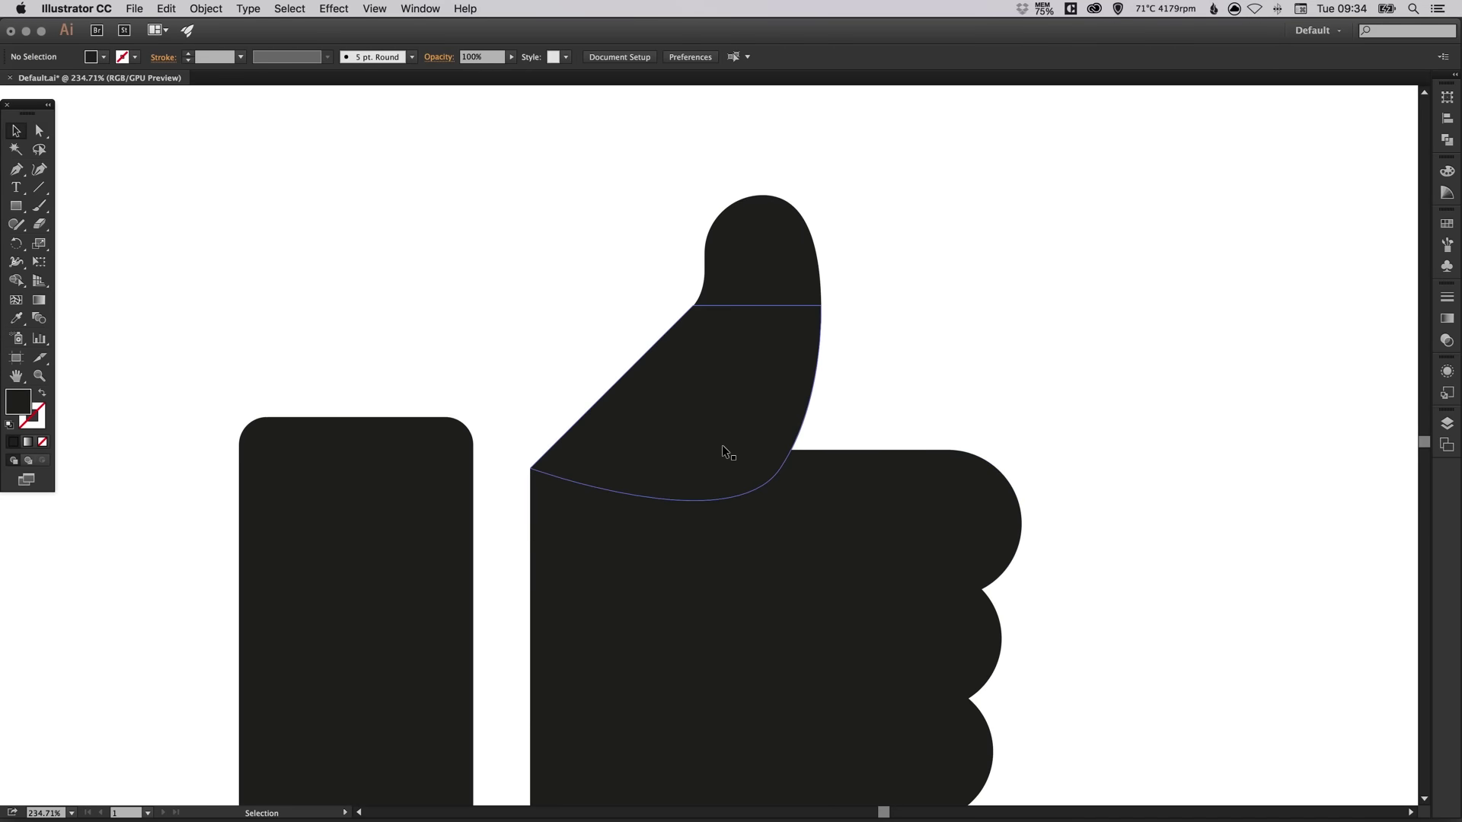
left_click_drag(724, 454, 738, 433)
key("a")
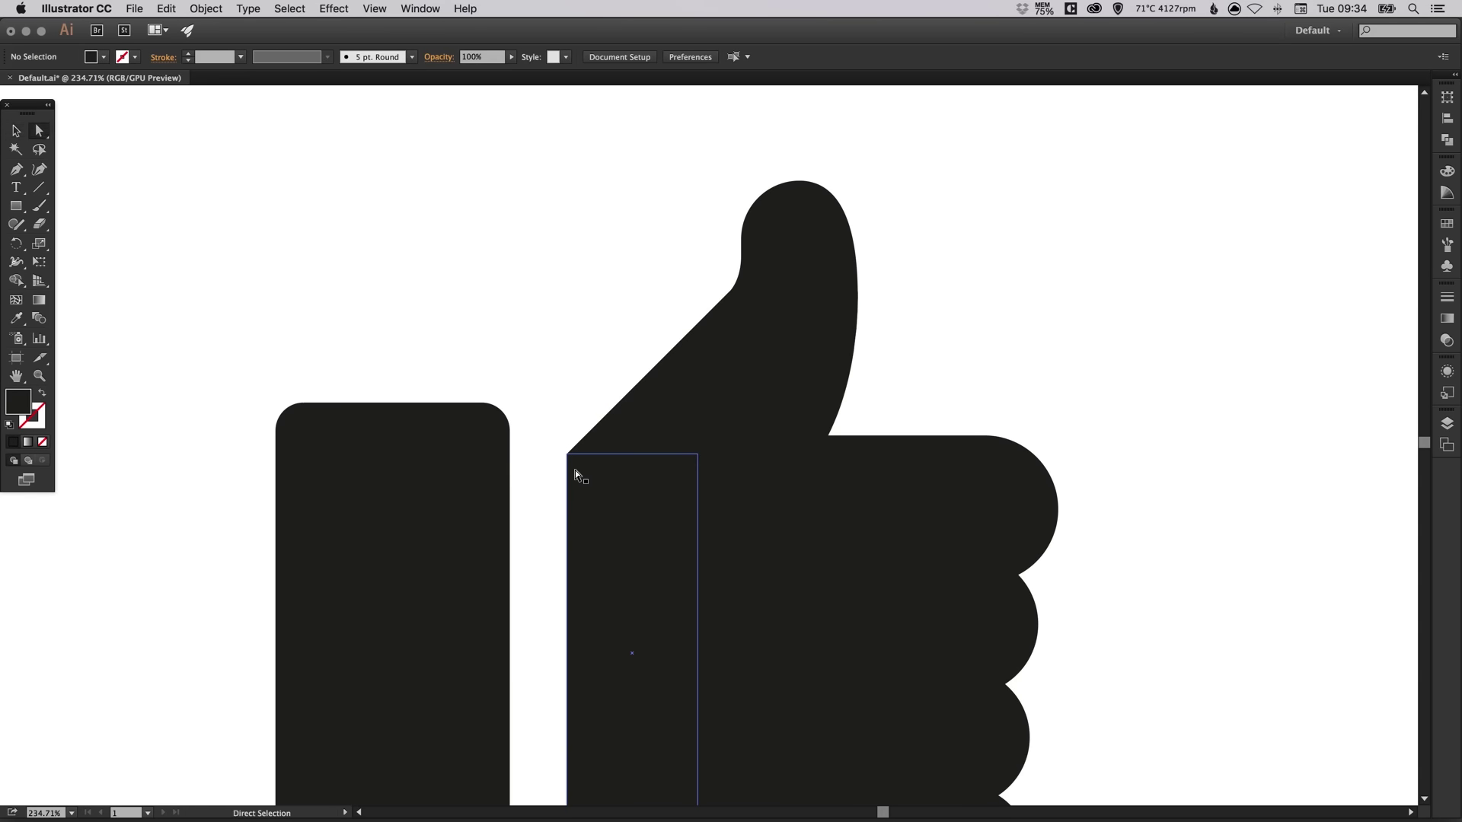
key("v")
left_click(618, 496)
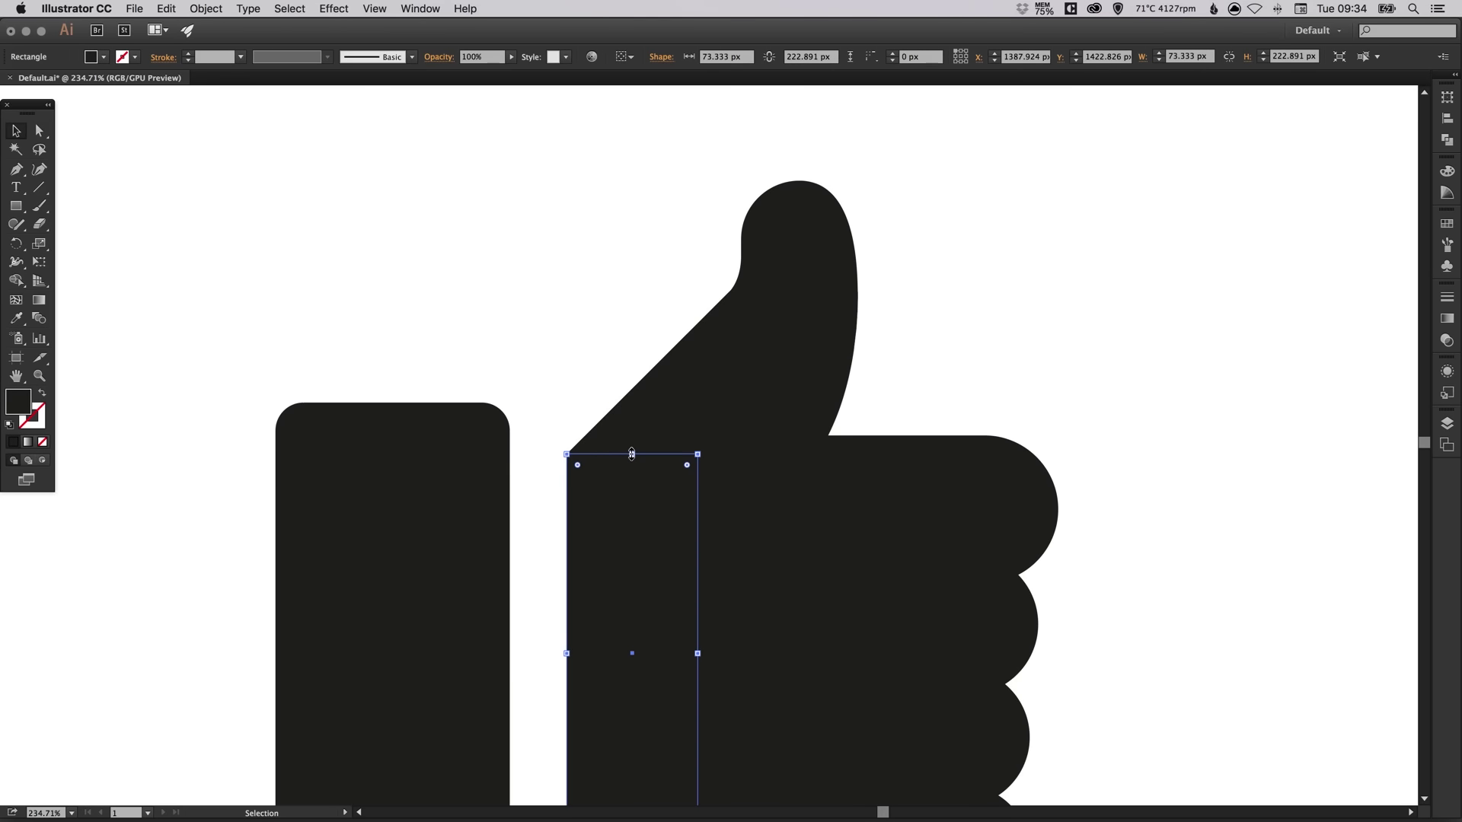
left_click_drag(632, 455, 629, 493)
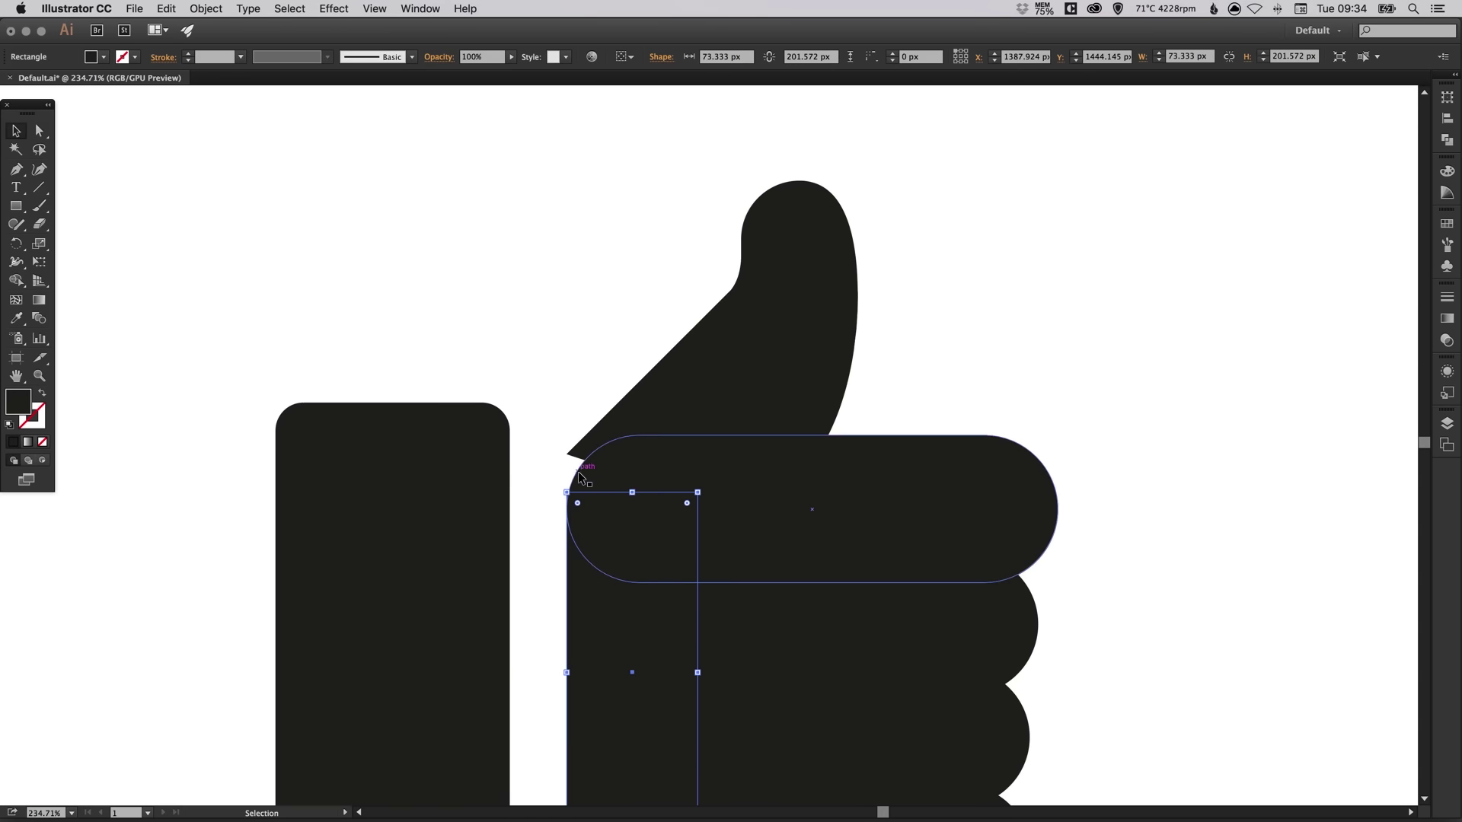
- Pull the thumb edge's notch point down and raise the lower rectangle's top to meet the diagonal
key("a")
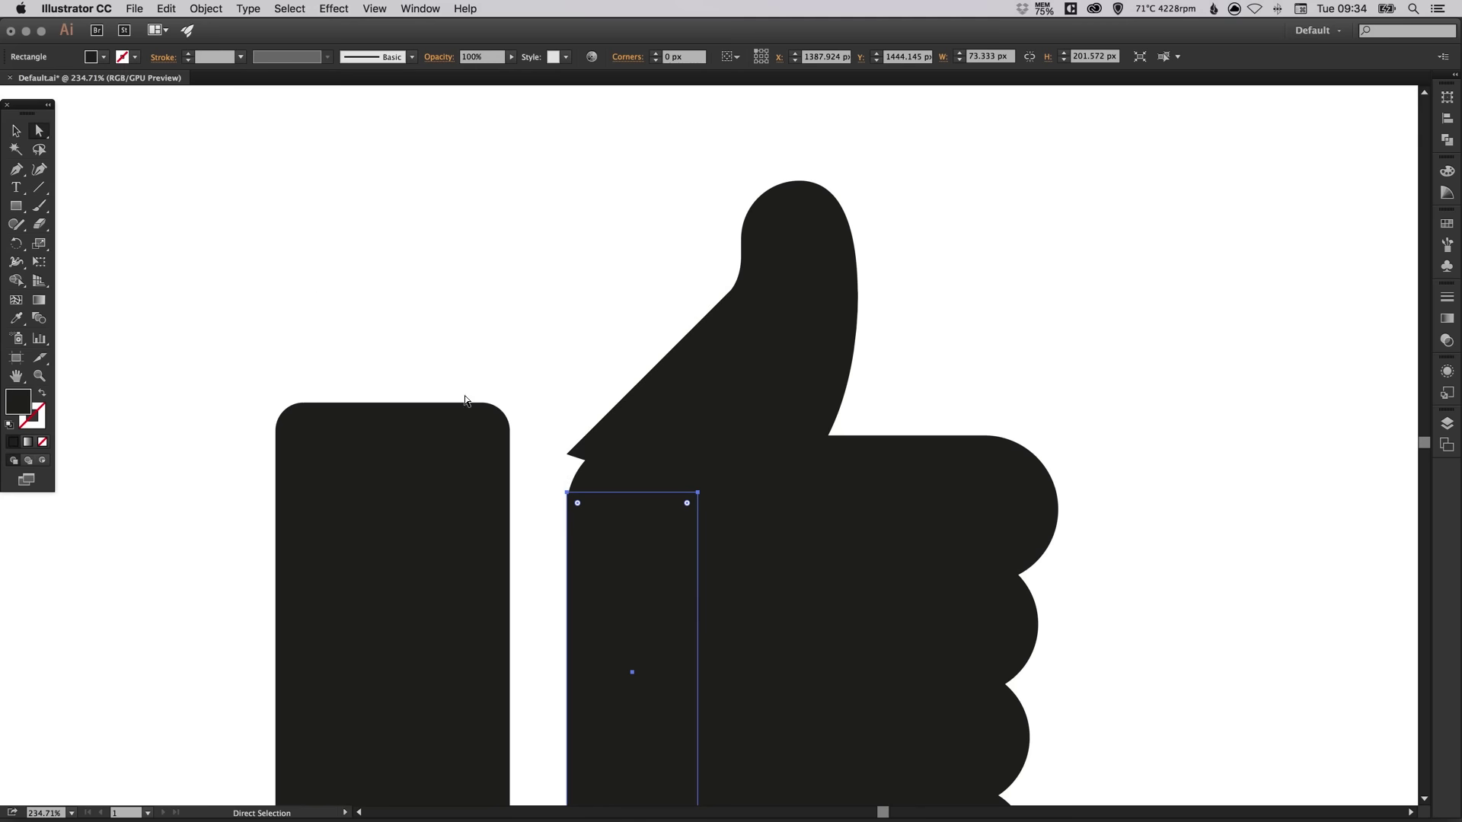
left_click_drag(568, 460, 665, 558)
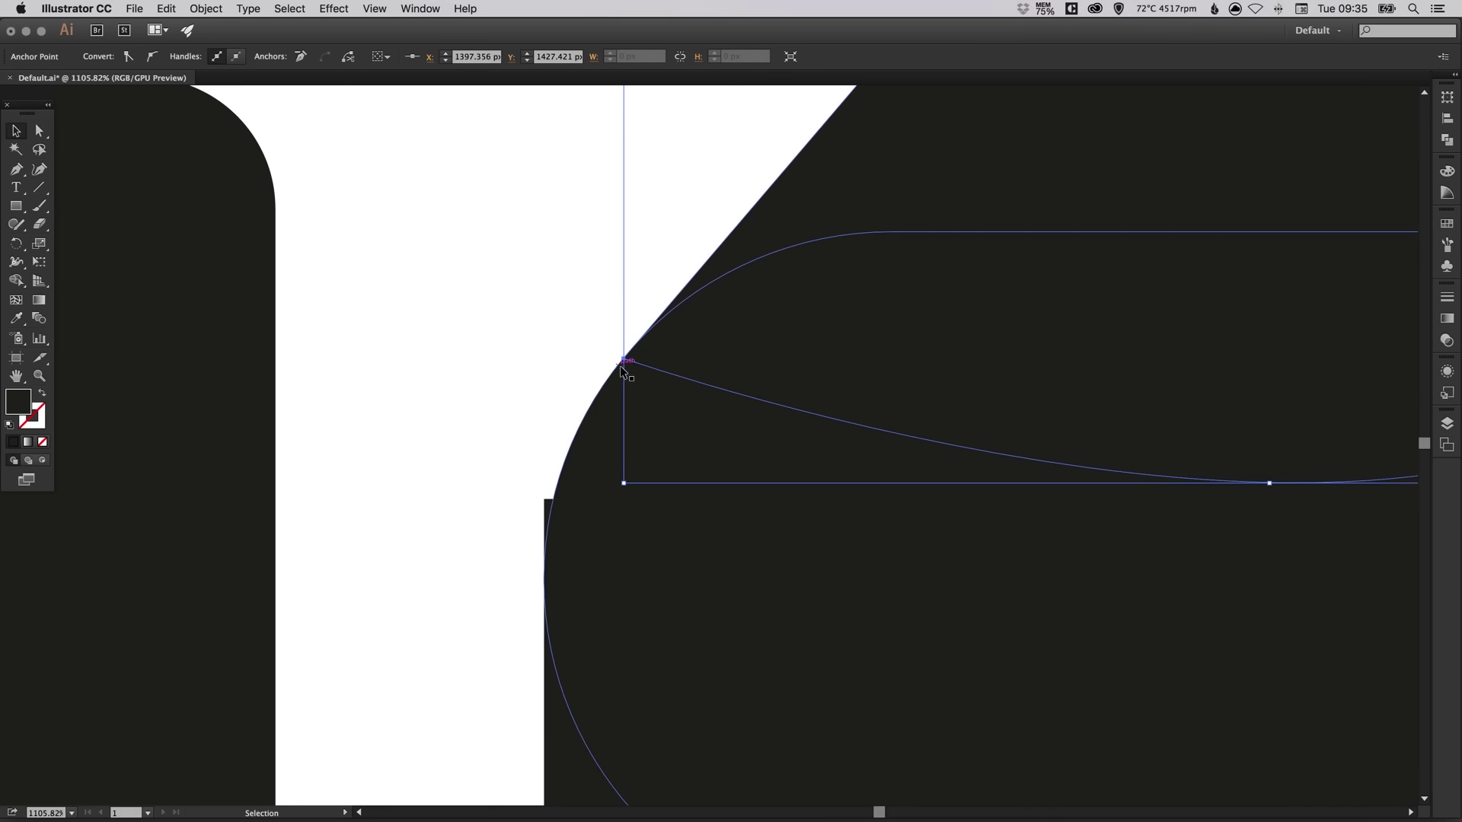
left_click_drag(622, 359, 630, 359)
left_click(579, 536)
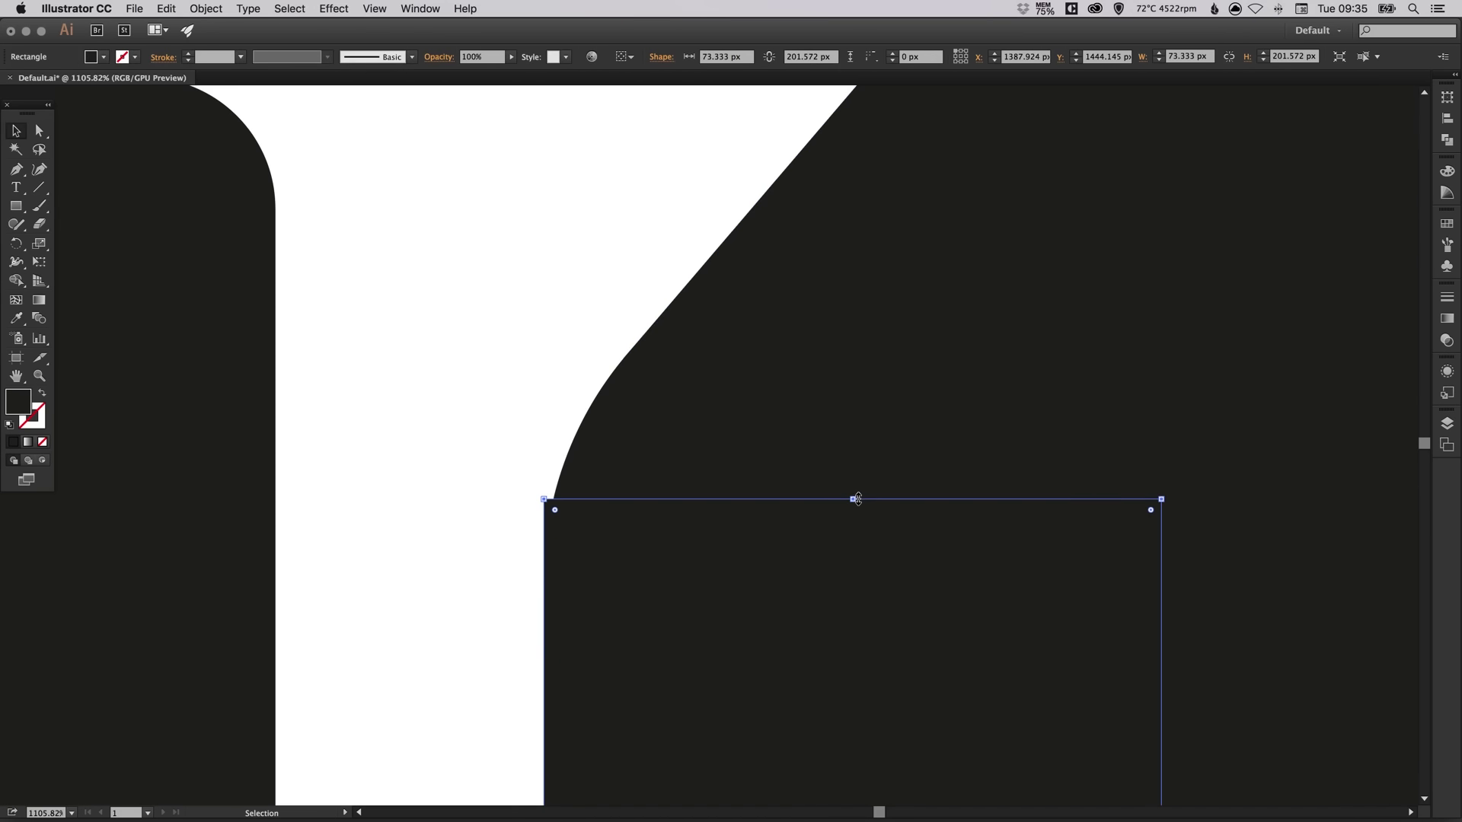
left_click_drag(857, 499, 851, 420)
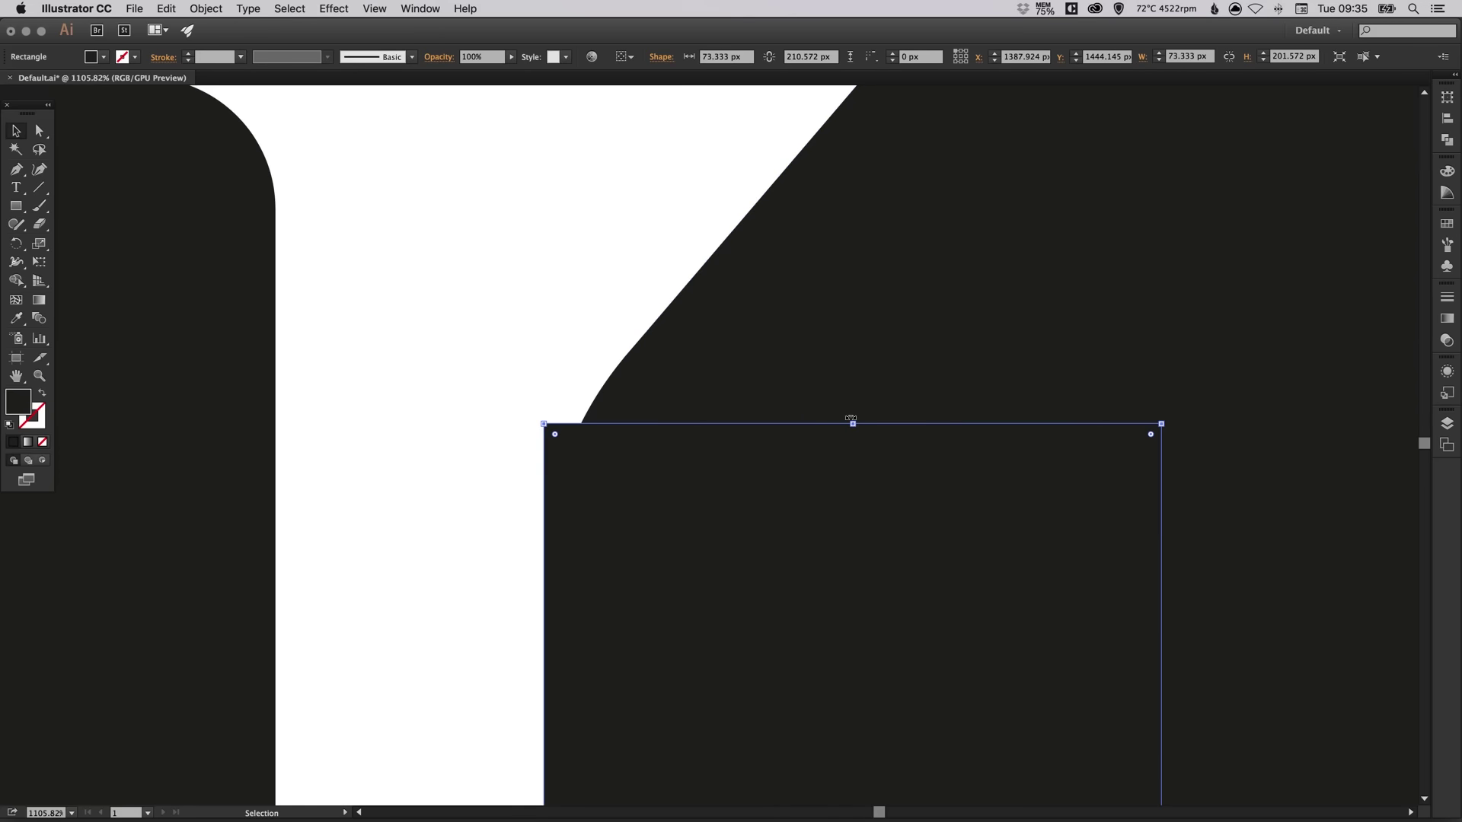
- Snap the curved shape's anchor onto the corner so the edges meet cleanly
key("a")
left_click_drag(626, 358, 545, 423)
key("v")
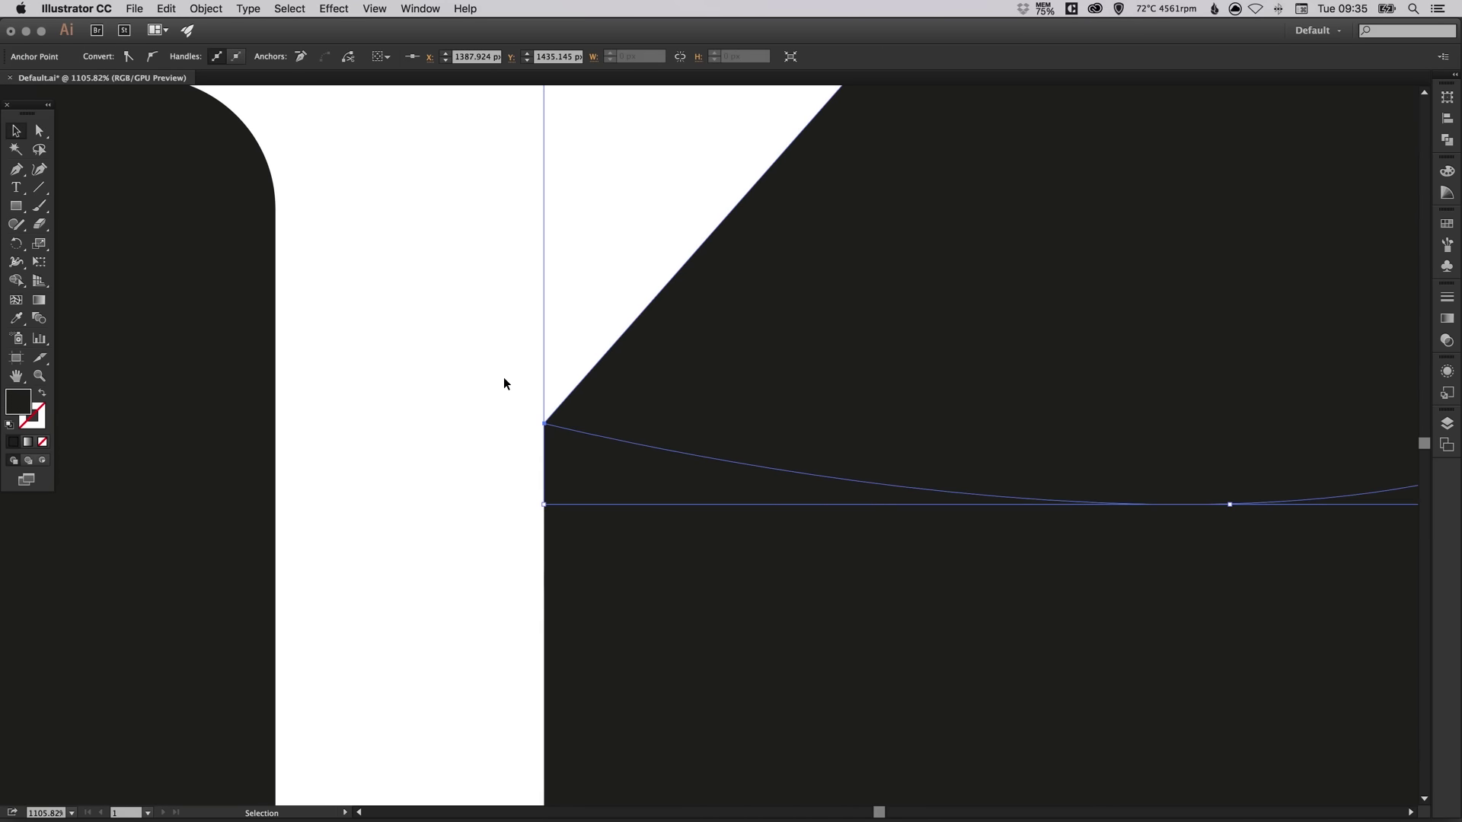
left_click(504, 377)
key("a")
key("super+minus")
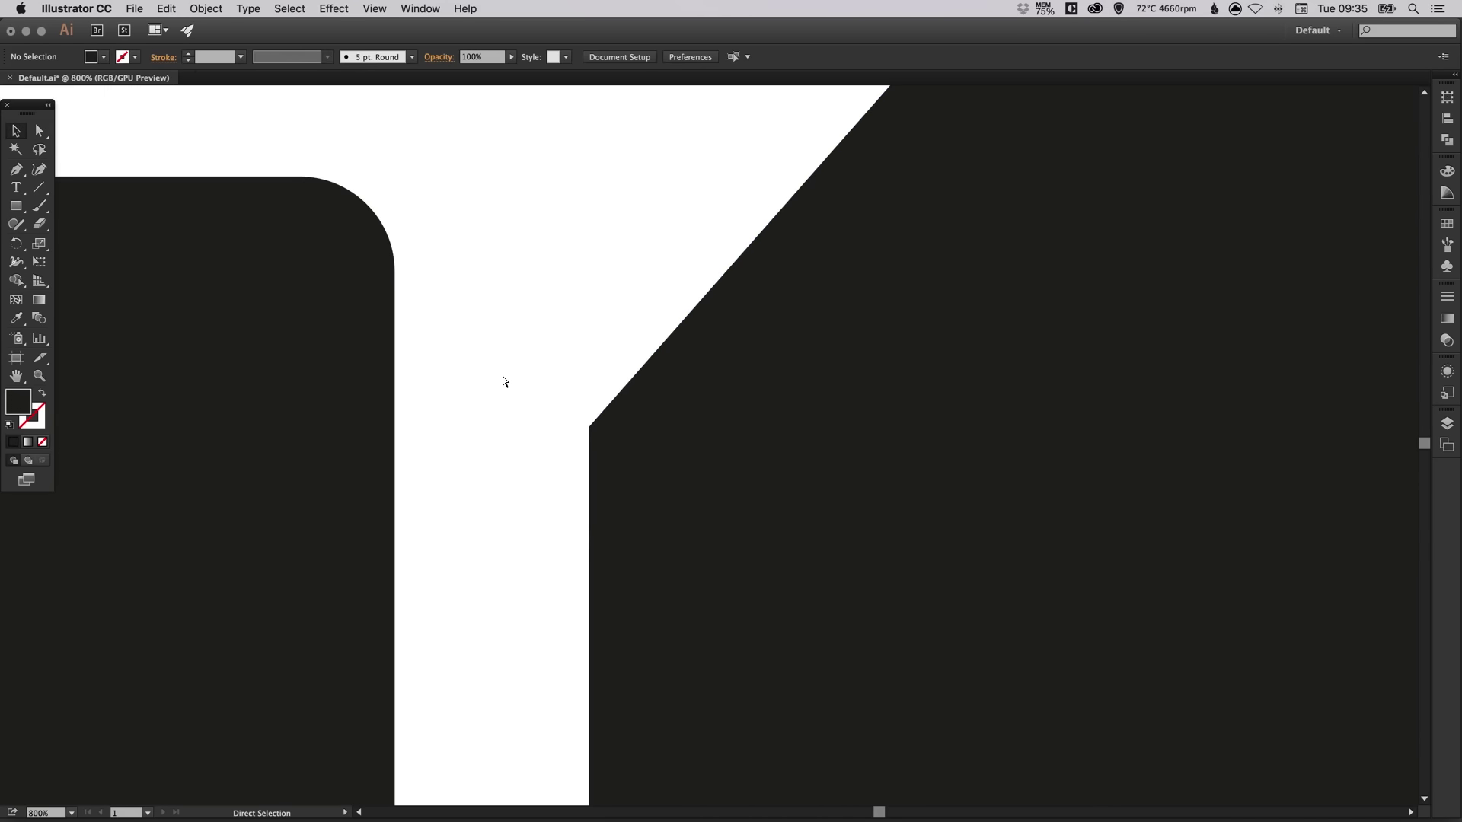
key("super+minus")
key("super+minus")
key("super+minus")
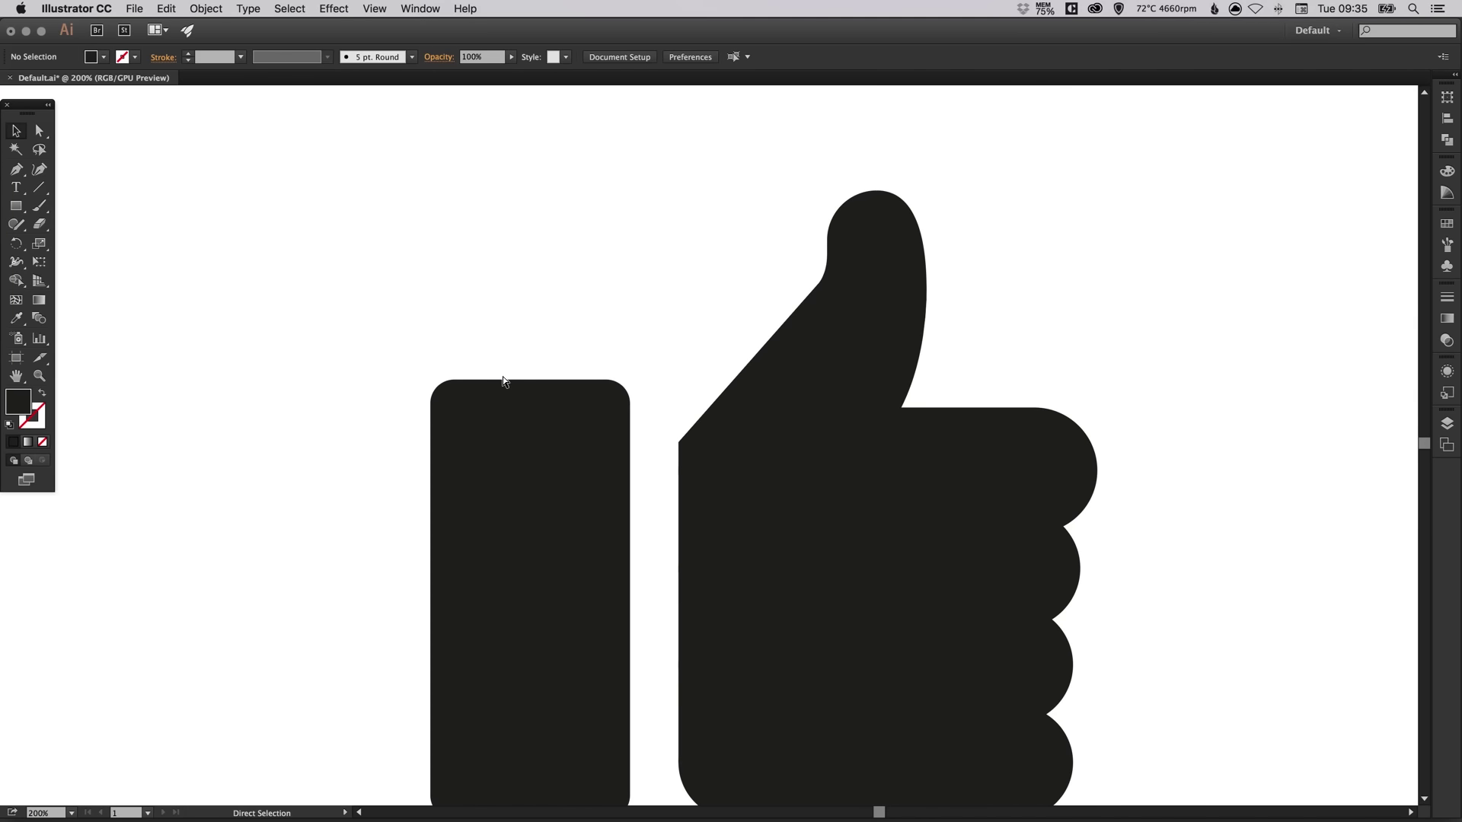
scroll(781, 416, "down", 5)
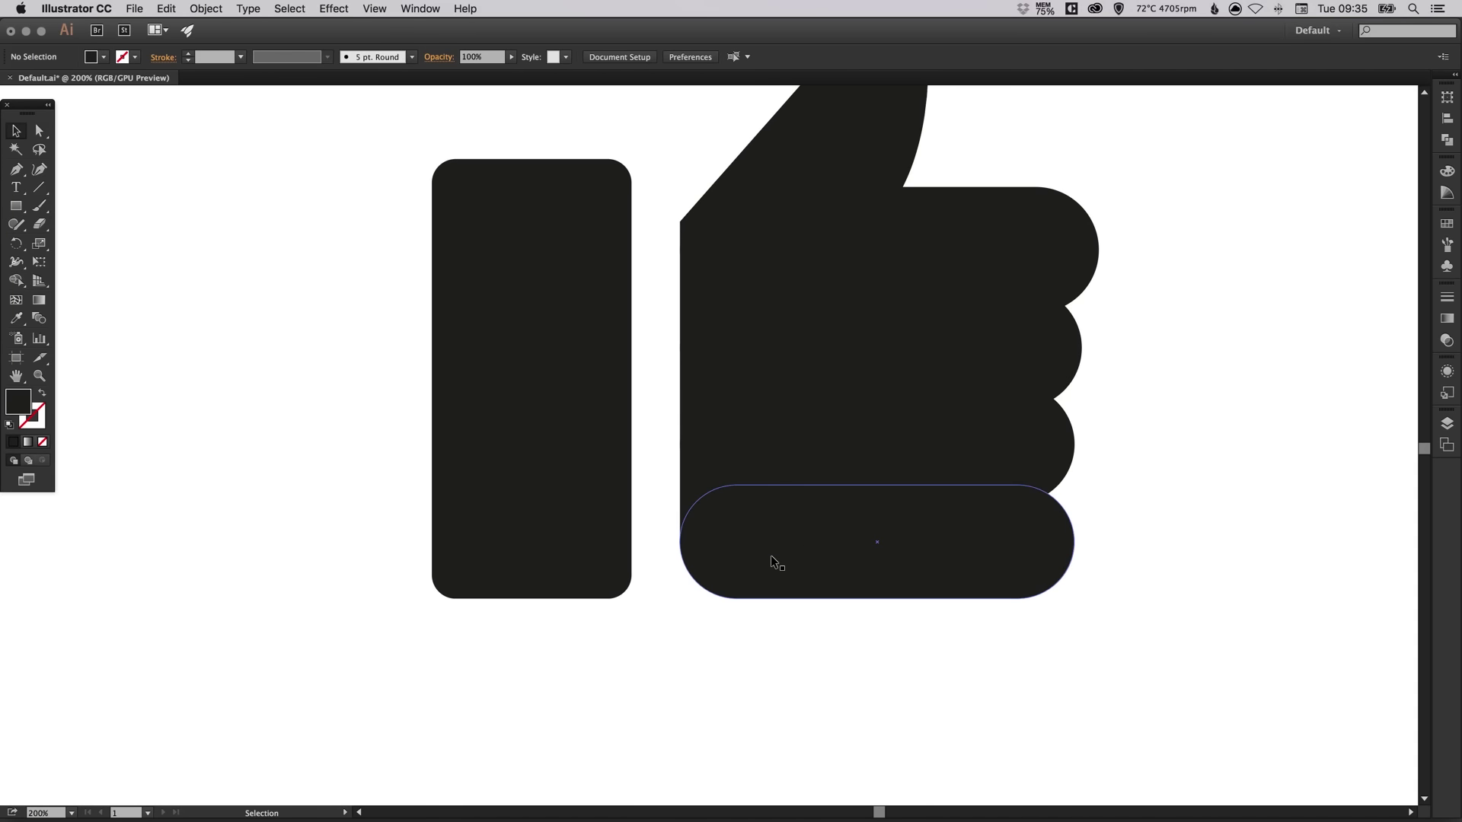
- Draw a small square at the bottom finger's bottom-left corner, reaching its bottom edge
left_click(805, 557)
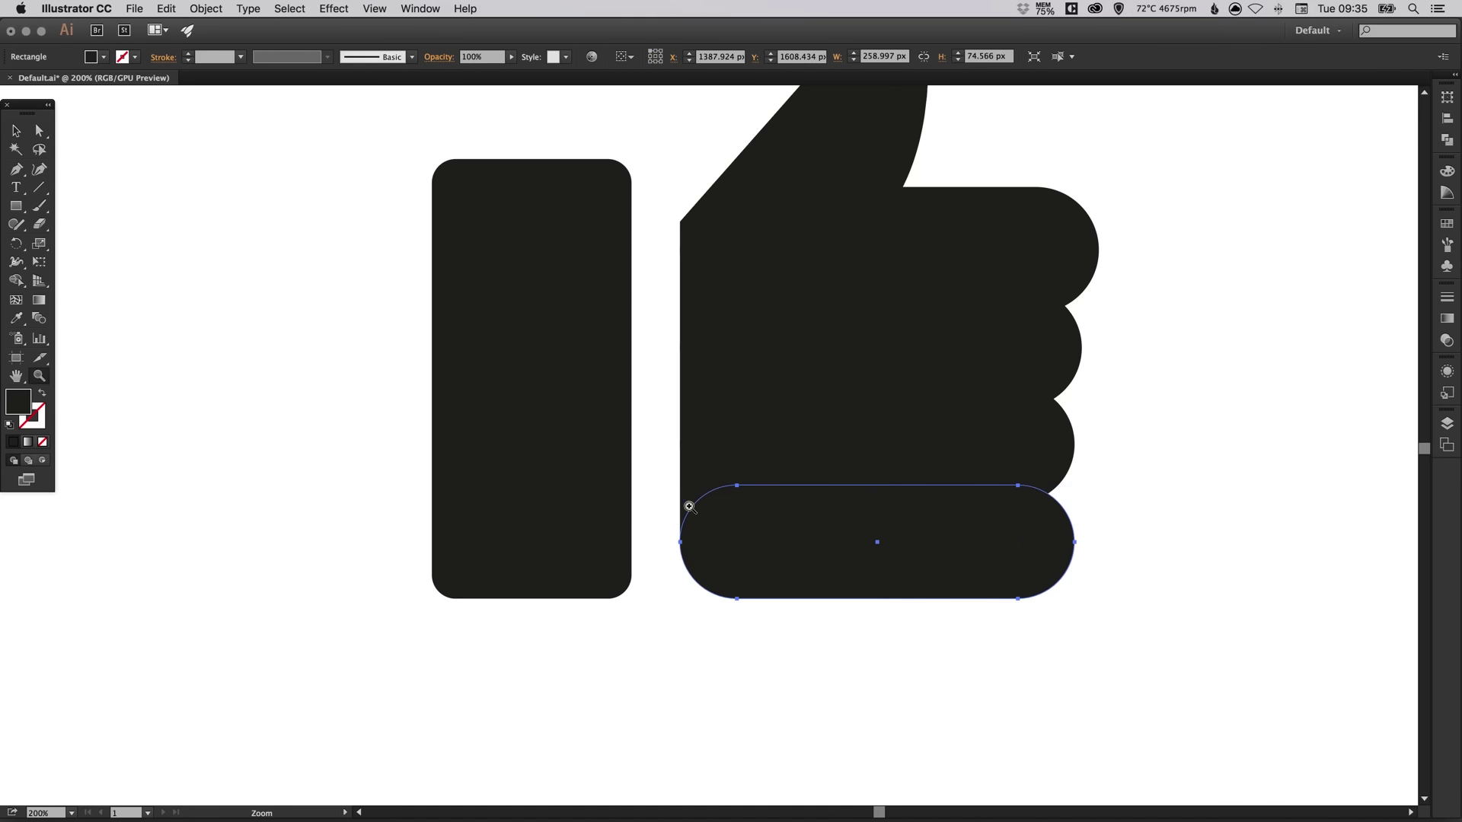
left_click_drag(649, 444, 875, 656)
left_click_drag(718, 541, 709, 546)
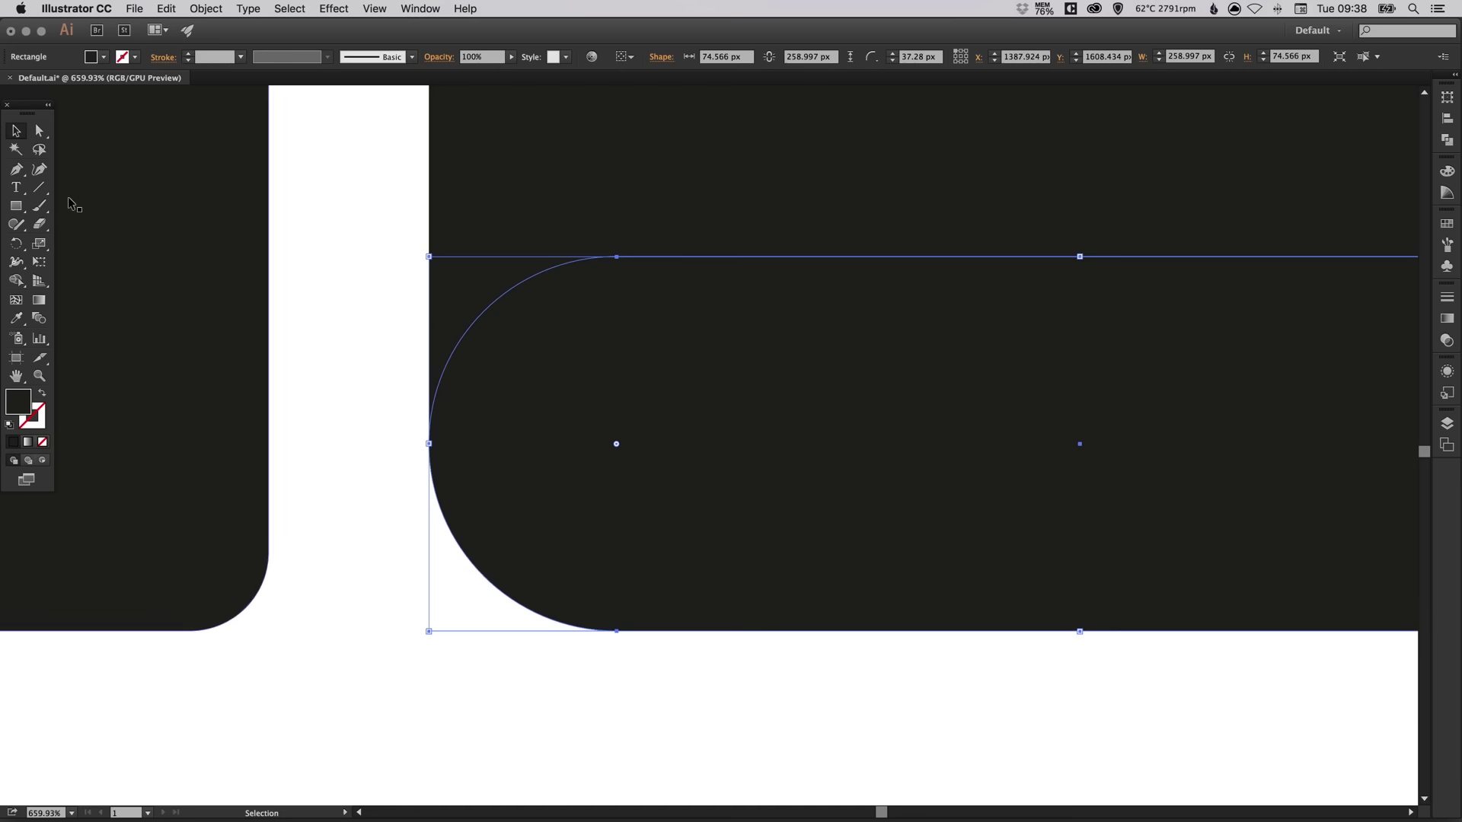
left_click(17, 211)
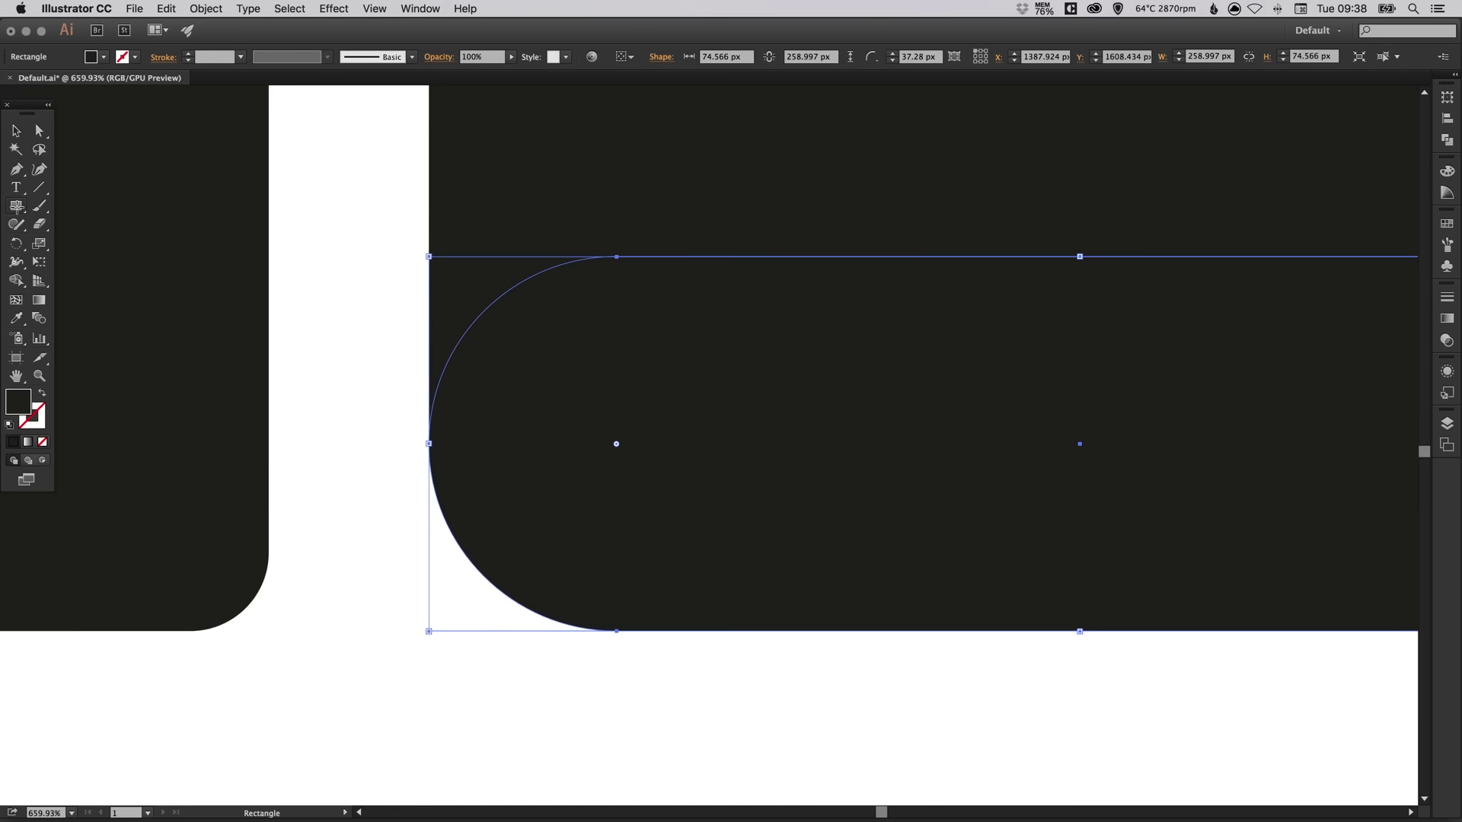
mouse_move(322, 366)
left_mouse_down()
mouse_move(466, 539)
mouse_move(499, 542)
left_mouse_up()
key("v")
left_click_drag(360, 416, 467, 455)
left_click_drag(516, 581, 515, 631)
- Widen the box to about 71.6 px, round its corners to 17 px, and stretch its top upward
left_click_drag(606, 517, 789, 517)
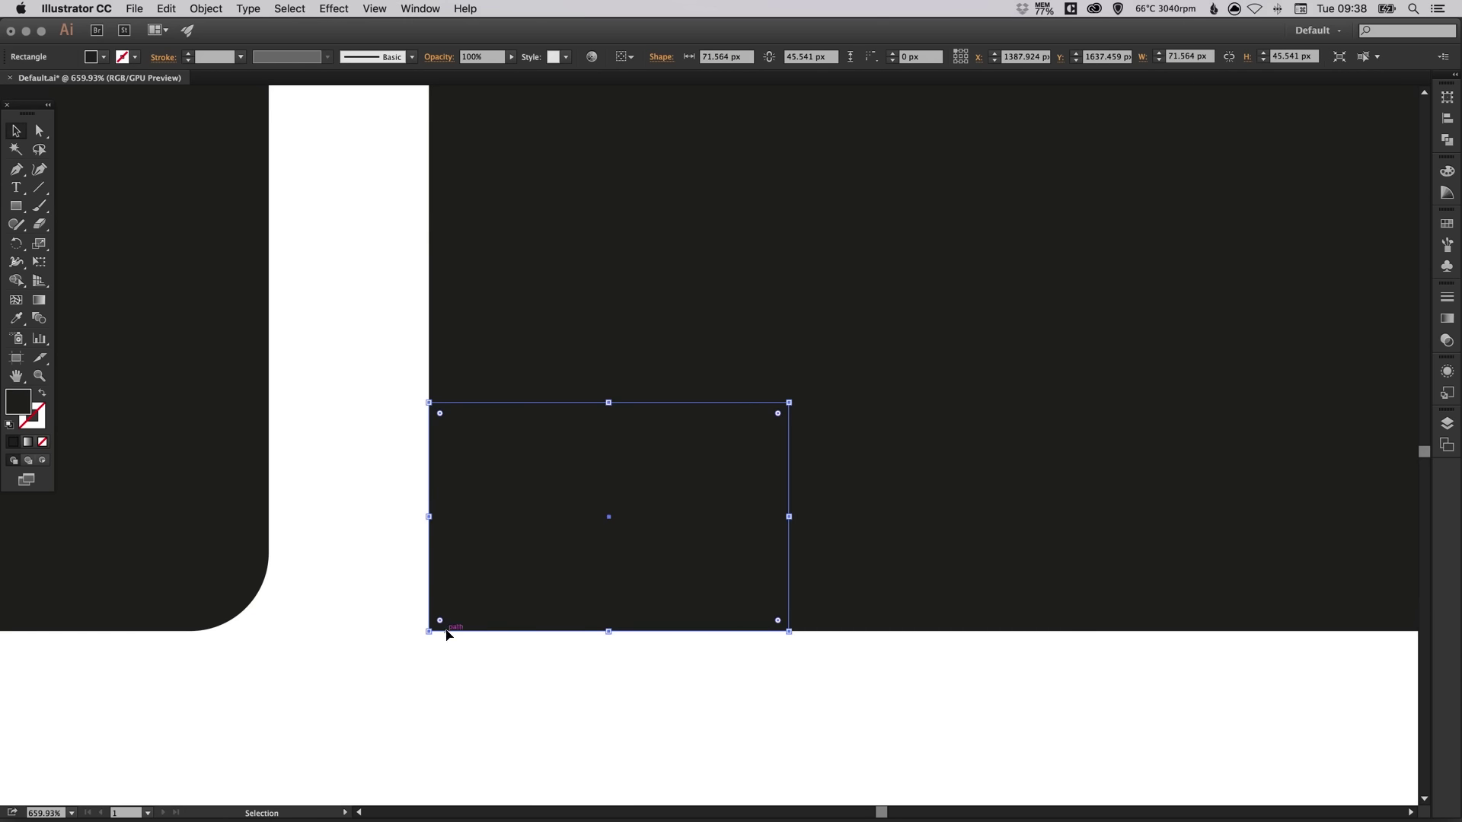
left_click_drag(443, 623, 513, 545)
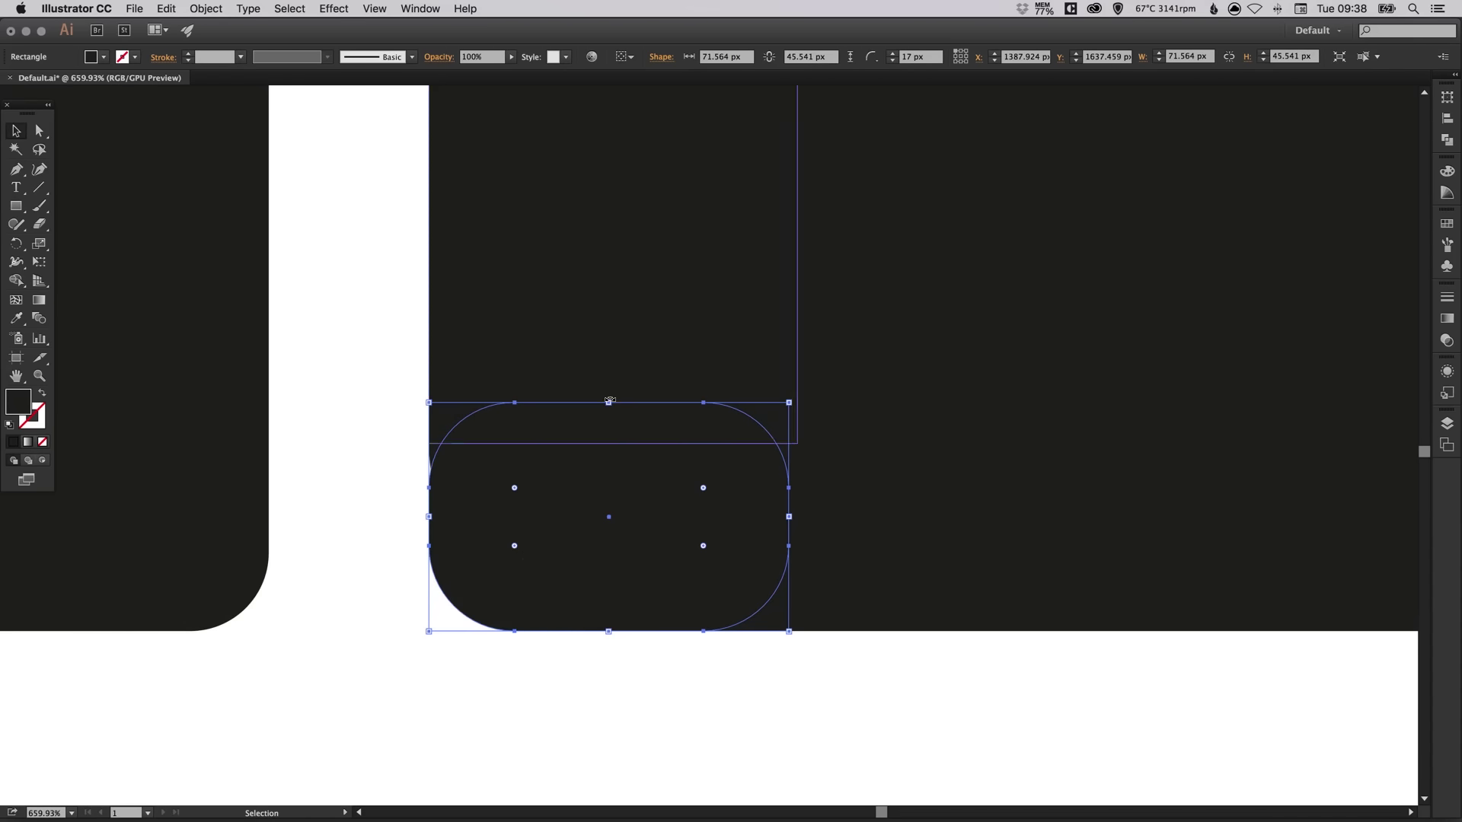
left_click_drag(608, 401, 609, 90)
left_click(682, 687)
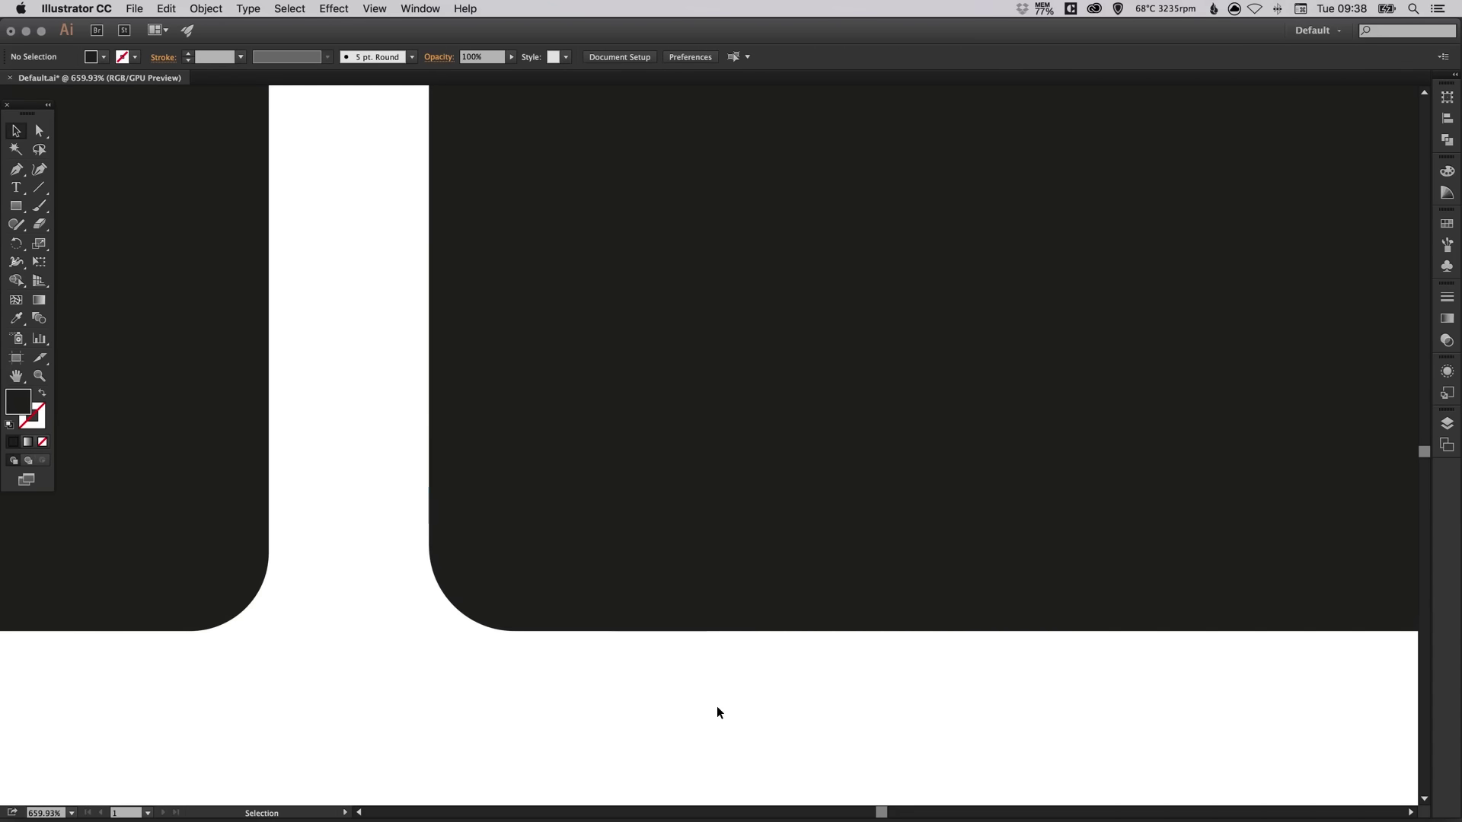
key("super+minus")
key("super+minus")
key("super+y")
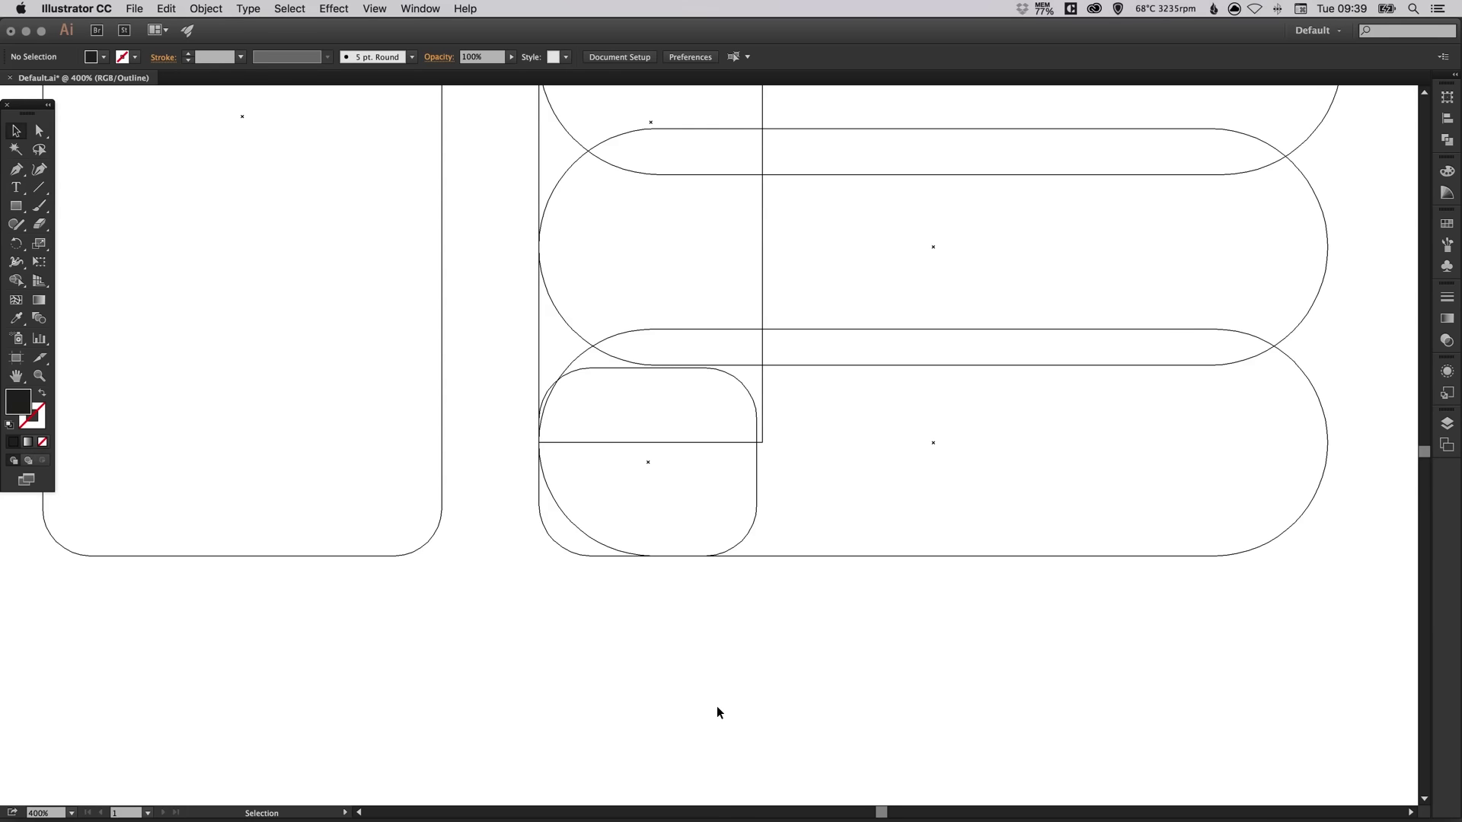
left_click_drag(762, 428, 677, 601)
key("super+minus")
scroll(689, 548, "up", 4)
key("super+minus")
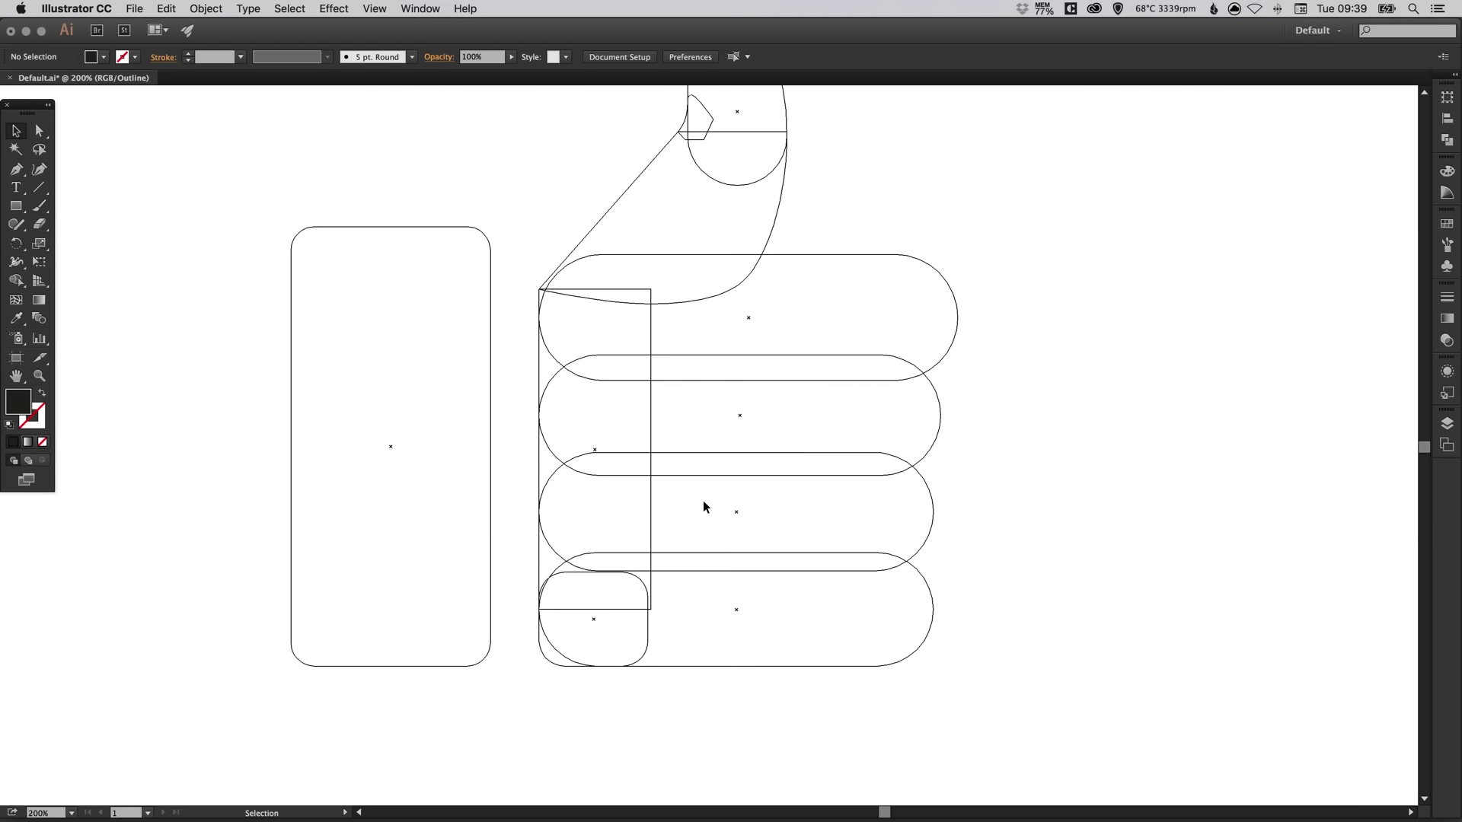
left_click_drag(704, 506, 754, 560)
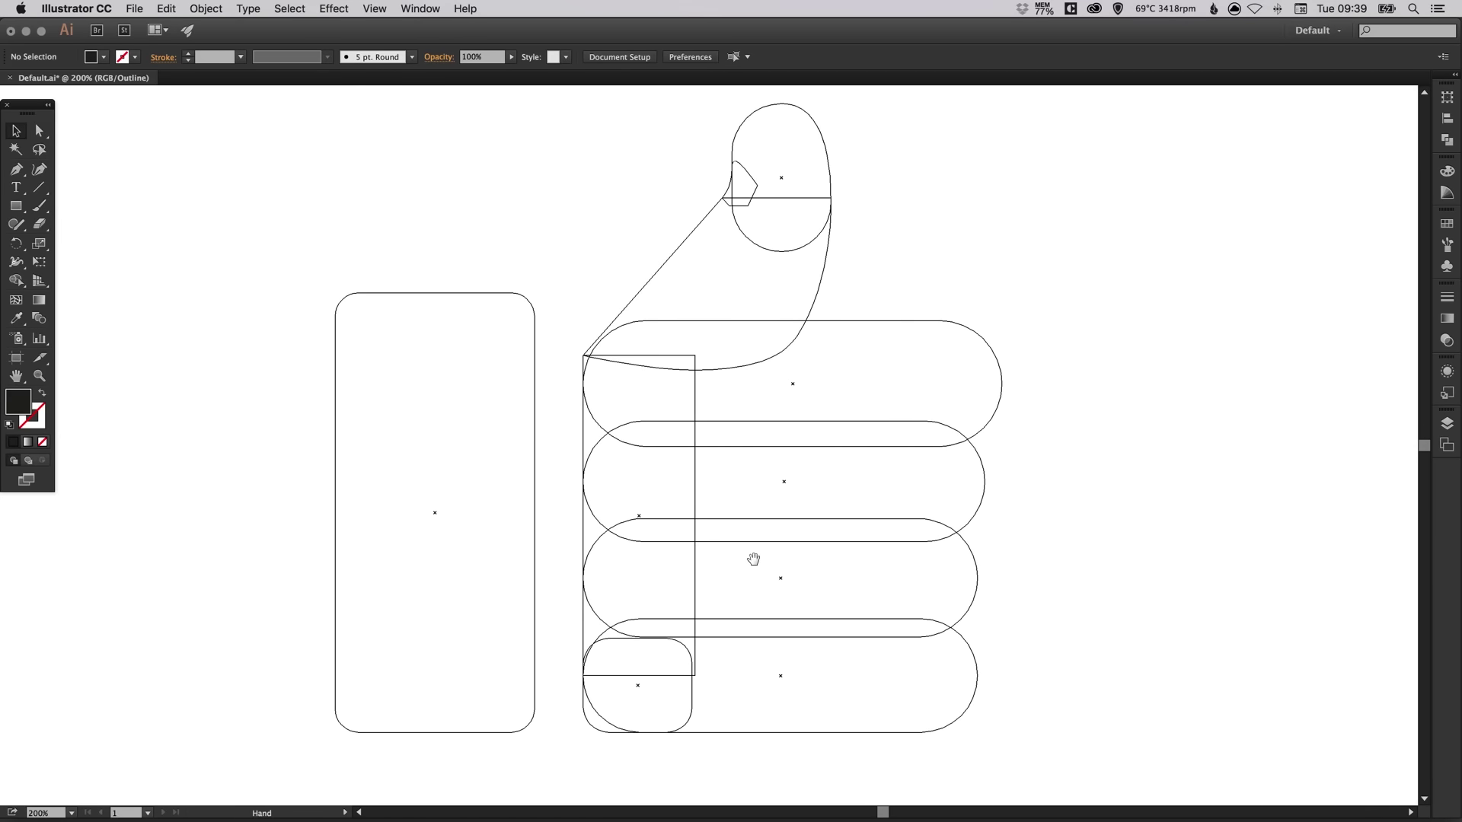
key("super+y")
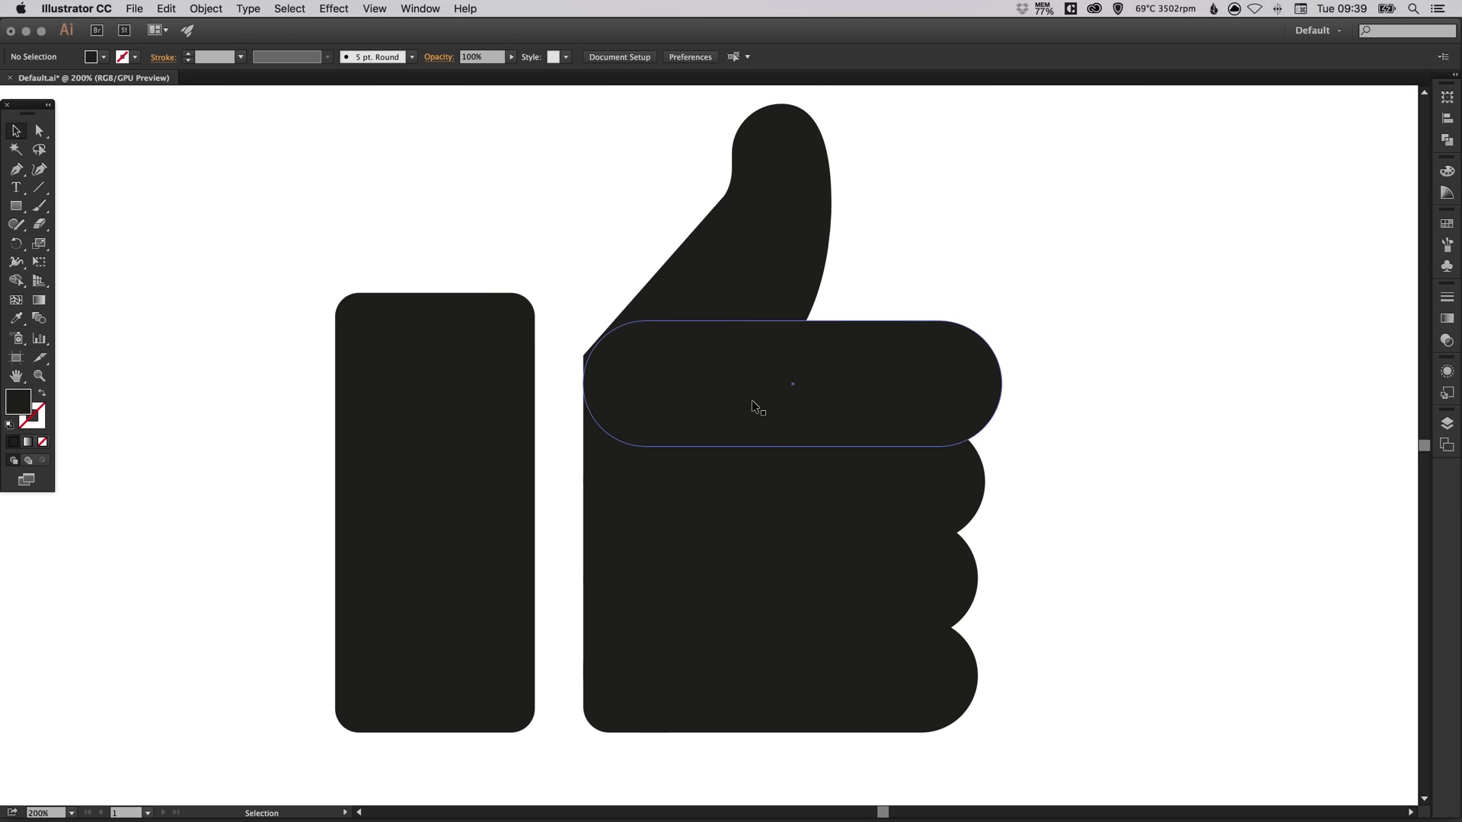
key("super+minus")
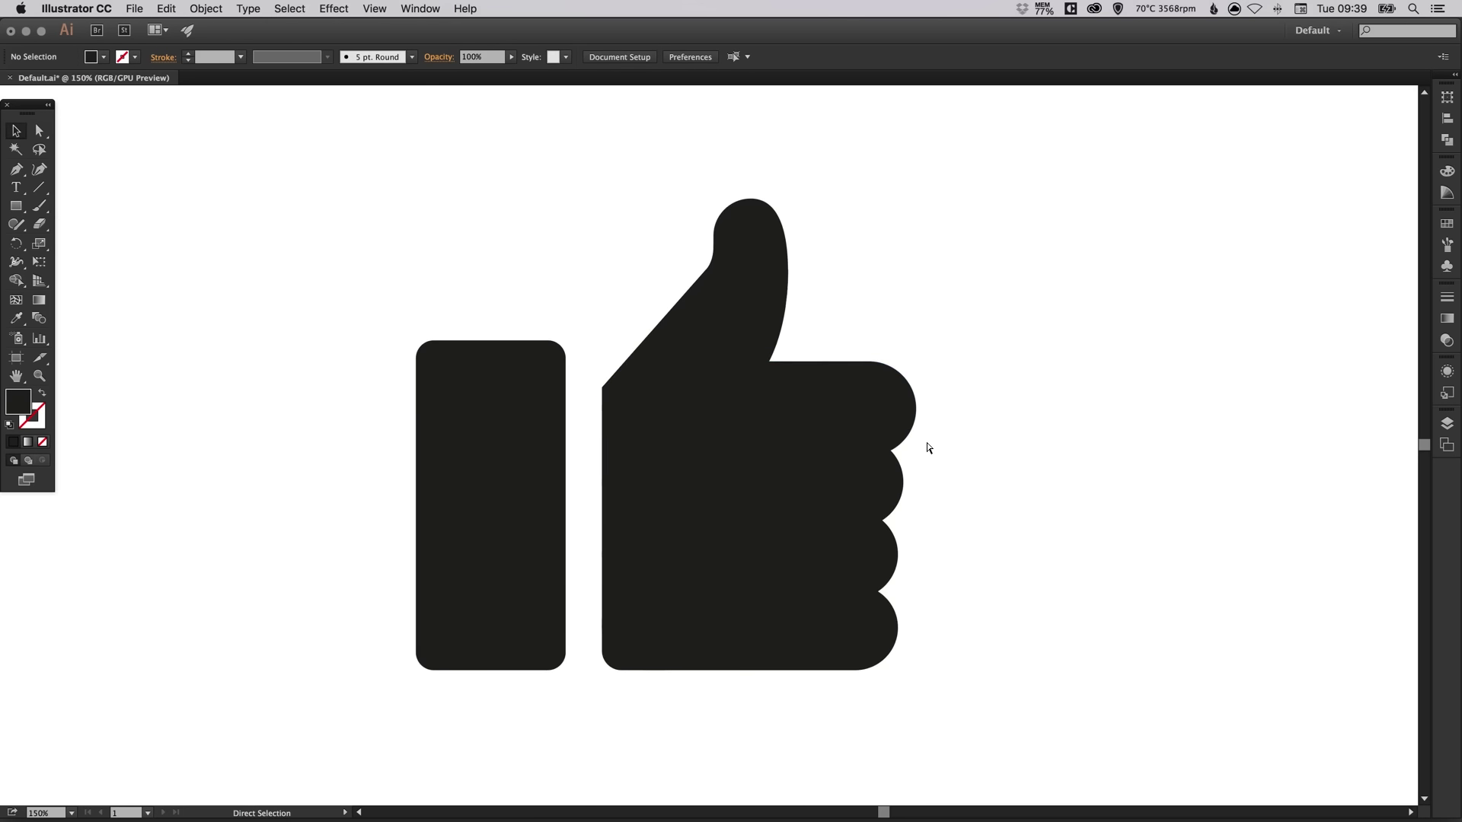
- Move the thumb-base corner anchor up and right, and pull the hand's corner anchor slightly down
key("z")
left_click_drag(604, 393, 656, 335)
key("v")
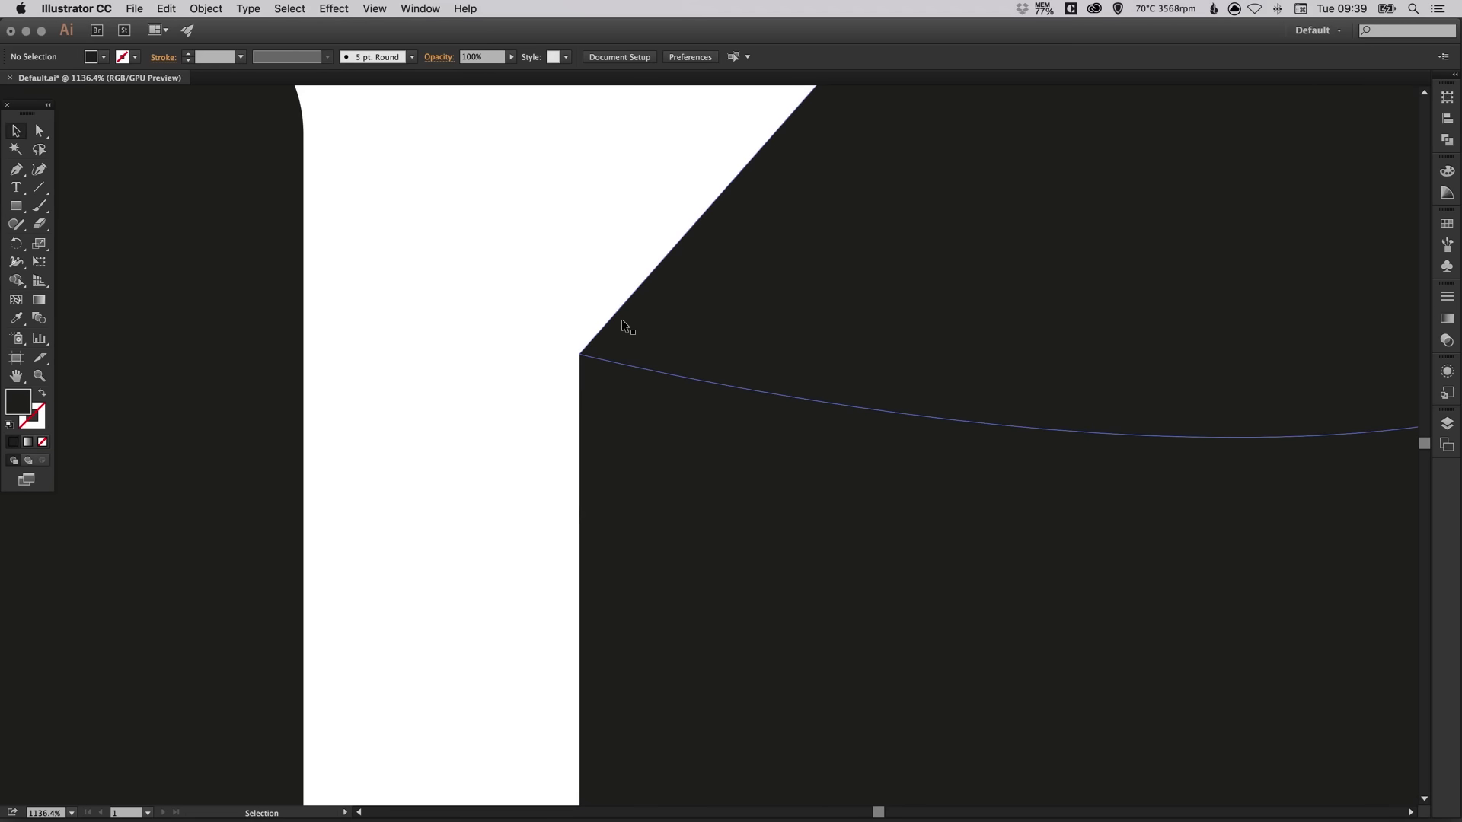
key("a")
left_click(581, 354)
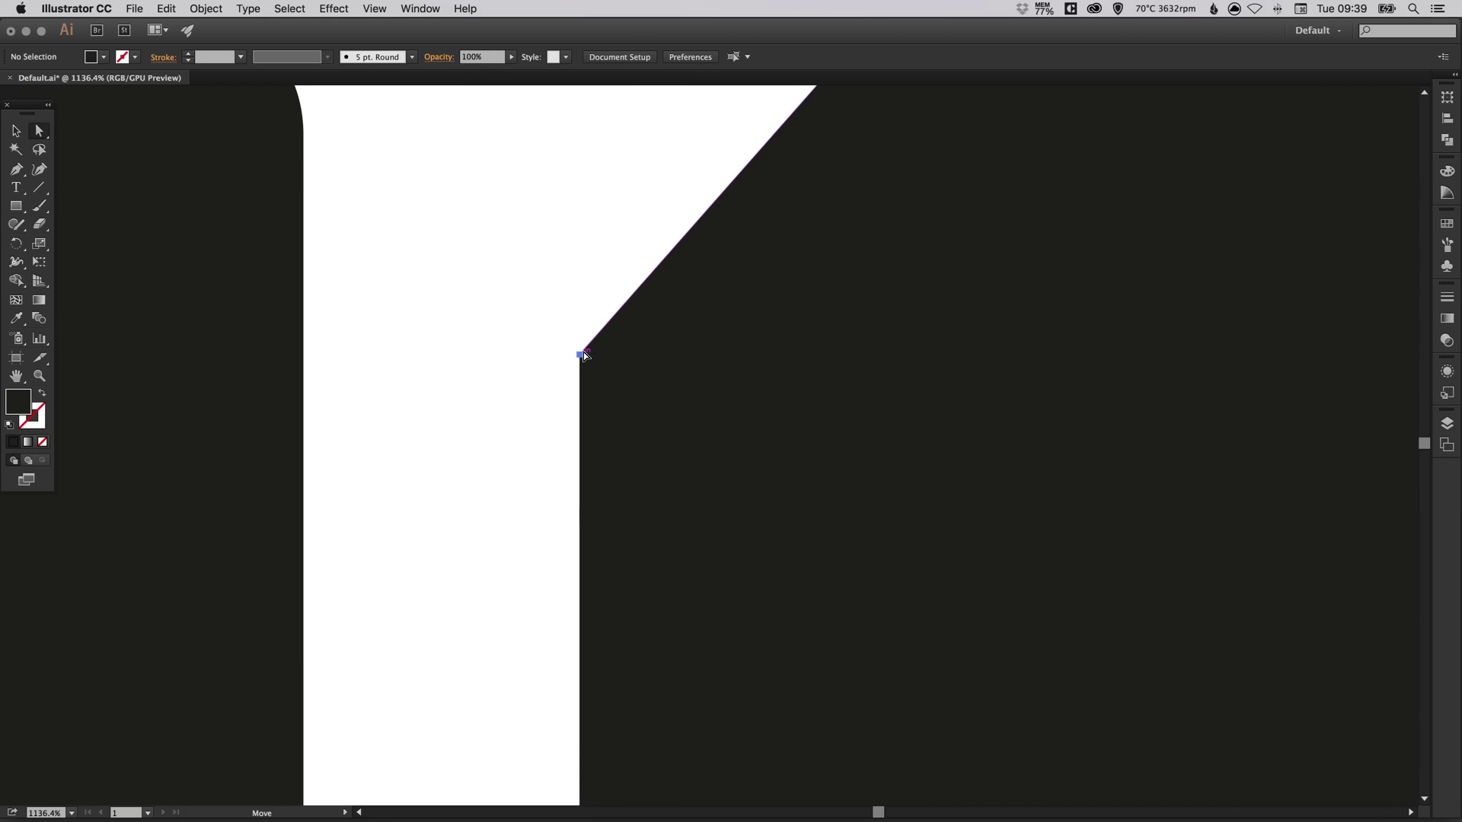
left_click_drag(580, 354, 606, 333)
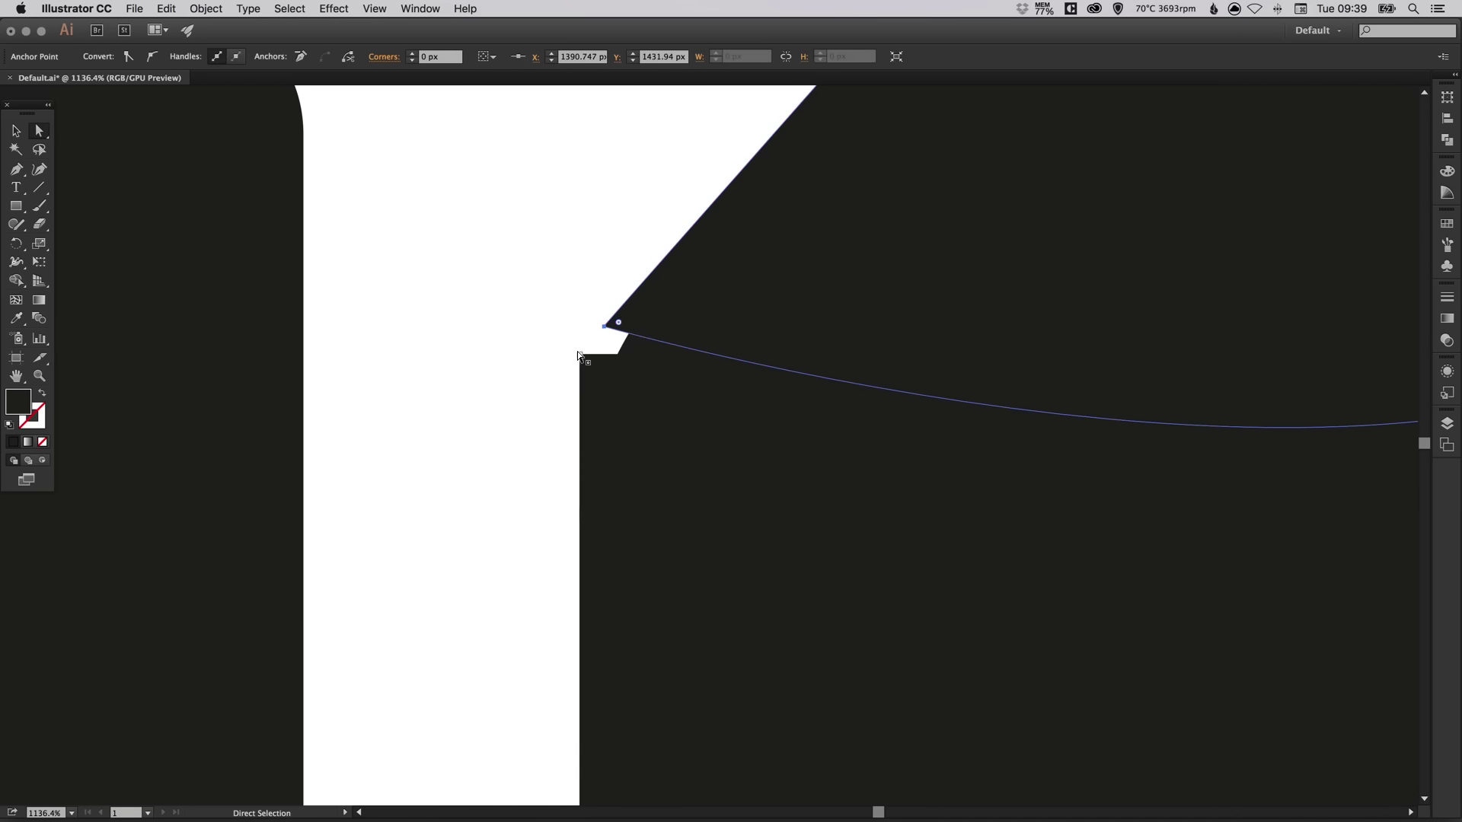
left_click_drag(579, 355, 580, 375)
- Zoom in on the notch and start a Pen path from its upper corner down the hand's left edge
key("super+shift+a")
key("z")
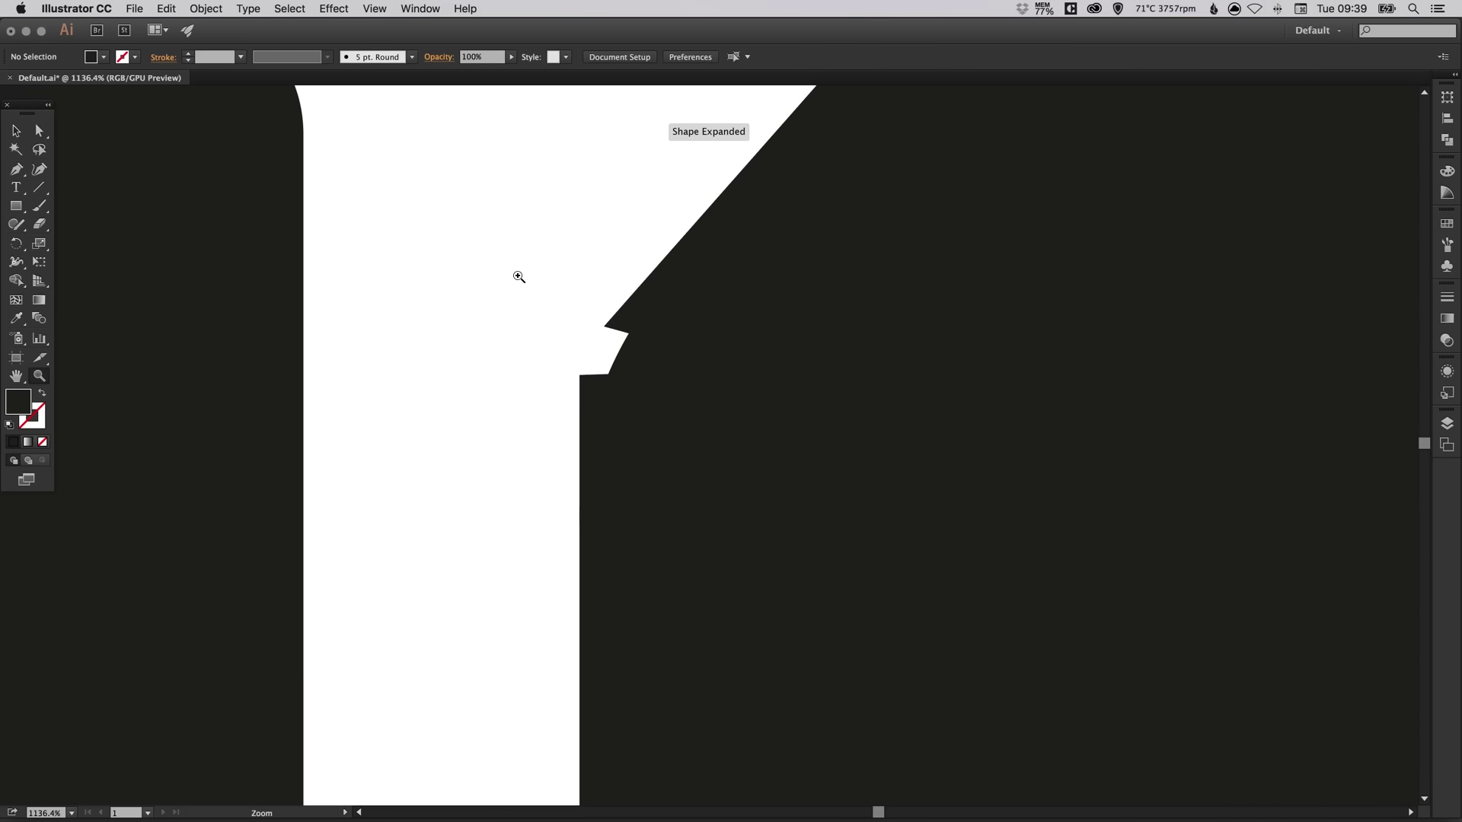
left_click_drag(518, 276, 737, 509)
key("v")
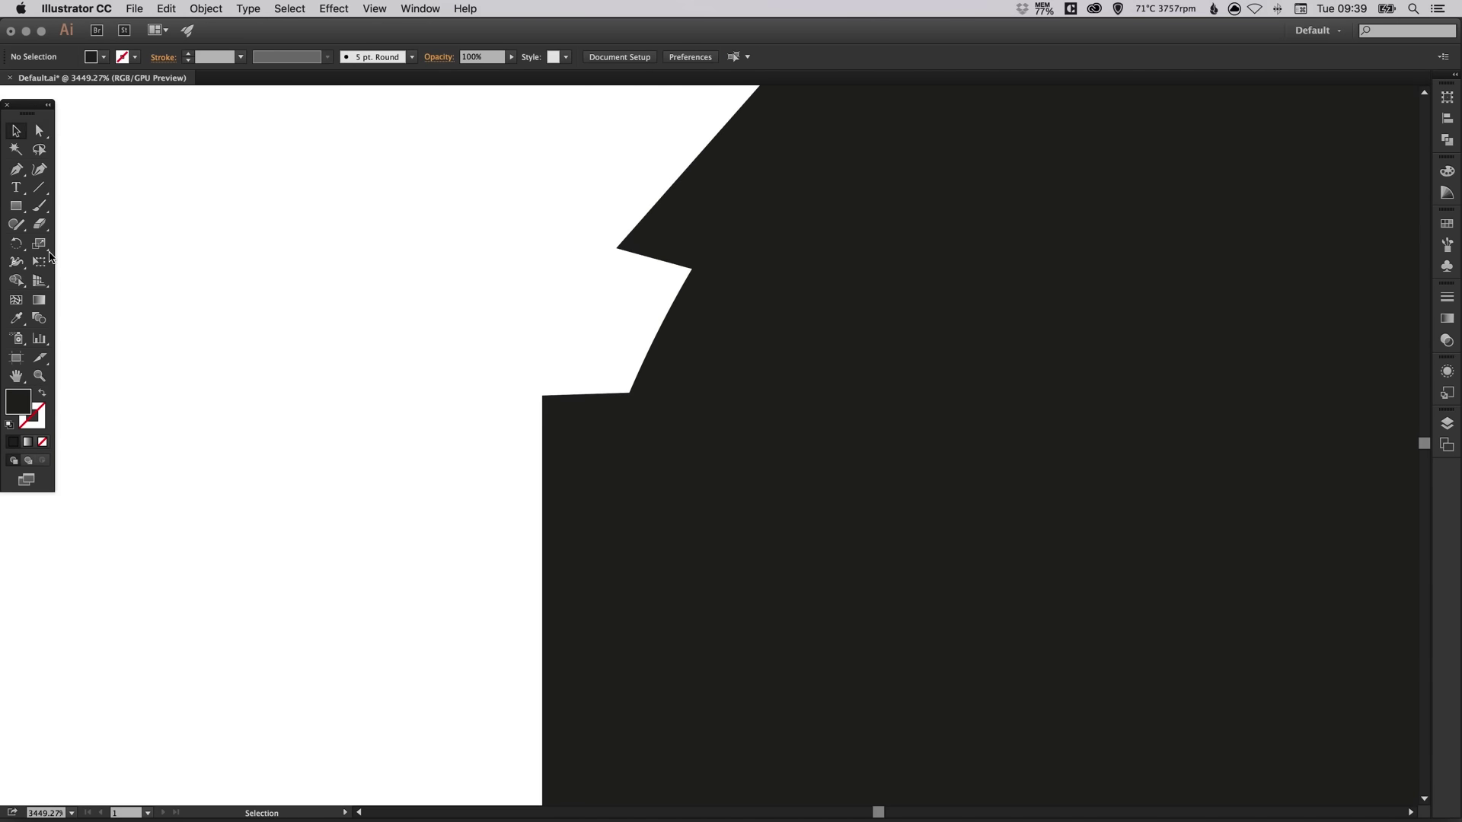
left_click(17, 170)
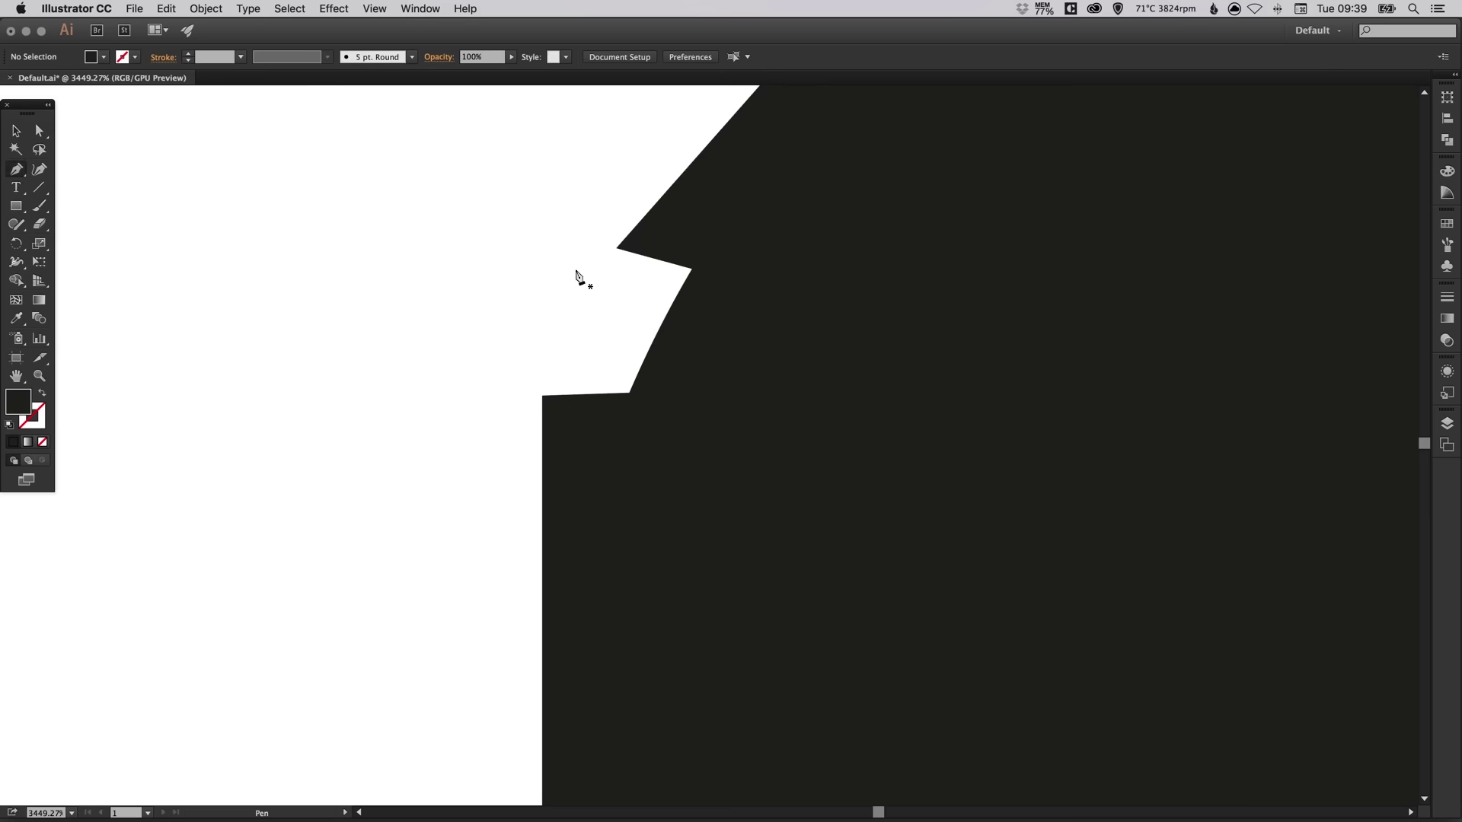
left_click(616, 249)
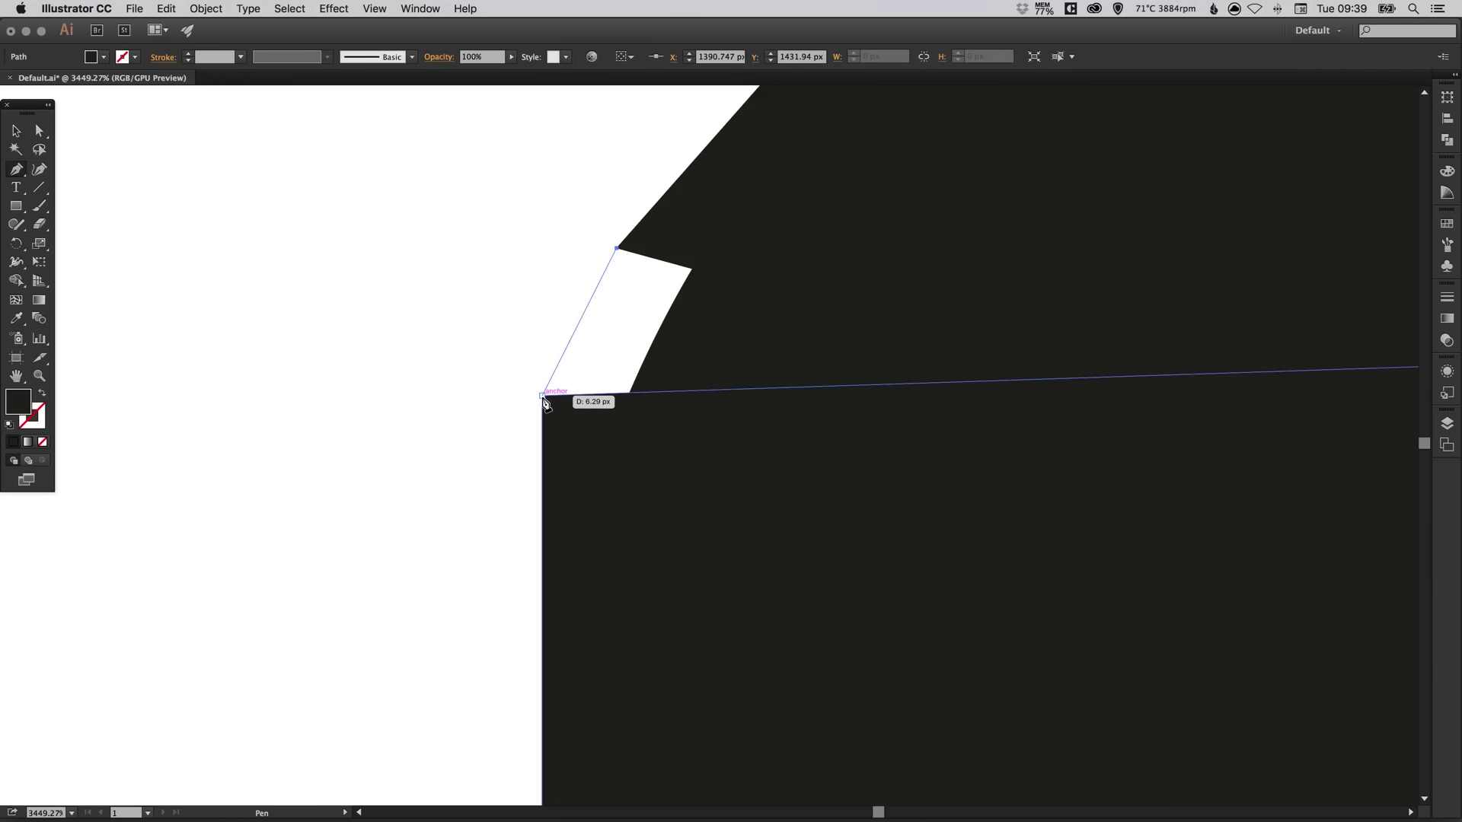
left_click_drag(542, 396, 541, 451)
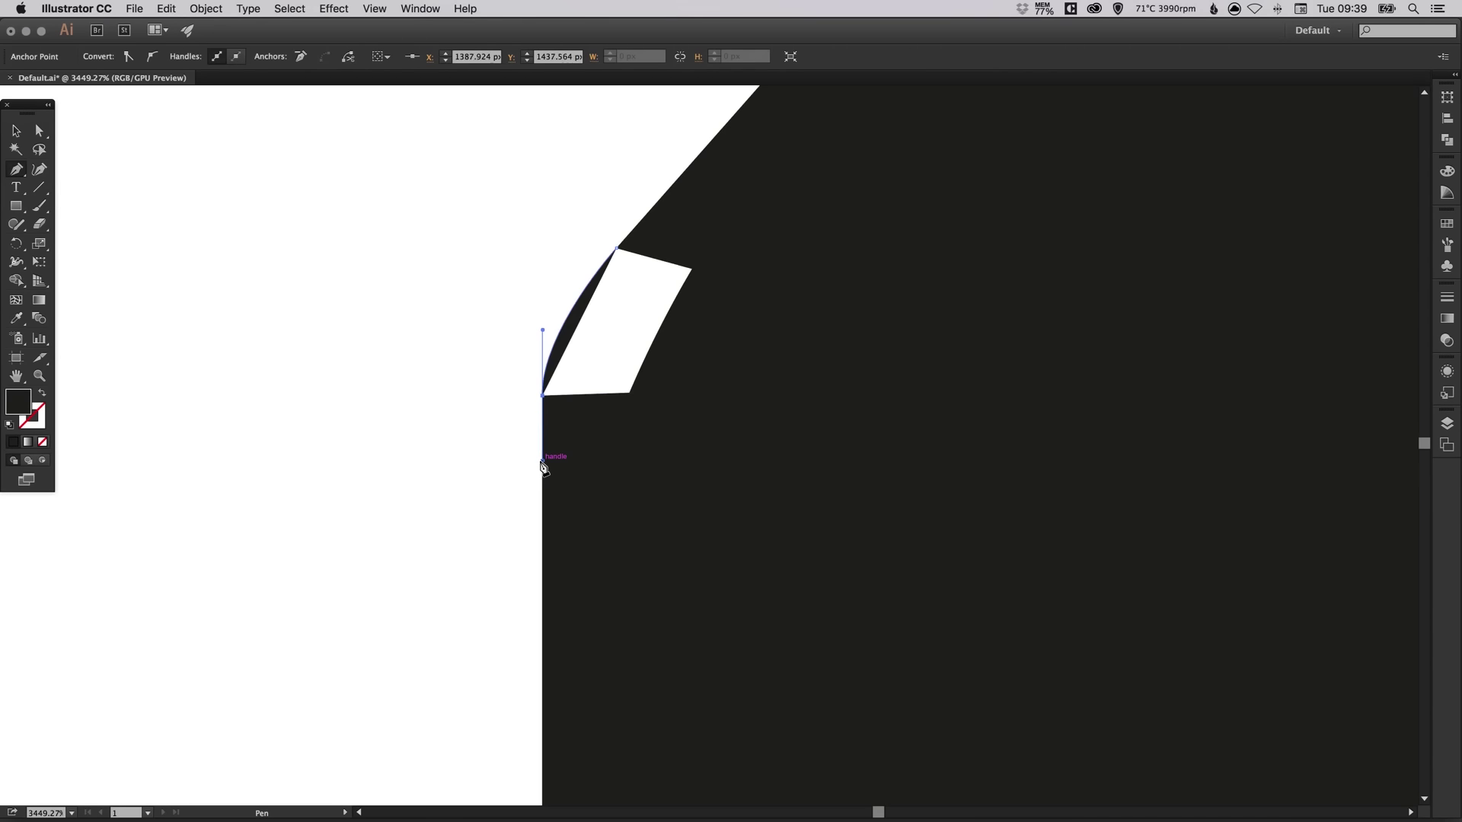
- Add points inside the hand and along the thumb's diagonal, close the curved patch, and deselect
left_click_drag(688, 429, 720, 410)
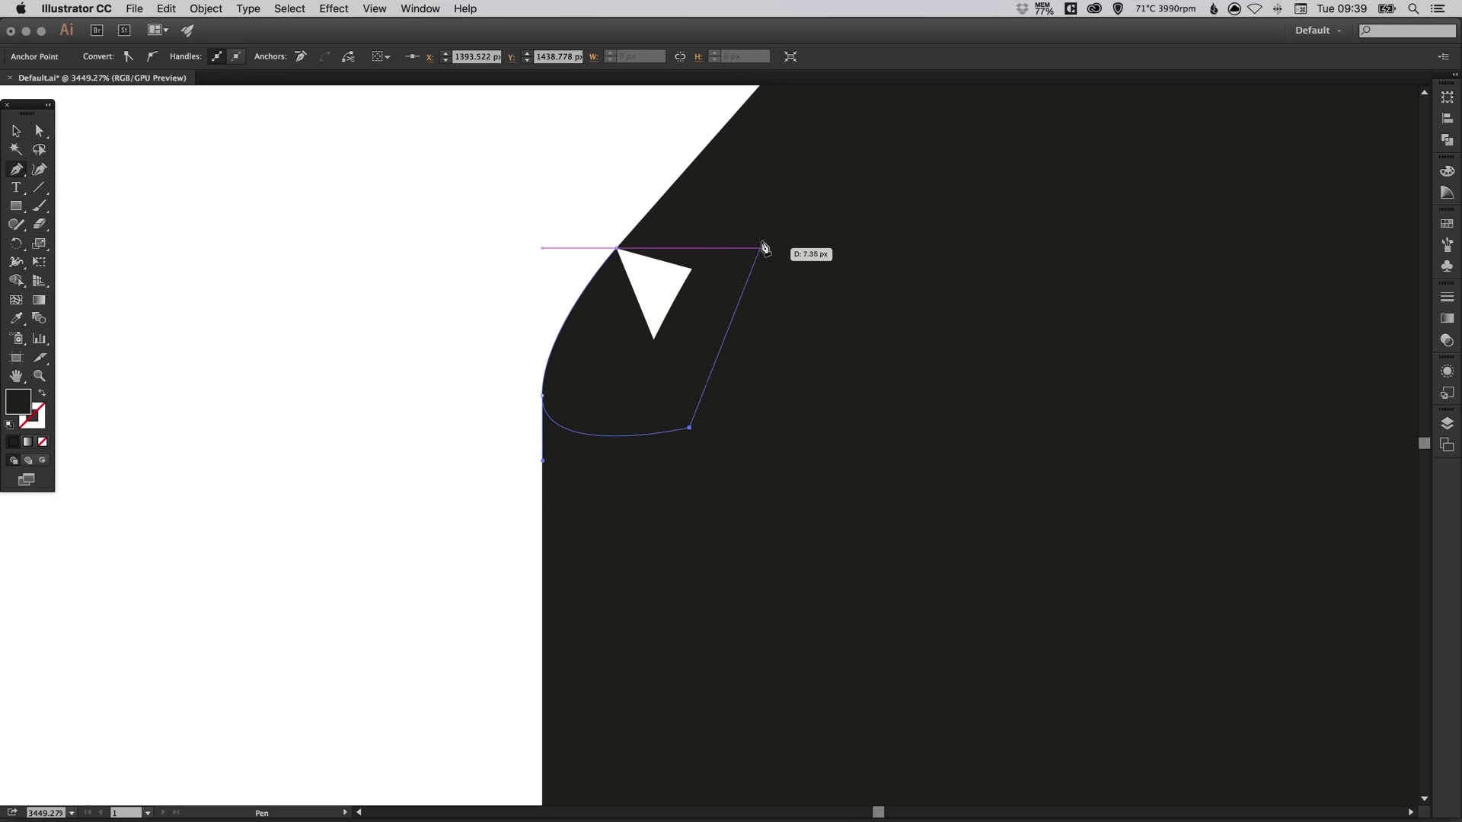
left_click_drag(766, 202, 705, 193)
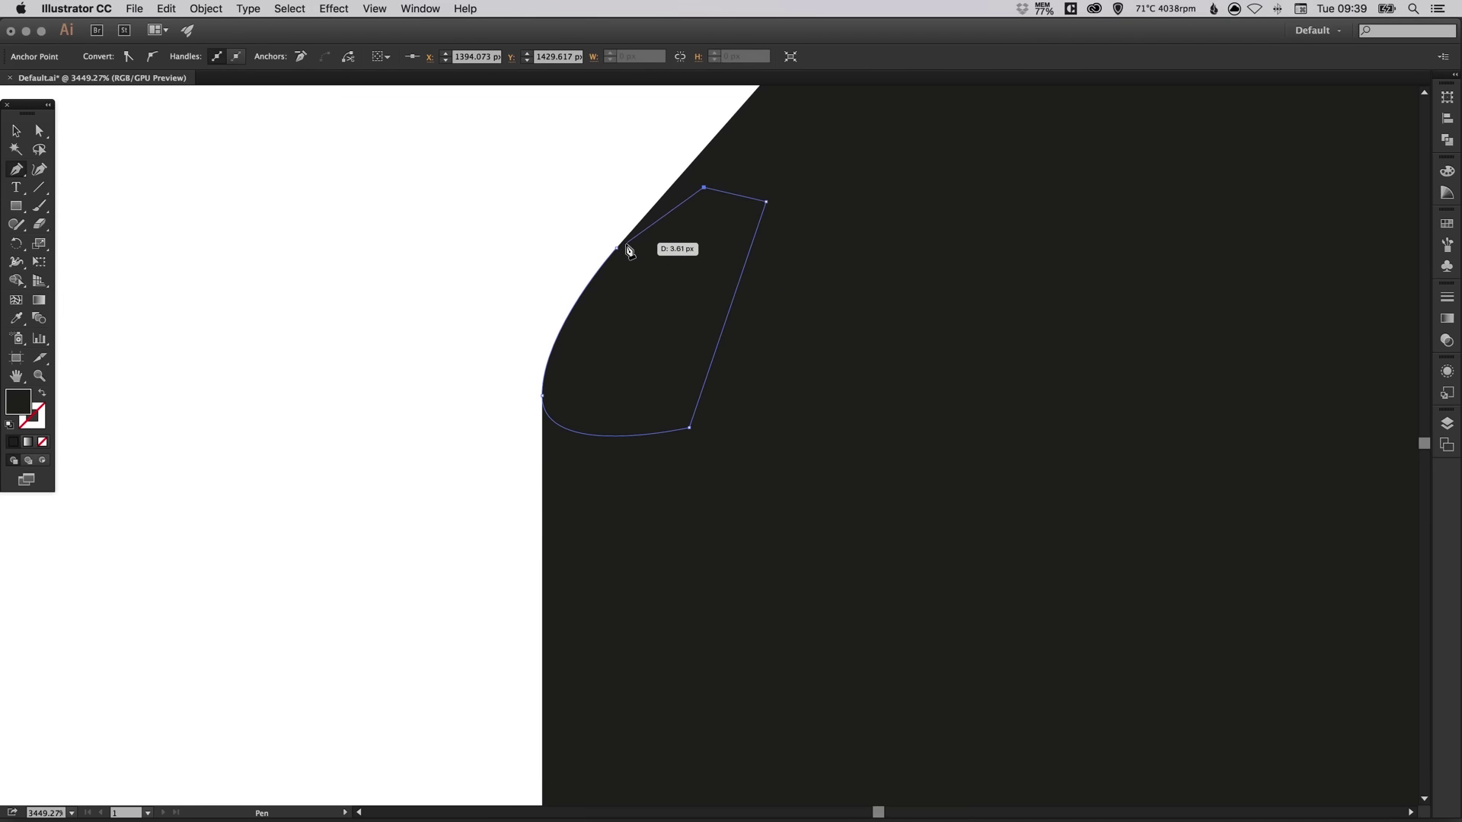
left_click(616, 248)
key("v")
left_click(449, 272)
key("a")
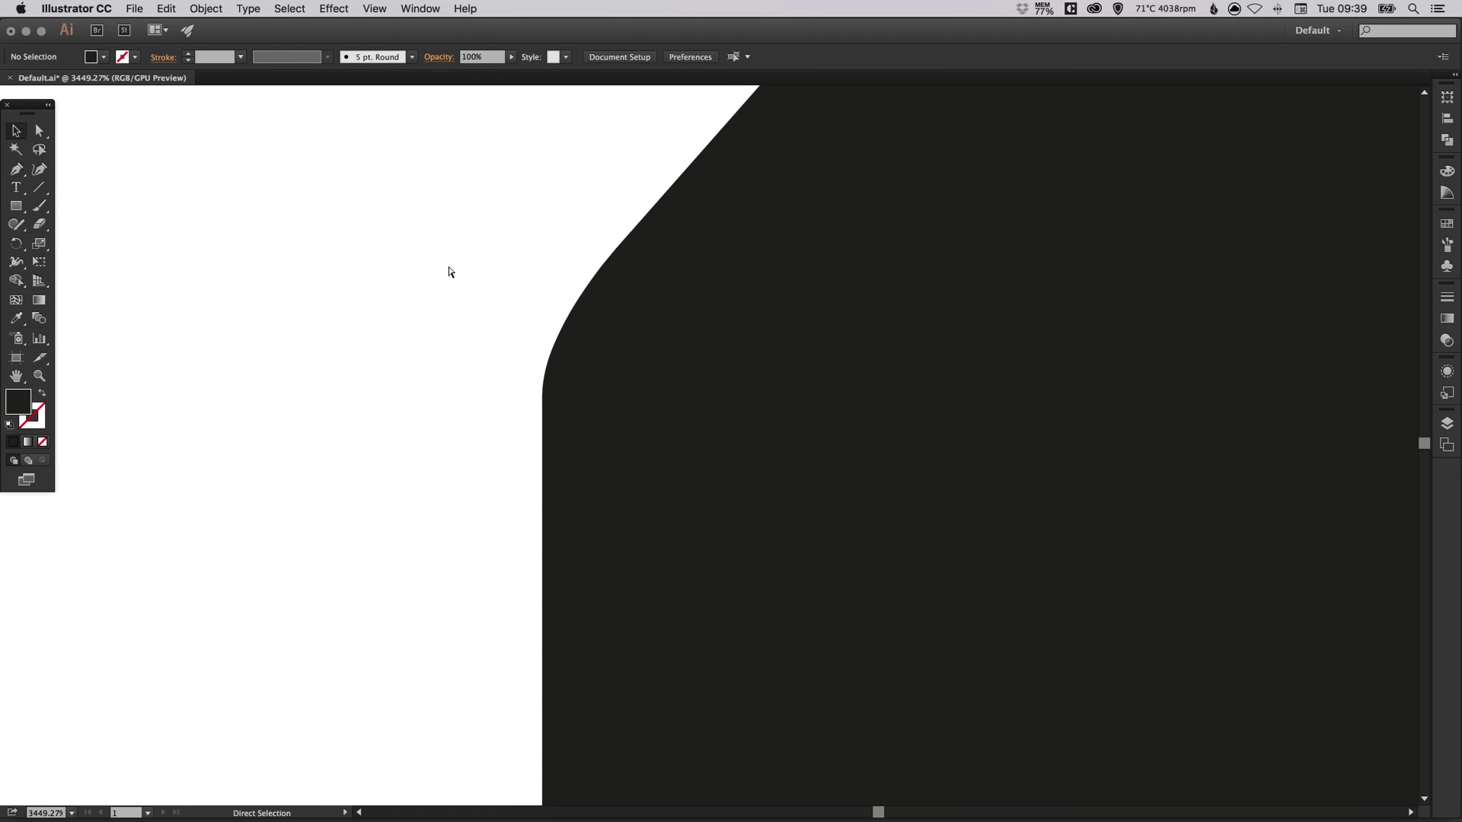
key("super+minus")
key("super+minus")
key("super+minus")
key("super+minus")
key("super+minus")
key("super+minus")
key("super+minus")
key("super+minus")
key("super+minus")
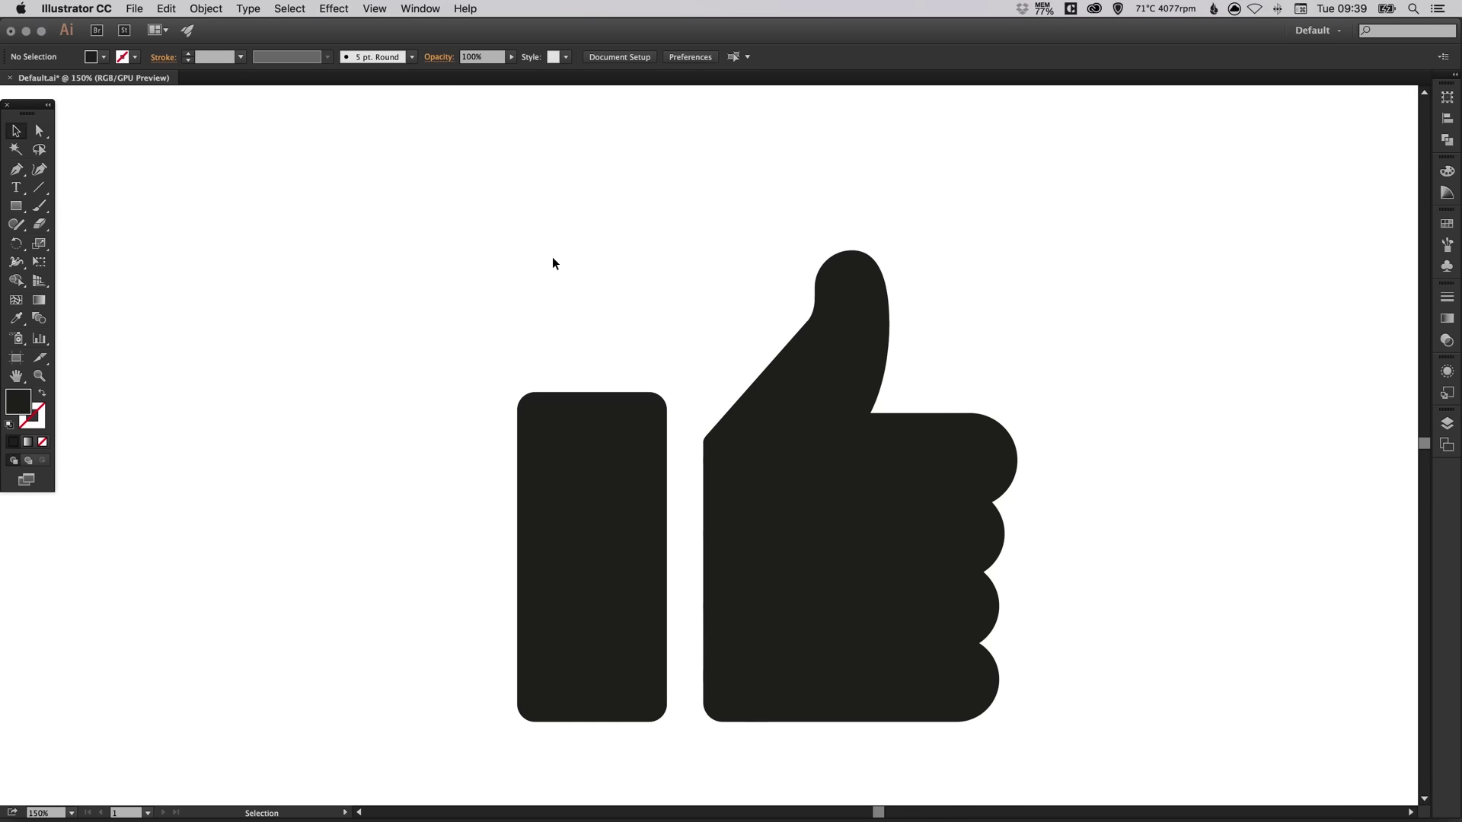
- Resize the wrist bar to about 115.7 × 285 px and reposition it beside the hand
scroll(737, 424, "right", 1)
key("space")
left_click_drag(729, 447, 677, 417)
key("space")
left_click_drag(525, 445, 523, 427)
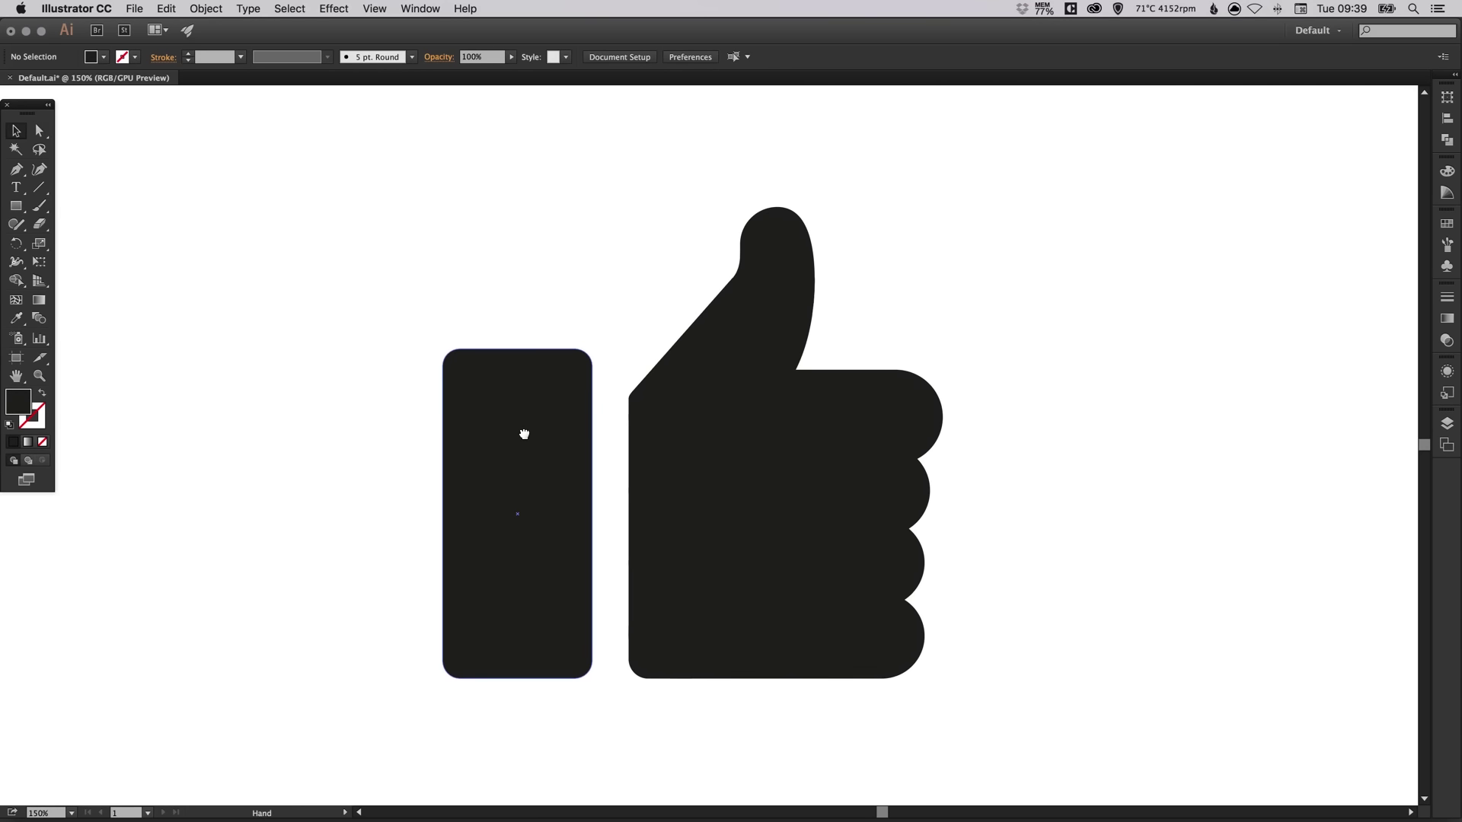
left_click(536, 419)
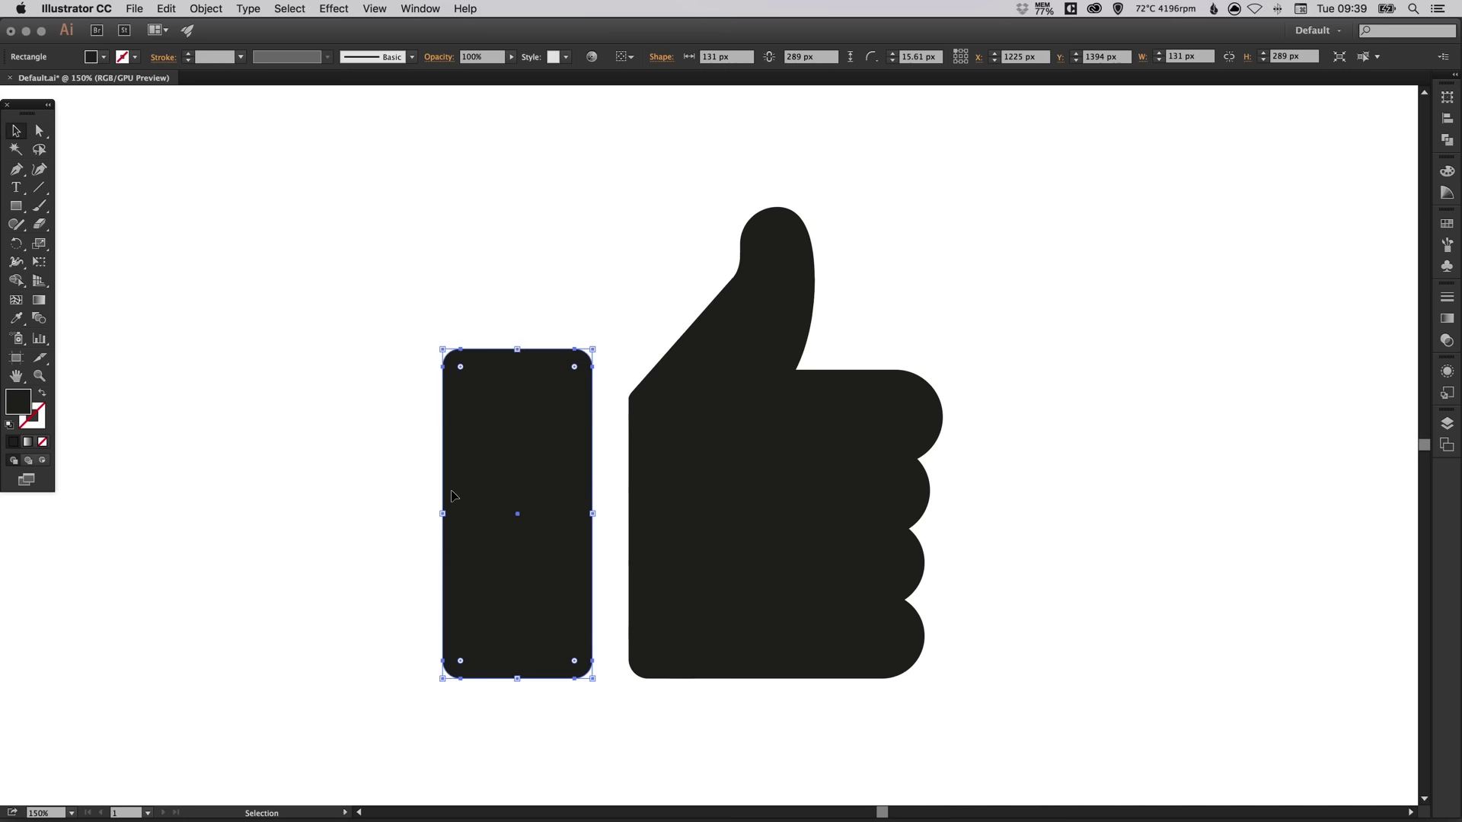
left_click_drag(443, 514, 461, 515)
left_click_drag(528, 349, 526, 379)
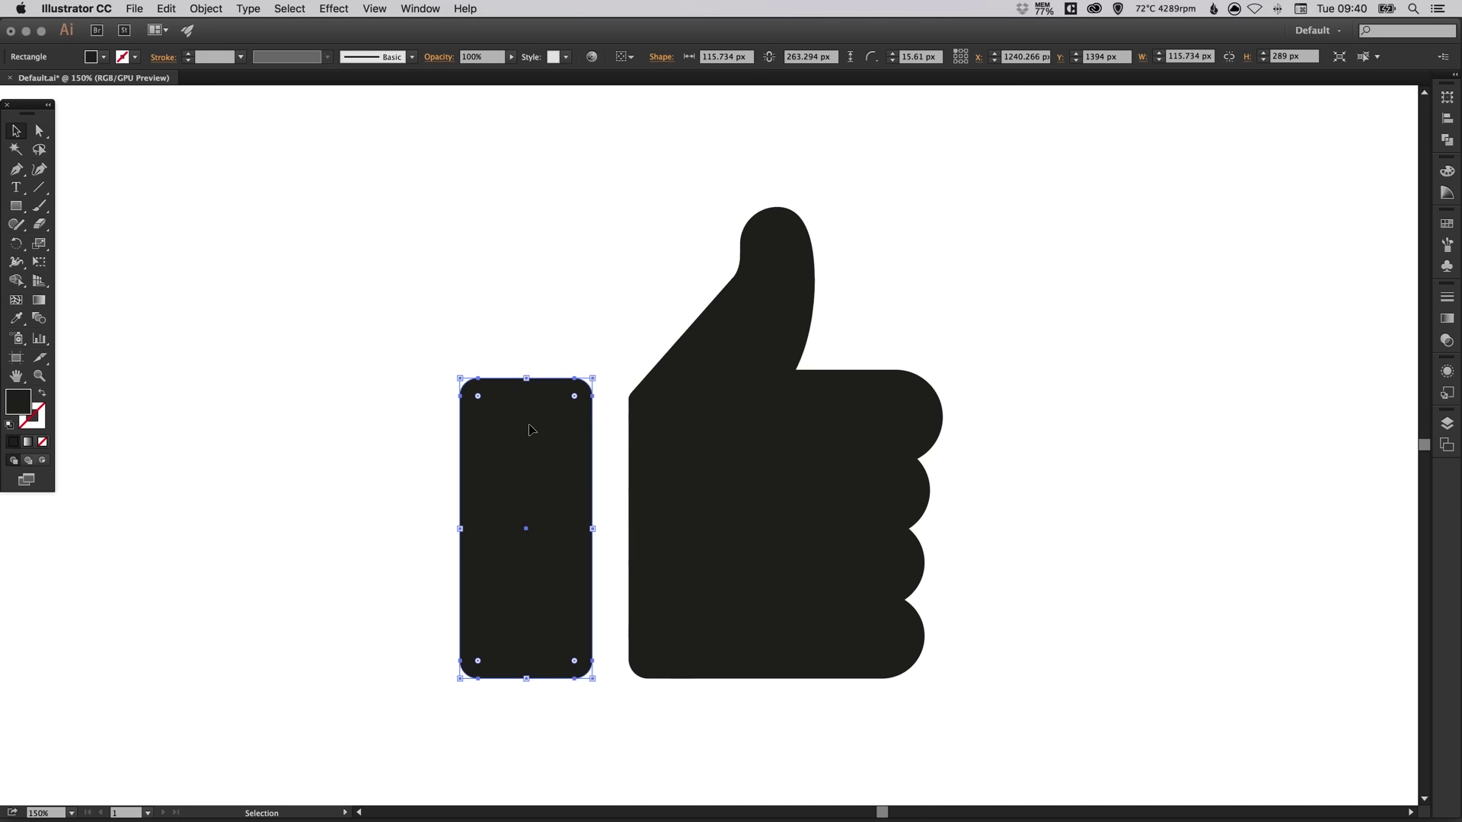
left_click_drag(526, 677, 524, 710)
left_click_drag(543, 582, 546, 587)
left_click_drag(736, 516, 679, 532)
left_click_drag(464, 733, 464, 725)
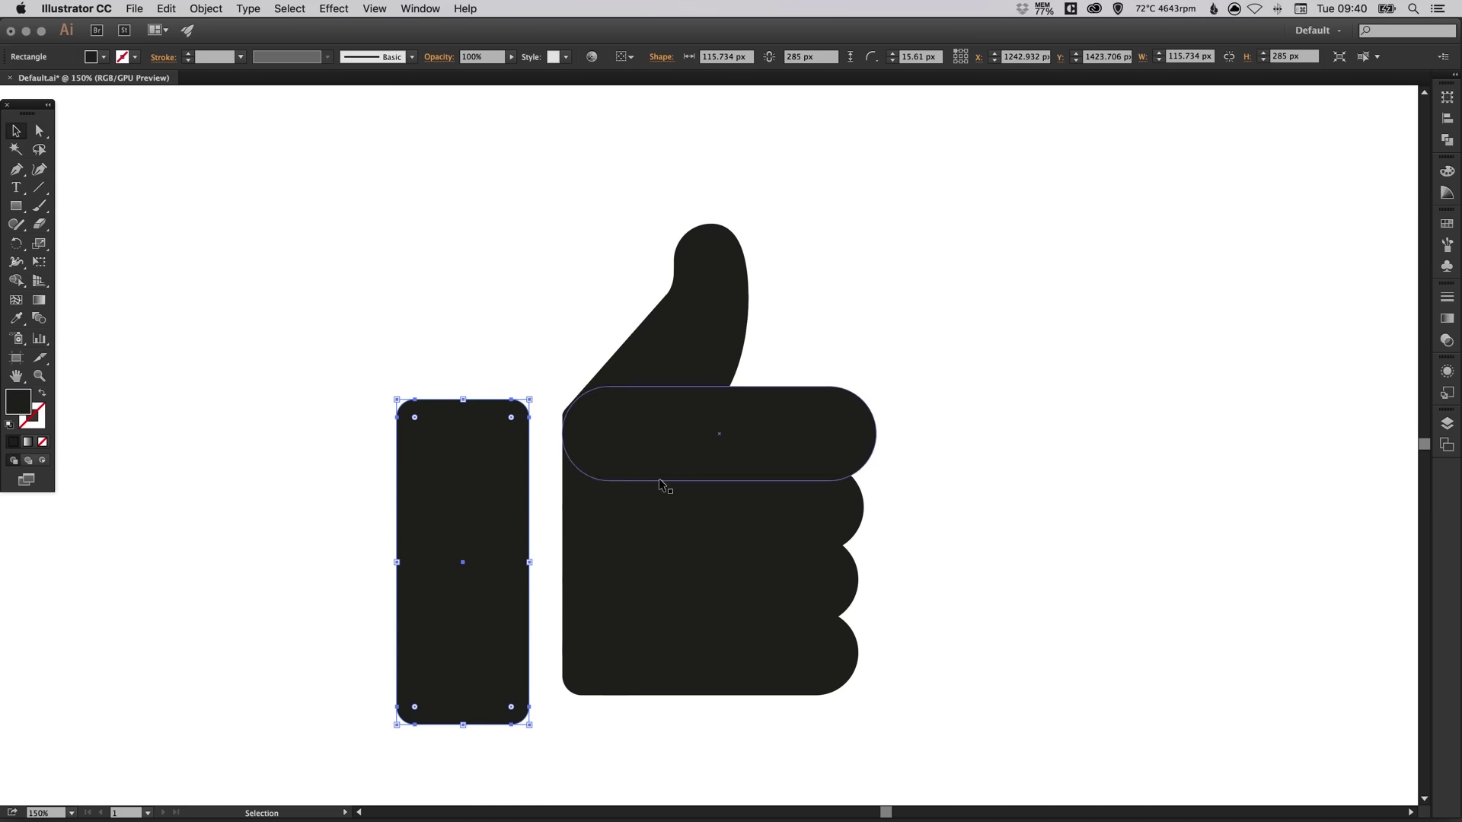
left_click_drag(489, 491, 427, 474)
- Increase the wrist bar's corner rounding to 19.47 px and recentre the view
left_click(1007, 338)
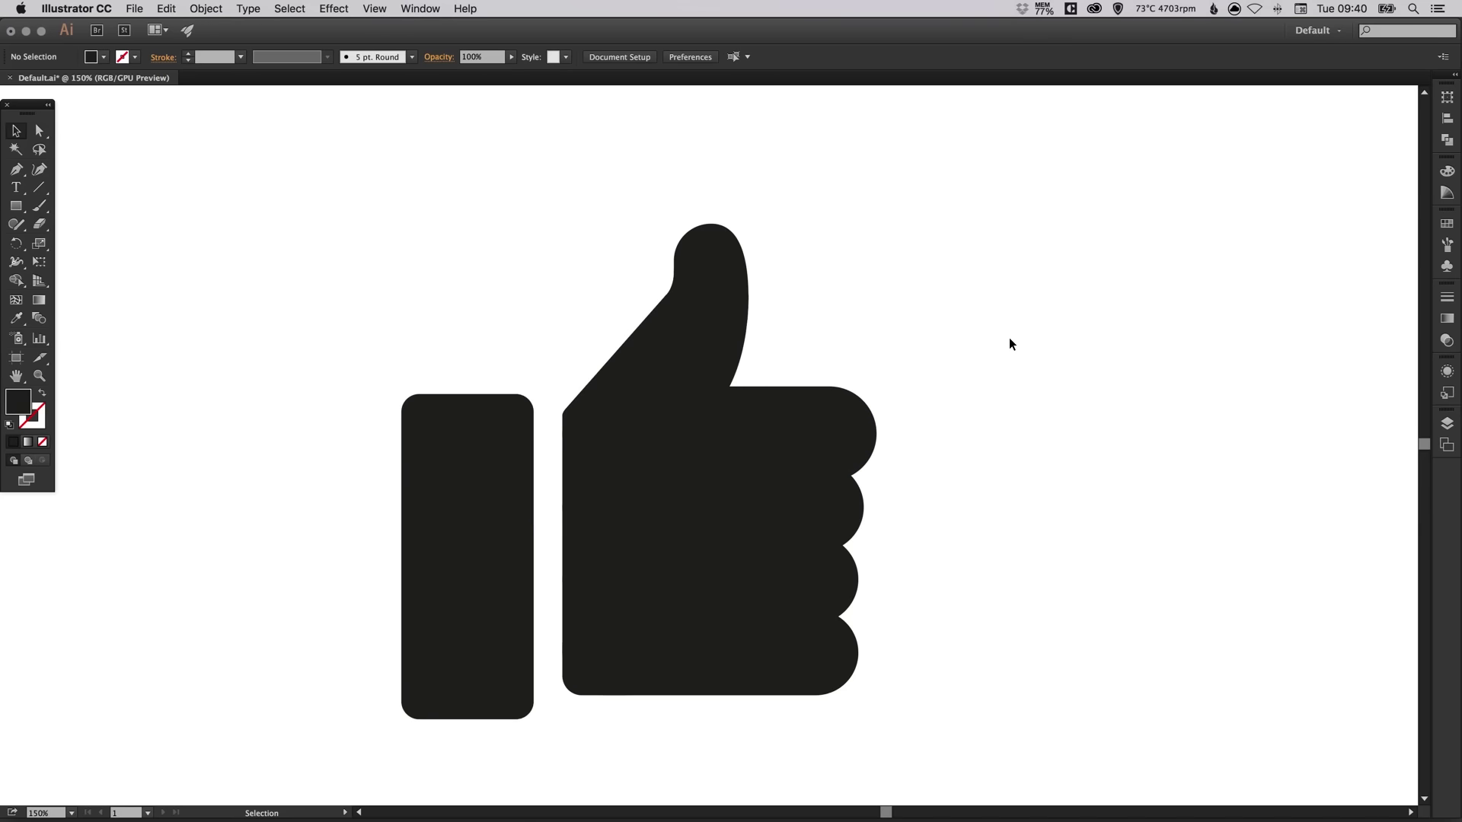
scroll(816, 340, "left", 1)
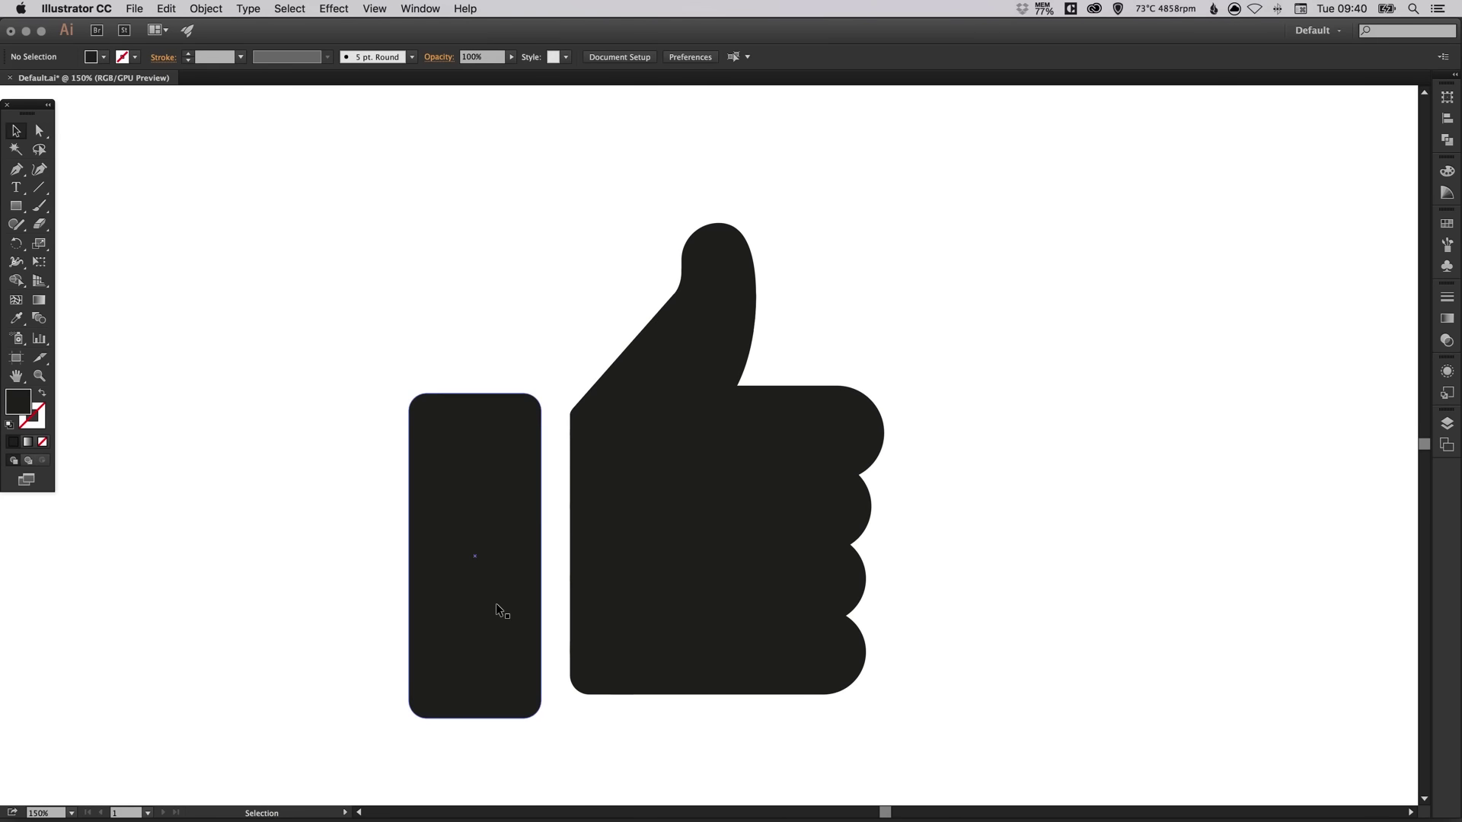
left_click(478, 676)
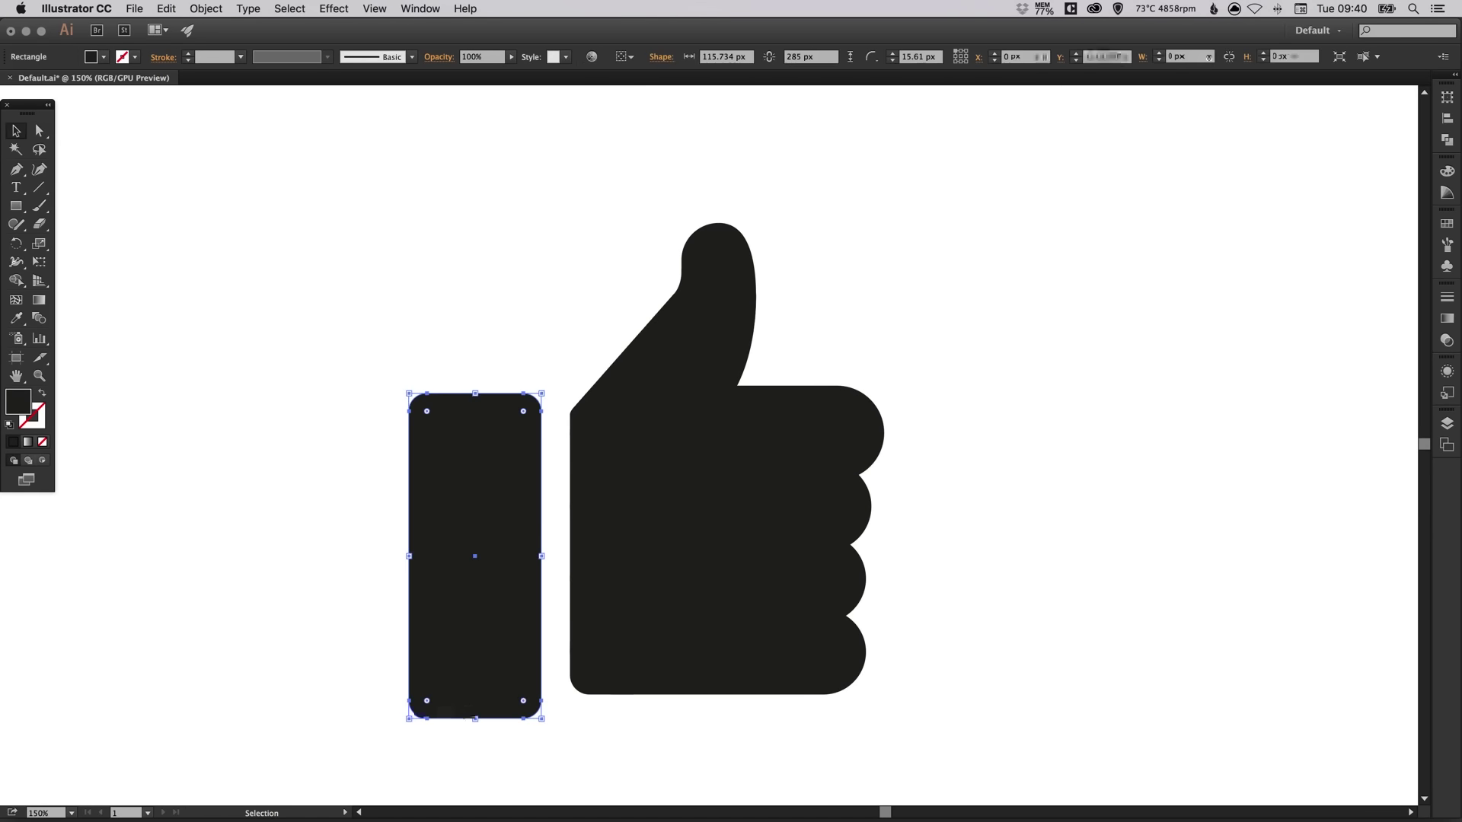
left_click_drag(426, 701, 431, 699)
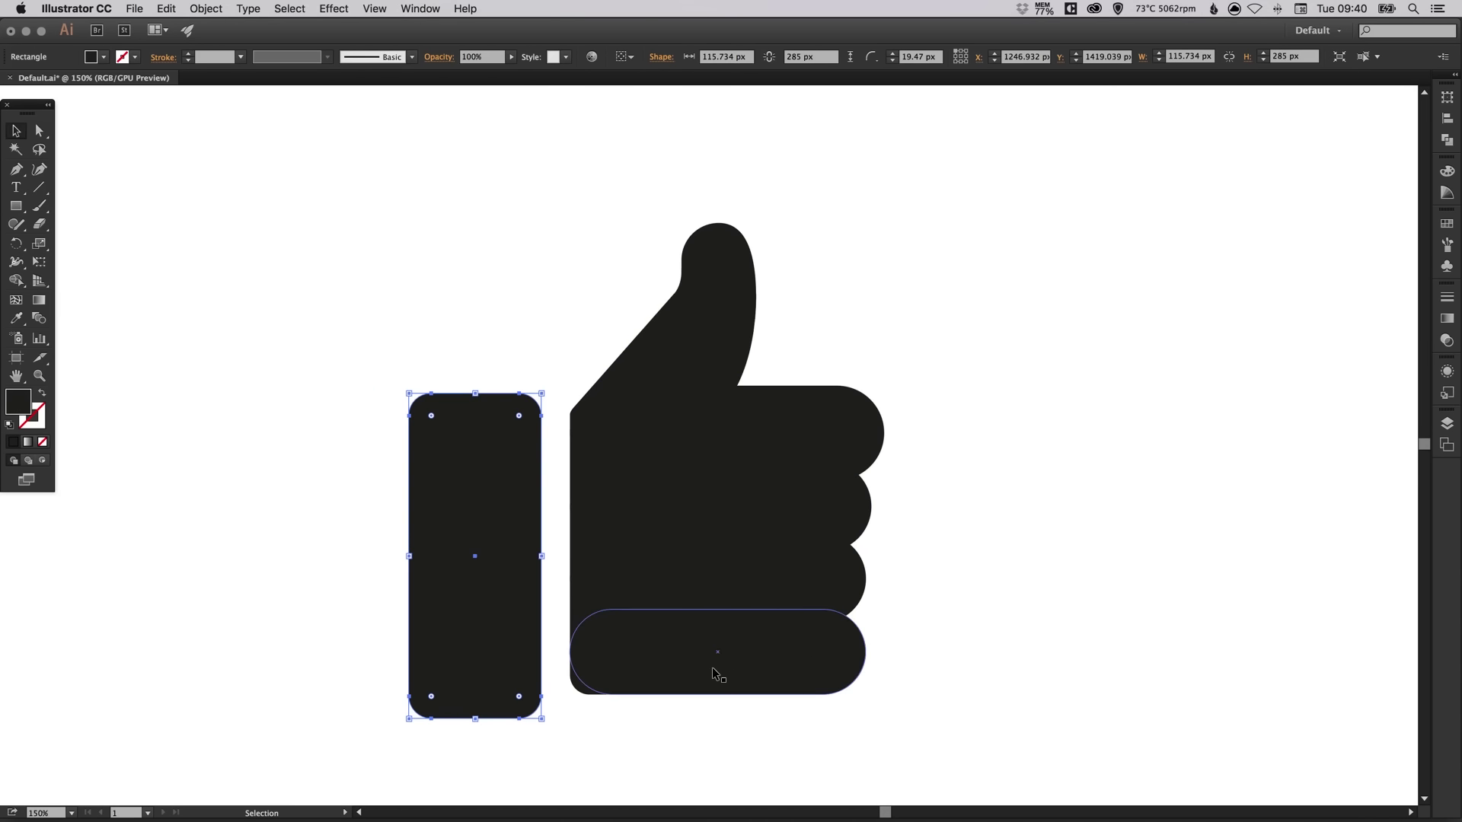
left_click(957, 358)
left_click_drag(923, 352, 969, 359)
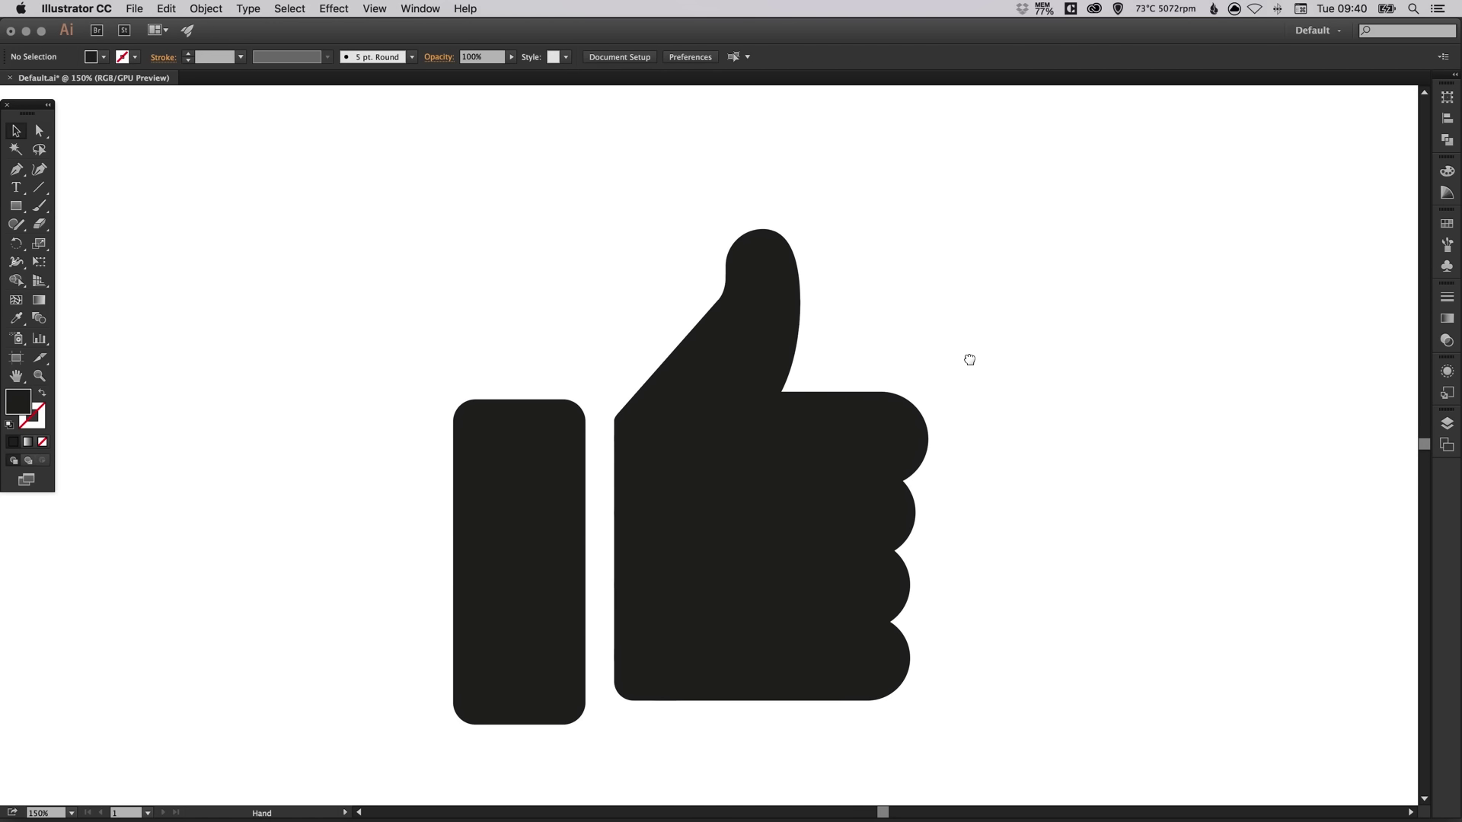
scroll(851, 455, "down", 2)
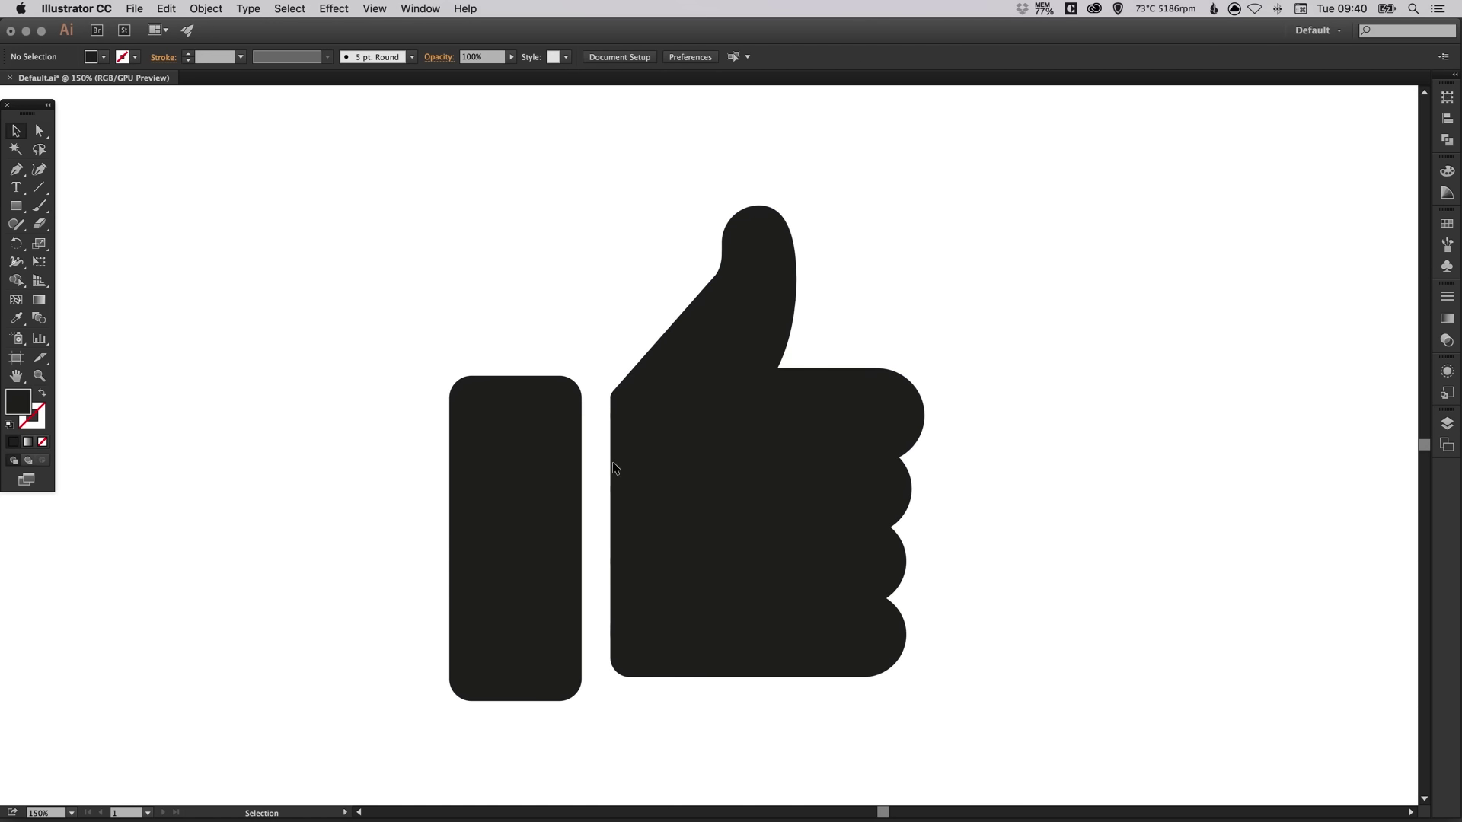
- In Outline view, select every hand and wrist shape and merge them with Pathfinder Unite
left_click_drag(794, 323, 782, 307)
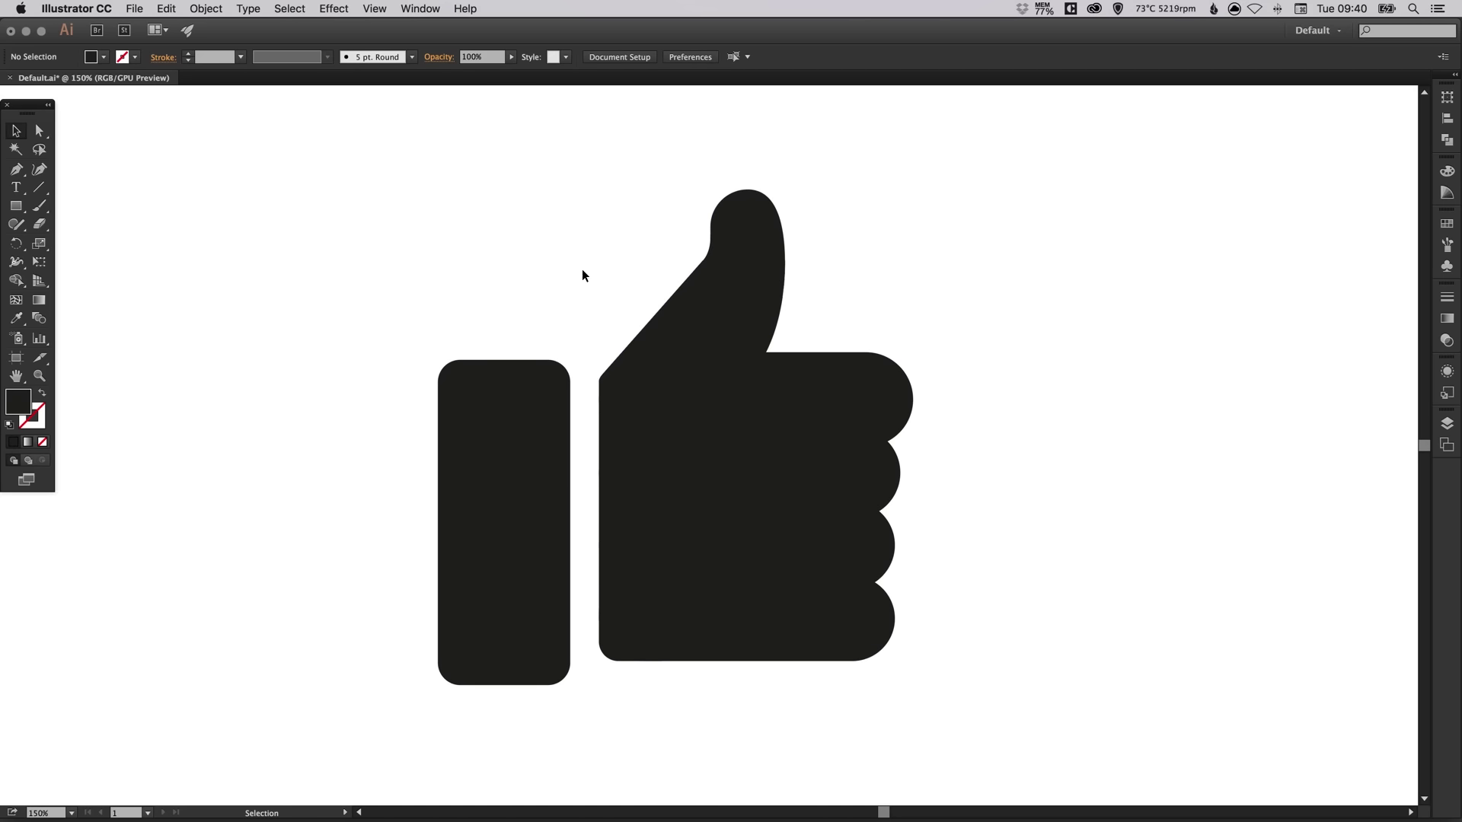
key("a")
key("super+y")
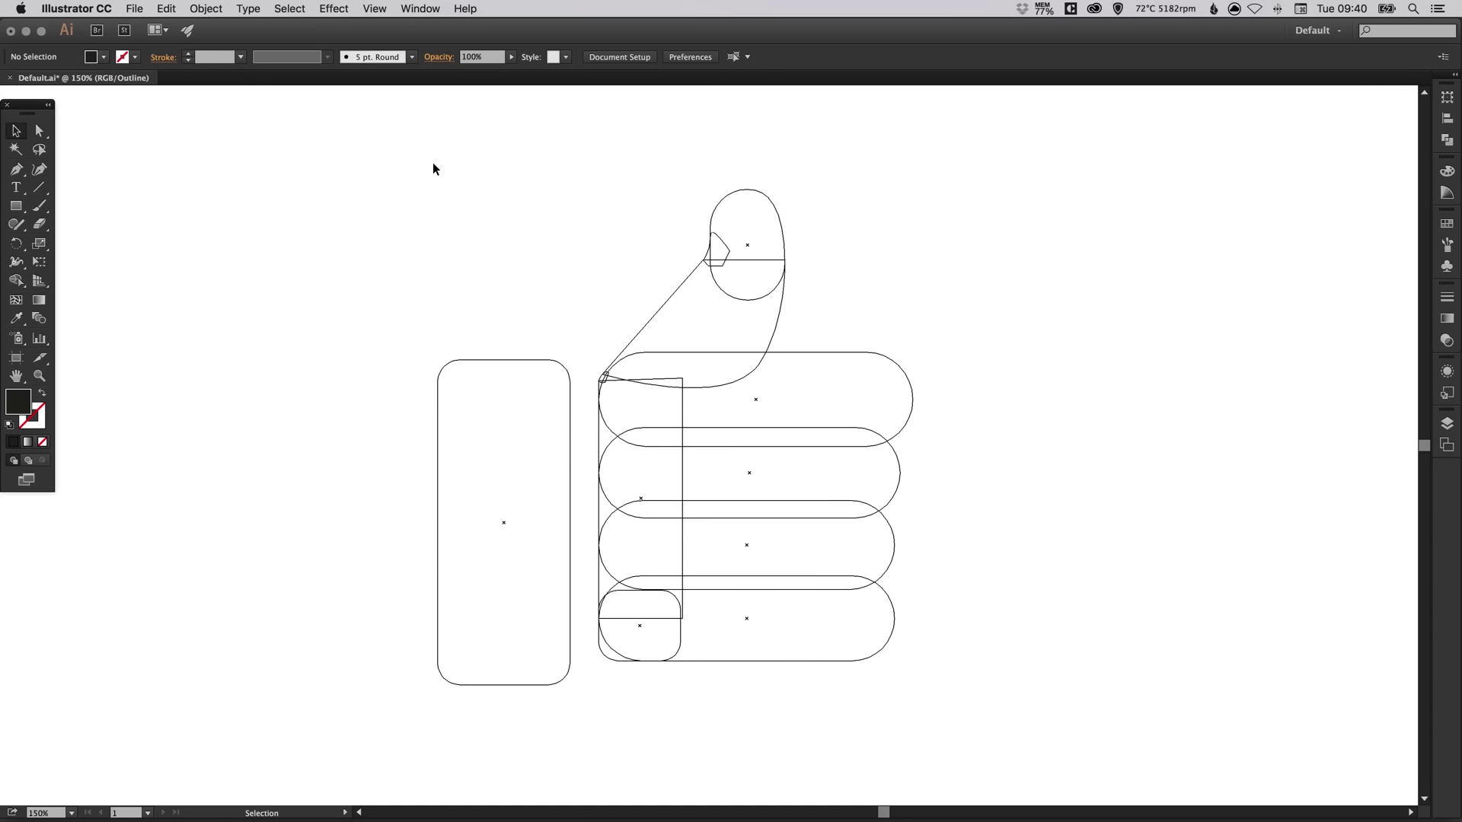
left_click_drag(409, 160, 1020, 729)
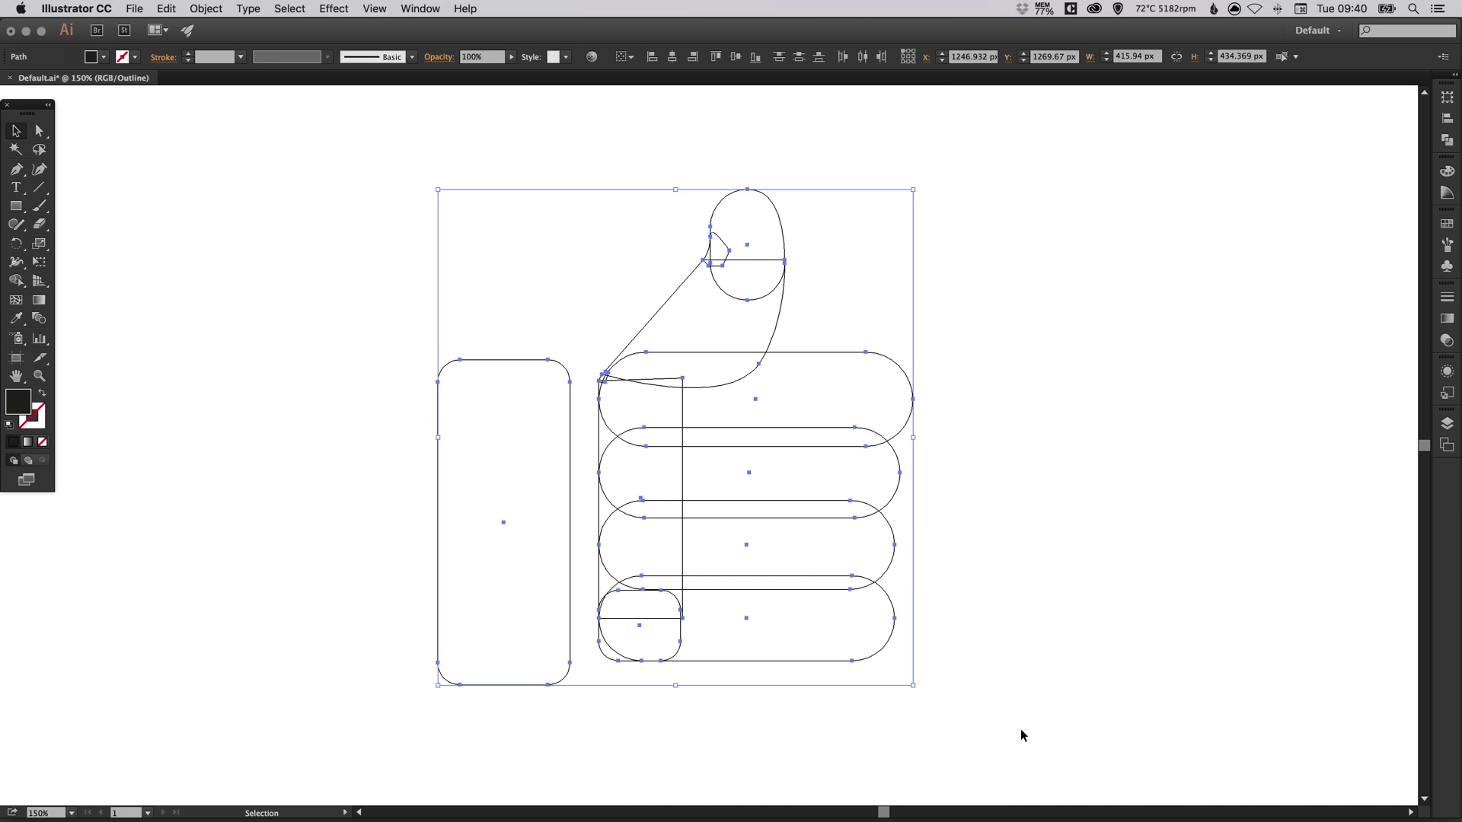
left_click(1448, 142)
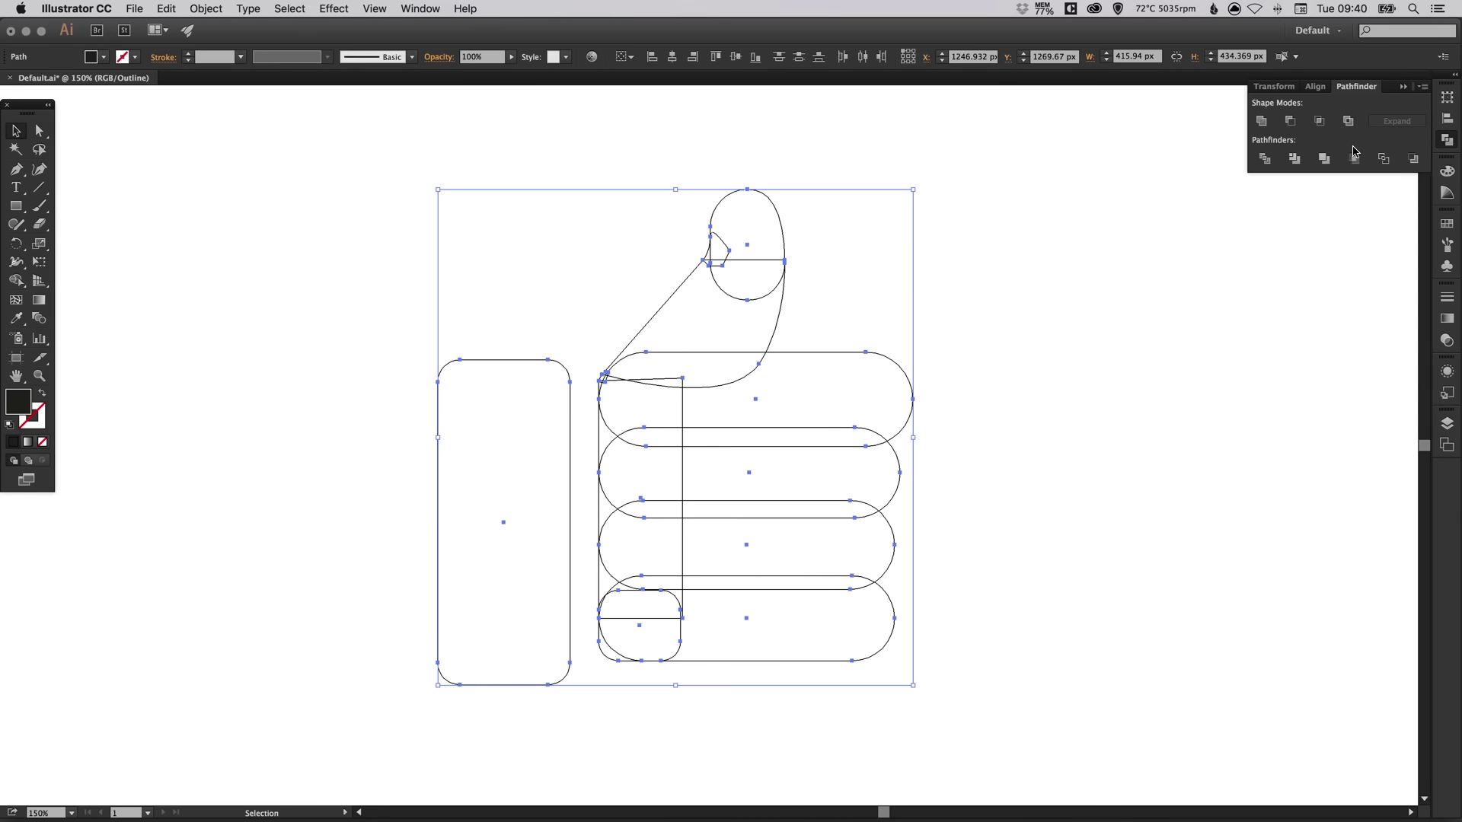
left_click(1262, 123)
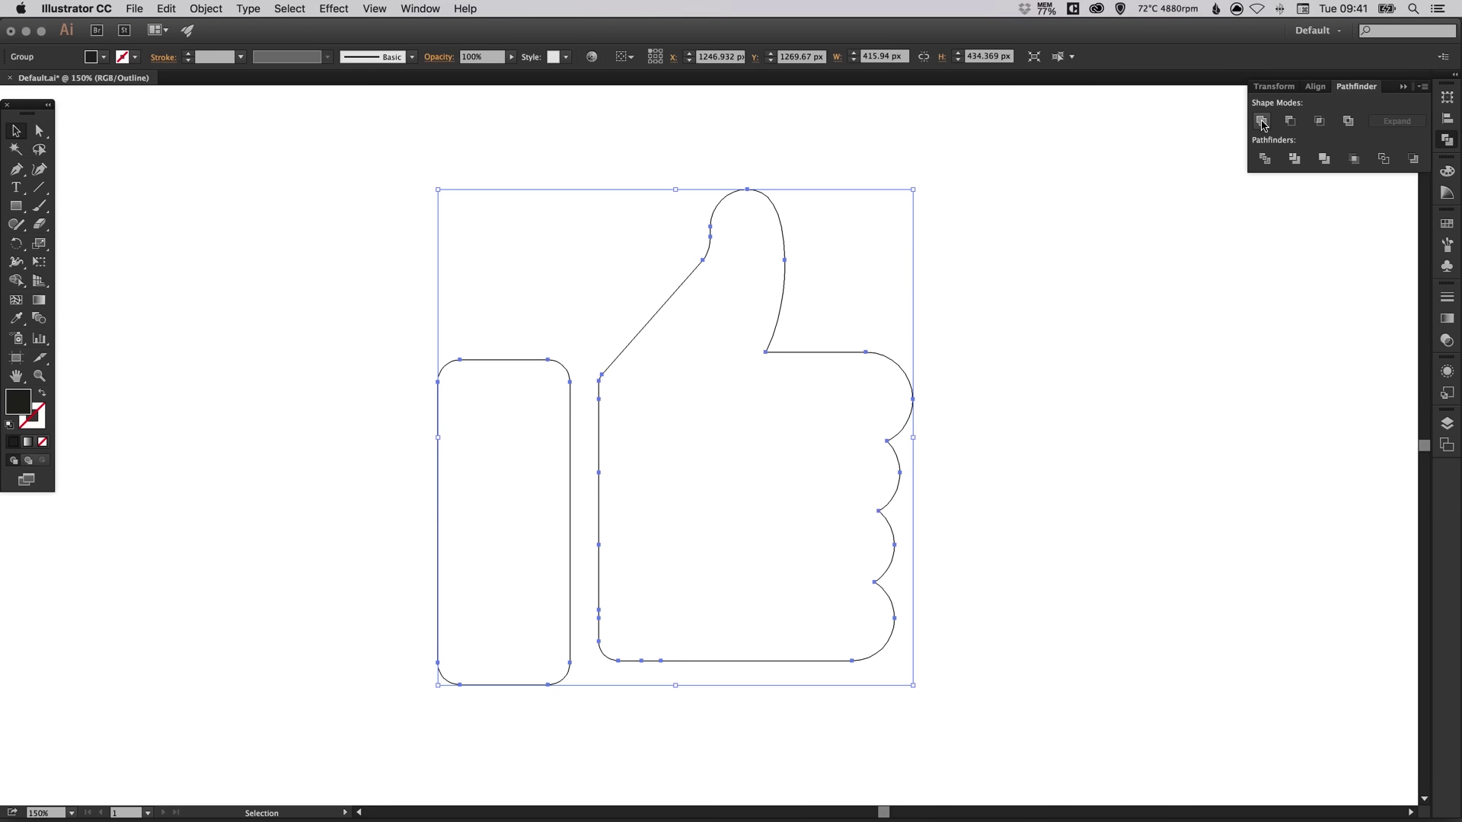
left_click(1447, 140)
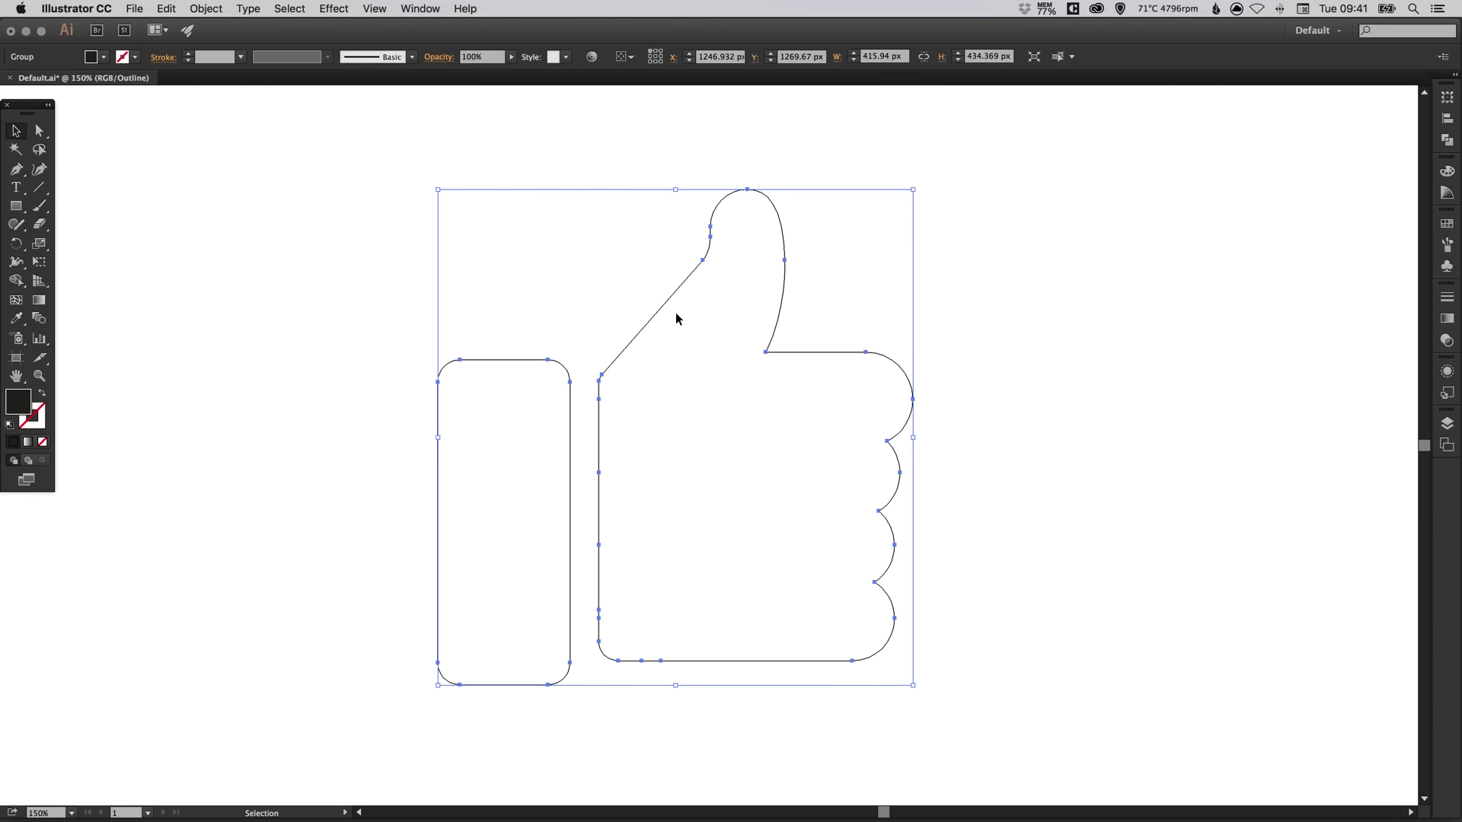
key("a")
key("ctrl+y")
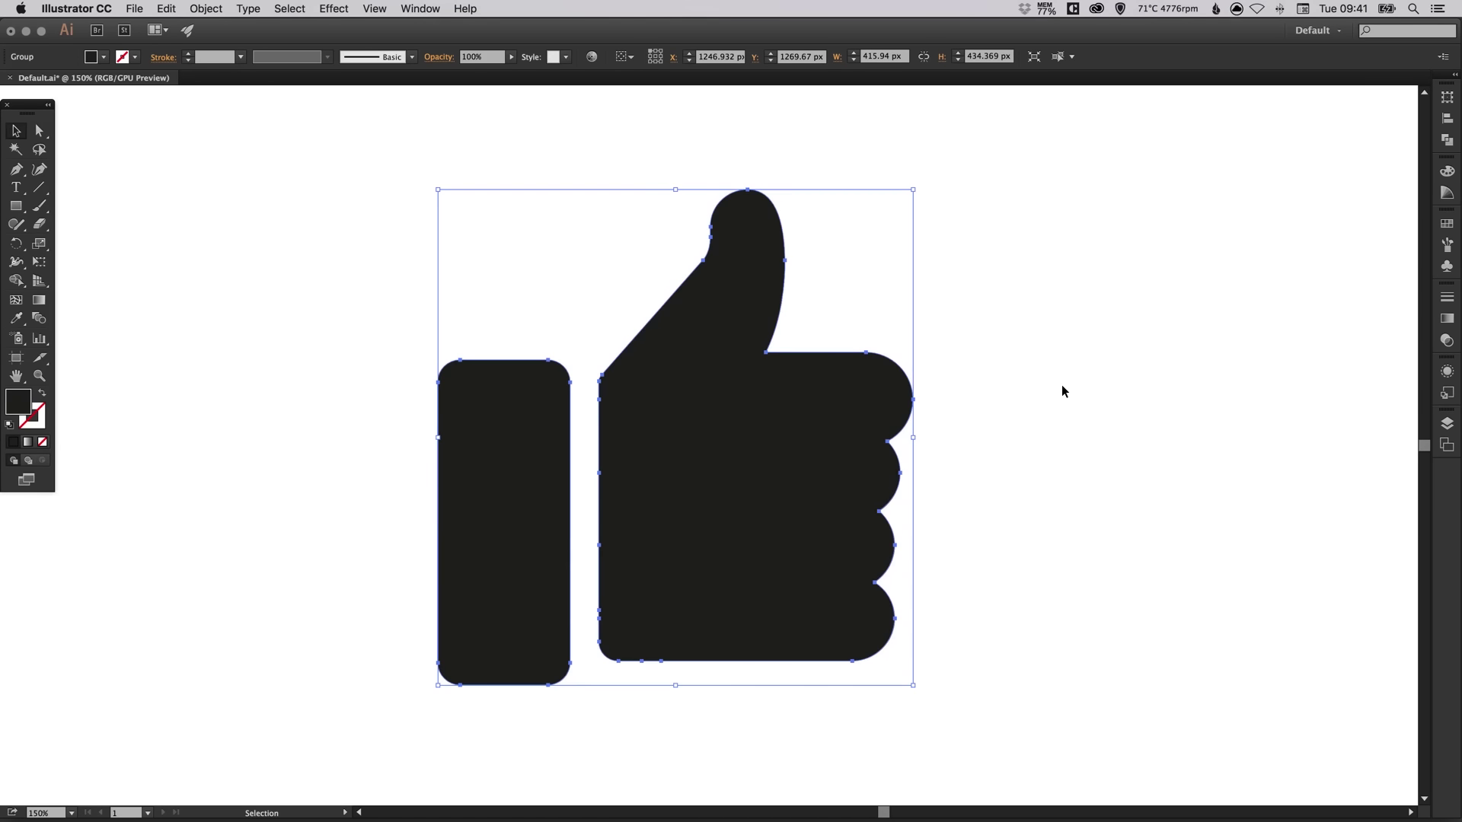
key("ctrl+y")
- Zoom in to inspect the top of the thumb and its inner corner, then zoom back out to the whole icon
left_click(705, 354)
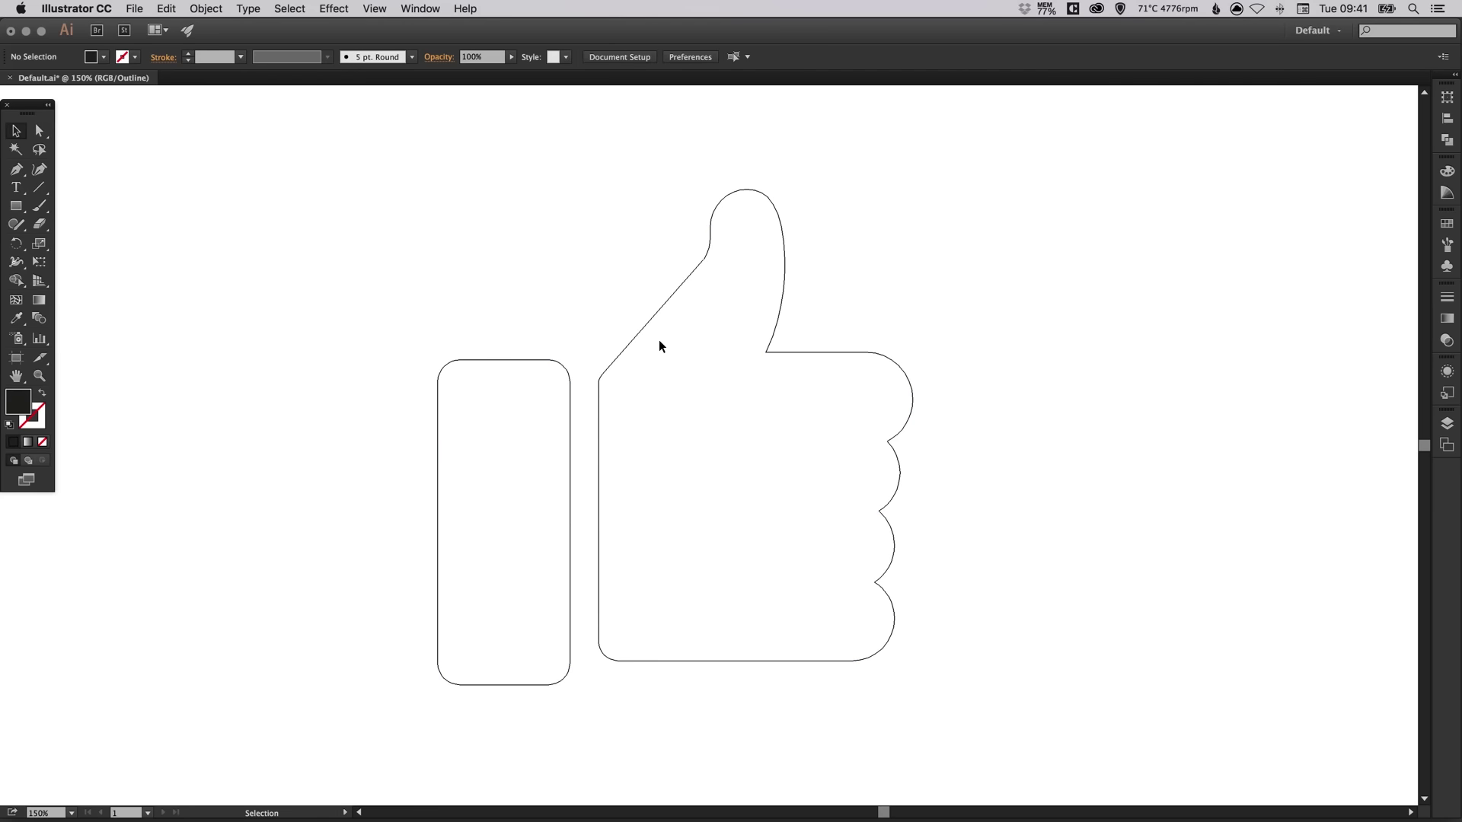
key("z")
left_click_drag(670, 238, 742, 290)
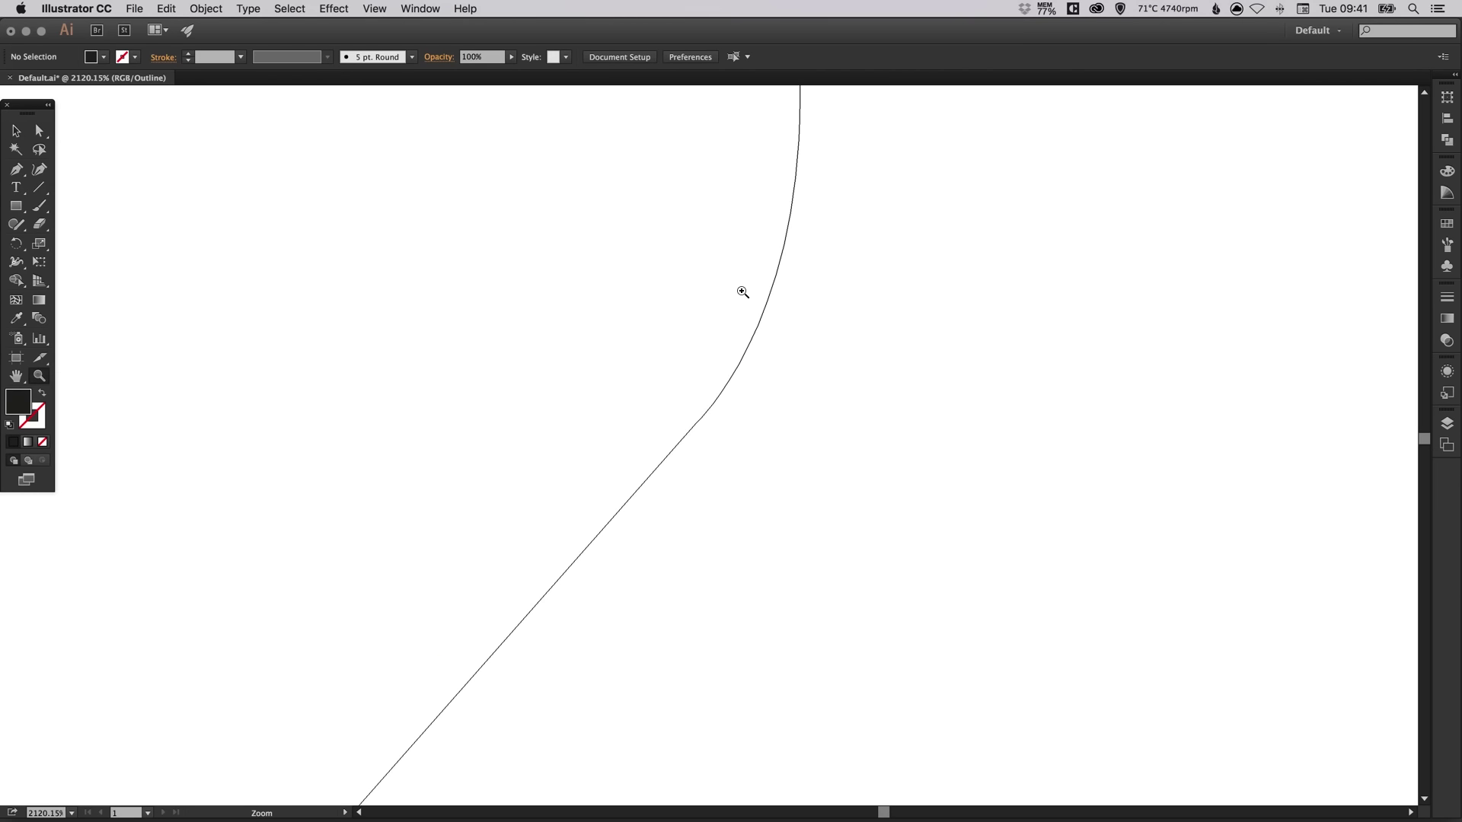
key("v")
key("ctrl+minus")
key("ctrl+minus")
key("ctrl+minus")
key("ctrl+minus")
key("ctrl+minus")
key("ctrl+minus")
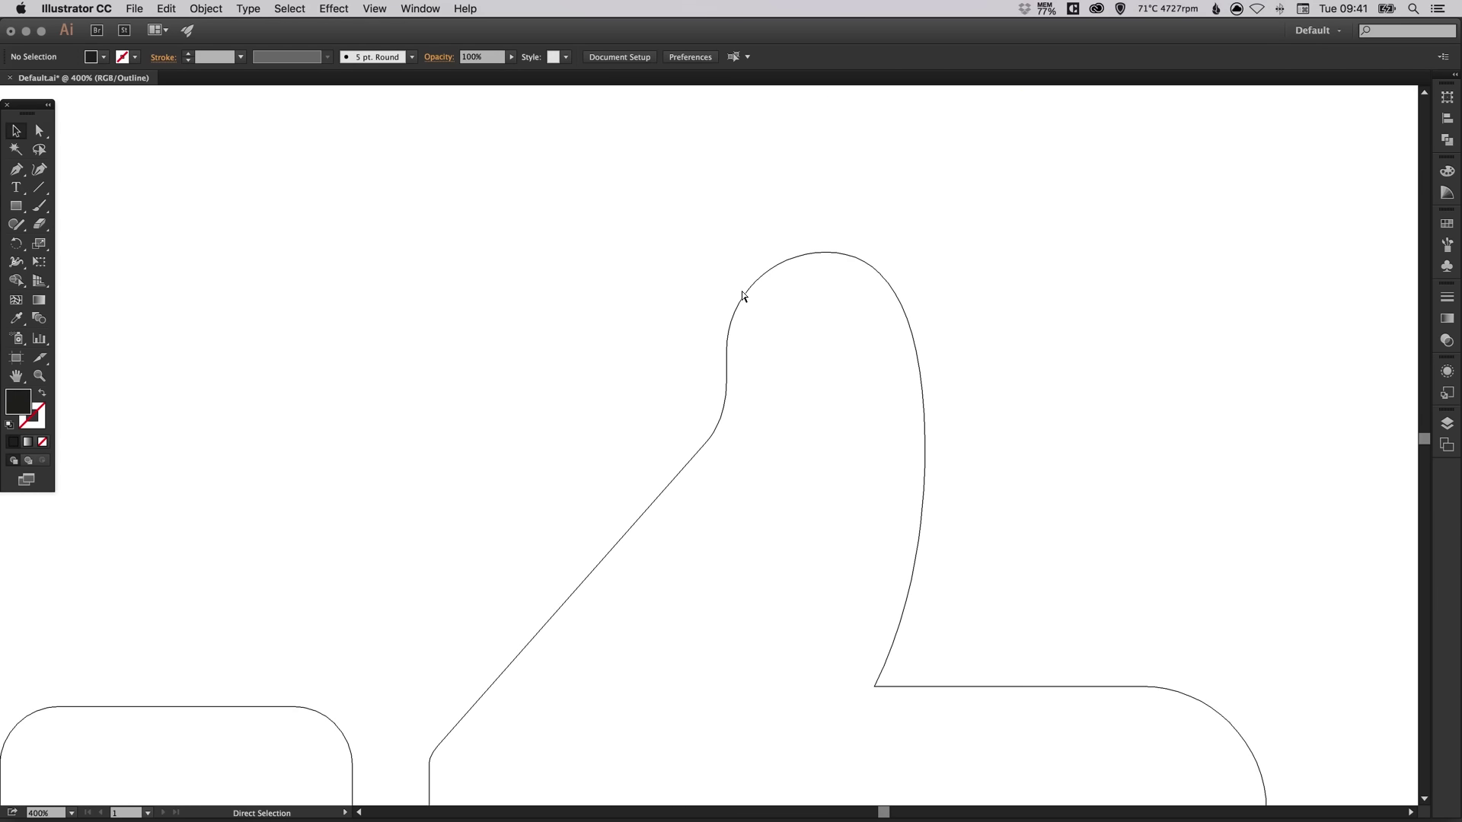
key("ctrl+minus")
key("ctrl+minus")
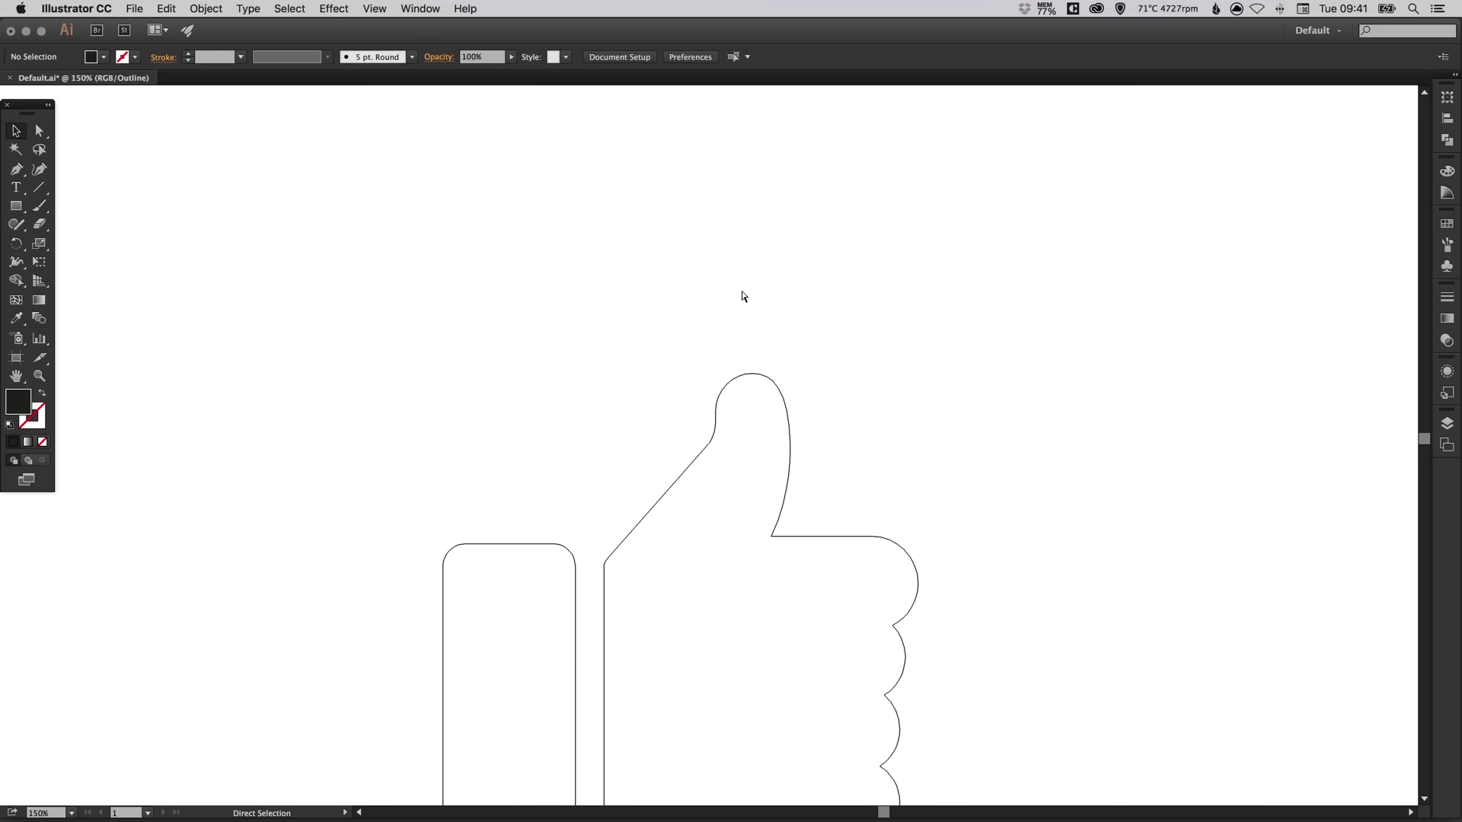
left_click_drag(760, 462, 773, 408)
left_click_drag(695, 366, 743, 404)
key("ctrl+minus")
key("ctrl+minus")
key("ctrl+minus")
key("ctrl+minus")
key("ctrl+minus")
key("ctrl+minus")
key("ctrl+minus")
key("ctrl+minus")
key("ctrl+minus")
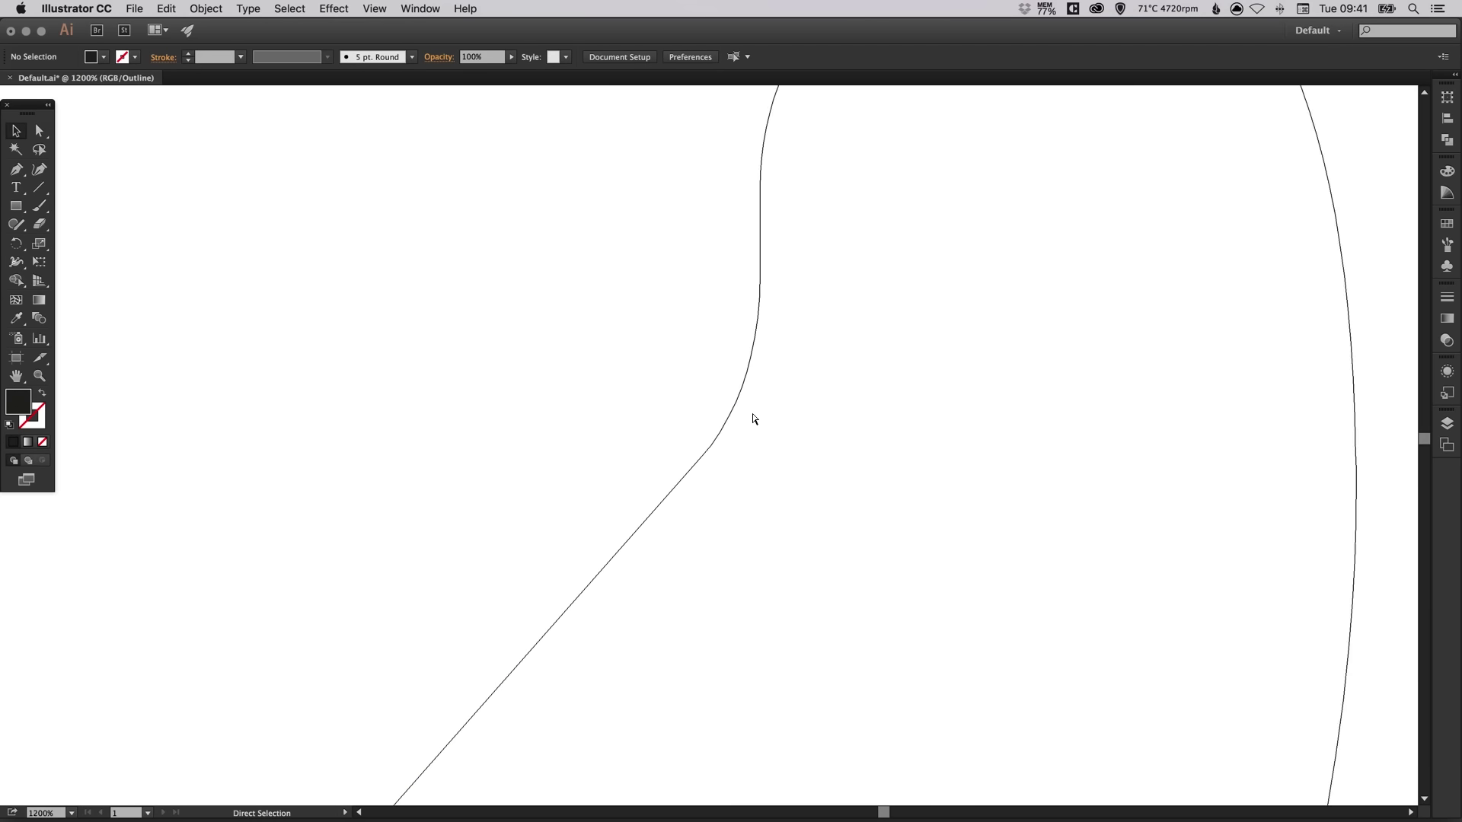
scroll(914, 492, "down", 5)
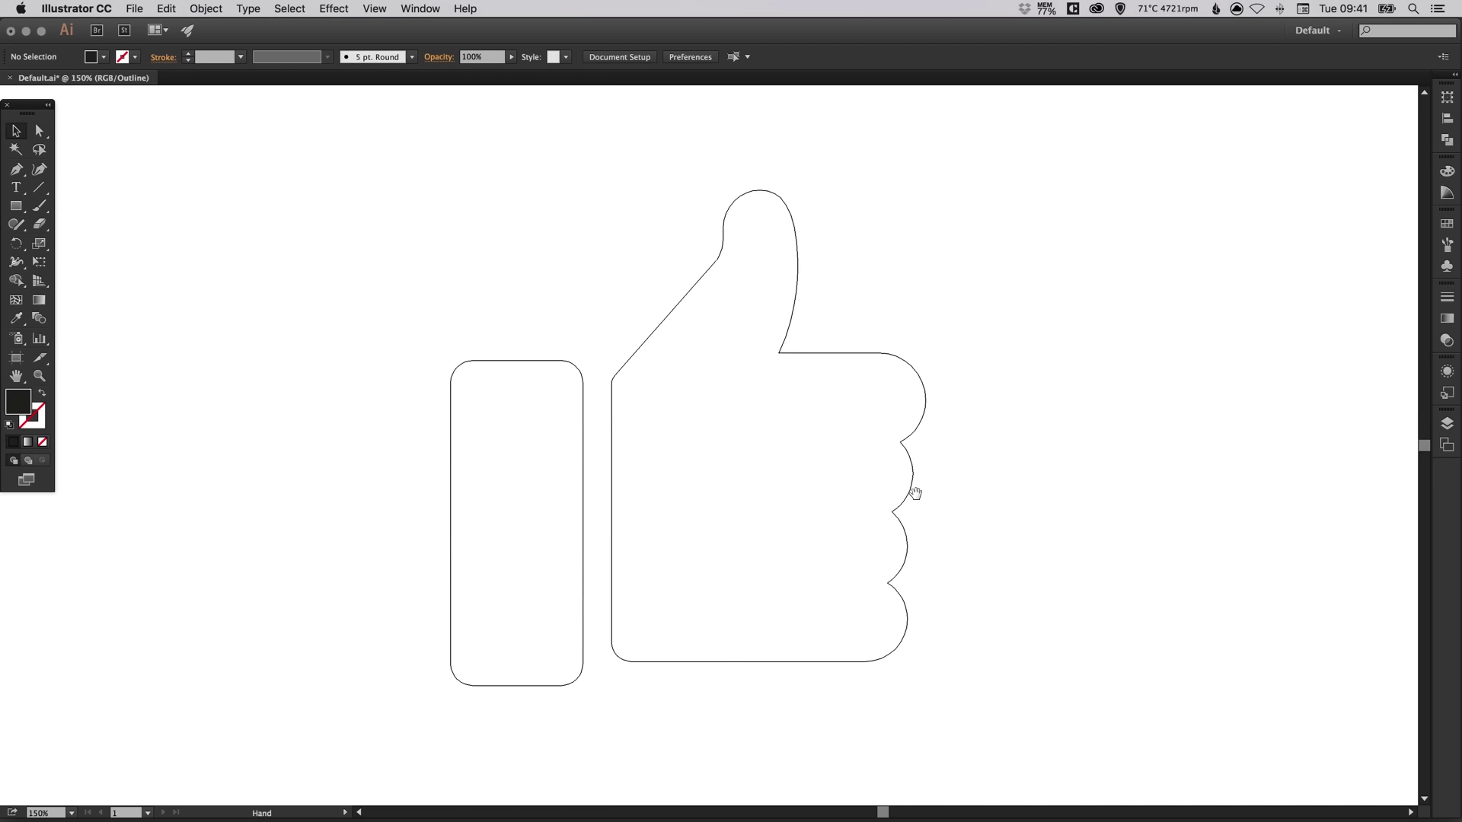
scroll(917, 509, "up", 1)
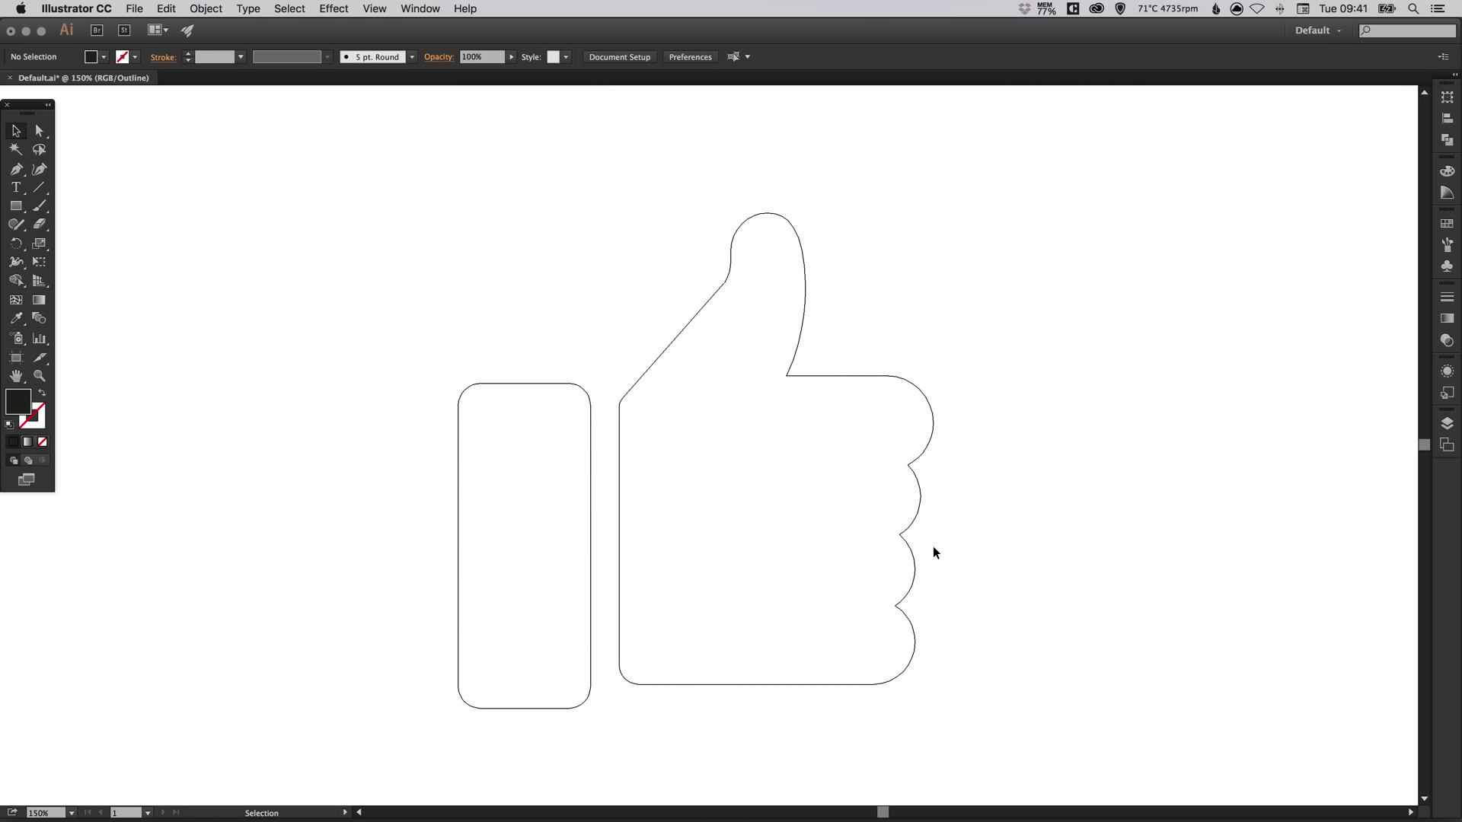
- Return to the filled 100% view and fill the merged thumbs-up with the CMYK Cyan swatch
key("super+y")
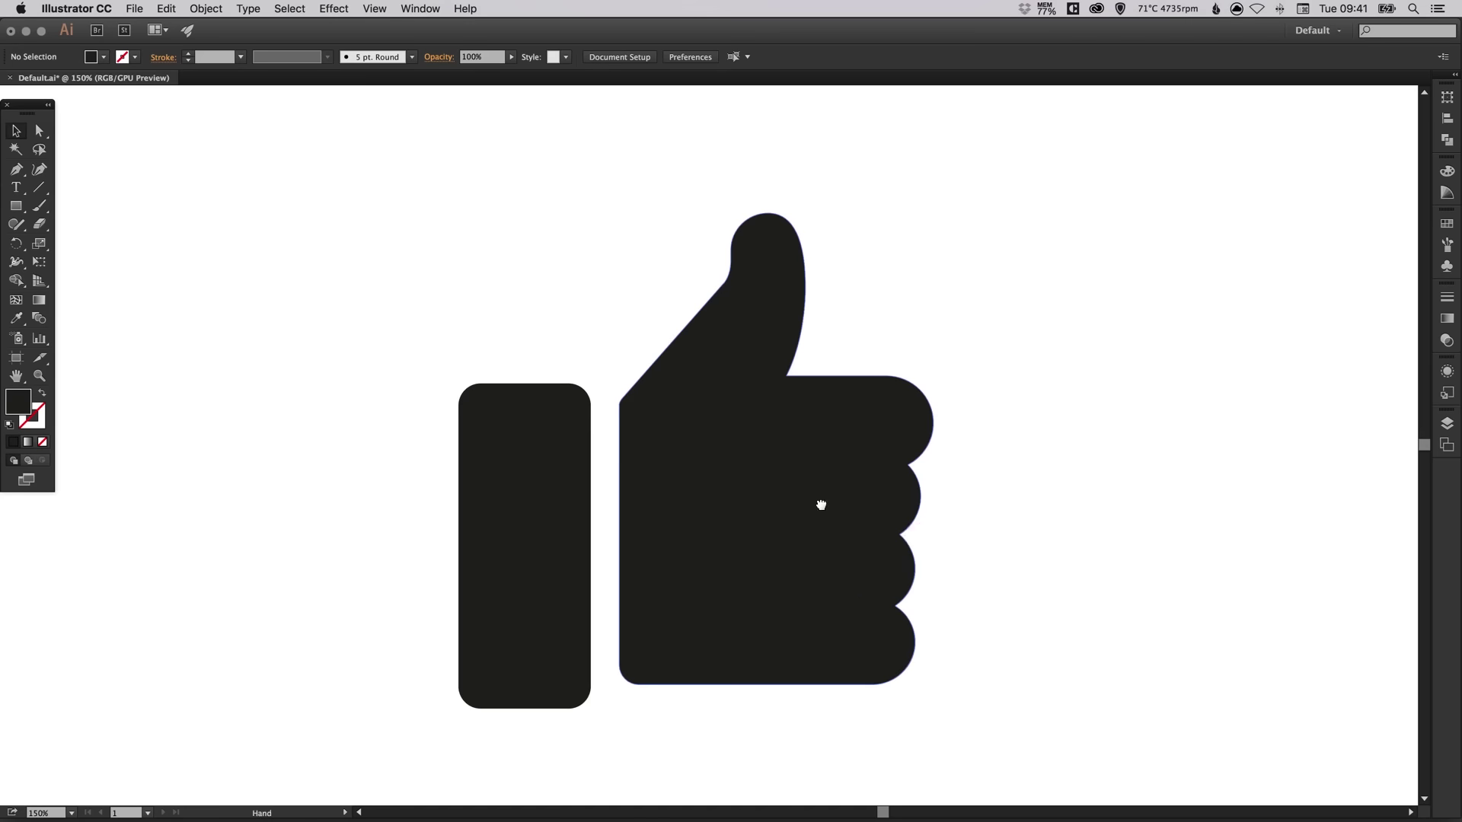
left_click_drag(820, 505, 826, 487)
key("super+1")
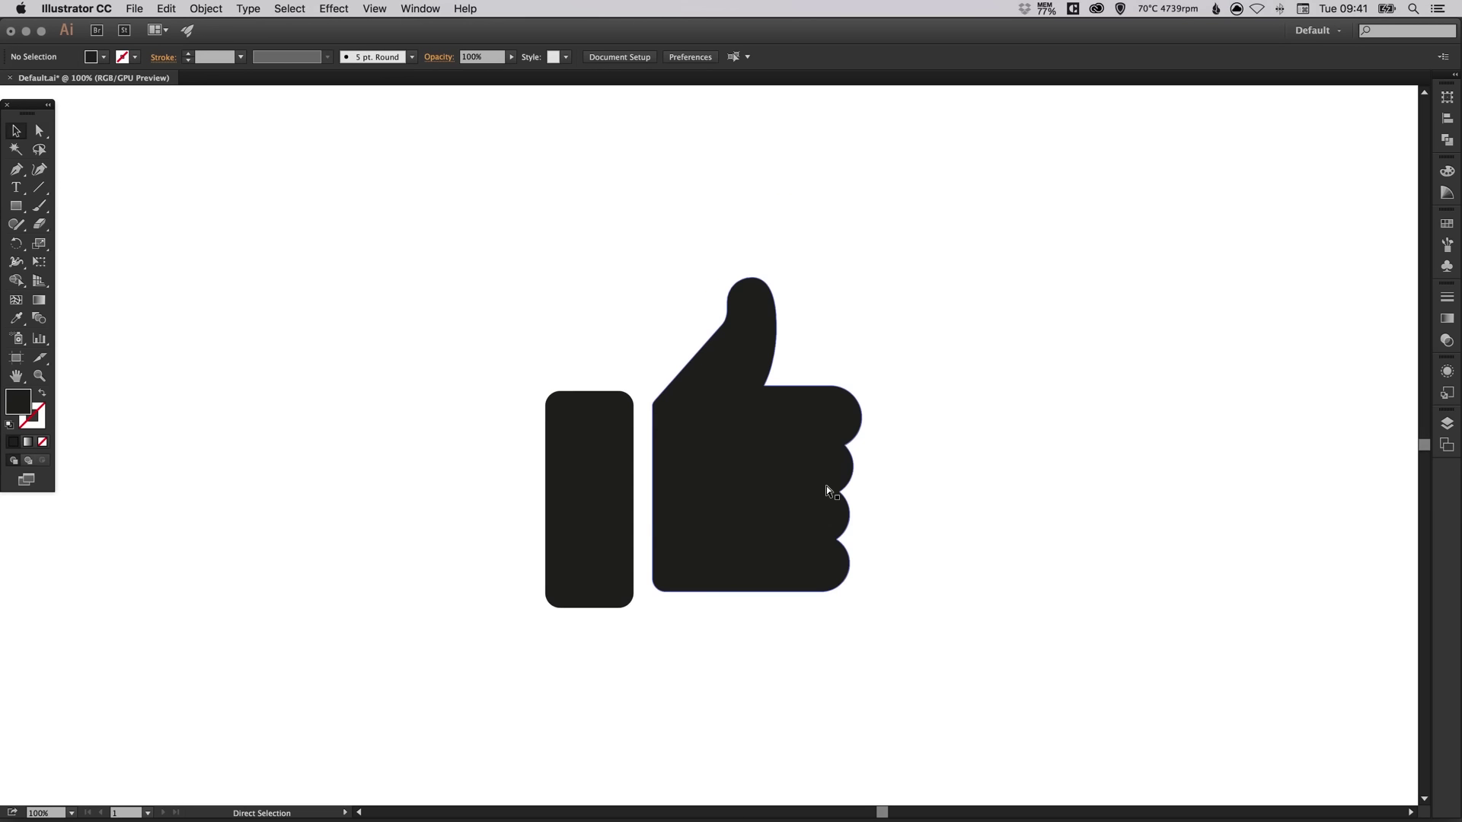
left_click(735, 468)
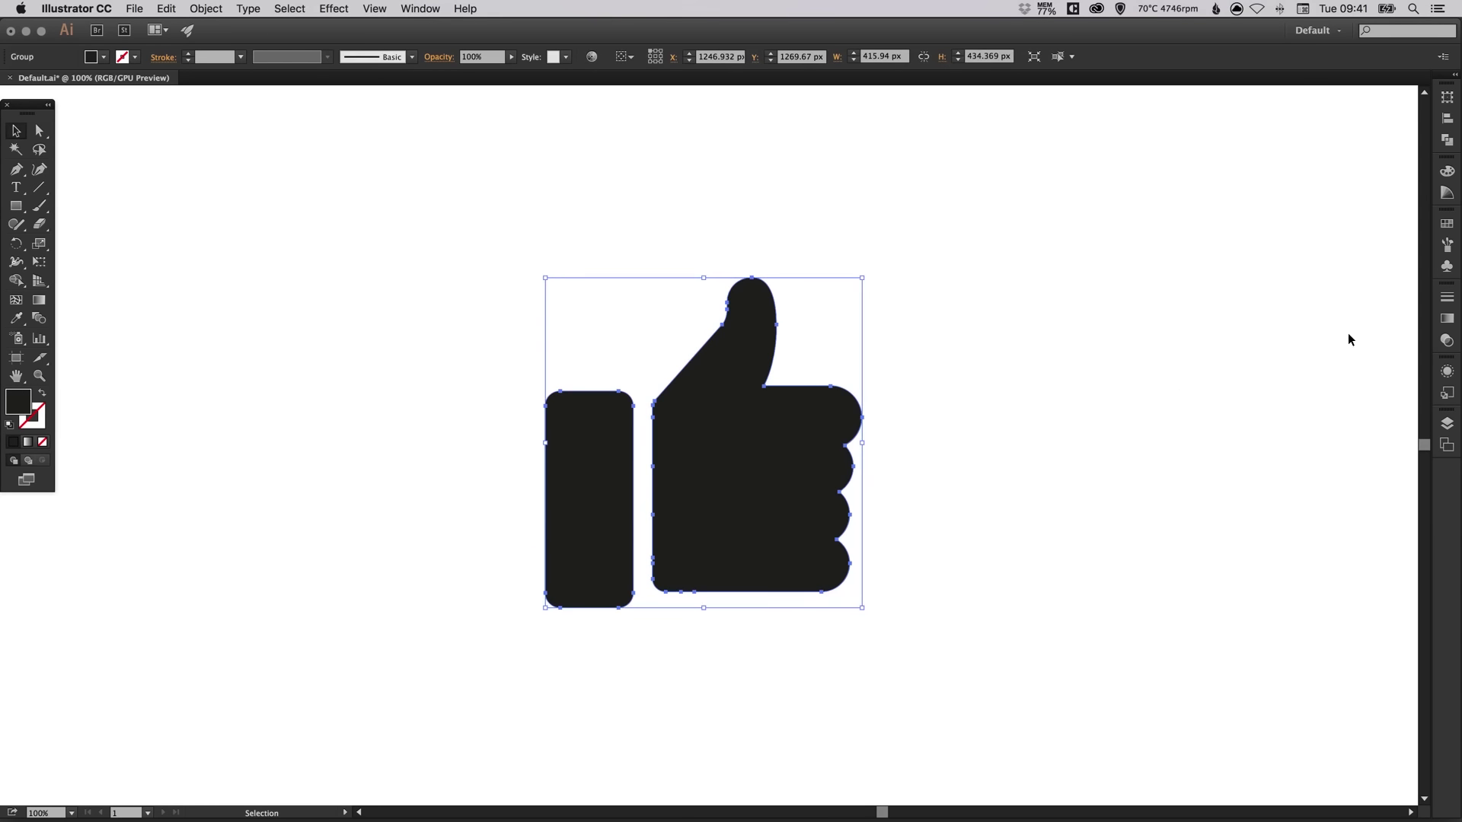
left_click(1447, 226)
double_click(1332, 256)
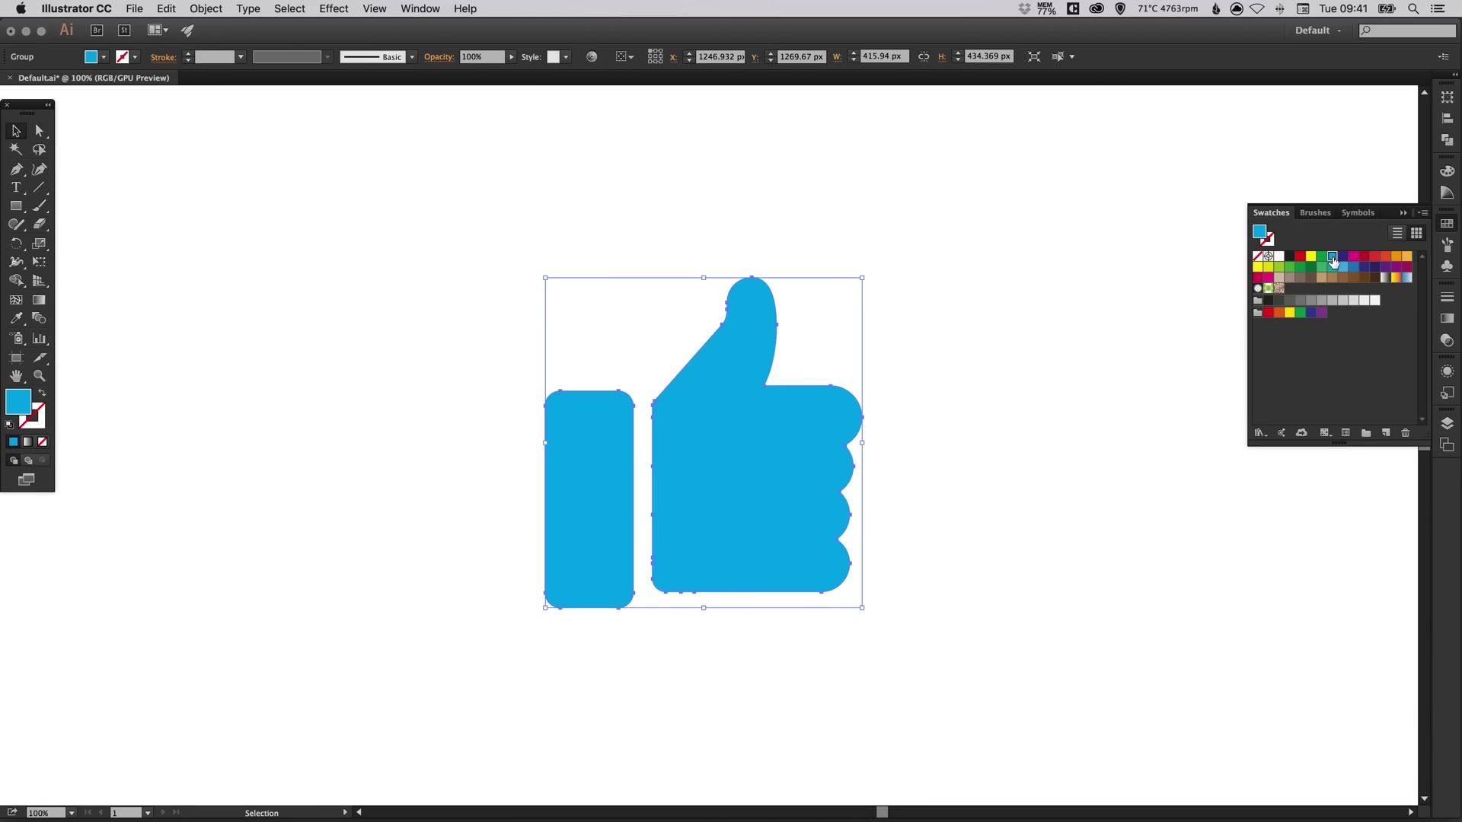
- Make that swatch a global colour and tune it to RGB 55, 115, 200
left_click(113, 136)
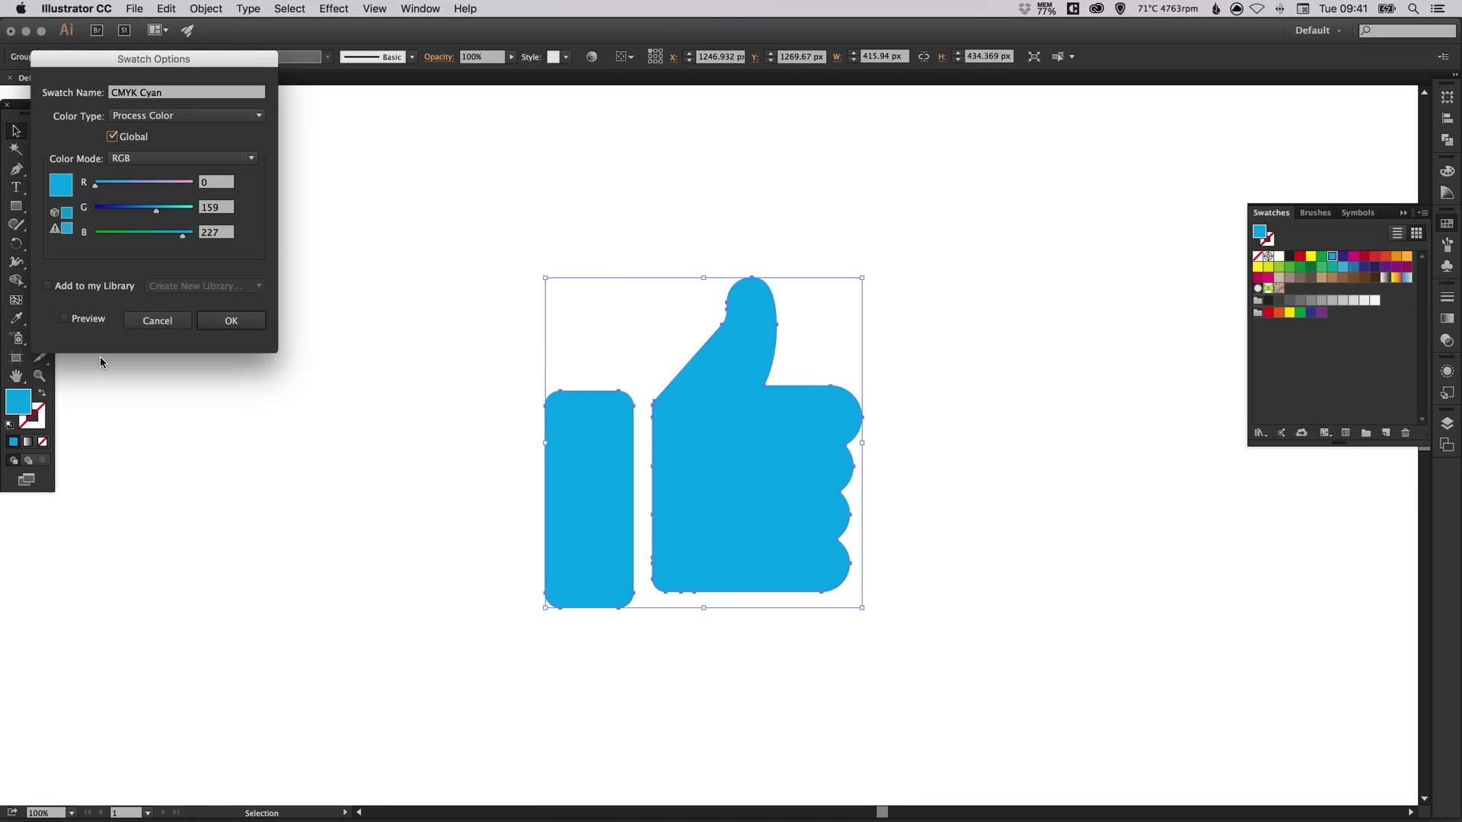
left_click(82, 323)
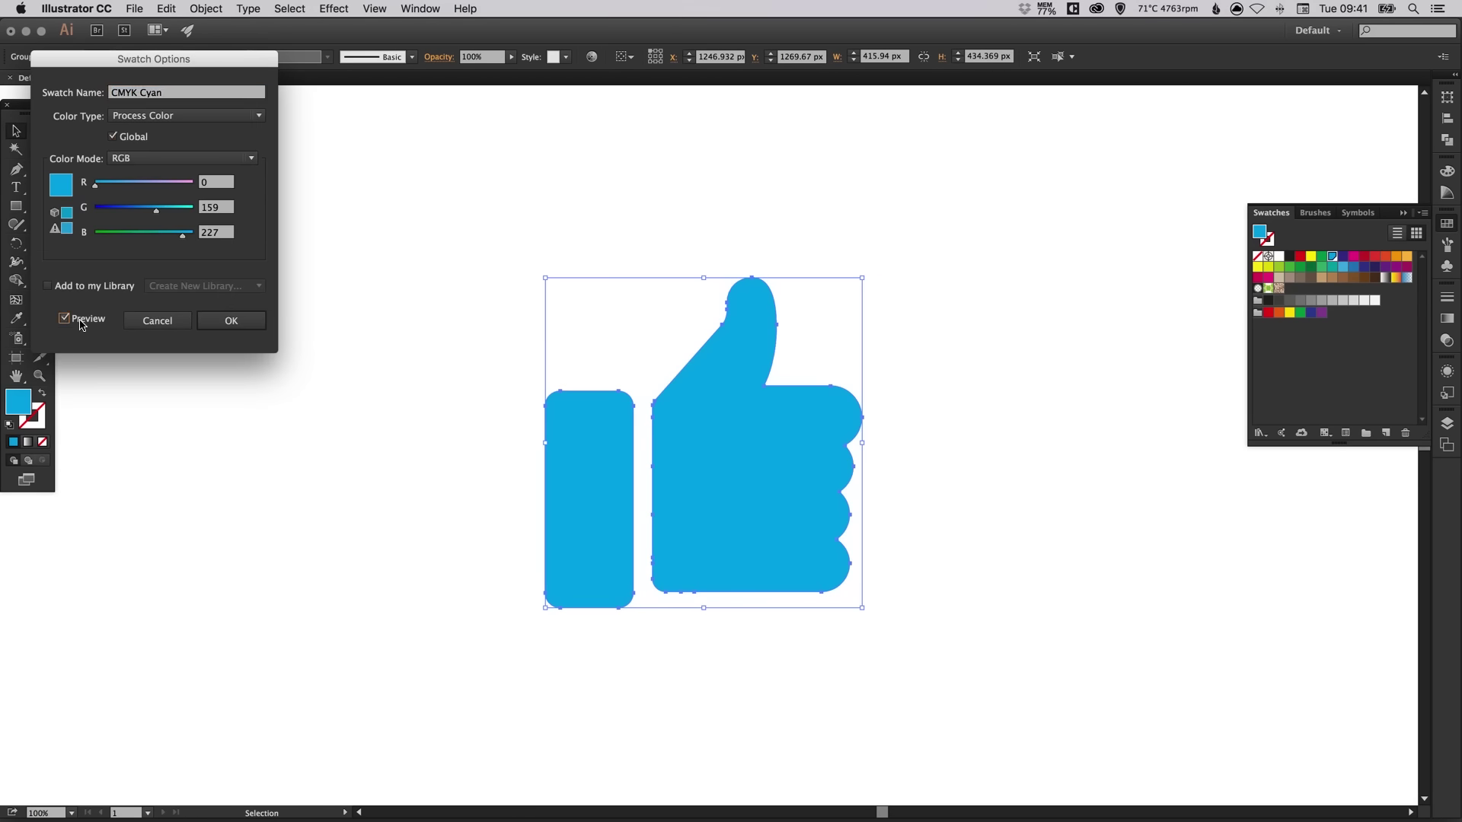
left_click(137, 210)
left_click_drag(137, 210, 132, 211)
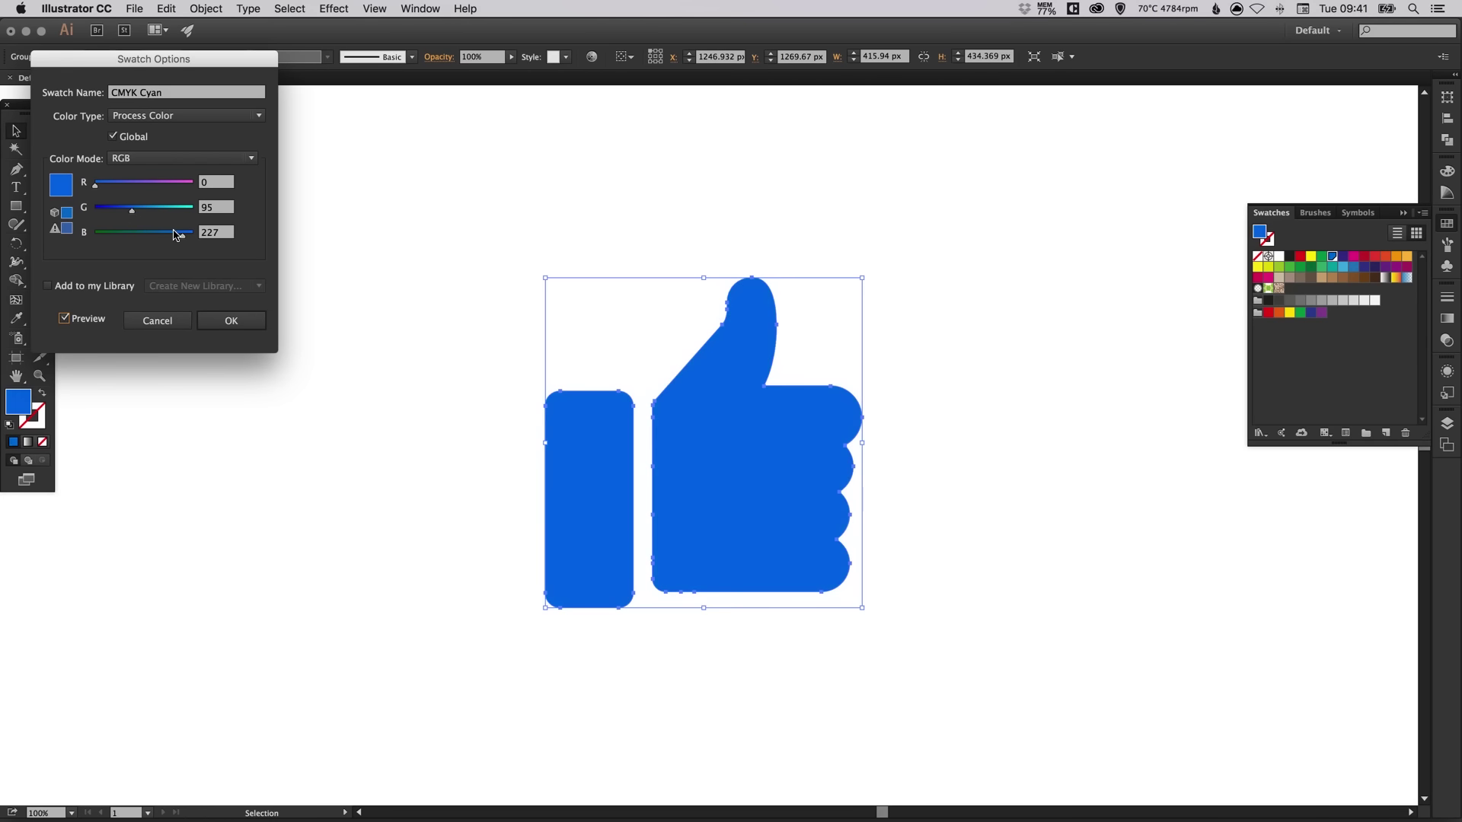
left_click(138, 210)
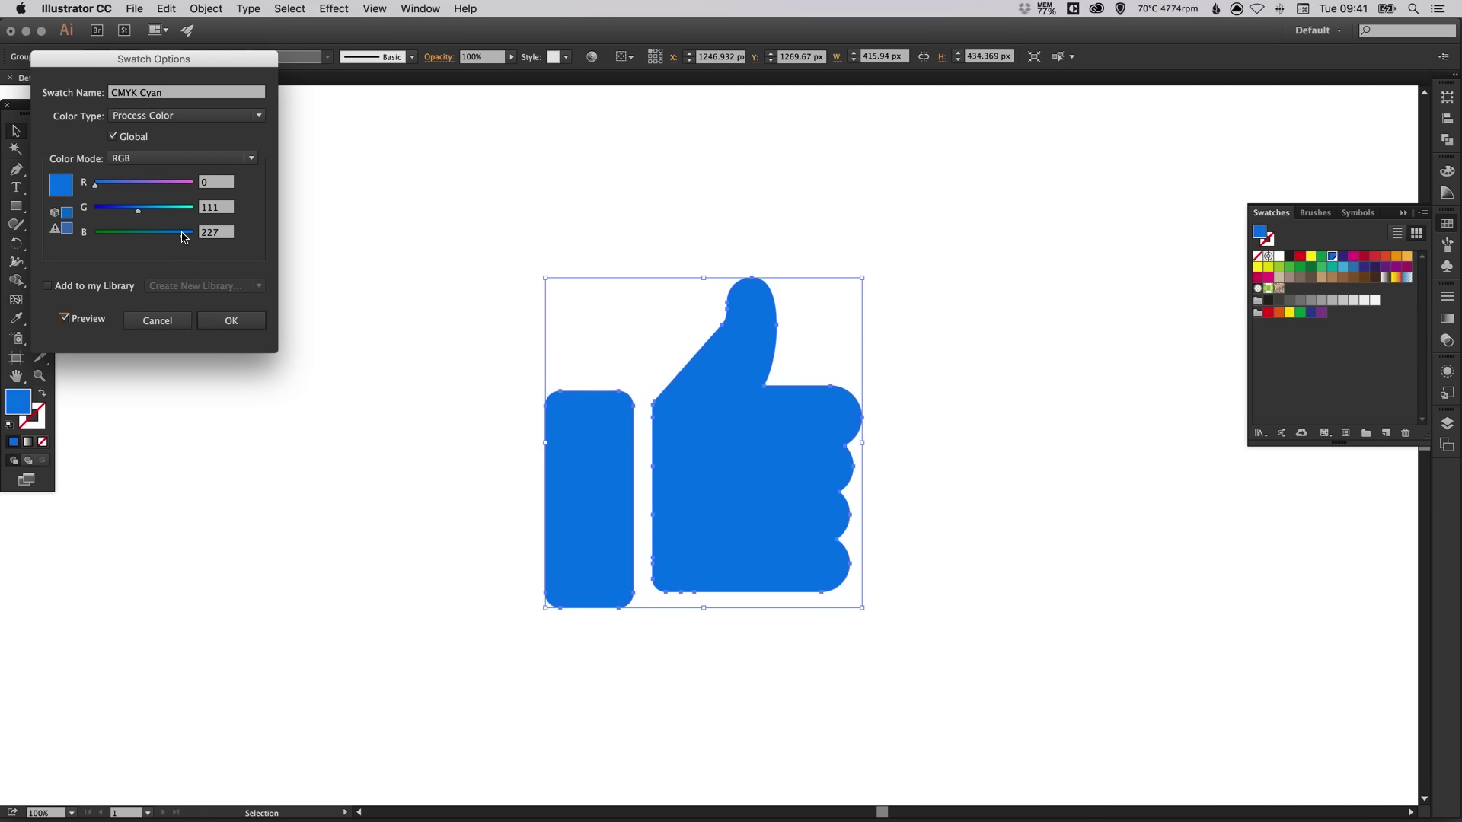
left_click_drag(184, 238, 172, 239)
left_click_drag(109, 189, 117, 185)
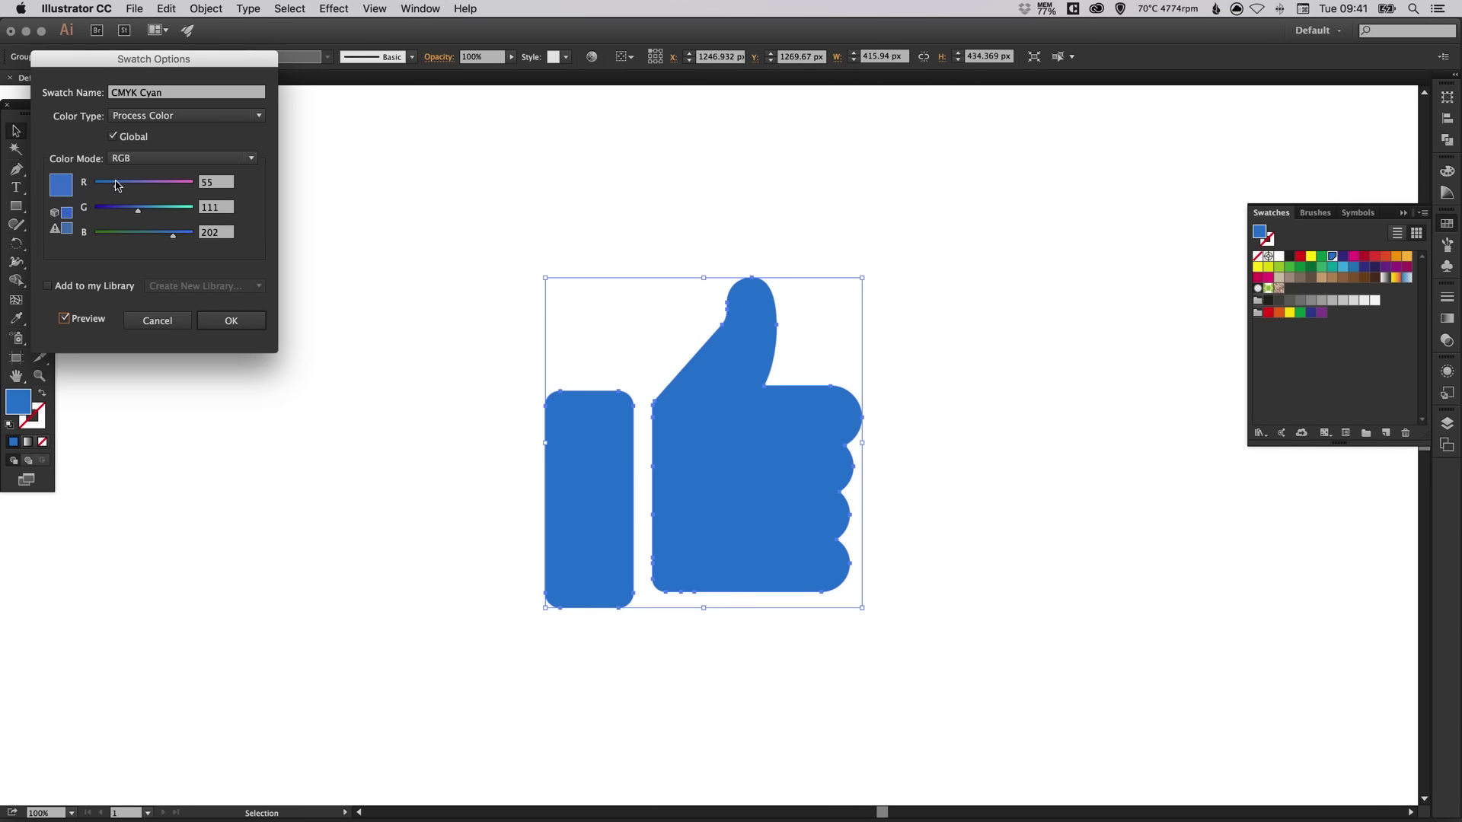
left_click(140, 212)
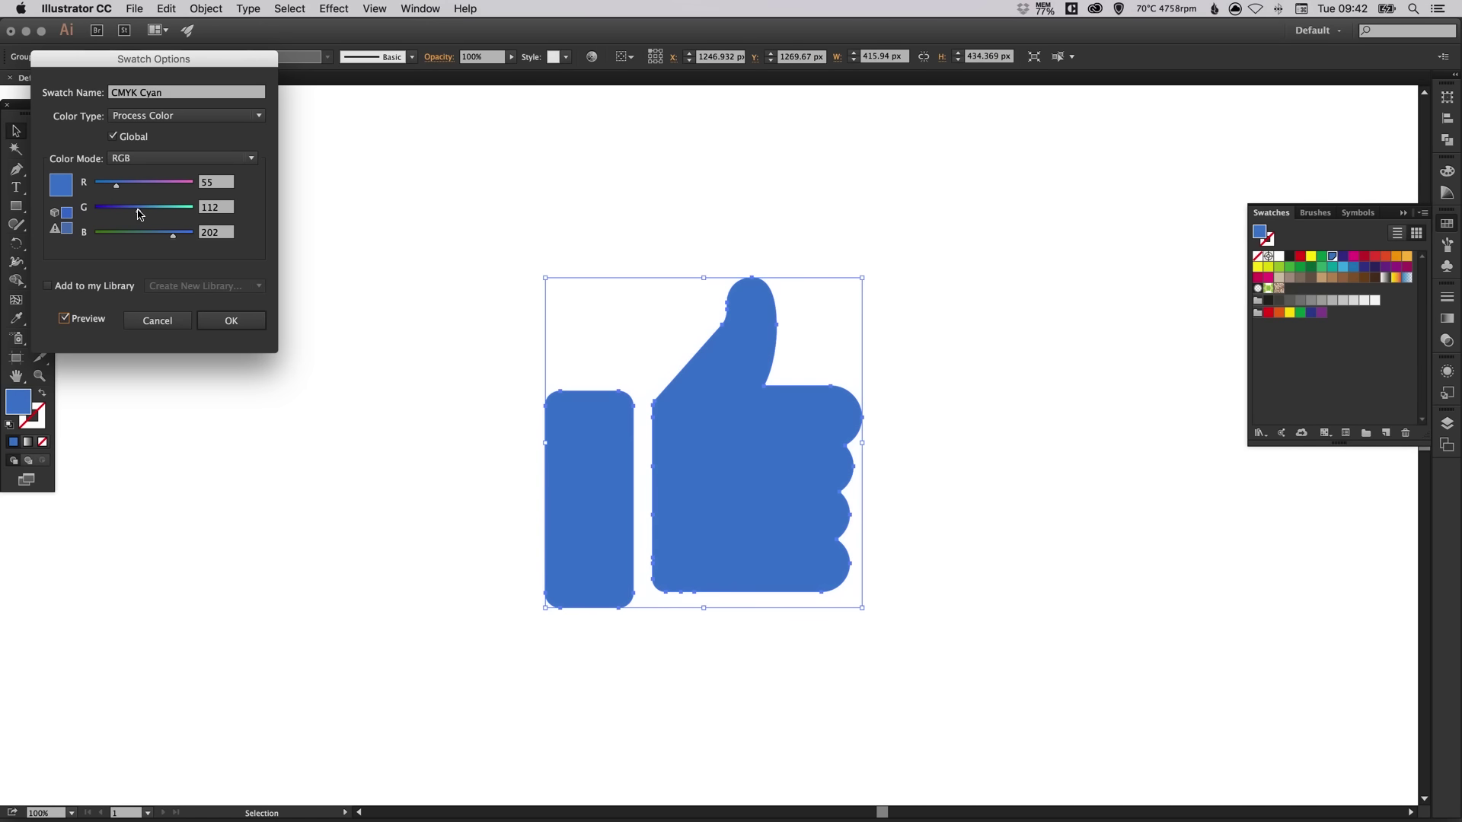
left_click_drag(140, 213, 173, 239)
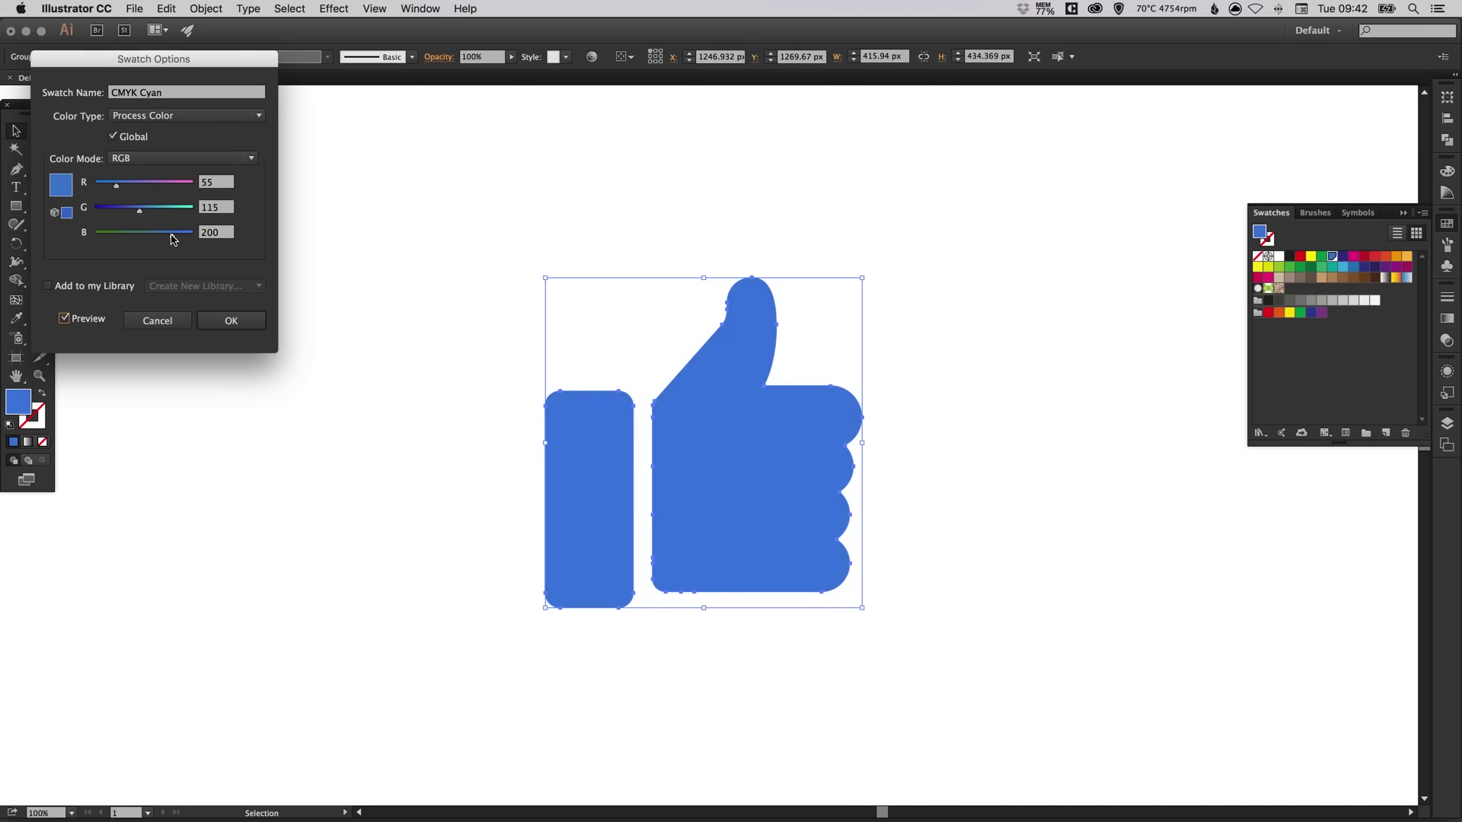
left_click(224, 321)
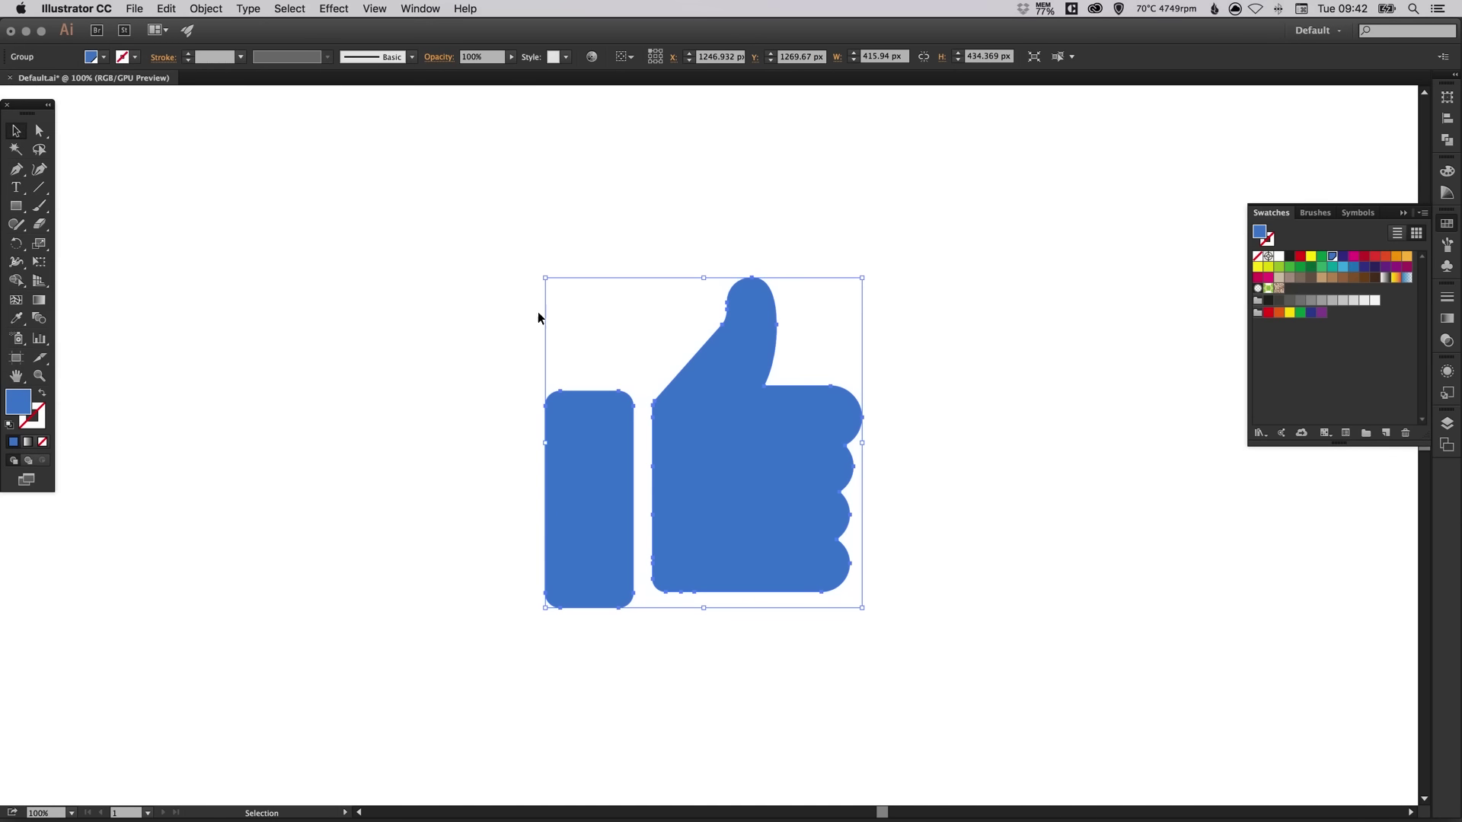
left_click(1445, 229)
left_click(1012, 398)
key("super+equal")
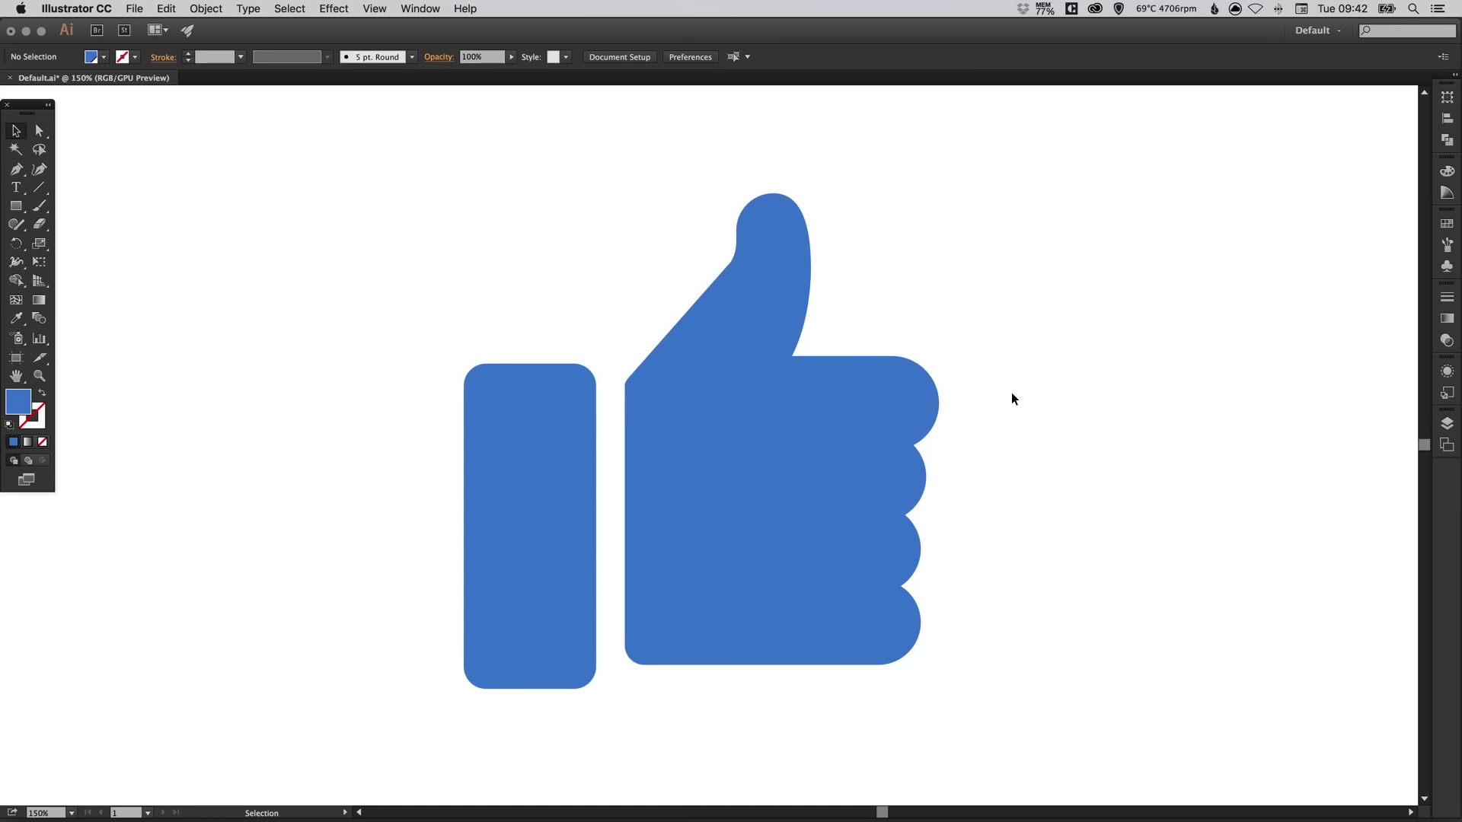